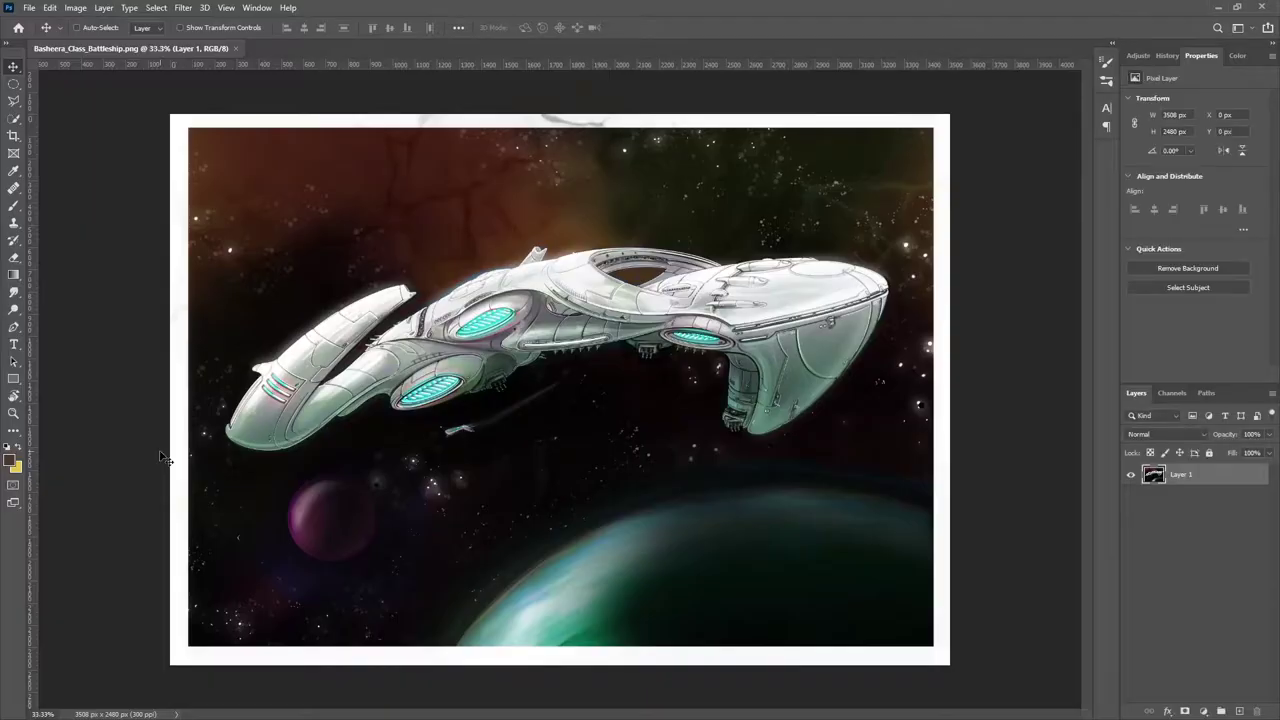
View the Basheera_Class_Battleship.png illustration at 100% zoom.
{"action": "key", "text": "ctrl+1"}
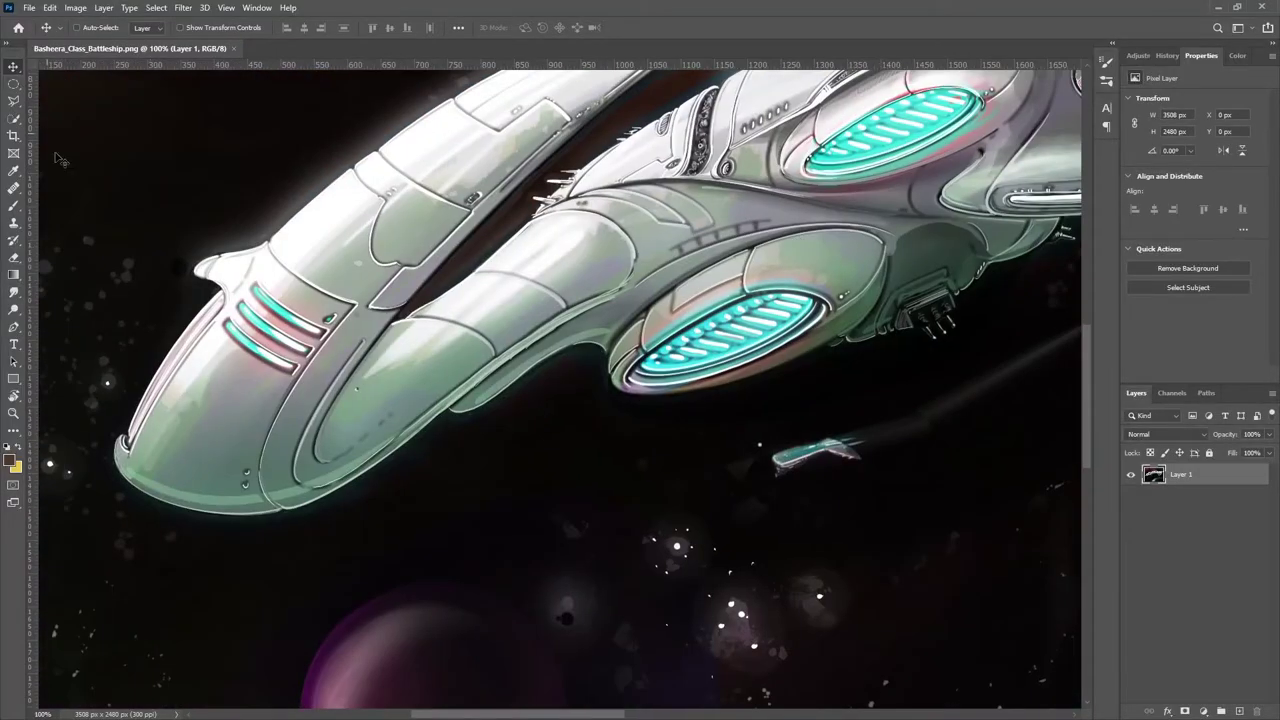
Duplicate the artwork layer and draw an elliptical selection around the small purple planet.
{"action": "key", "text": "ctrl+j"}
{"action": "mouse_move", "coordinate": [1190, 474]}
{"action": "left_mouse_down"}
{"action": "mouse_move", "coordinate": [1210, 630]}
{"action": "mouse_move", "coordinate": [1240, 705]}
{"action": "left_mouse_up"}
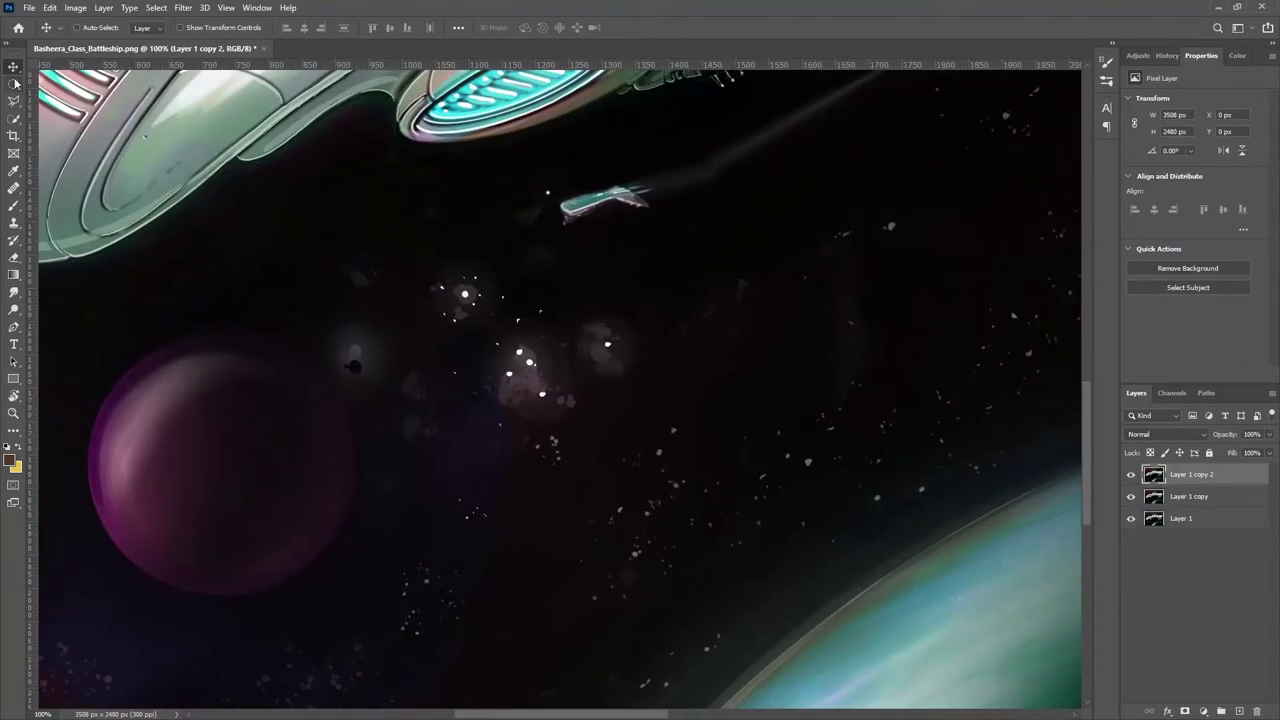
{"action": "left_click", "coordinate": [15, 83]}
{"action": "mouse_move", "coordinate": [88, 333]}
{"action": "left_mouse_down"}
{"action": "mouse_move", "coordinate": [412, 630]}
{"action": "mouse_move", "coordinate": [411, 601]}
{"action": "left_mouse_up"}
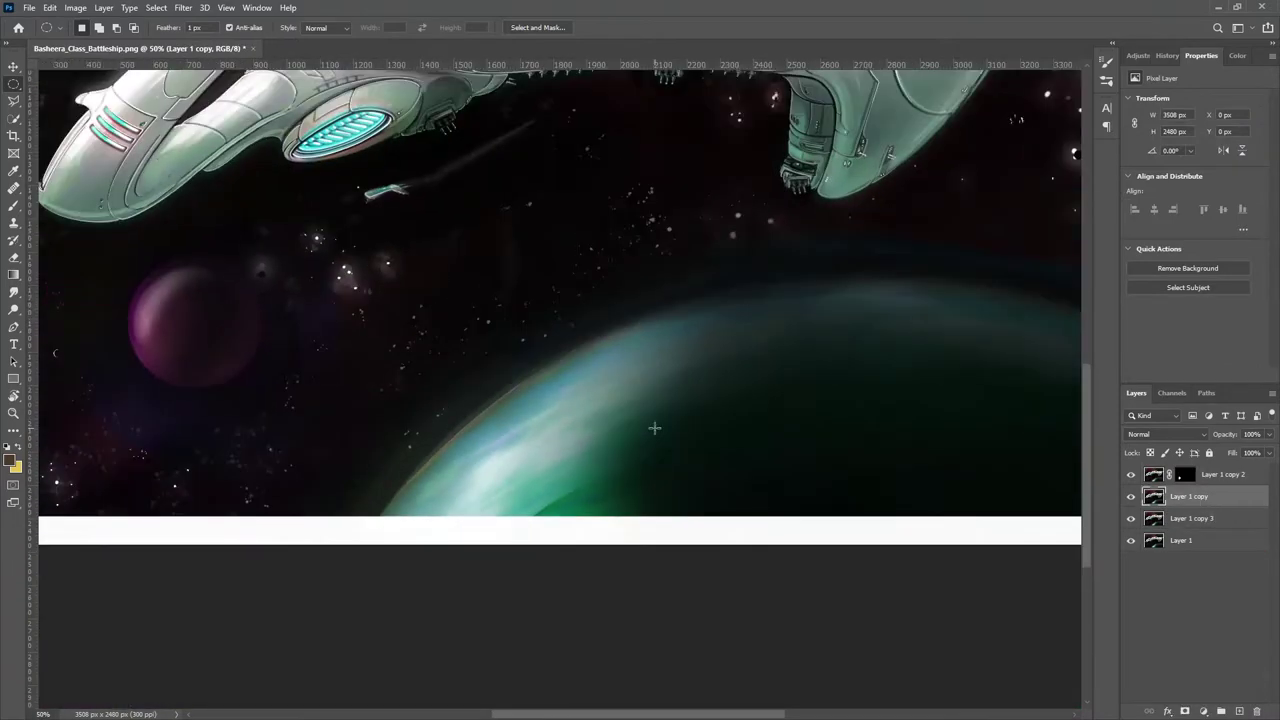
Crop the image edges inward past the white border.
{"action": "key", "text": "ctrl+minus"}
{"action": "key", "text": "c"}
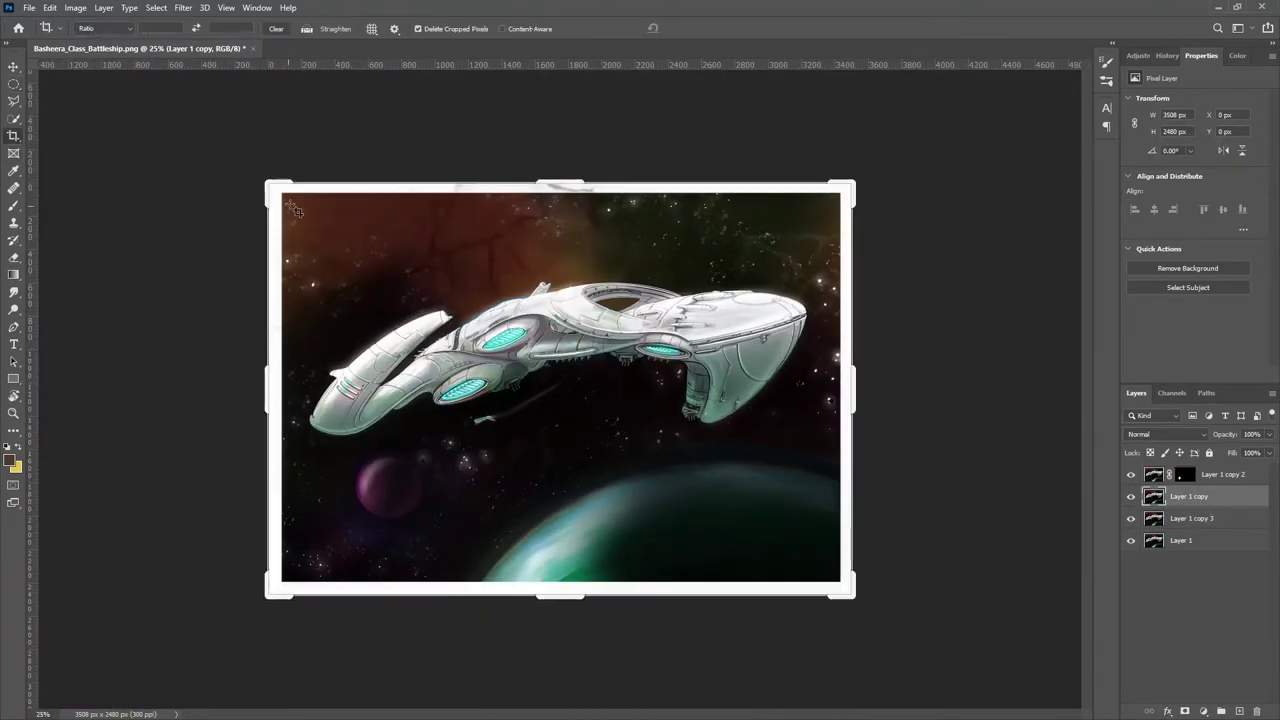
{"action": "key", "text": "ctrl+plus"}
{"action": "left_click_drag", "start_coordinate": [574, 118], "coordinate": [574, 114]}
{"action": "mouse_move", "coordinate": [940, 366]}
{"action": "left_mouse_down"}
{"action": "mouse_move", "coordinate": [951, 366]}
{"action": "mouse_move", "coordinate": [940, 370]}
{"action": "left_mouse_up"}
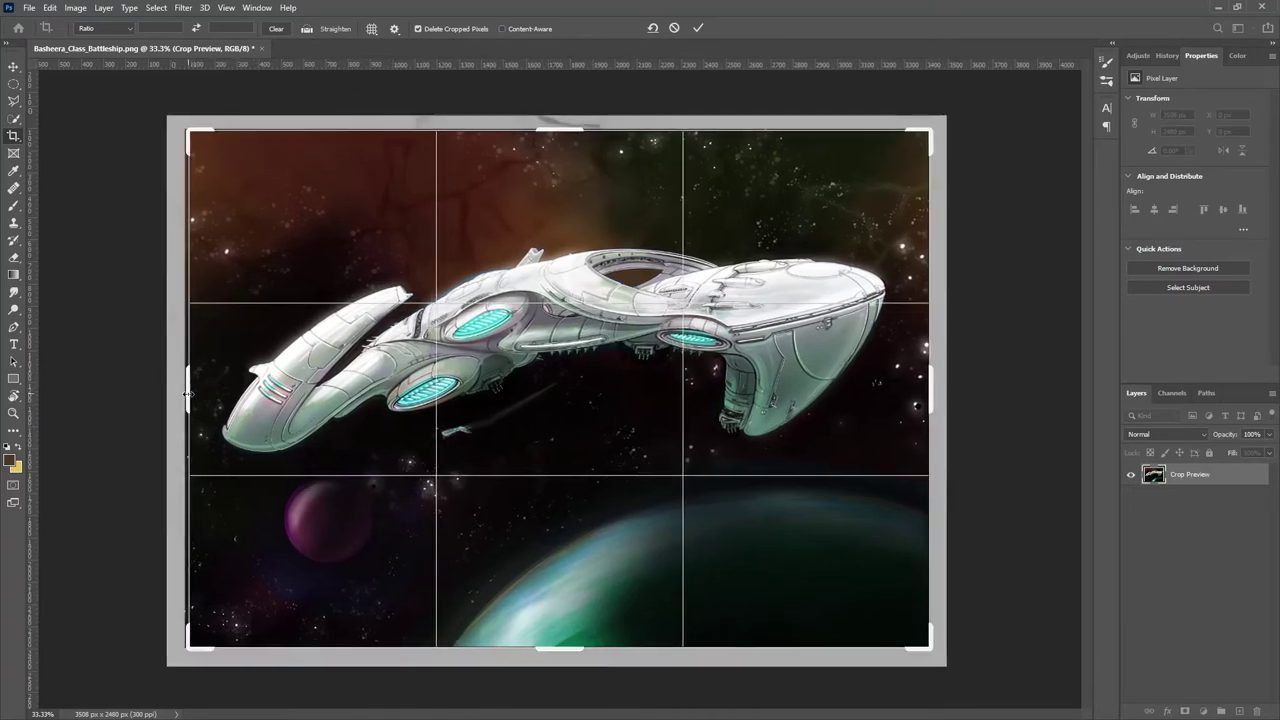
{"action": "left_click_drag", "start_coordinate": [186, 393], "coordinate": [179, 393]}
{"action": "key", "text": "Return"}
Select the area inside the edges and crop the document to it with Image > Crop.
{"action": "left_click", "coordinate": [14, 84]}
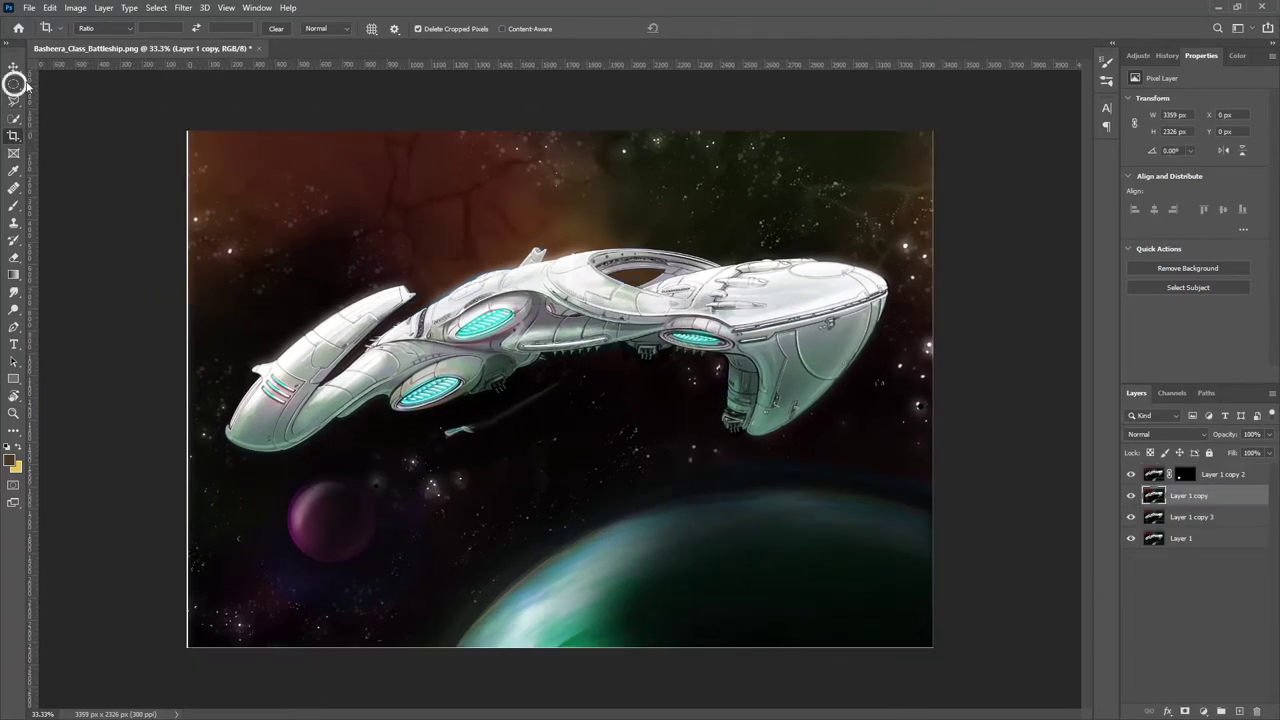
{"action": "left_click_drag", "start_coordinate": [846, 520], "coordinate": [930, 648]}
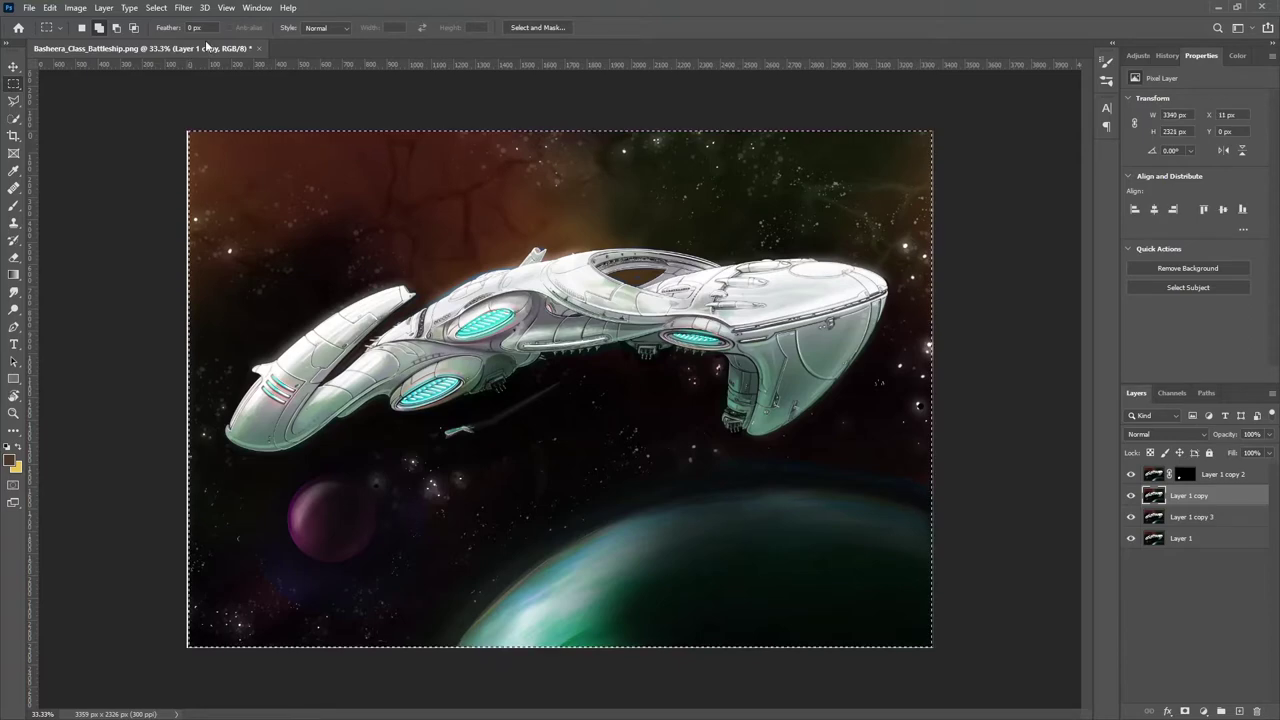
{"action": "left_click", "coordinate": [75, 7]}
{"action": "left_click", "coordinate": [150, 148]}
{"action": "key", "text": "ctrl+minus"}
Mask a copy layer to a circle around the big green front planet.
{"action": "right_click", "coordinate": [14, 84]}
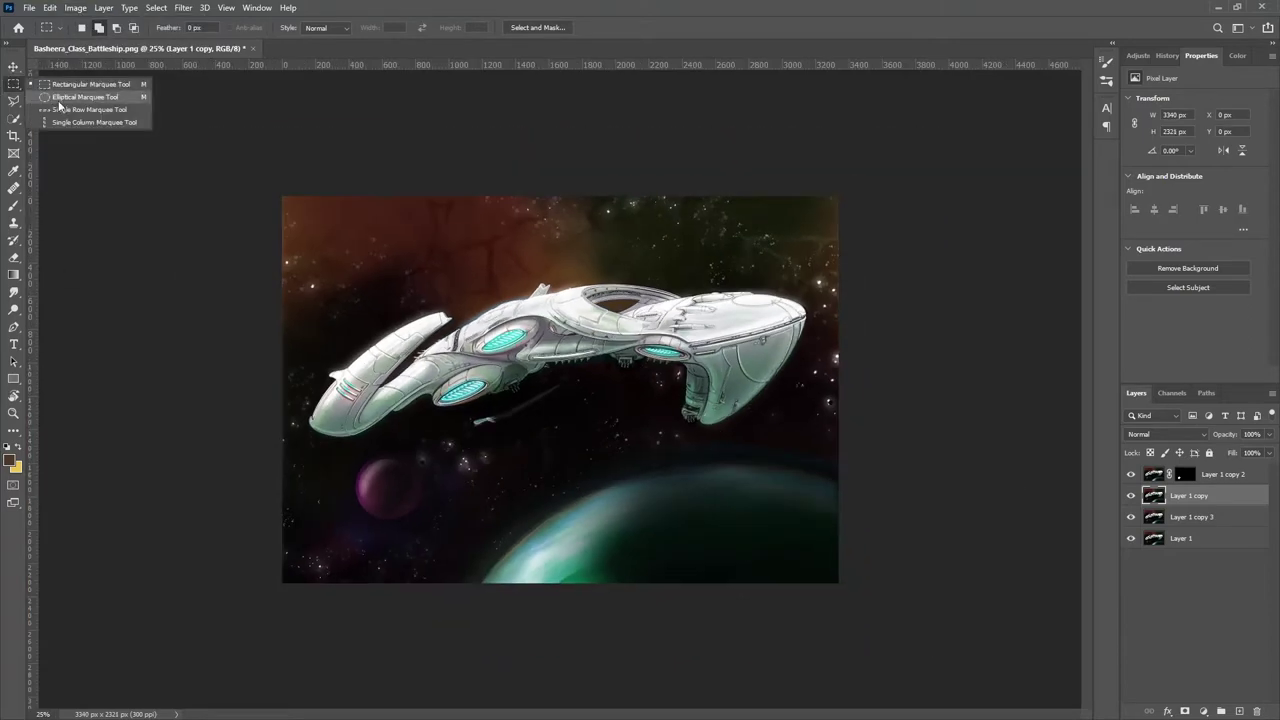
{"action": "left_click", "coordinate": [60, 93]}
{"action": "key", "text": "ctrl+minus"}
{"action": "key", "text": "ctrl+minus"}
{"action": "left_click_drag", "start_coordinate": [775, 642], "coordinate": [480, 425]}
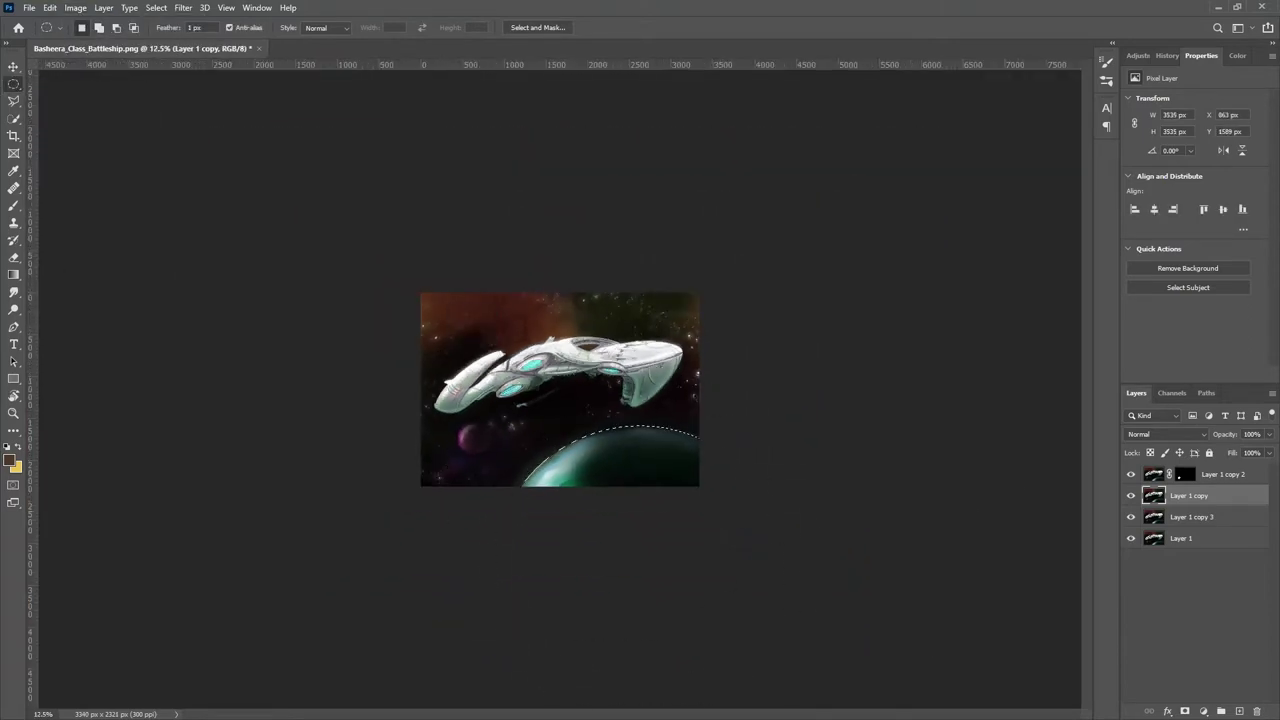
{"action": "key", "text": "ctrl+minus"}
{"action": "left_click_drag", "start_coordinate": [690, 590], "coordinate": [534, 404]}
{"action": "left_click", "coordinate": [1185, 711]}
{"action": "key", "text": "ctrl+plus"}
{"action": "key", "text": "ctrl+plus"}
{"action": "key", "text": "ctrl+plus"}
{"action": "key", "text": "ctrl+plus"}
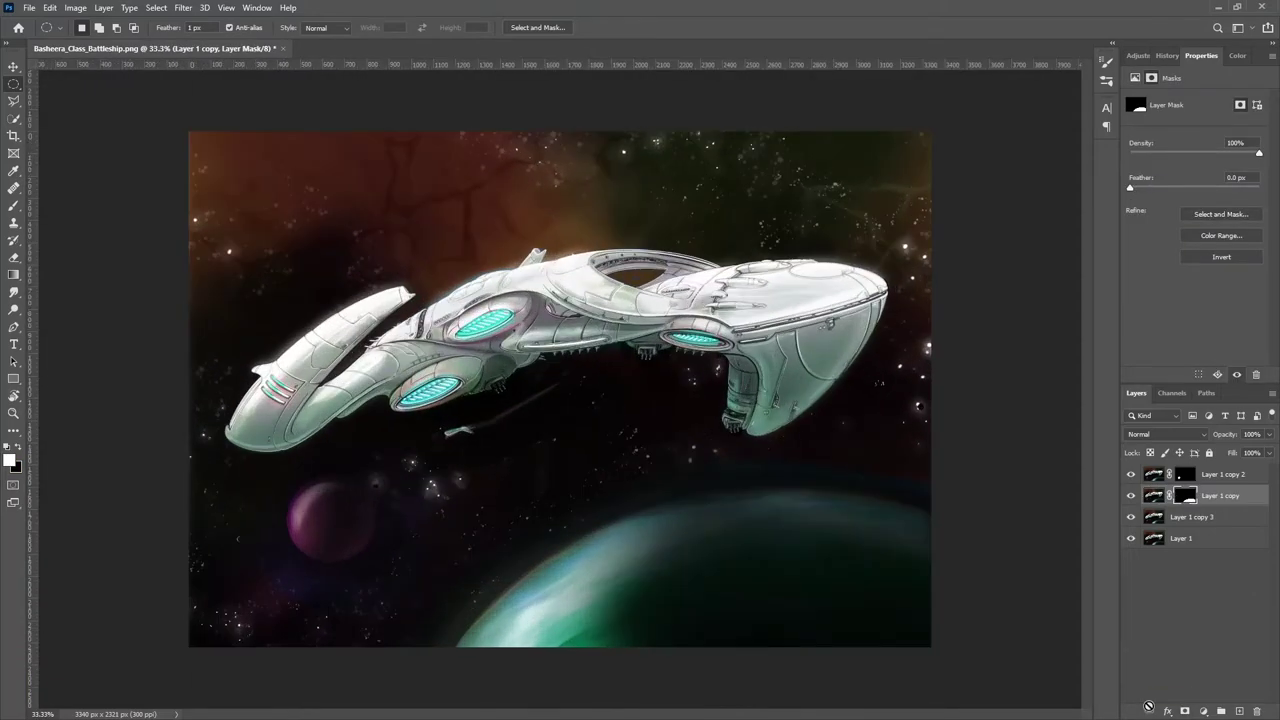
Hide both planet layers, select Layer 1 copy 3, and zoom toward the small ship.
{"action": "left_click", "coordinate": [1131, 474]}
{"action": "left_click", "coordinate": [1131, 495]}
{"action": "left_click", "coordinate": [1152, 517]}
{"action": "key", "text": "ctrl+plus"}
{"action": "key", "text": "ctrl+plus"}
{"action": "key", "text": "ctrl+plus"}
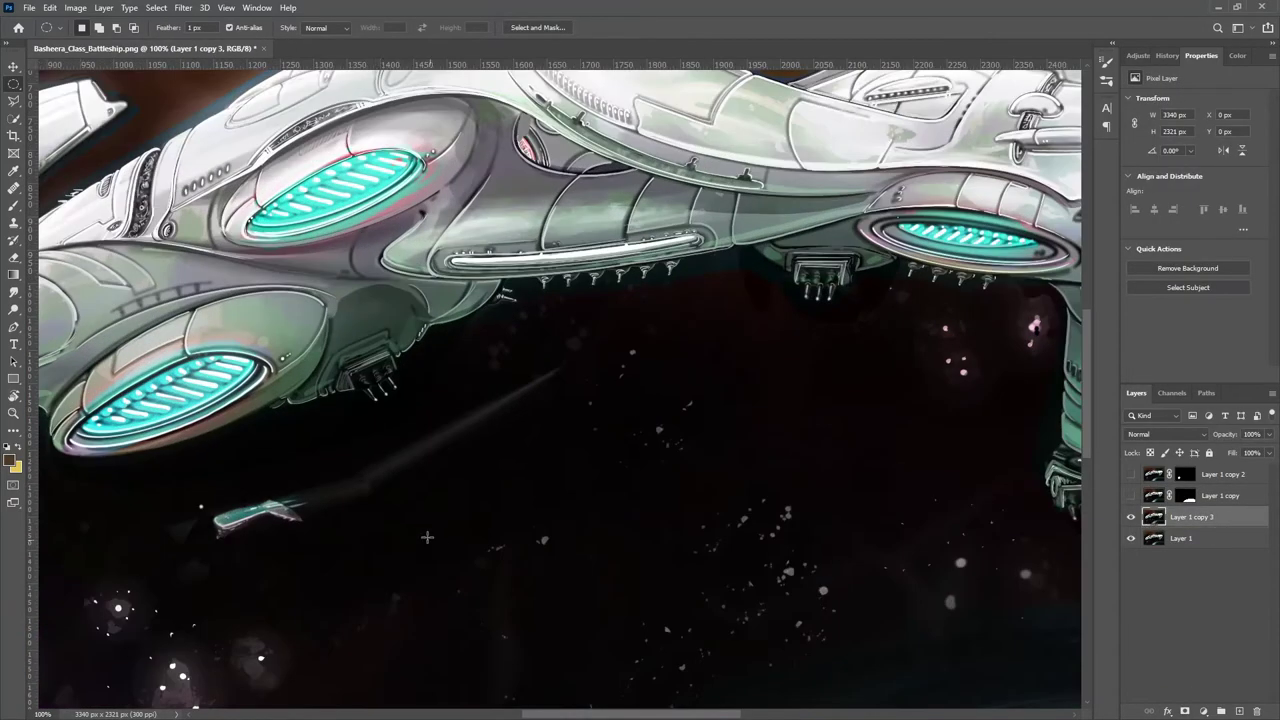
{"action": "key", "text": "ctrl+plus"}
Duplicate Layer 1 copy 3 and mask it to a Magnetic Lasso selection of the small ship.
{"action": "key", "text": "ctrl+j"}
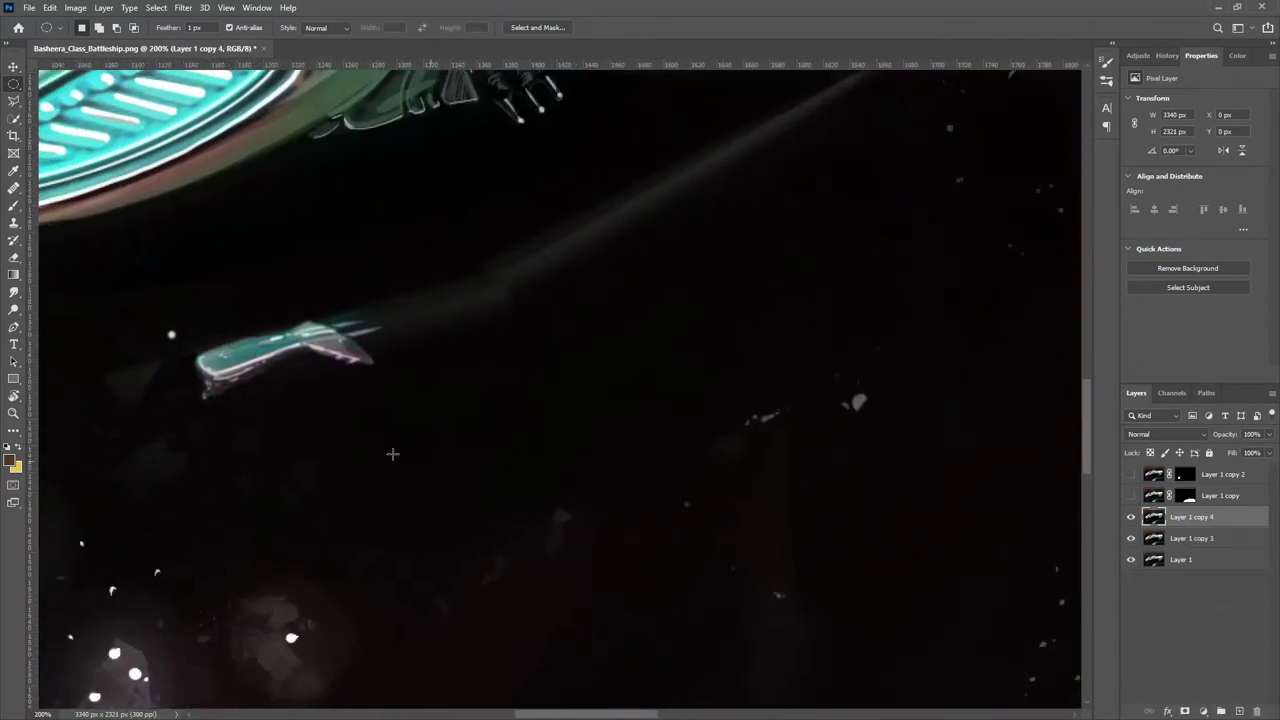
{"action": "left_click", "coordinate": [16, 101]}
{"action": "left_click", "coordinate": [249, 338]}
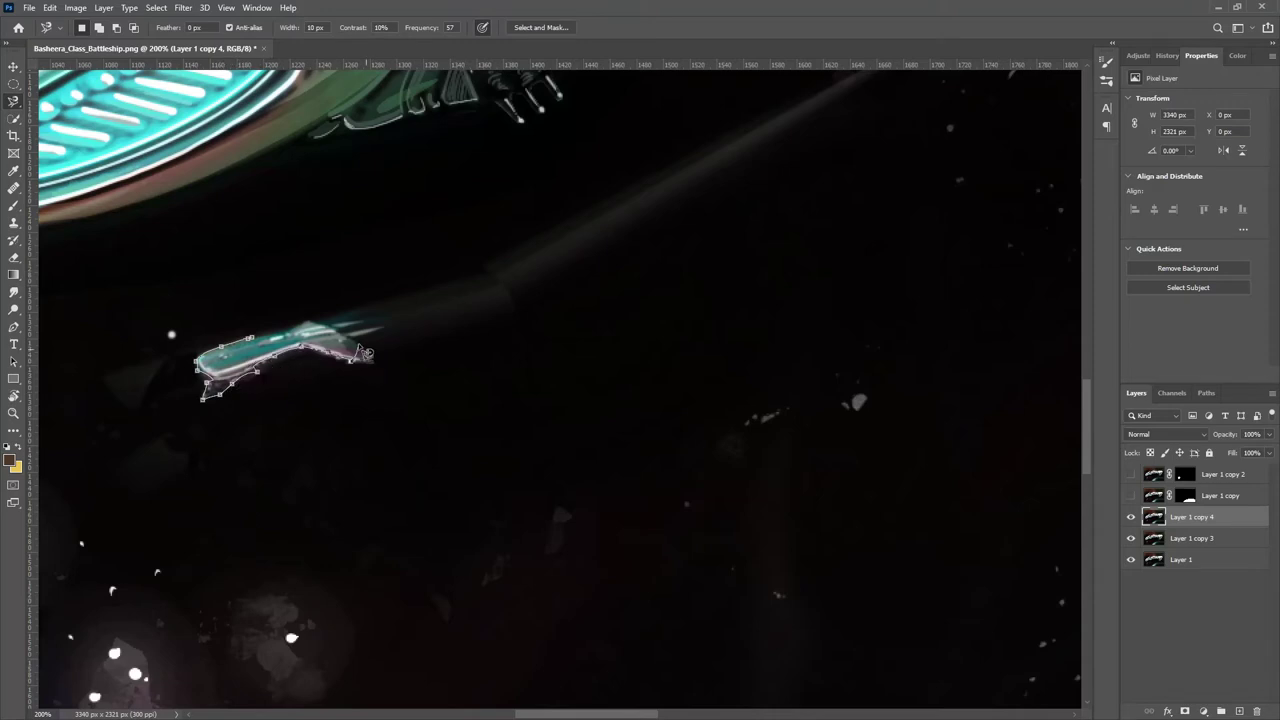
{"action": "double_click", "coordinate": [260, 352]}
{"action": "scroll", "coordinate": [260, 352], "scroll_direction": "up", "scroll_amount": 2}
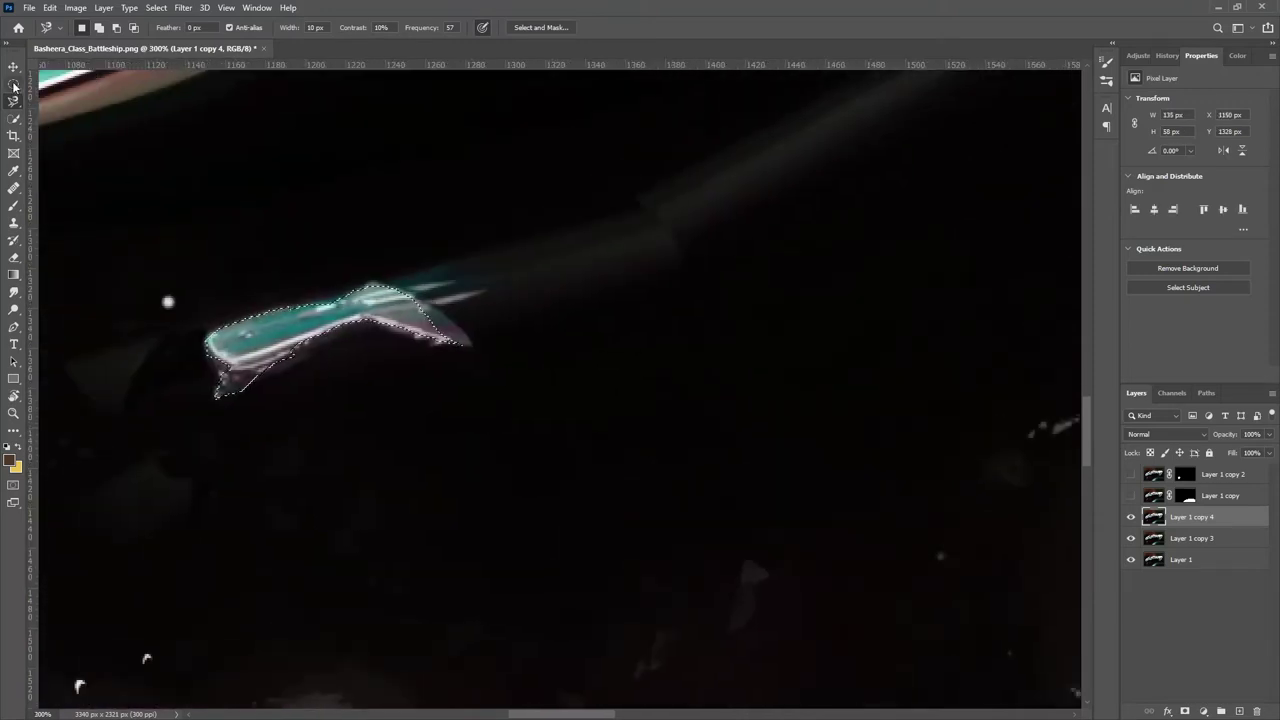
{"action": "key", "text": "shift+l"}
{"action": "mouse_move", "coordinate": [424, 326]}
{"action": "left_mouse_down"}
{"action": "mouse_move", "coordinate": [429, 337]}
{"action": "mouse_move", "coordinate": [534, 266]}
{"action": "mouse_move", "coordinate": [220, 372]}
{"action": "mouse_move", "coordinate": [250, 395]}
{"action": "mouse_move", "coordinate": [445, 316]}
{"action": "mouse_move", "coordinate": [390, 290]}
{"action": "mouse_move", "coordinate": [330, 350]}
{"action": "mouse_move", "coordinate": [385, 310]}
{"action": "left_mouse_up"}
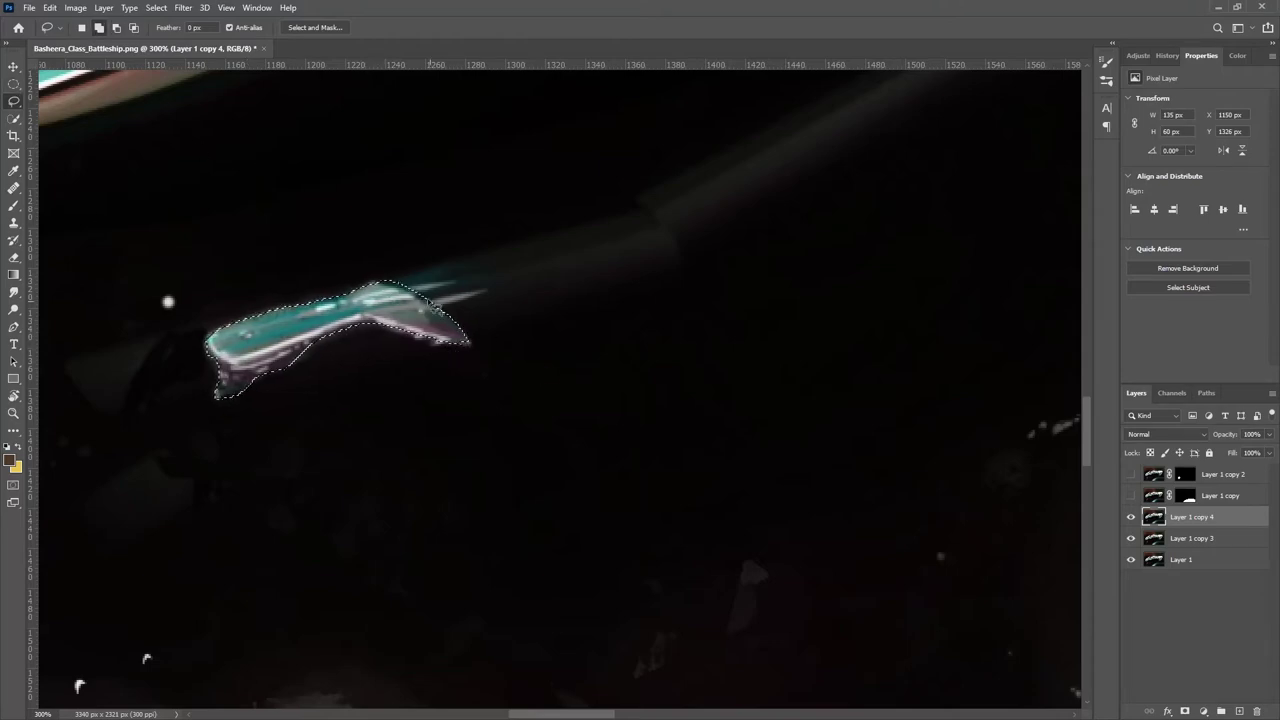
{"action": "left_click", "coordinate": [1185, 711]}
Refine the small ship's mask edges with a 1 px brush, then add a new empty layer.
{"action": "left_click", "coordinate": [1131, 517], "text": "alt"}
{"action": "key", "text": "ctrl+equal"}
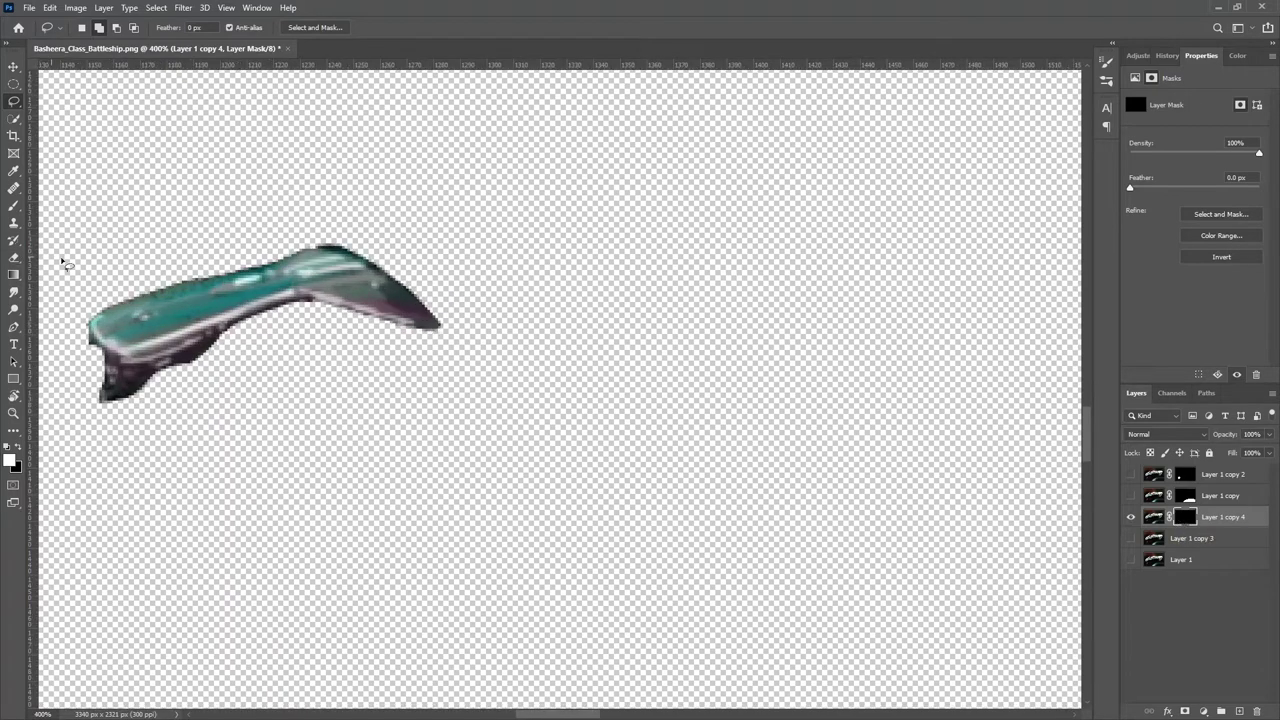
{"action": "key", "text": "b"}
{"action": "key", "text": "ctrl+equal"}
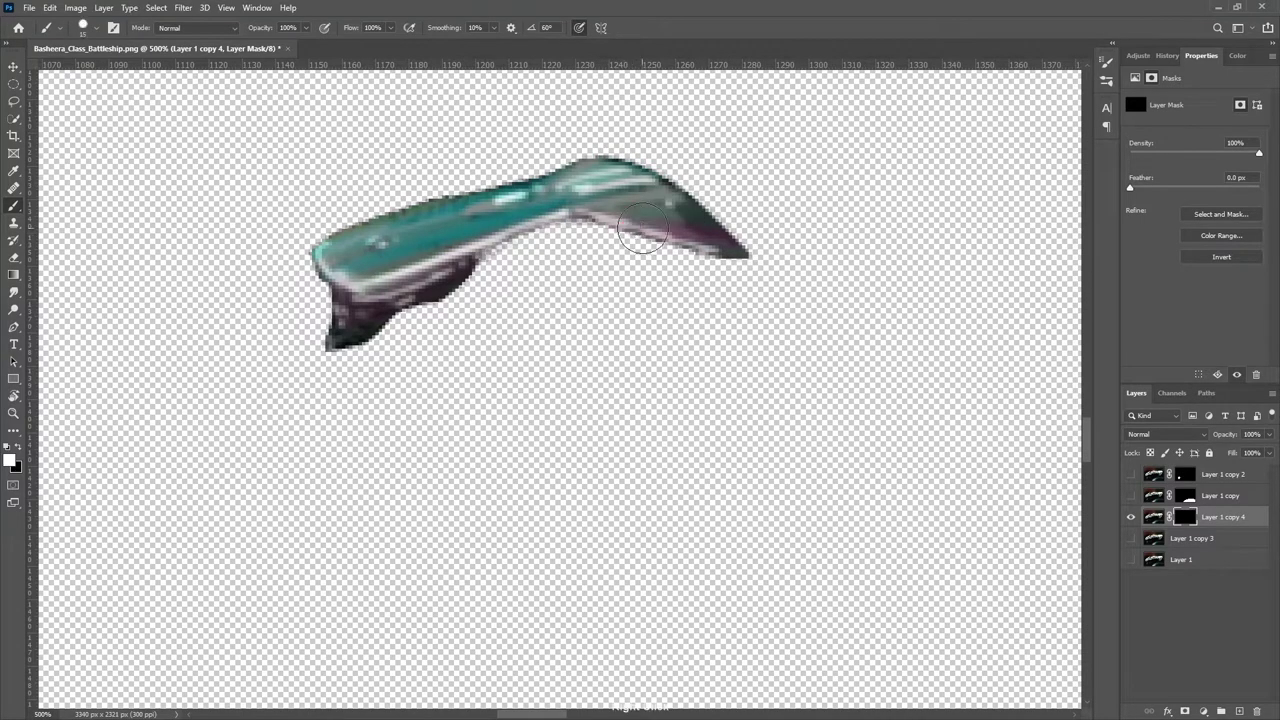
{"action": "mouse_move", "coordinate": [605, 219]}
{"action": "left_mouse_down"}
{"action": "mouse_move", "coordinate": [640, 250]}
{"action": "mouse_move", "coordinate": [713, 265]}
{"action": "left_mouse_up"}
{"action": "key", "text": "x"}
{"action": "right_click", "coordinate": [652, 304], "text": "alt"}
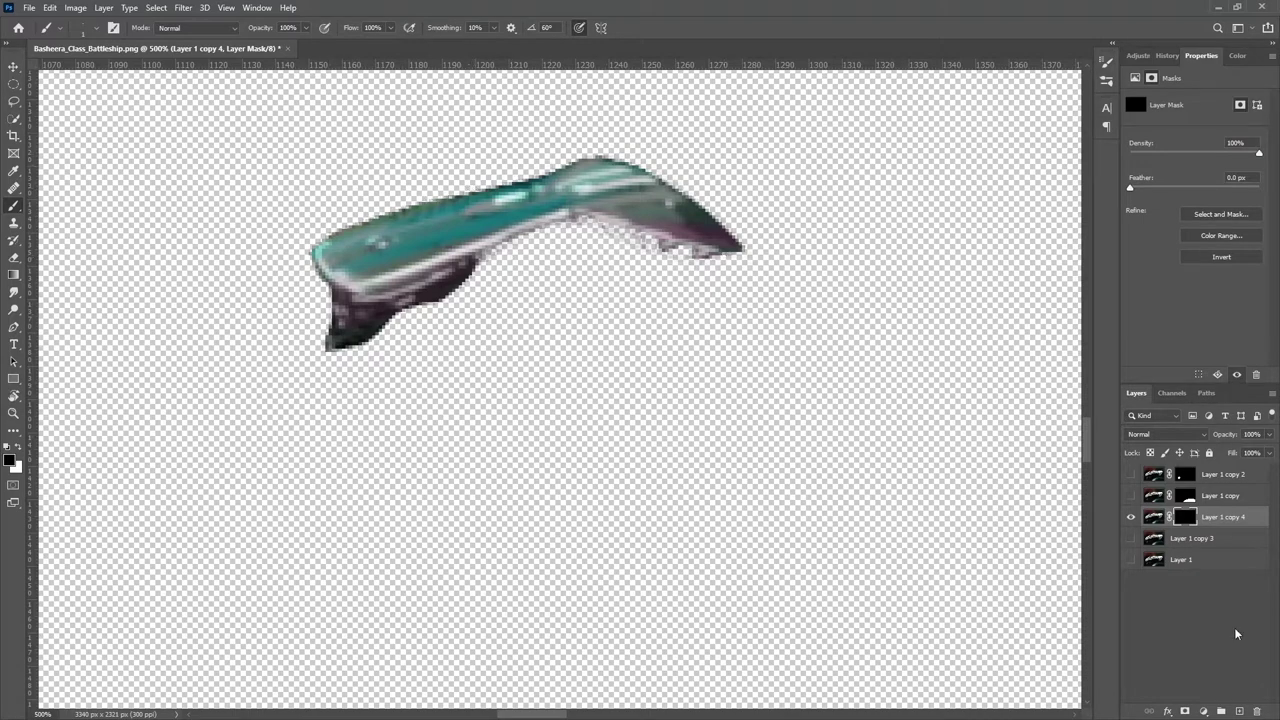
{"action": "left_click", "coordinate": [1239, 711]}
{"action": "left_click", "coordinate": [9, 460]}
Fill Layer 2 solid red with the Paint Bucket and show Layer 1 and Layer 1 copy 3 again.
{"action": "key", "text": "Return"}
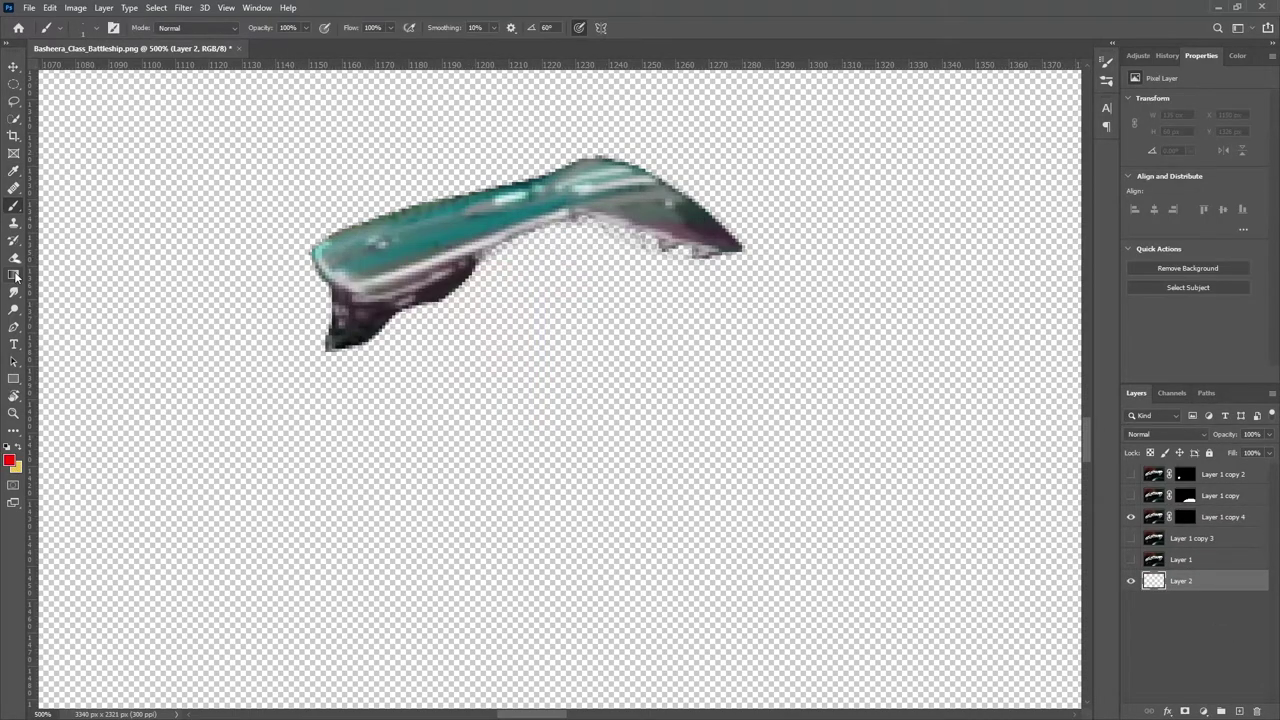
{"action": "right_click", "coordinate": [14, 275]}
{"action": "left_click", "coordinate": [80, 283]}
{"action": "left_click", "coordinate": [300, 450]}
{"action": "left_click", "coordinate": [1185, 516]}
{"action": "key", "text": "b"}
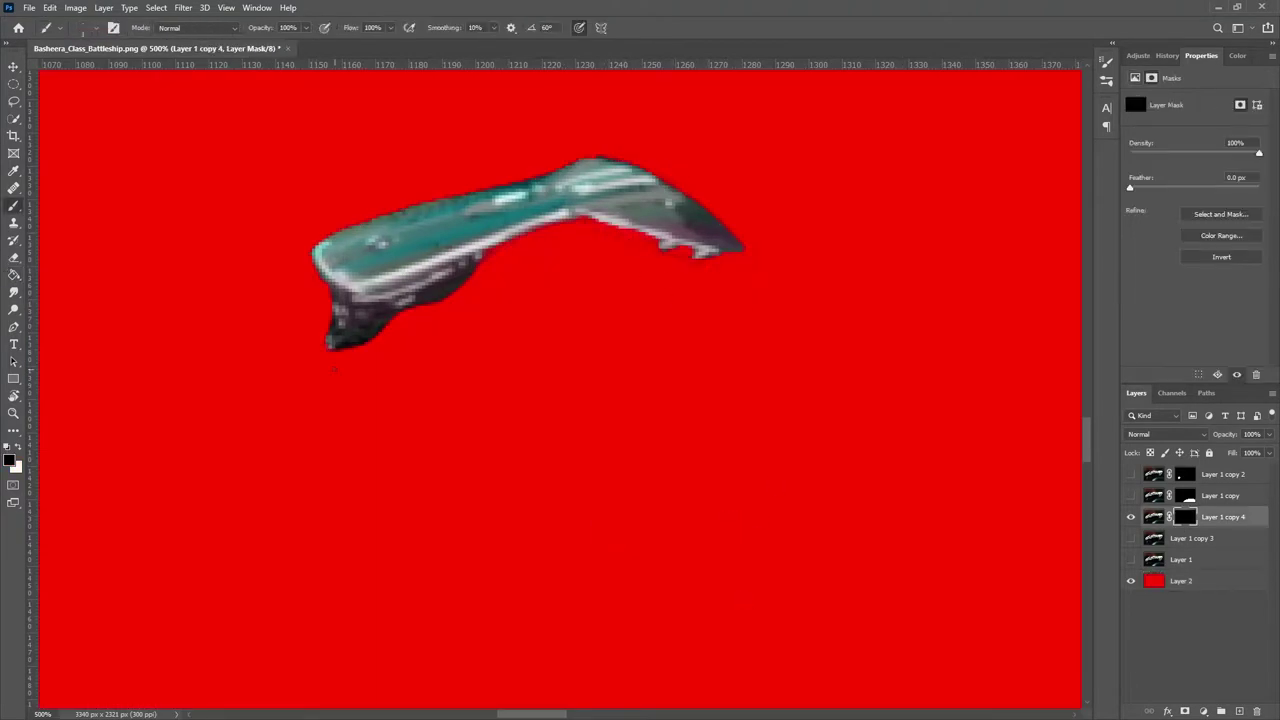
{"action": "left_click", "coordinate": [1131, 559]}
{"action": "left_click", "coordinate": [1131, 538]}
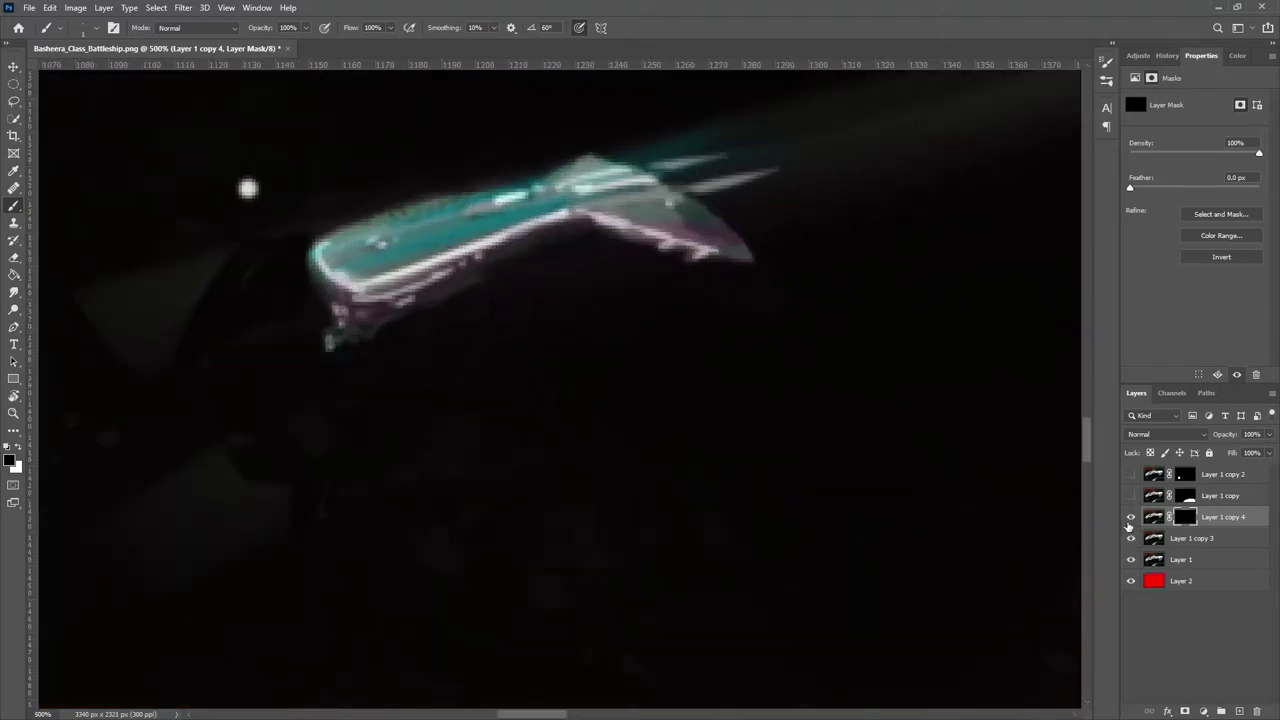
{"action": "scroll", "coordinate": [1076, 491], "scroll_direction": "down", "scroll_amount": 5}
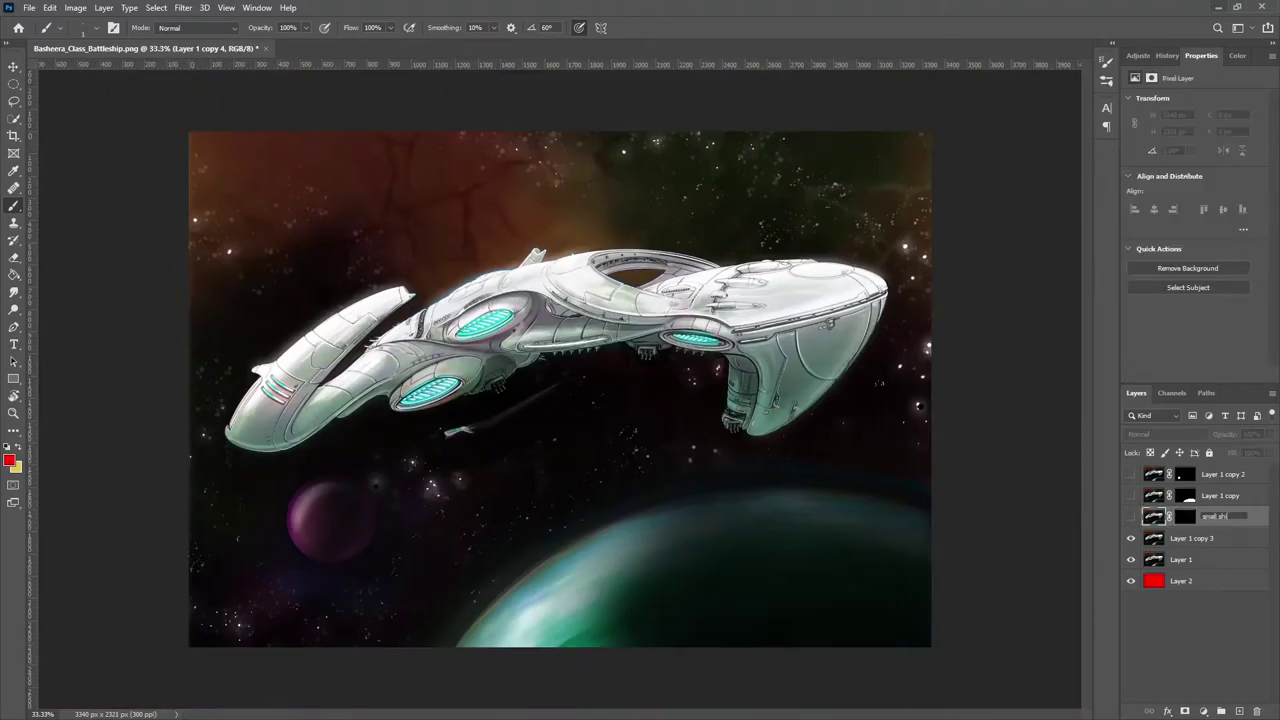
Rename the layers 'front planet', 'back planet', 'ship' and 'space'.
{"action": "left_click", "coordinate": [1222, 500]}
{"action": "type", "text": "front planet"}
{"action": "left_click", "coordinate": [1219, 474]}
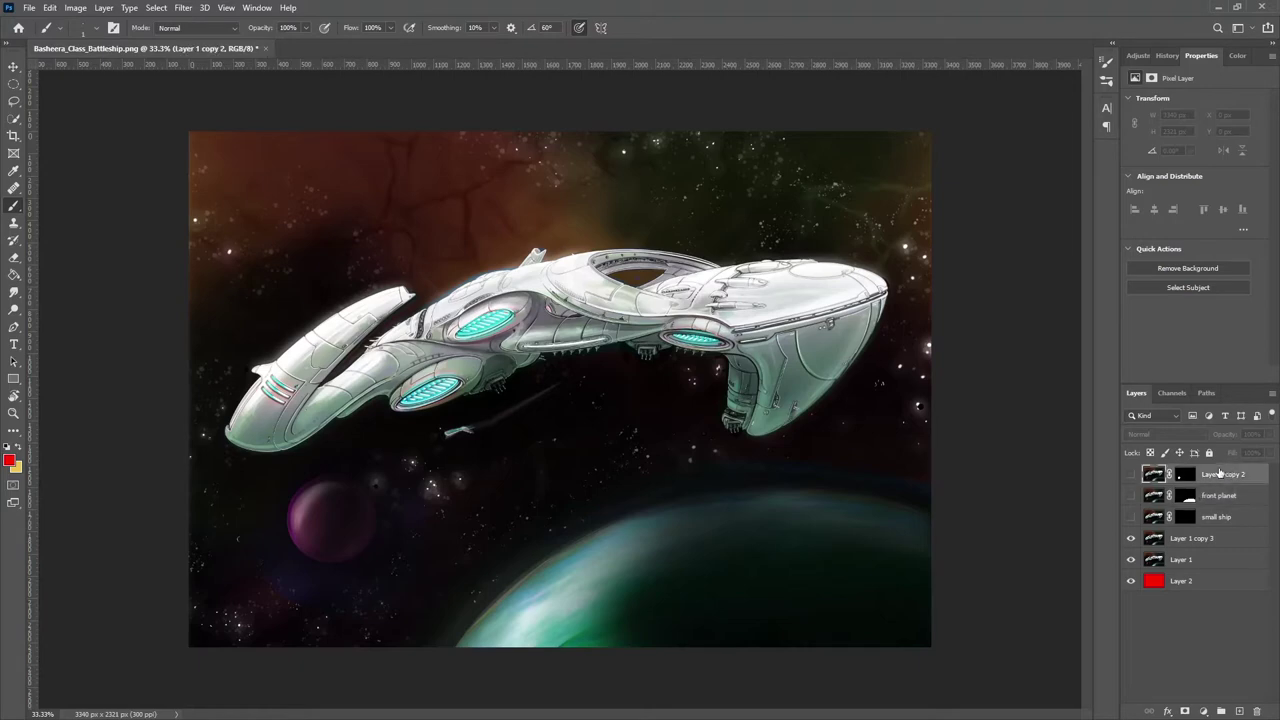
{"action": "type", "text": "net"}
{"action": "double_click", "coordinate": [1190, 538]}
{"action": "type", "text": "ship"}
{"action": "key", "text": "Return"}
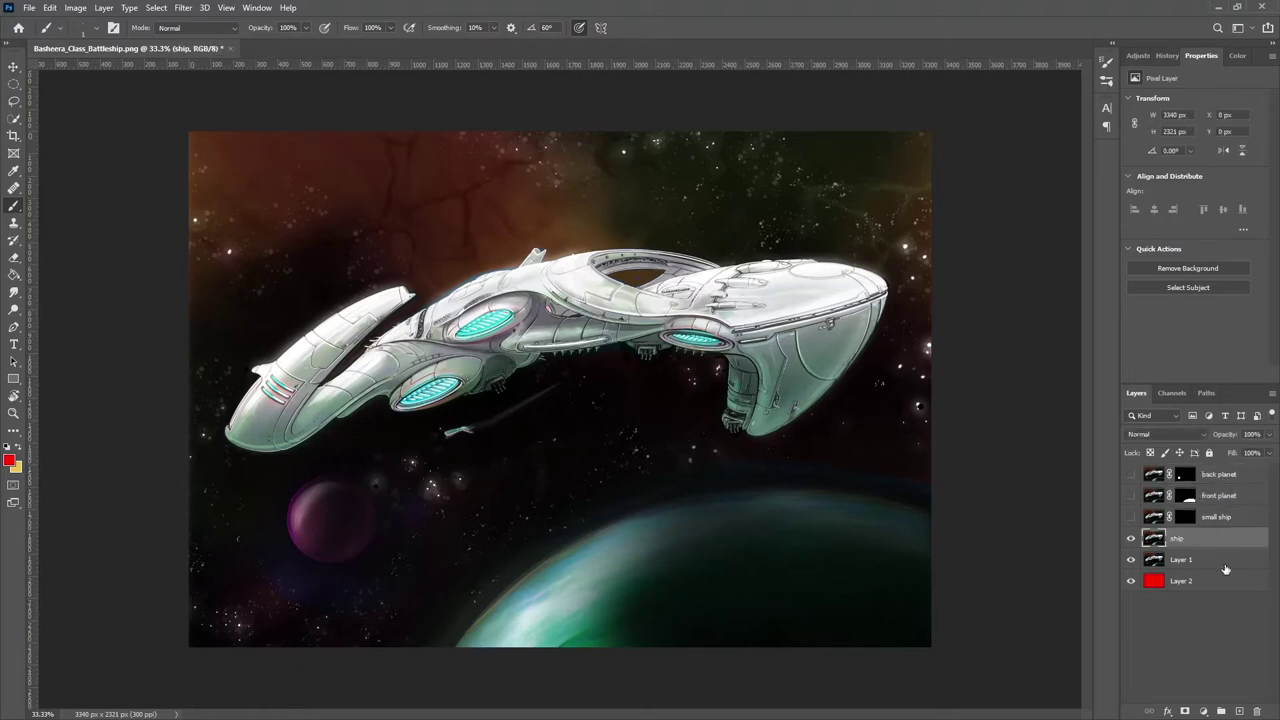
{"action": "double_click", "coordinate": [1204, 551]}
{"action": "type", "text": "space"}
{"action": "key", "text": "Return"}
Content-aware fill away the small purple planet and the small ship on the space layer.
{"action": "scroll", "coordinate": [400, 549], "scroll_direction": "up", "scroll_amount": 2}
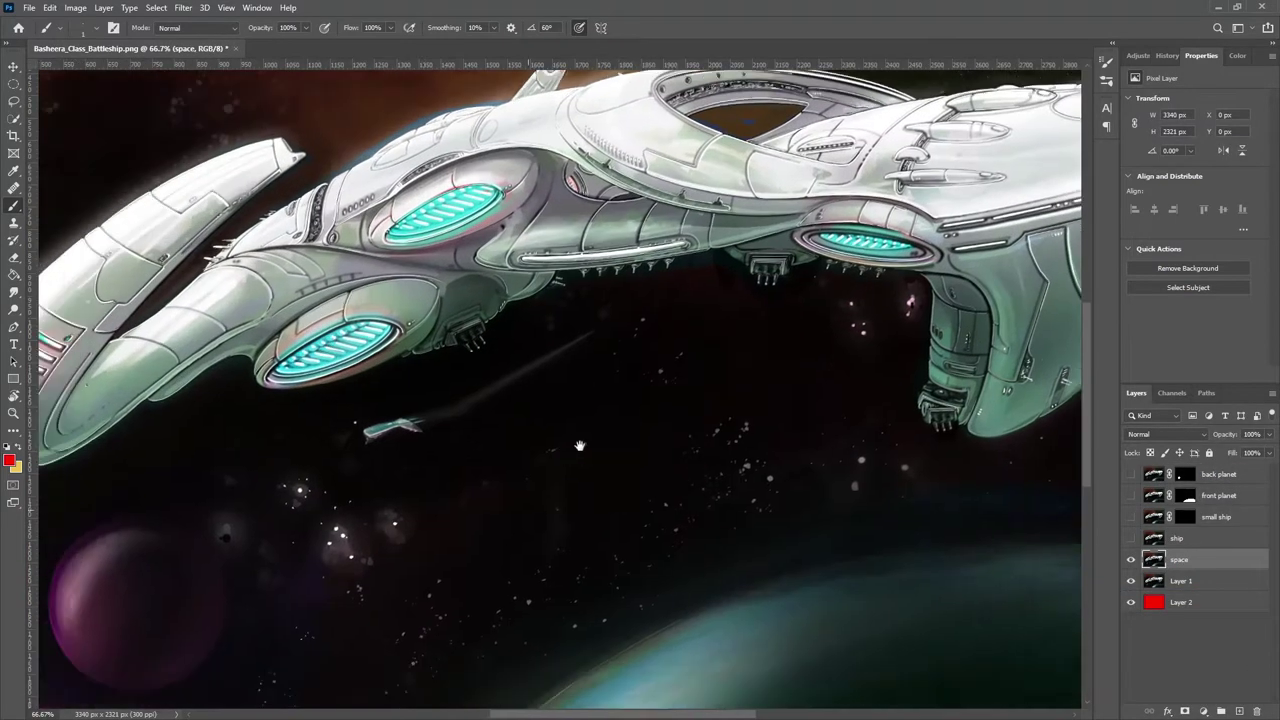
{"action": "left_click", "coordinate": [14, 101]}
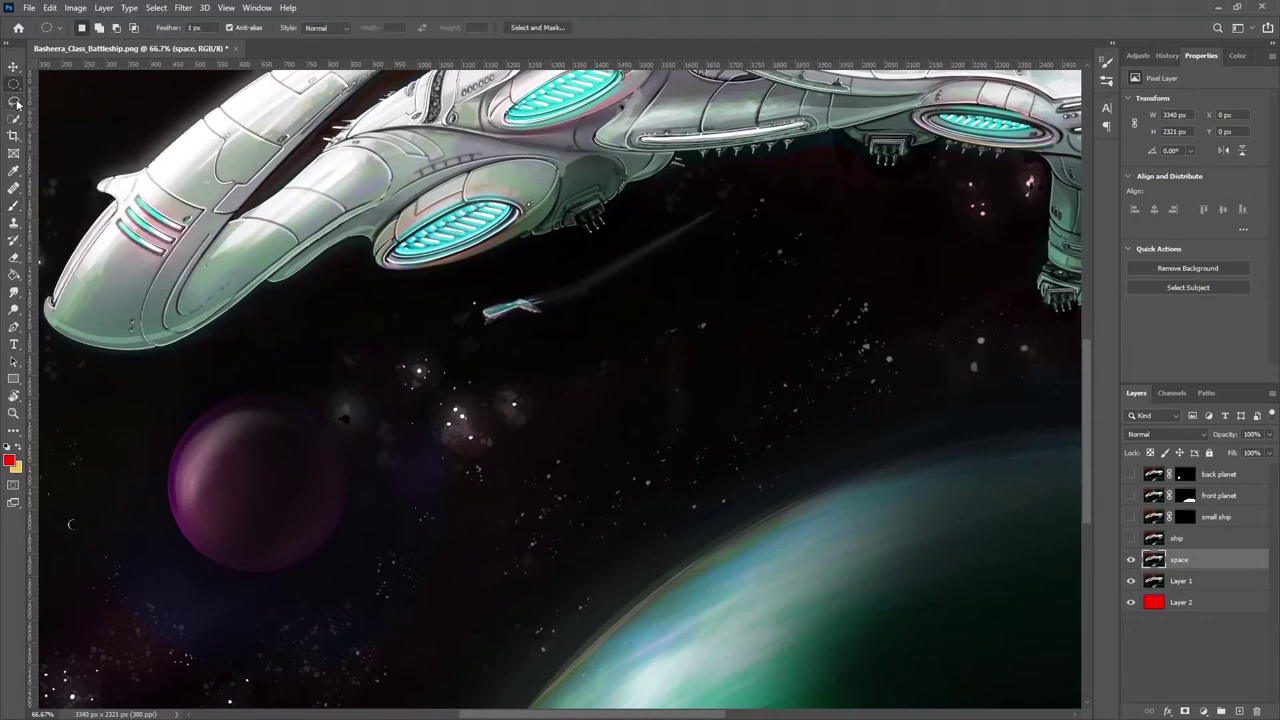
{"action": "left_click_drag", "start_coordinate": [157, 452], "coordinate": [152, 448]}
{"action": "key", "text": "shift+BackSpace"}
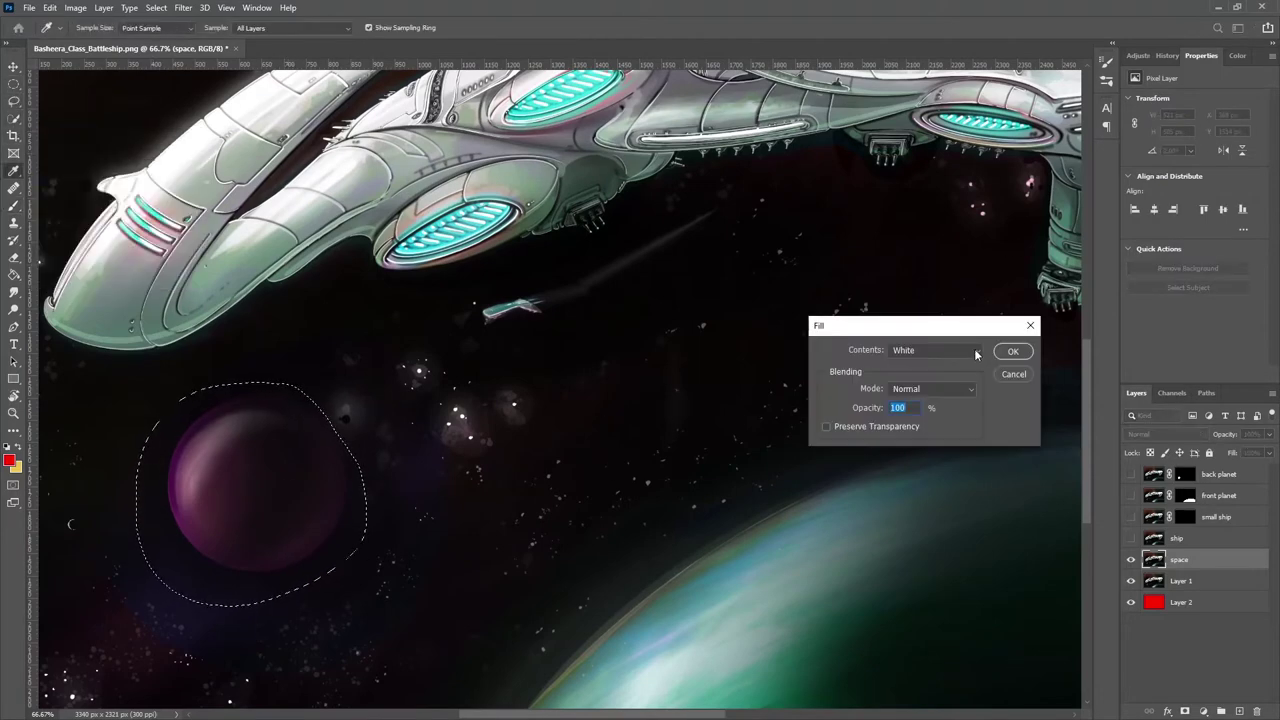
{"action": "left_click", "coordinate": [1014, 338]}
{"action": "key", "text": "ctrl+d"}
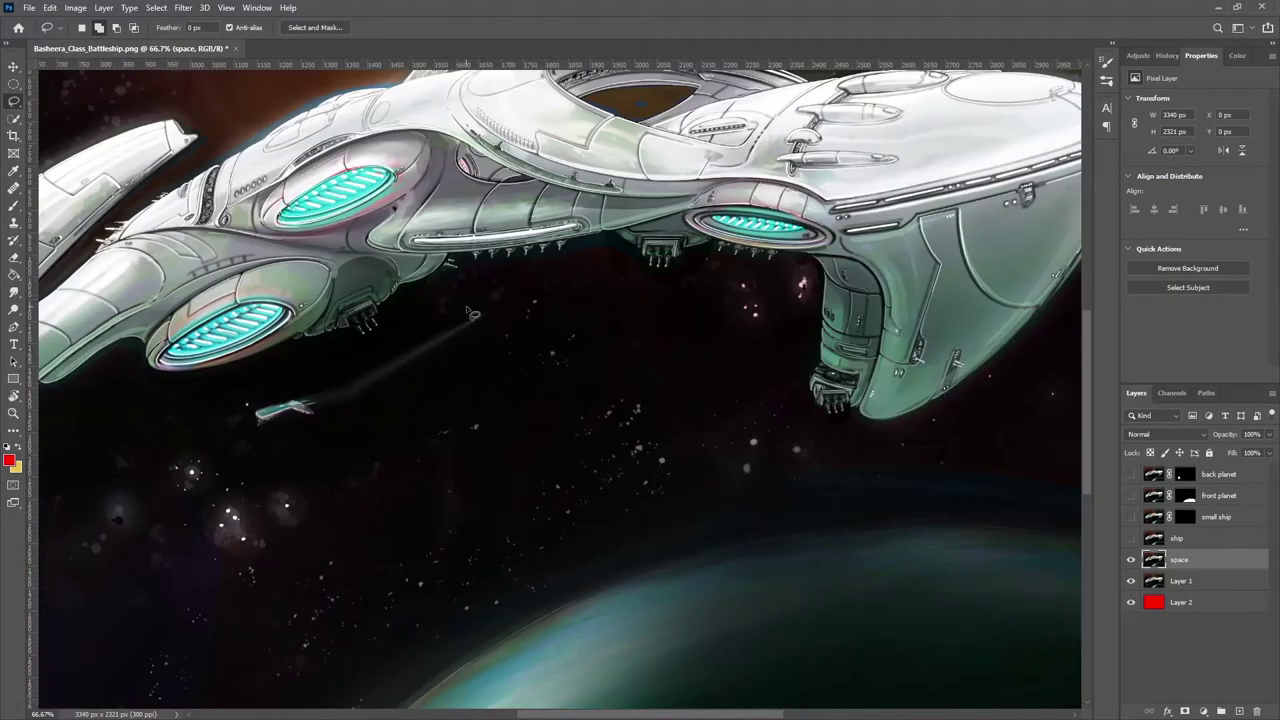
{"action": "left_click_drag", "start_coordinate": [485, 305], "coordinate": [480, 318]}
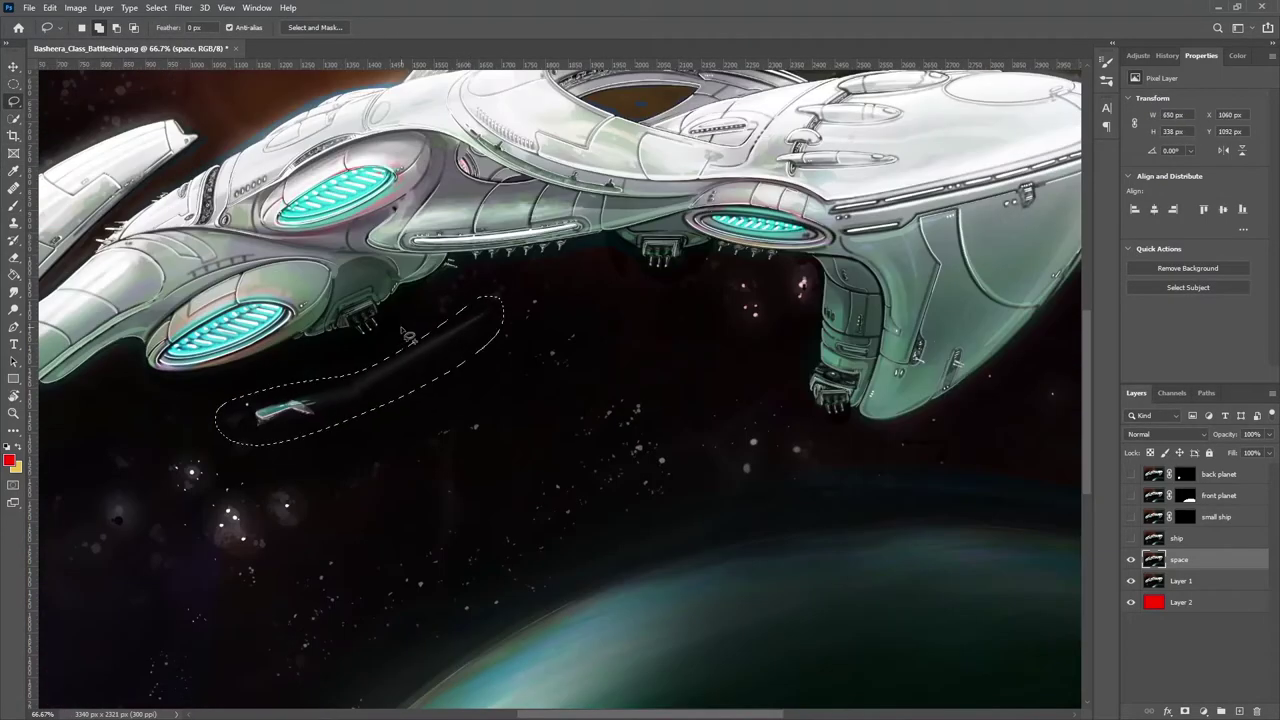
{"action": "key", "text": "shift+BackSpace"}
{"action": "left_click", "coordinate": [1010, 340]}
Content-aware fill away the large green planet, then zoom in on the ship's front.
{"action": "key", "text": "ctrl+minus"}
{"action": "left_click_drag", "start_coordinate": [1043, 363], "coordinate": [1034, 360]}
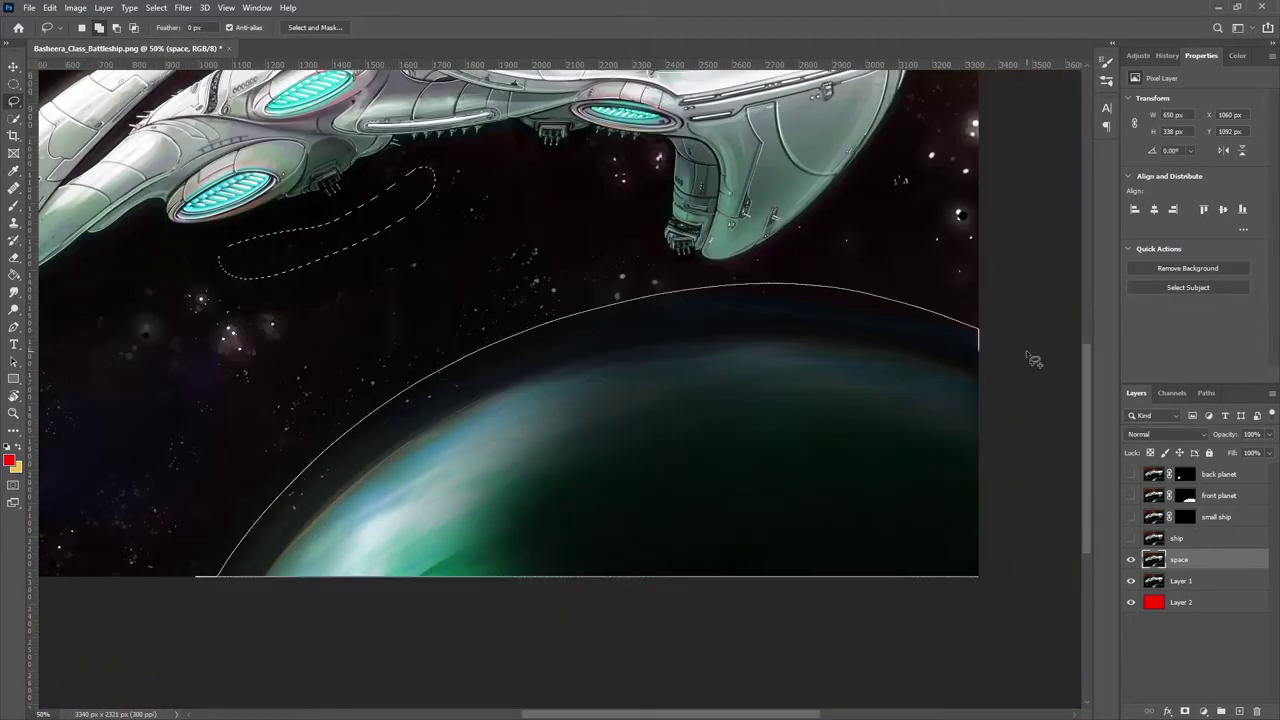
{"action": "key", "text": "shift+BackSpace"}
{"action": "left_click", "coordinate": [1014, 338]}
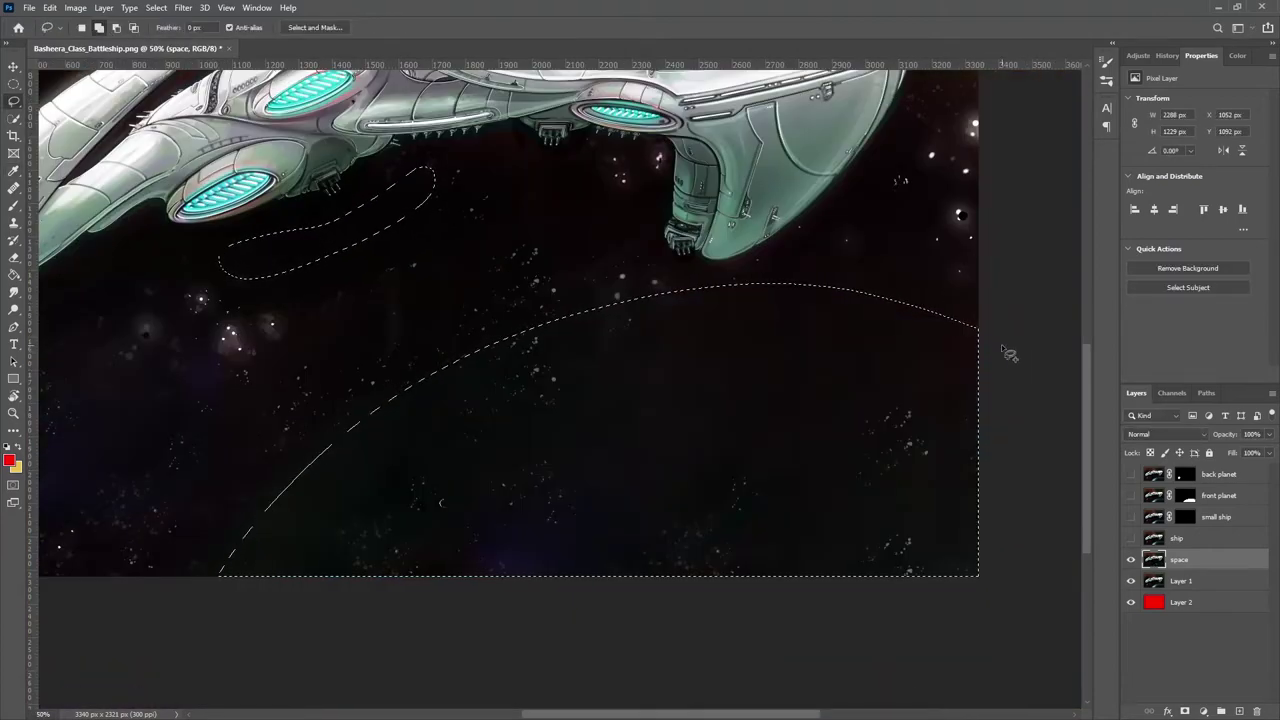
{"action": "key", "text": "ctrl+d"}
{"action": "key", "text": "ctrl+0"}
{"action": "key", "text": "ctrl+plus"}
{"action": "key", "text": "ctrl+plus"}
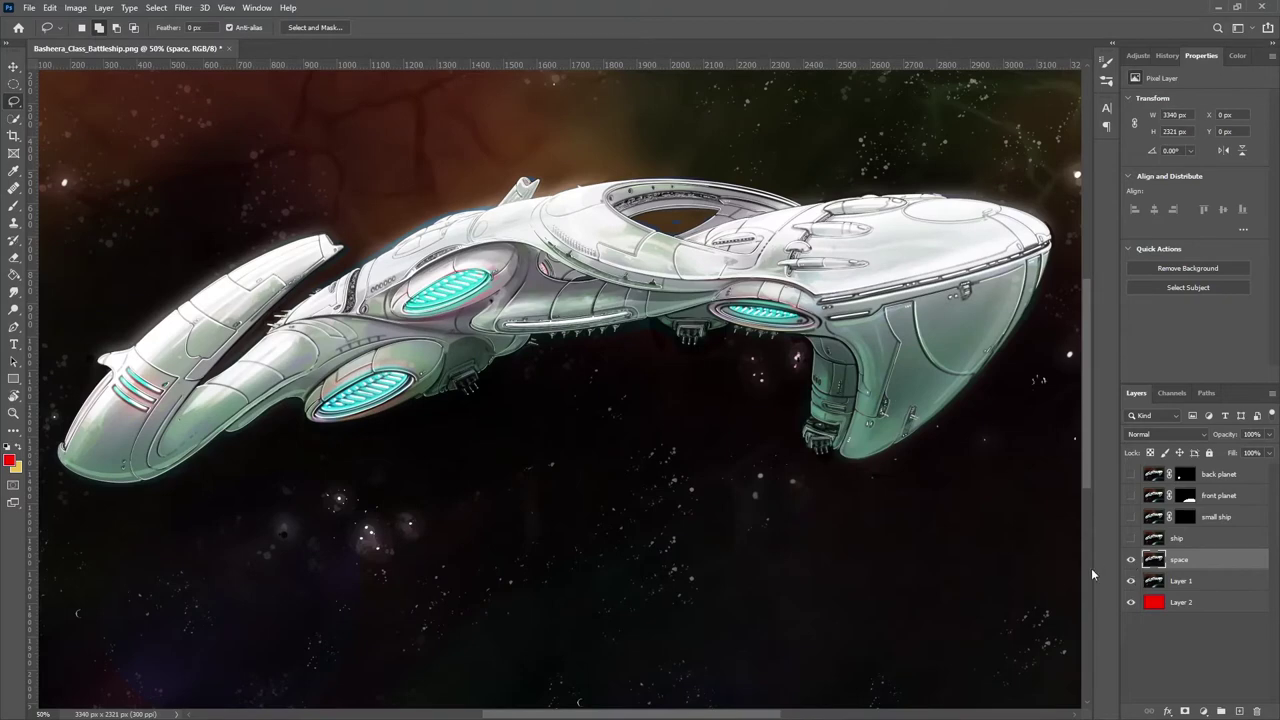
{"action": "key", "text": "ctrl+0"}
{"action": "key", "text": "ctrl+plus"}
{"action": "key", "text": "ctrl+plus"}
{"action": "key", "text": "ctrl+plus"}
{"action": "key", "text": "ctrl+plus"}
{"action": "scroll", "coordinate": [560, 390], "scroll_direction": "left", "scroll_amount": 3}
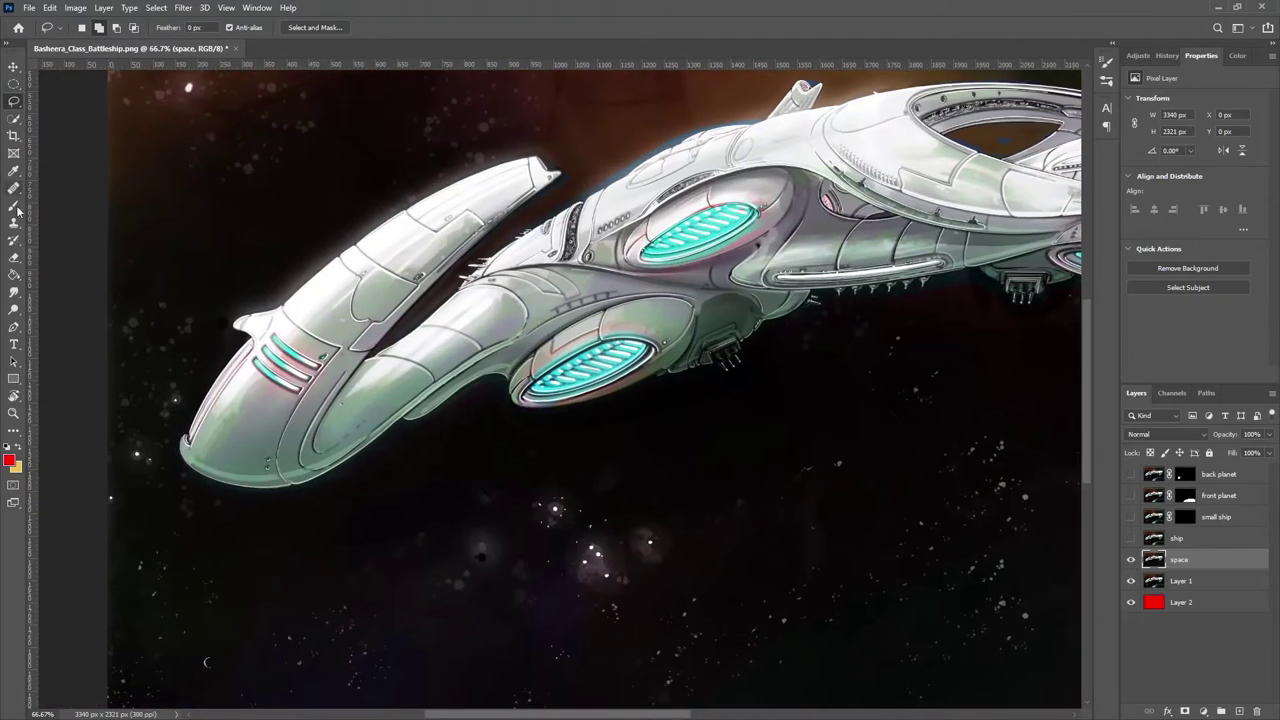
Start a Pen path at the ship's tip, run it along the front prong and reshape the nose curve.
{"action": "key", "text": "p"}
{"action": "left_click", "coordinate": [533, 157]}
{"action": "left_click_drag", "start_coordinate": [290, 298], "coordinate": [220, 418]}
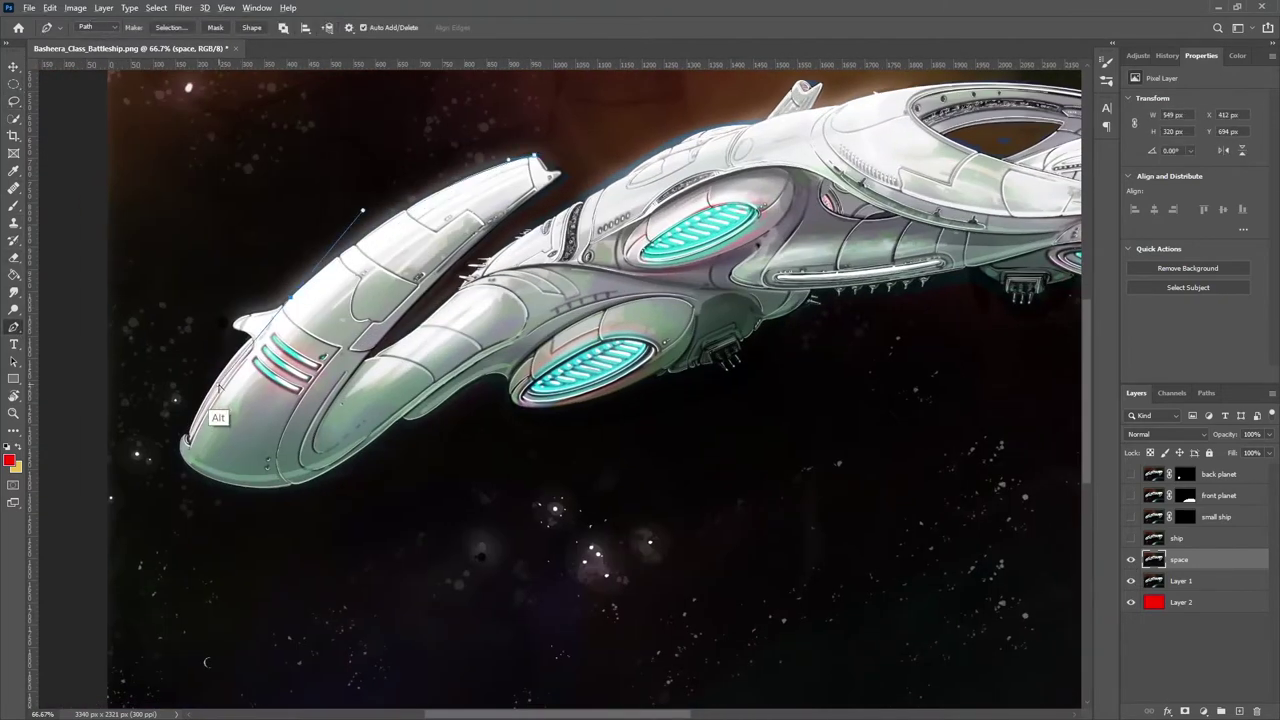
{"action": "left_click", "coordinate": [290, 298], "text": "alt"}
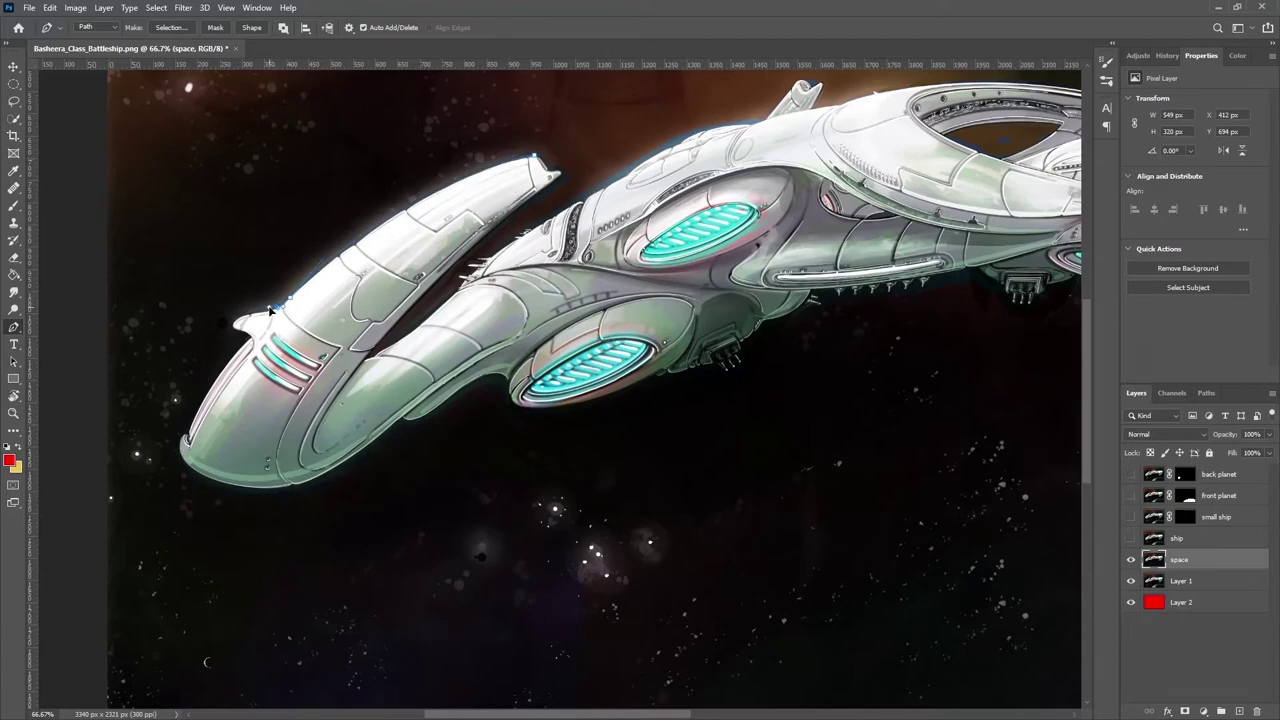
{"action": "left_click_drag", "start_coordinate": [250, 345], "coordinate": [340, 228]}
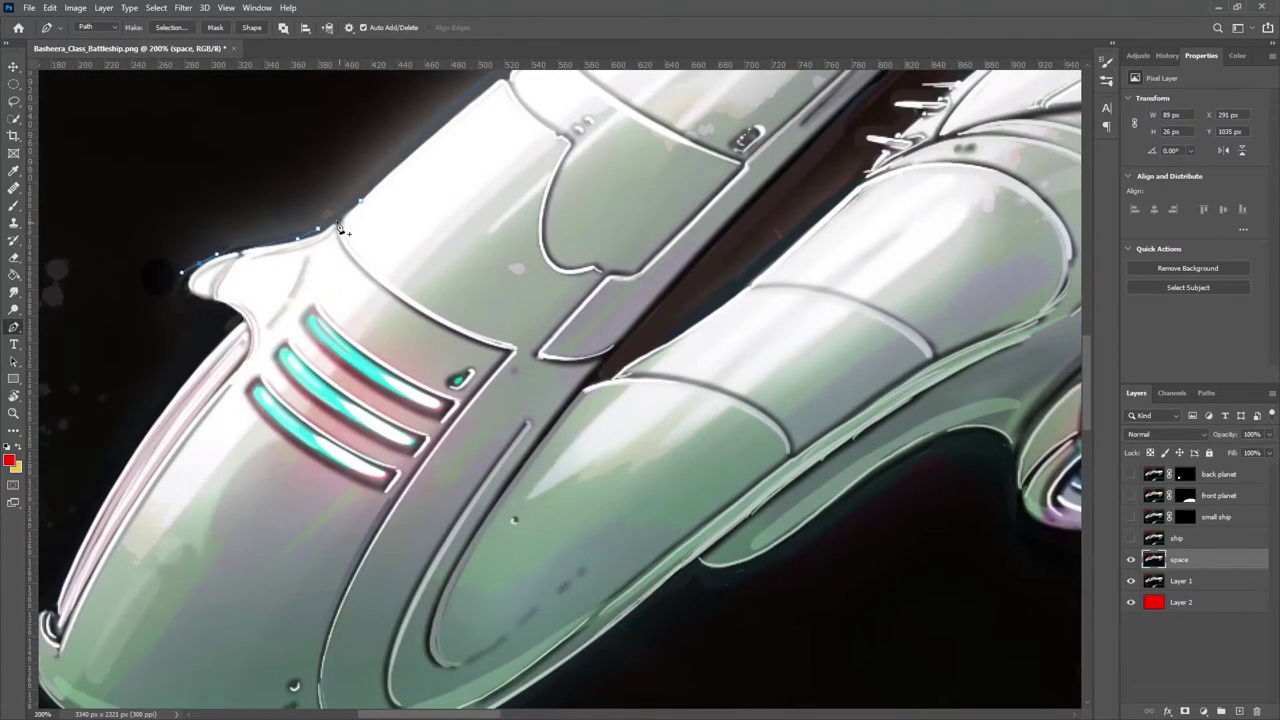
{"action": "scroll", "coordinate": [333, 230], "scroll_direction": "right", "scroll_amount": 5}
{"action": "scroll", "coordinate": [363, 120], "scroll_direction": "up", "scroll_amount": 4}
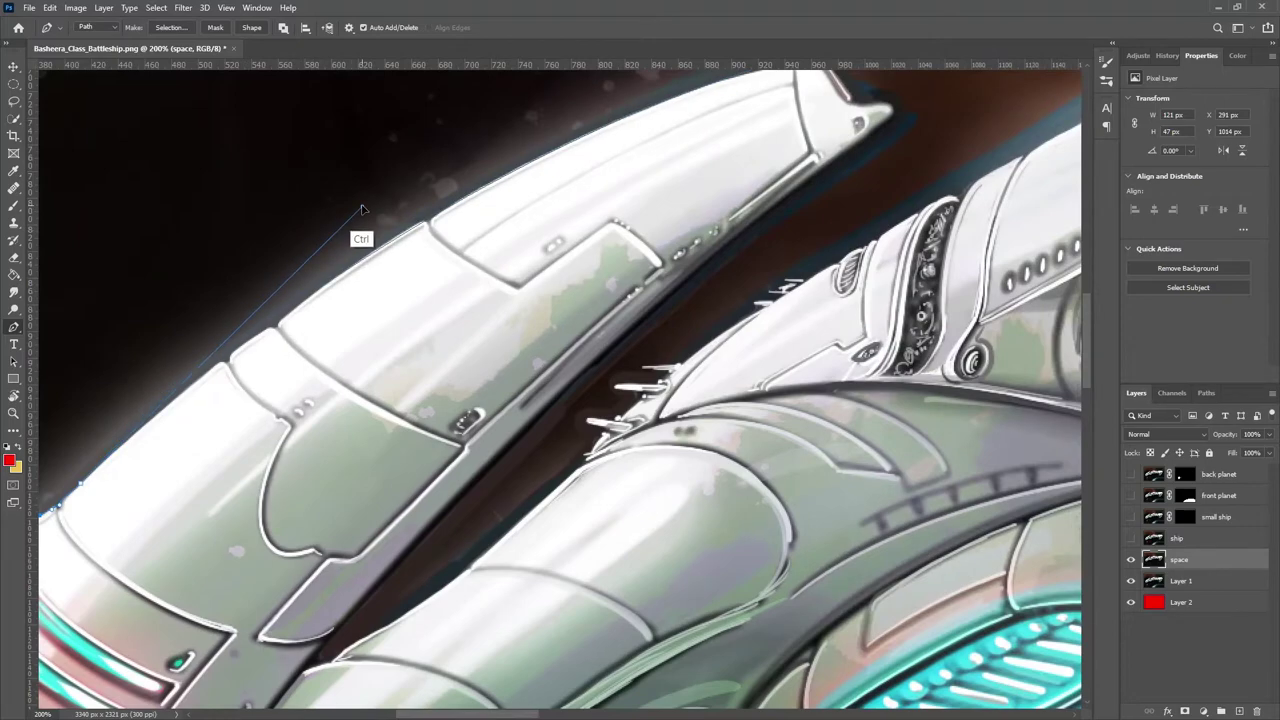
{"action": "scroll", "coordinate": [363, 210], "scroll_direction": "left", "scroll_amount": 5}
{"action": "scroll", "coordinate": [300, 220], "scroll_direction": "down", "scroll_amount": 4}
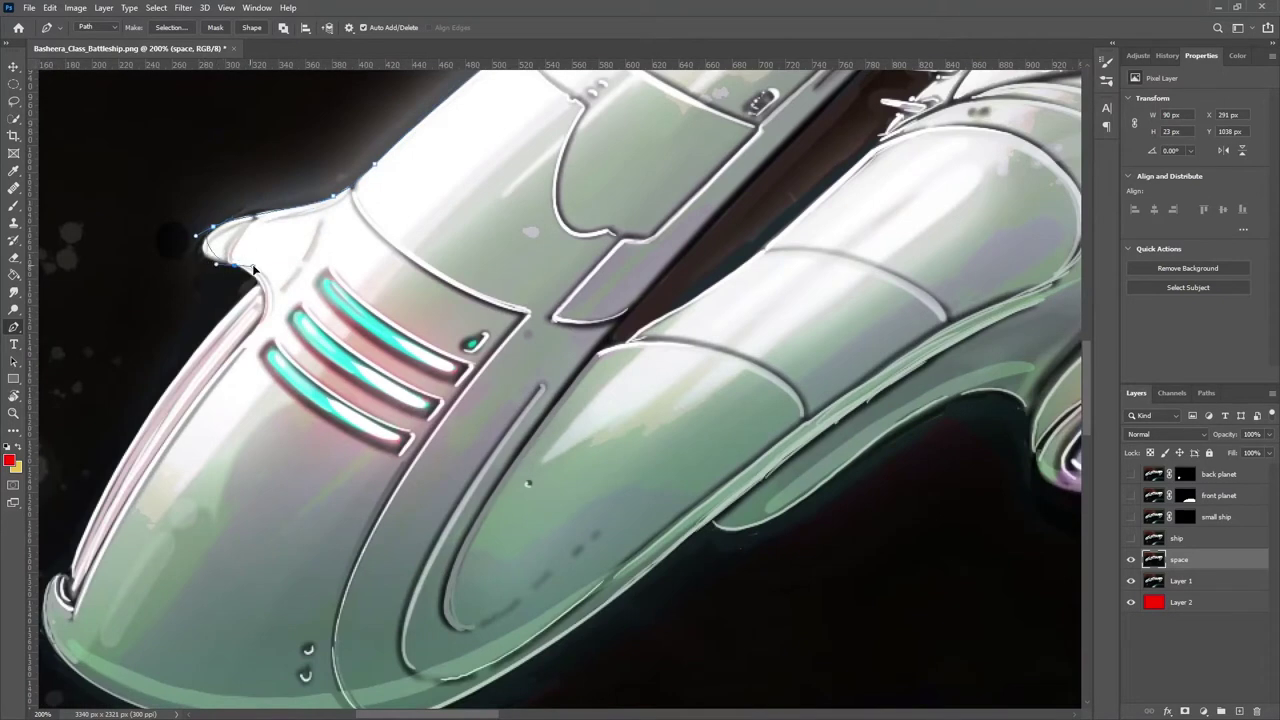
{"action": "left_click", "coordinate": [221, 229], "text": "ctrl"}
{"action": "left_click_drag", "start_coordinate": [221, 229], "coordinate": [232, 270]}
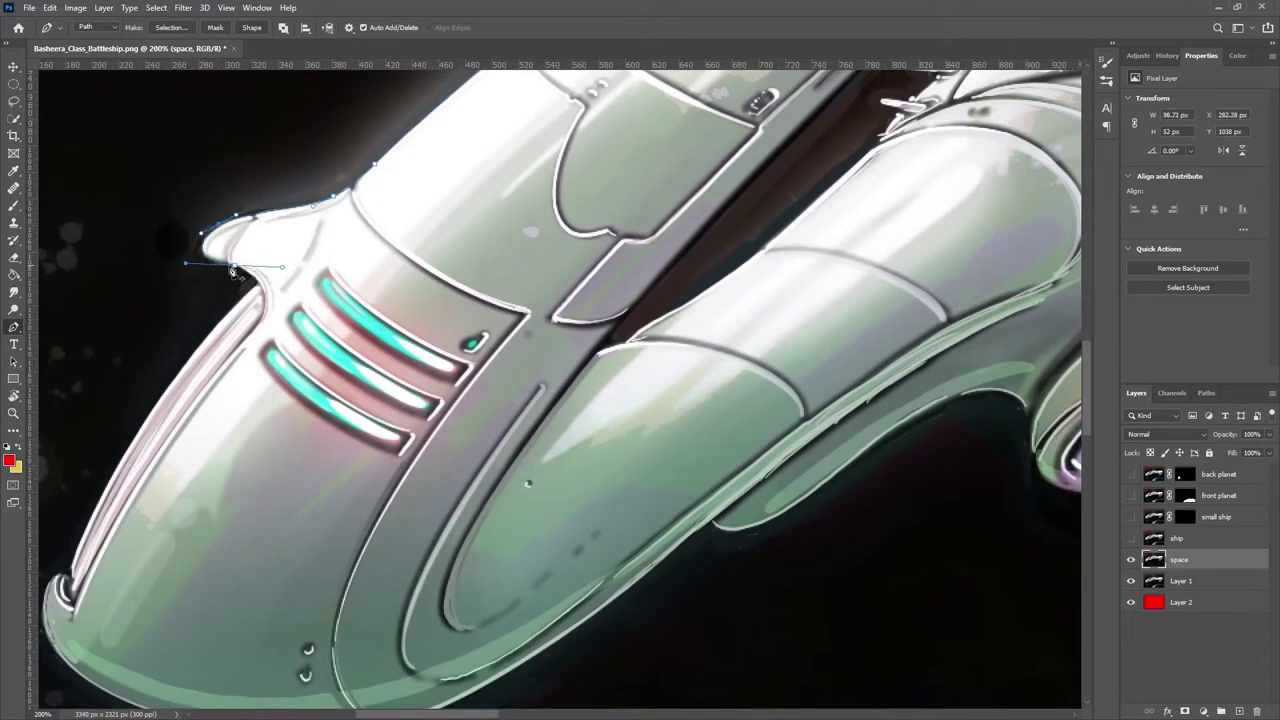
{"action": "left_click", "coordinate": [250, 272], "text": "ctrl"}
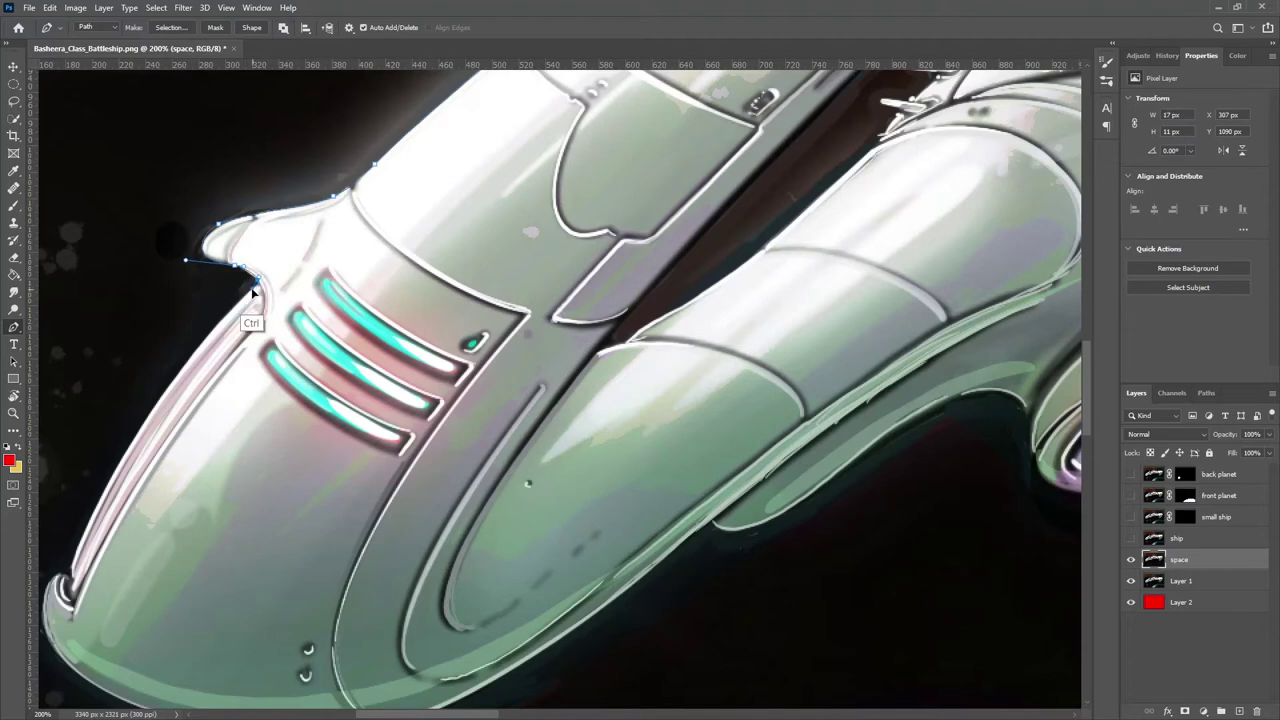
Add curved anchors down the lower hull and underside, past the cockpit and glowing vent.
{"action": "left_click_drag", "start_coordinate": [72, 575], "coordinate": [251, 242]}
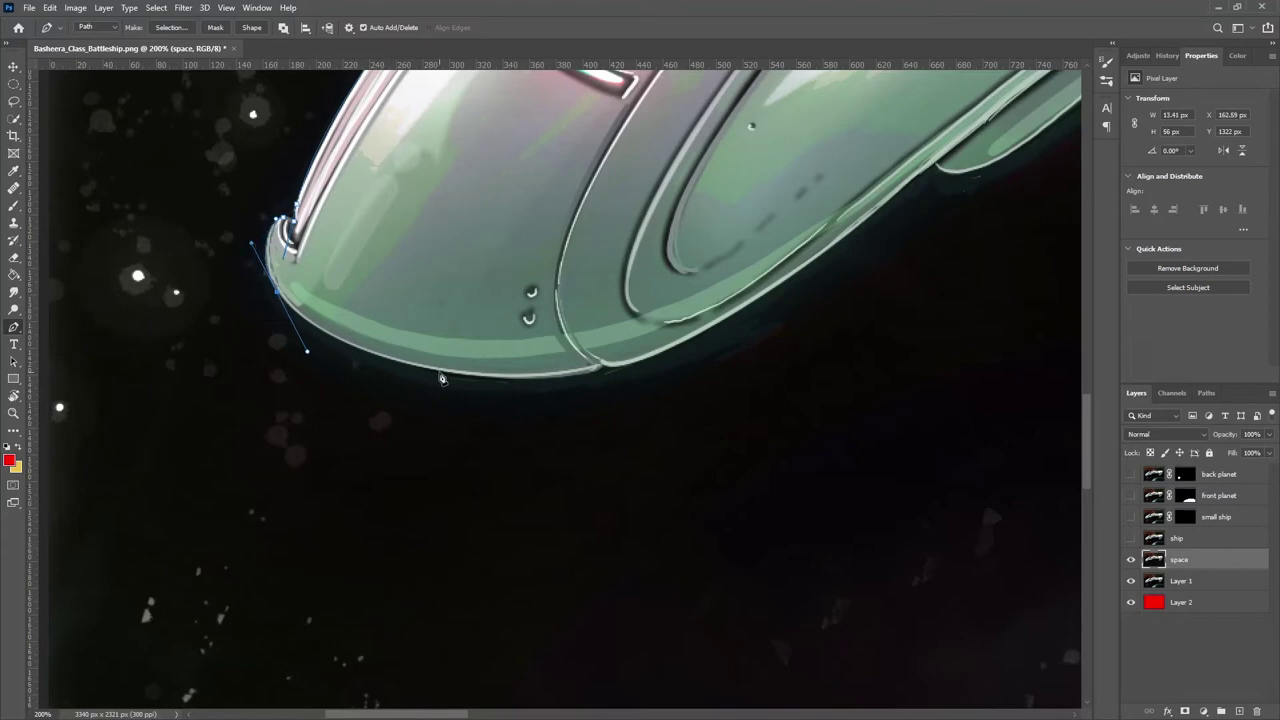
{"action": "left_click_drag", "start_coordinate": [592, 370], "coordinate": [458, 399]}
{"action": "left_click_drag", "start_coordinate": [700, 215], "coordinate": [789, 144]}
{"action": "left_click_drag", "start_coordinate": [754, 226], "coordinate": [553, 287]}
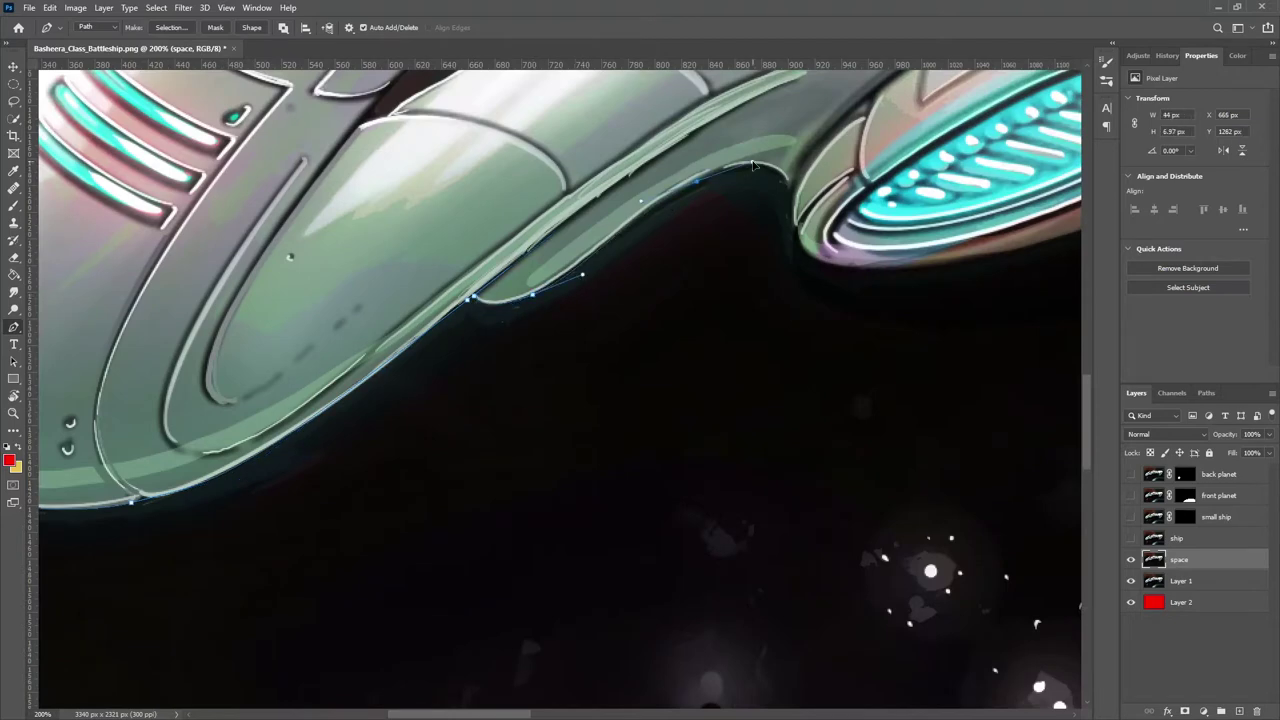
{"action": "left_click", "coordinate": [531, 294], "text": "alt"}
{"action": "left_click_drag", "start_coordinate": [790, 195], "coordinate": [709, 208]}
{"action": "left_click_drag", "start_coordinate": [941, 268], "coordinate": [573, 359]}
{"action": "left_click_drag", "start_coordinate": [573, 359], "coordinate": [622, 341]}
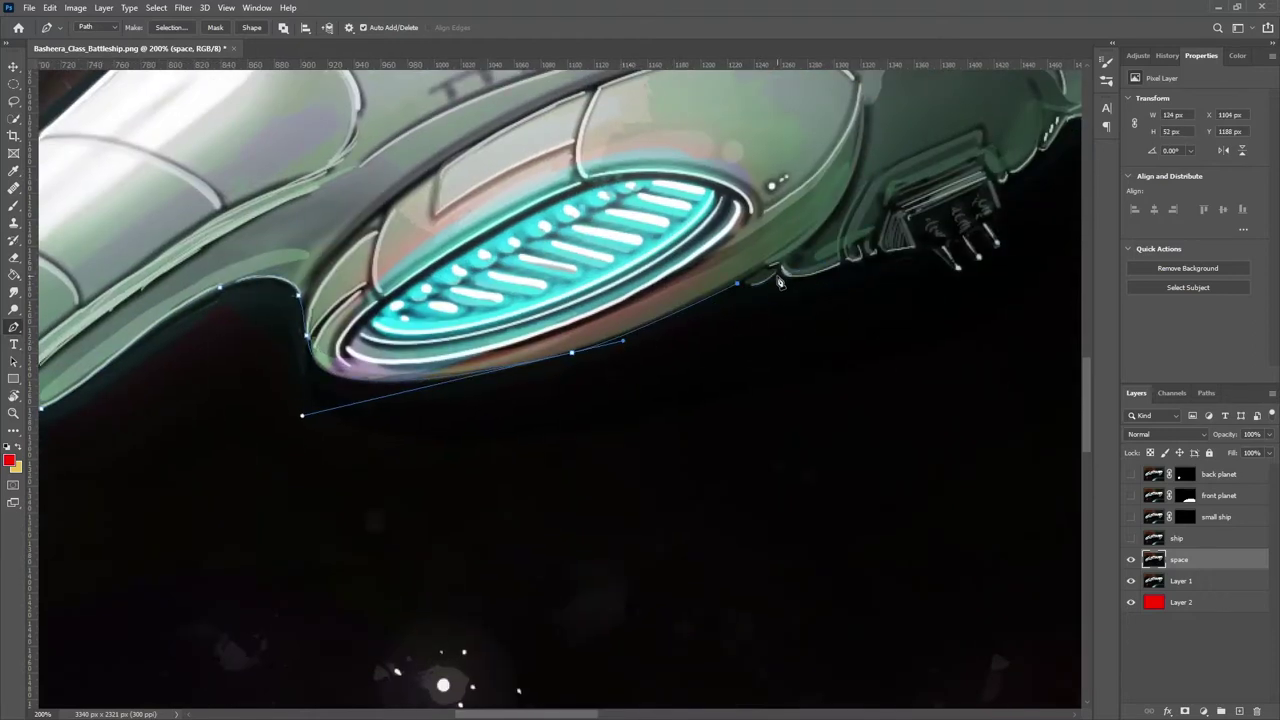
{"action": "left_click_drag", "start_coordinate": [780, 283], "coordinate": [852, 261]}
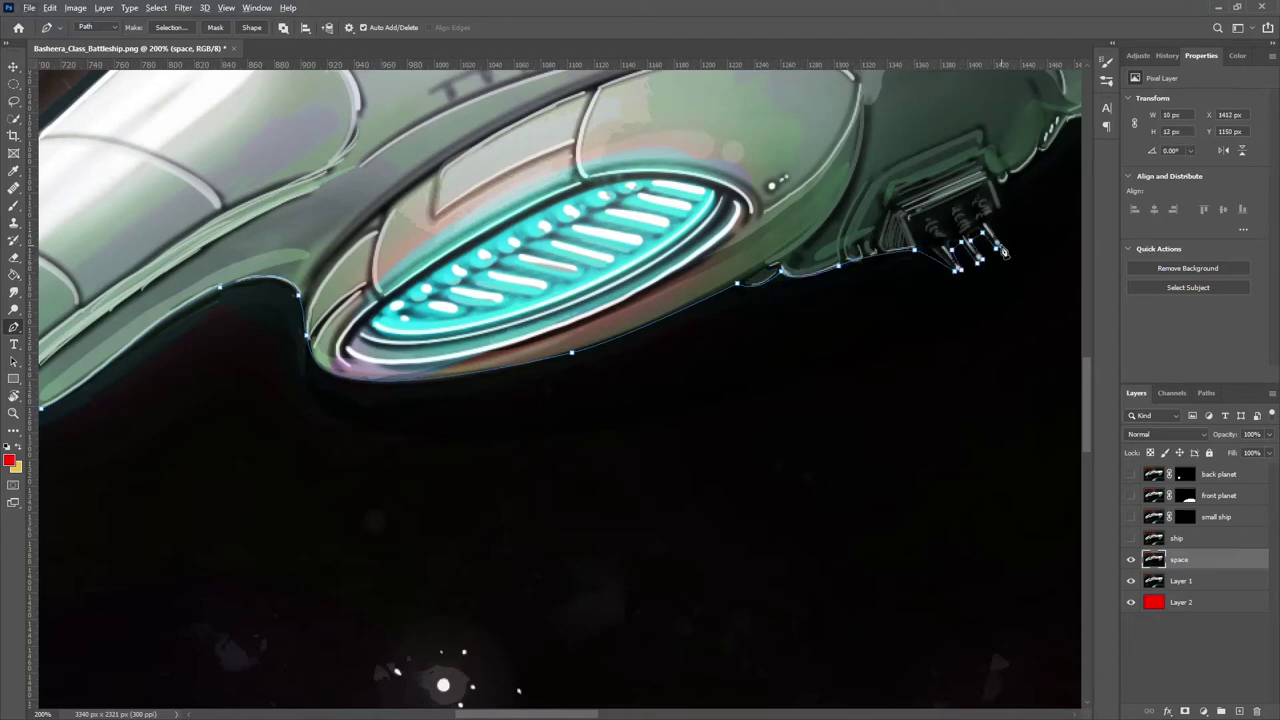
{"action": "left_click_drag", "start_coordinate": [1004, 253], "coordinate": [926, 269]}
{"action": "left_click_drag", "start_coordinate": [960, 182], "coordinate": [625, 311]}
{"action": "left_click_drag", "start_coordinate": [772, 250], "coordinate": [811, 268]}
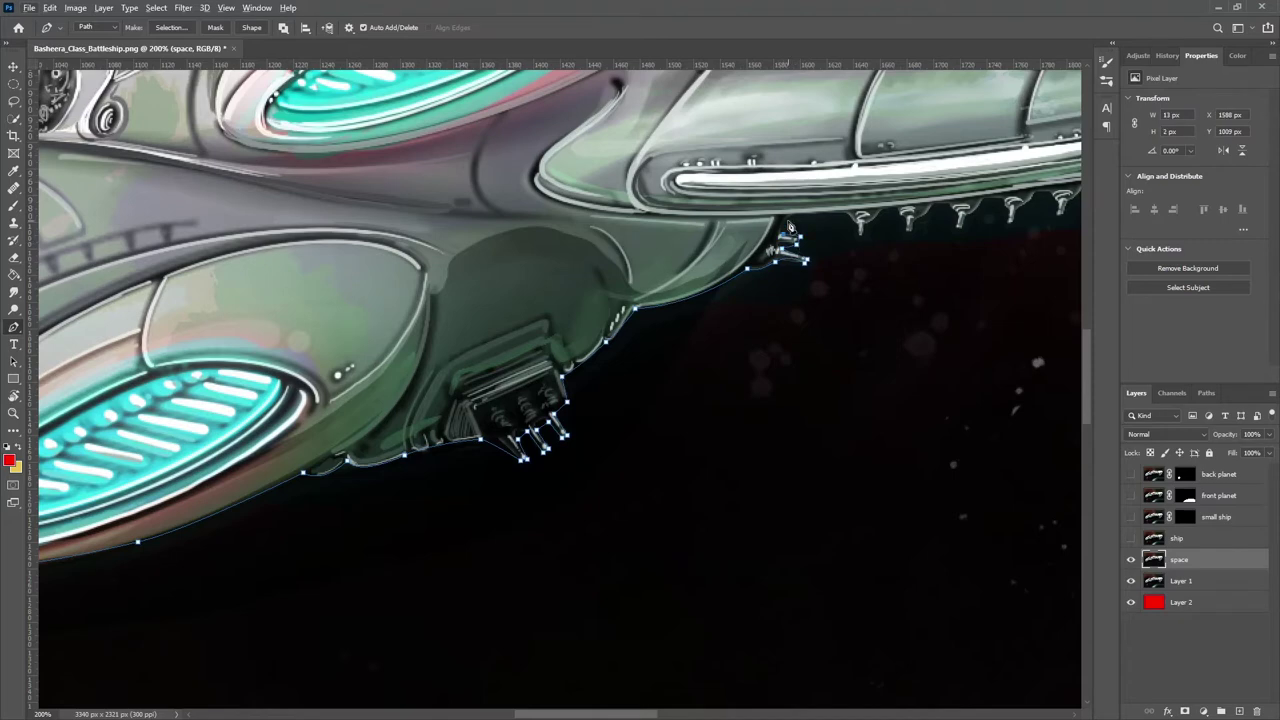
Trace the hull's row of teeth with zigzag anchor points.
{"action": "left_click_drag", "start_coordinate": [849, 221], "coordinate": [640, 270]}
{"action": "left_click", "coordinate": [617, 264]}
{"action": "left_click", "coordinate": [632, 287]}
{"action": "left_click", "coordinate": [654, 261]}
{"action": "left_click", "coordinate": [679, 282]}
{"action": "left_click", "coordinate": [704, 256]}
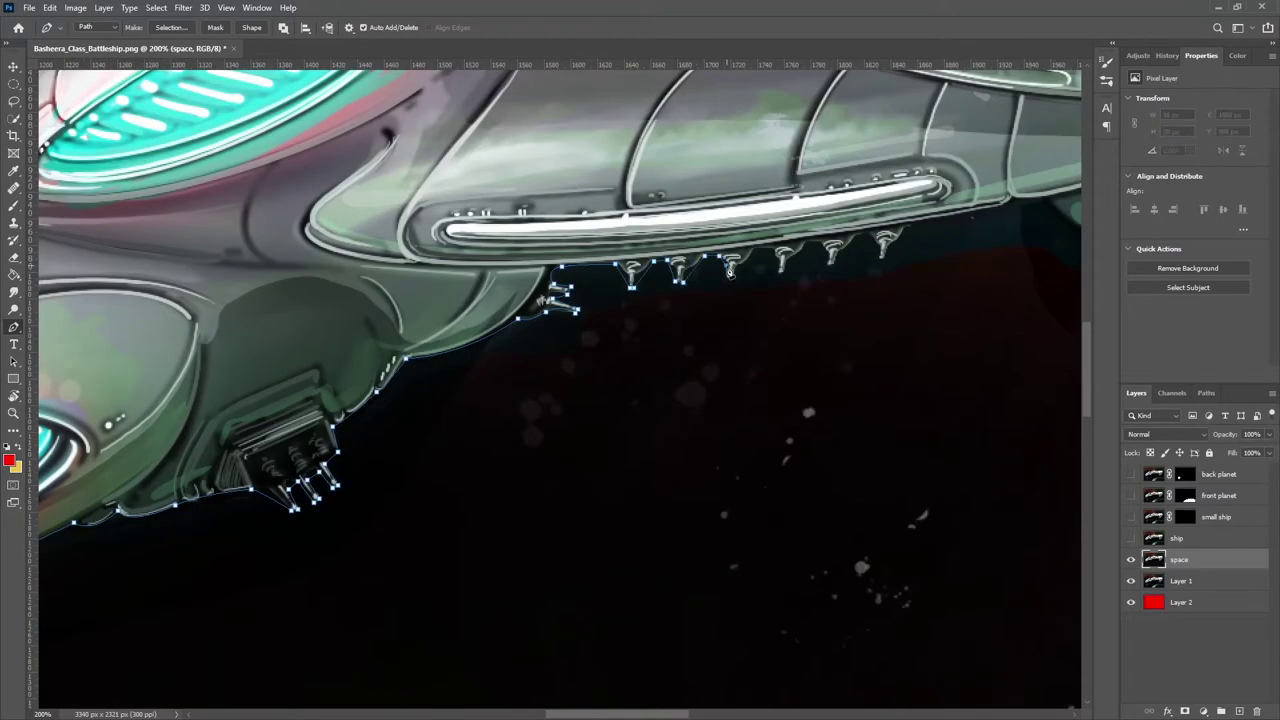
{"action": "left_click", "coordinate": [727, 278]}
{"action": "left_click", "coordinate": [754, 251]}
{"action": "left_click", "coordinate": [808, 244]}
{"action": "left_click", "coordinate": [832, 263]}
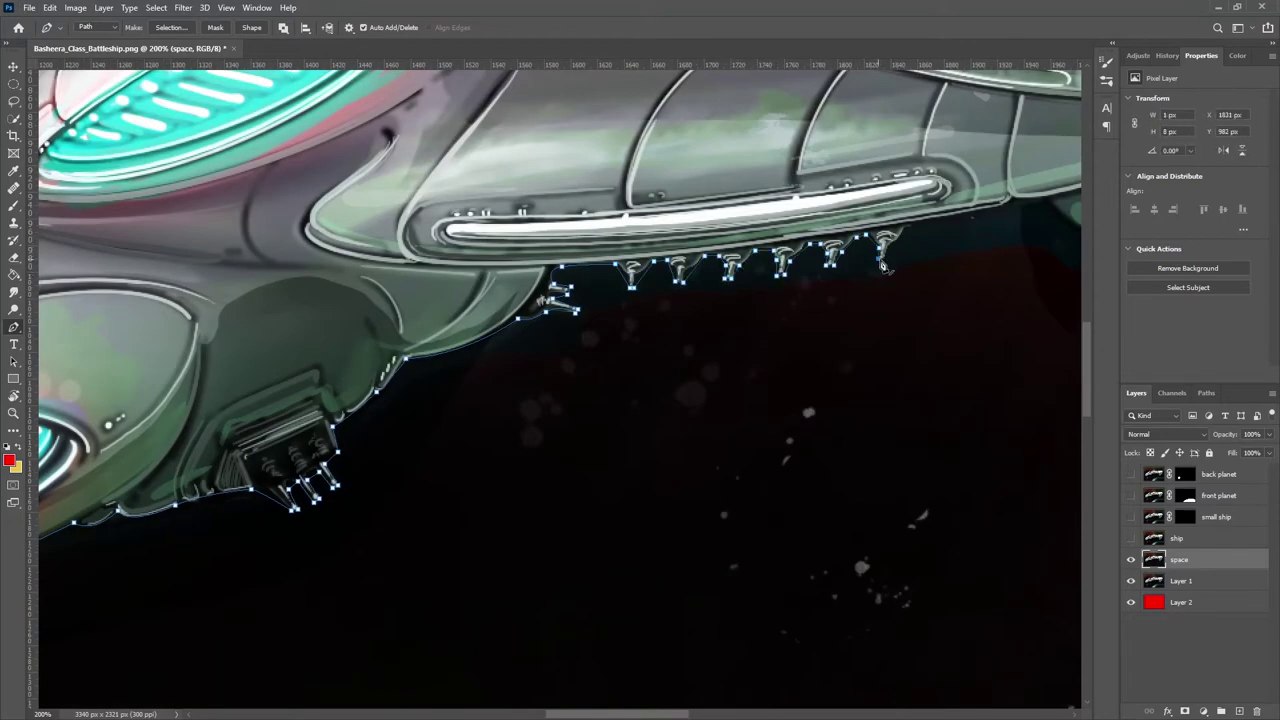
Continue the path past the vent box, around the turrets and down the stern's edge.
{"action": "left_click_drag", "start_coordinate": [882, 265], "coordinate": [685, 308]}
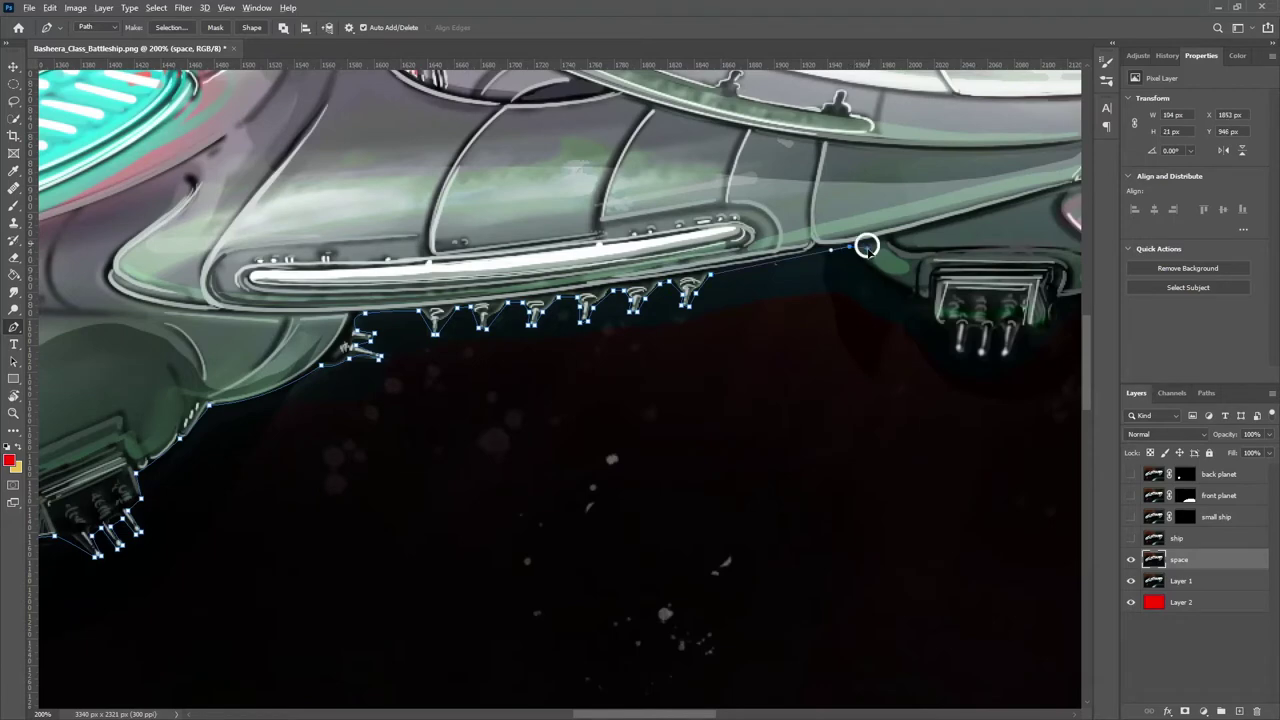
{"action": "left_click_drag", "start_coordinate": [910, 292], "coordinate": [742, 275]}
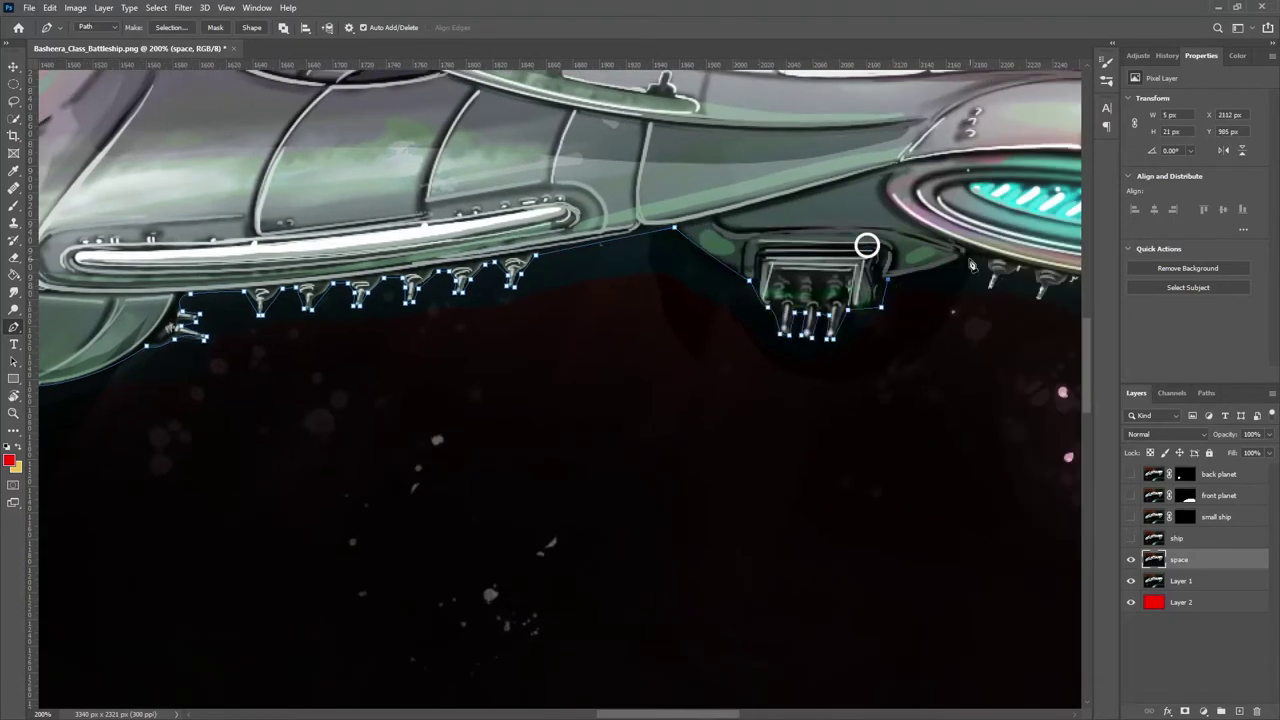
{"action": "left_click", "coordinate": [965, 256]}
{"action": "left_click_drag", "start_coordinate": [965, 258], "coordinate": [524, 354]}
{"action": "left_click", "coordinate": [545, 385]}
{"action": "left_click", "coordinate": [702, 415]}
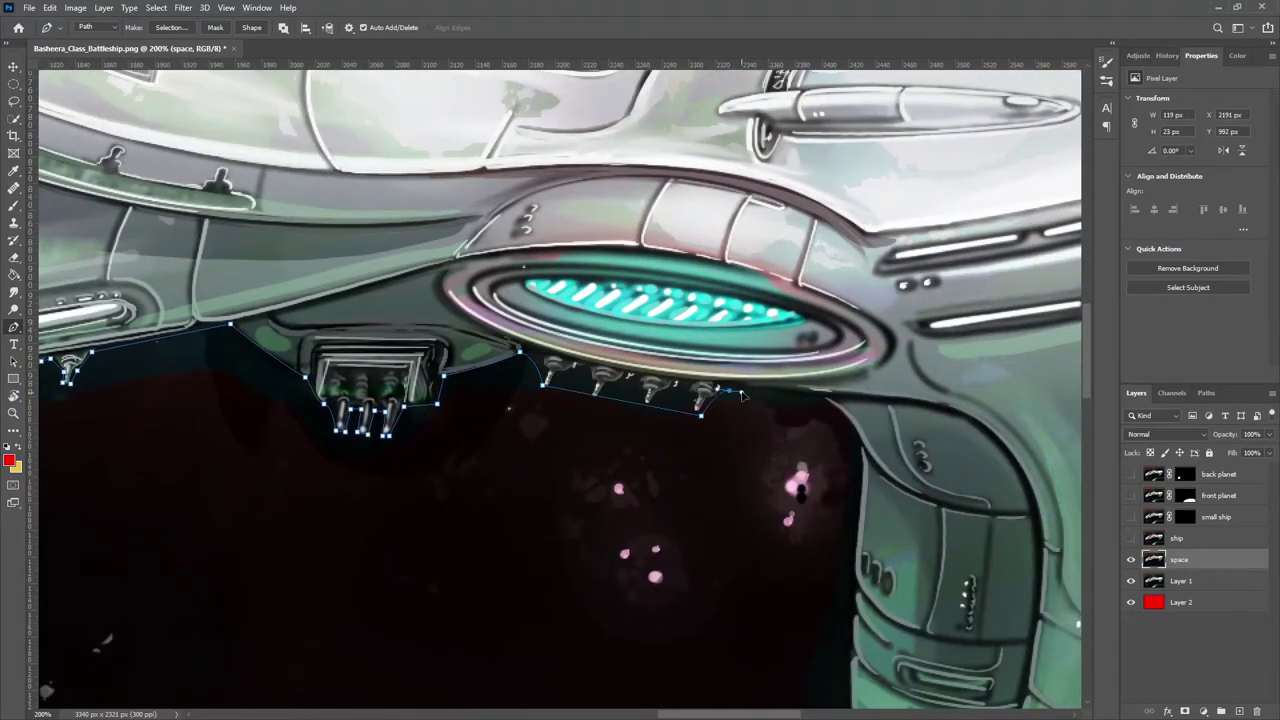
{"action": "left_click", "coordinate": [807, 396]}
{"action": "left_click_drag", "start_coordinate": [823, 400], "coordinate": [754, 216]}
{"action": "left_click_drag", "start_coordinate": [783, 525], "coordinate": [833, 247]}
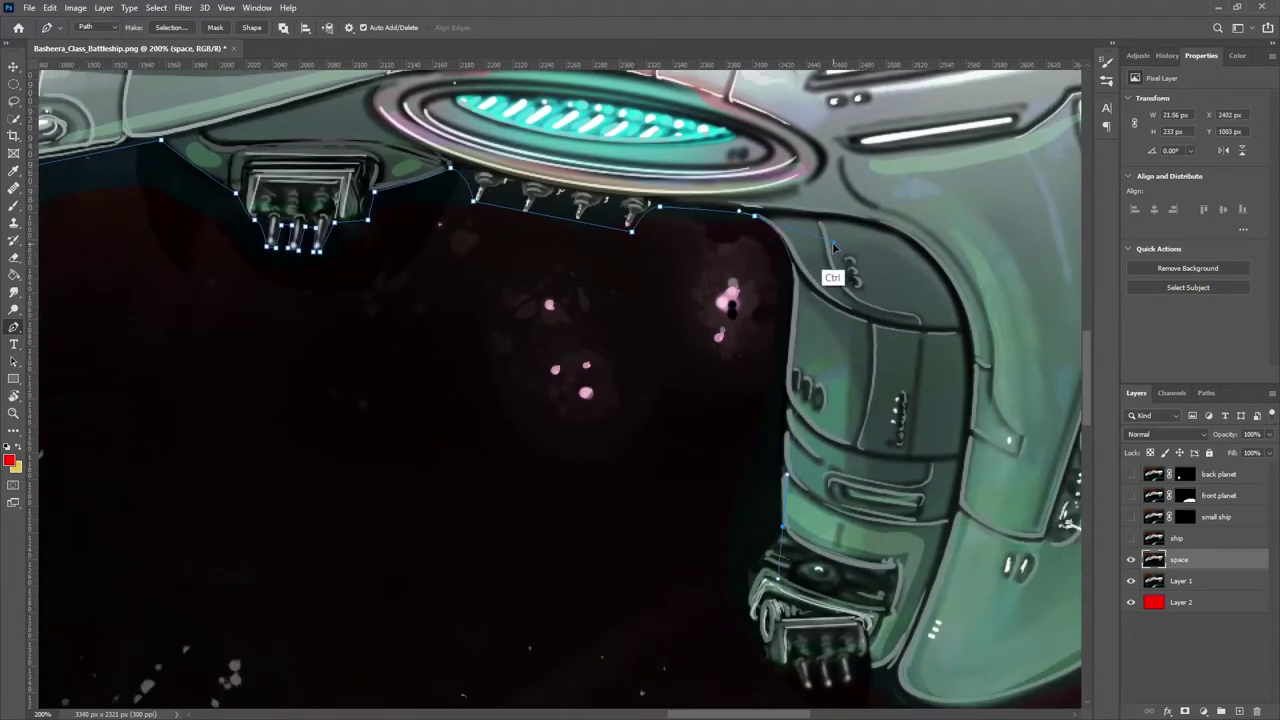
{"action": "left_click_drag", "start_coordinate": [783, 474], "coordinate": [789, 366]}
Carry the path around the stern's bottom and up to a corner on the hull top.
{"action": "scroll", "coordinate": [789, 366], "scroll_direction": "down", "scroll_amount": 3}
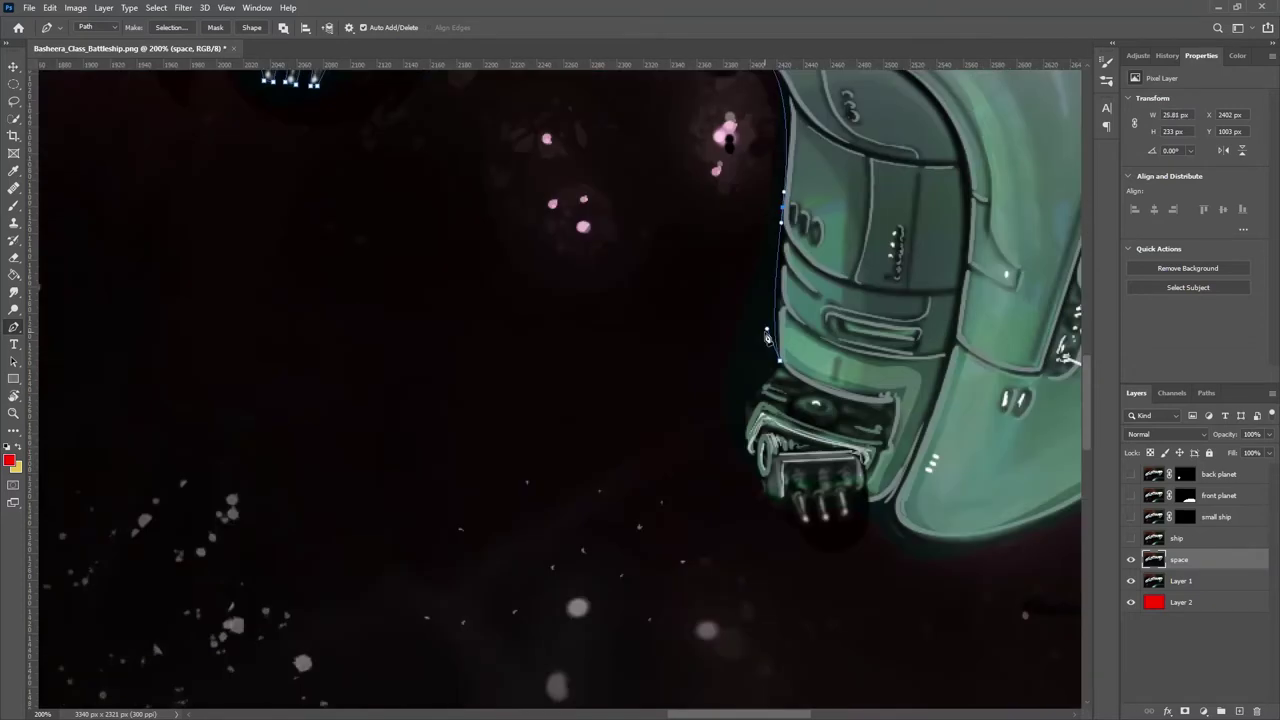
{"action": "left_click", "coordinate": [761, 373]}
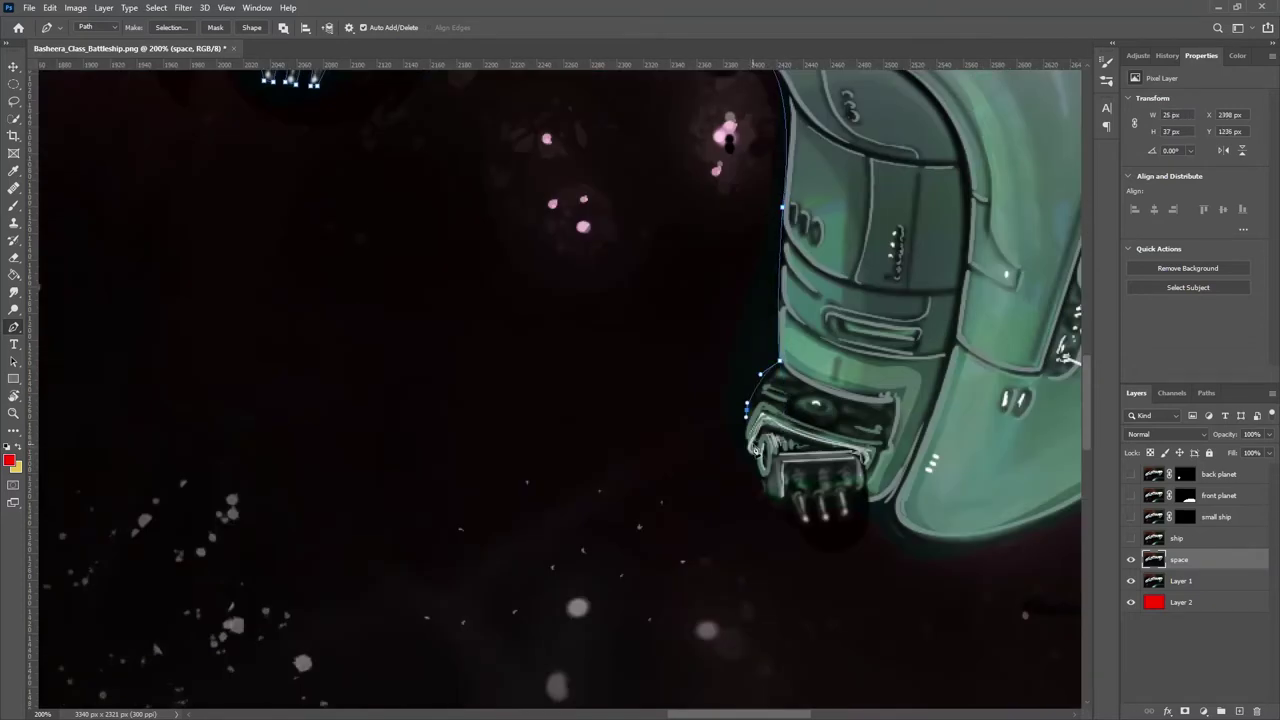
{"action": "scroll", "coordinate": [957, 475], "scroll_direction": "right", "scroll_amount": 5}
{"action": "scroll", "coordinate": [957, 475], "scroll_direction": "right", "scroll_amount": 4}
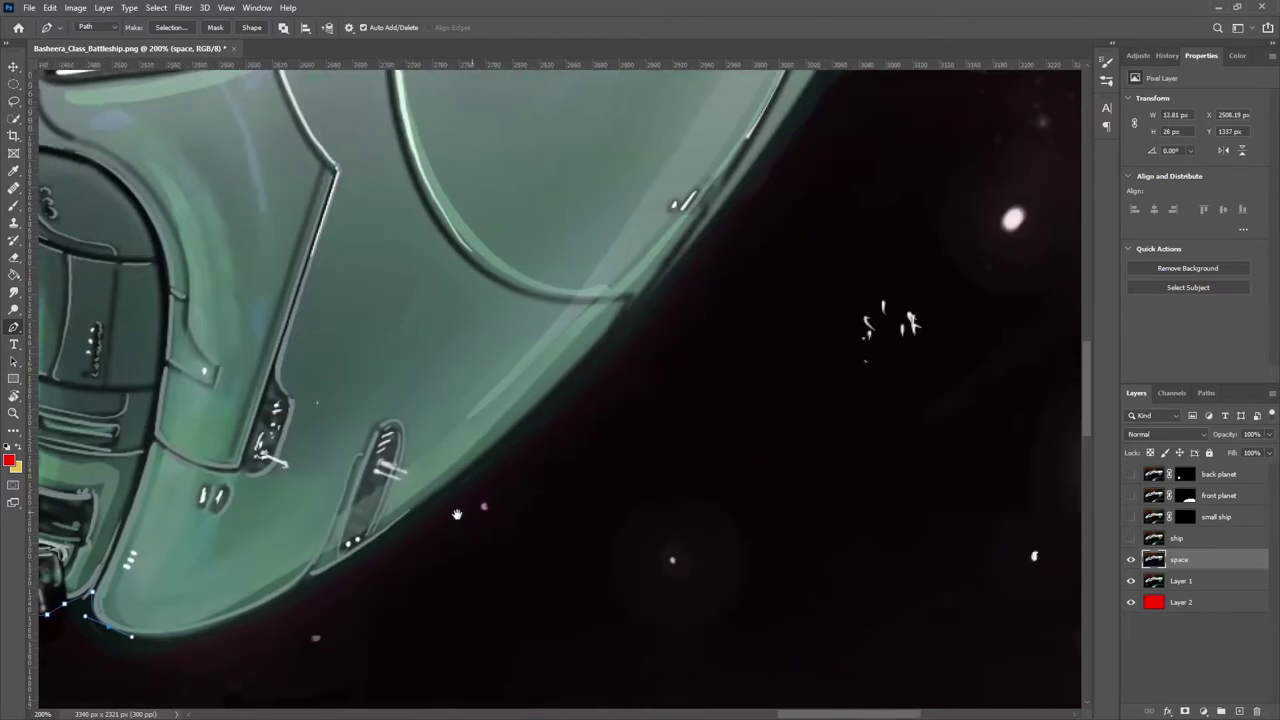
{"action": "left_click", "coordinate": [777, 201]}
{"action": "scroll", "coordinate": [777, 201], "scroll_direction": "right", "scroll_amount": 4}
{"action": "left_click", "coordinate": [520, 210]}
{"action": "scroll", "coordinate": [549, 126], "scroll_direction": "up", "scroll_amount": 5}
{"action": "scroll", "coordinate": [549, 126], "scroll_direction": "right", "scroll_amount": 2}
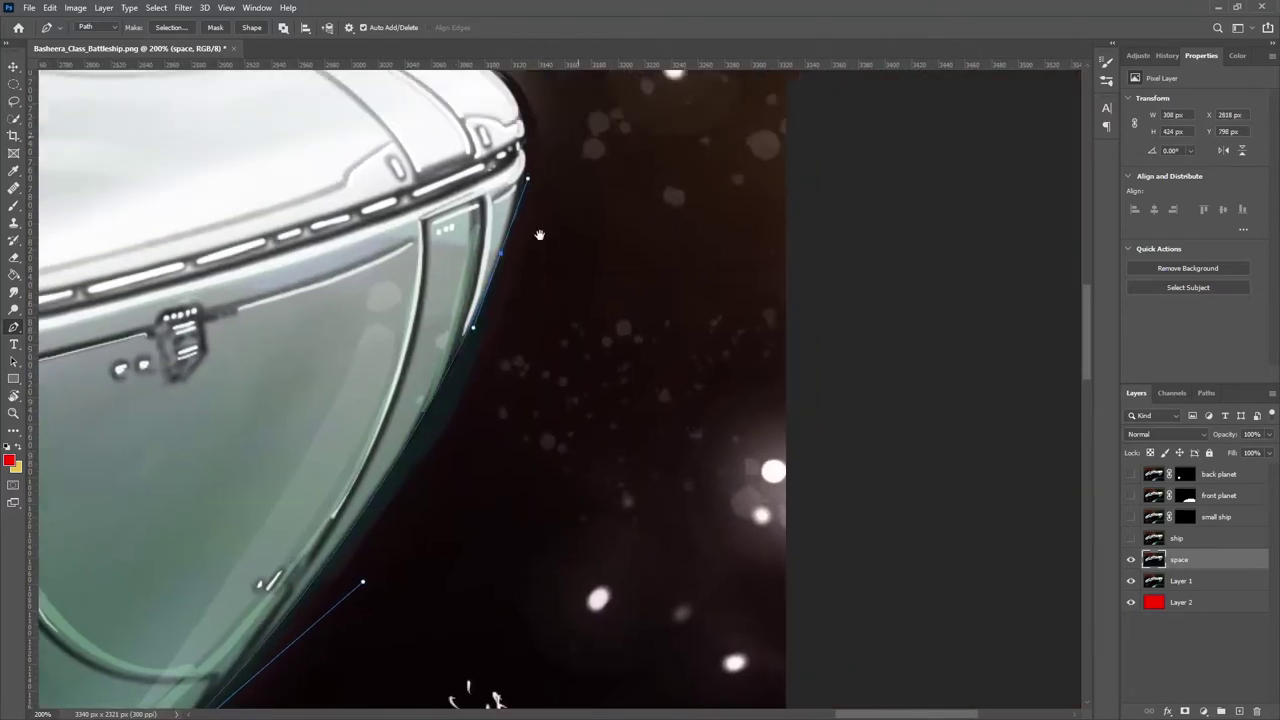
{"action": "left_click_drag", "start_coordinate": [467, 295], "coordinate": [482, 255]}
{"action": "scroll", "coordinate": [482, 255], "scroll_direction": "up", "scroll_amount": 5}
{"action": "scroll", "coordinate": [482, 255], "scroll_direction": "left", "scroll_amount": 5}
{"action": "left_click_drag", "start_coordinate": [520, 414], "coordinate": [803, 466]}
{"action": "left_click_drag", "start_coordinate": [381, 396], "coordinate": [436, 403]}
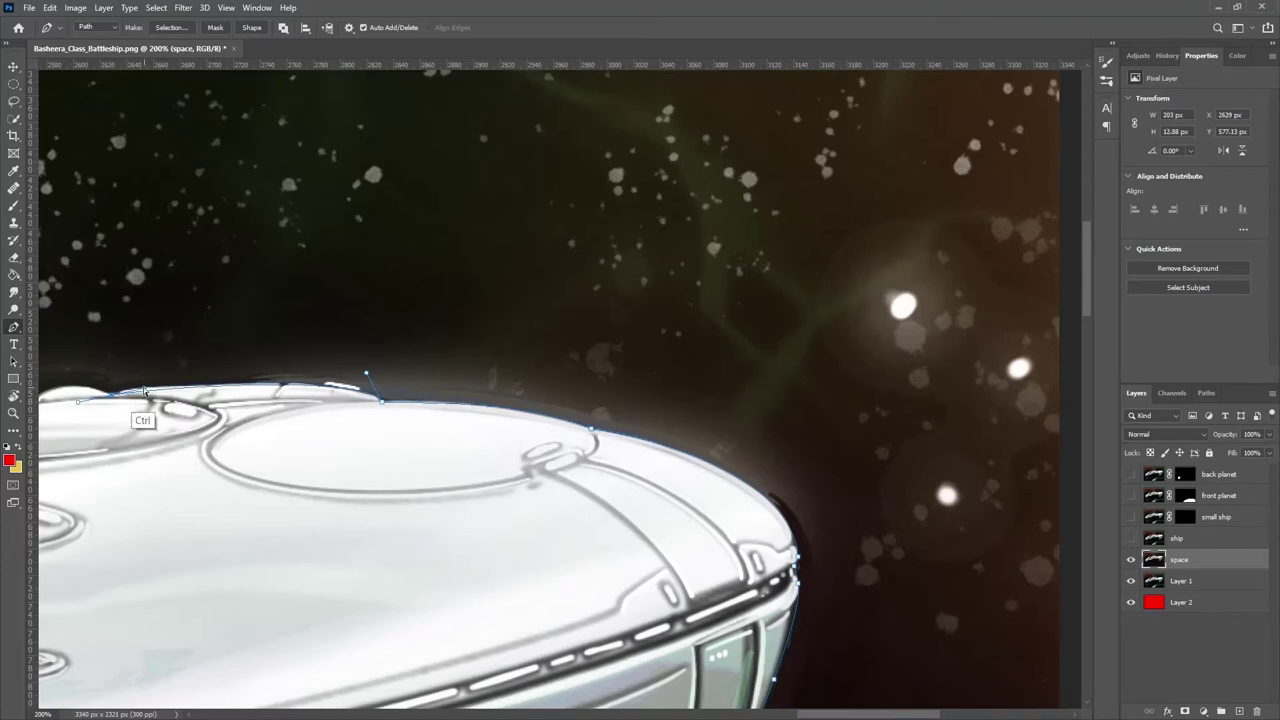
Refine anchors and curves along the upper hull and top fin to fit the edge.
{"action": "scroll", "coordinate": [335, 385], "scroll_direction": "left", "scroll_amount": 5}
{"action": "scroll", "coordinate": [335, 385], "scroll_direction": "down", "scroll_amount": 1}
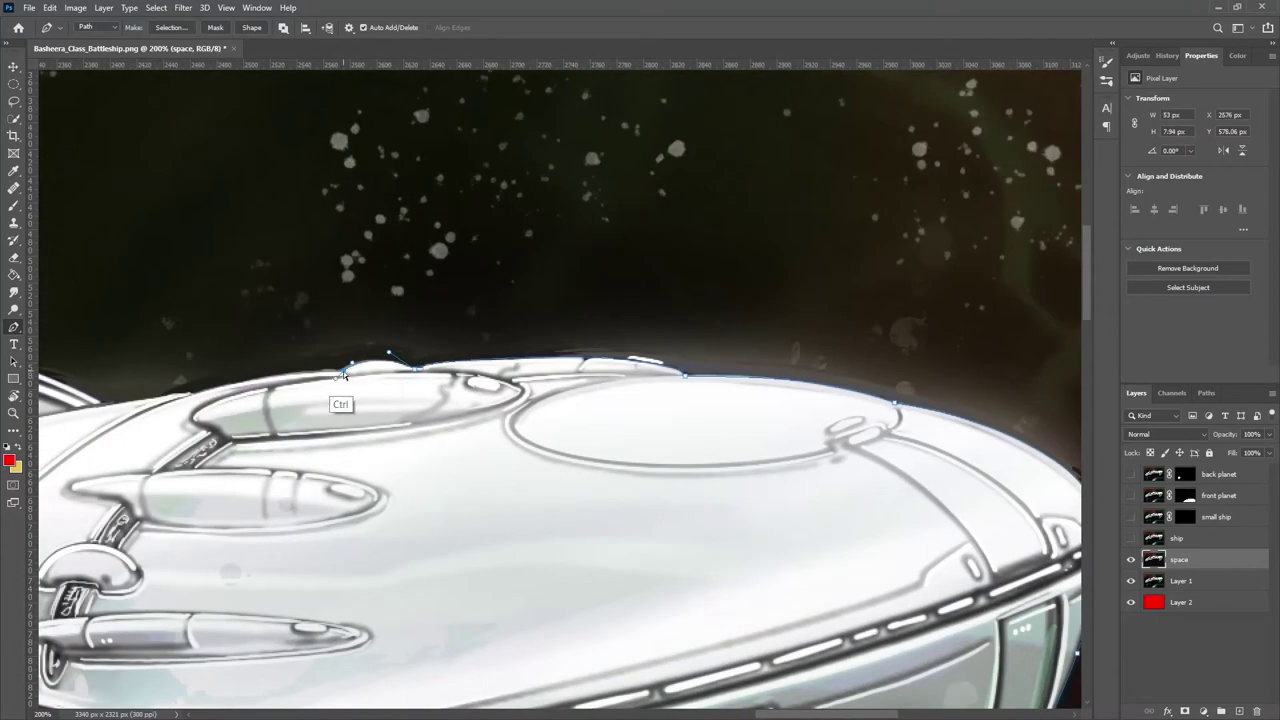
{"action": "scroll", "coordinate": [337, 406], "scroll_direction": "left", "scroll_amount": 5}
{"action": "scroll", "coordinate": [337, 406], "scroll_direction": "down", "scroll_amount": 1}
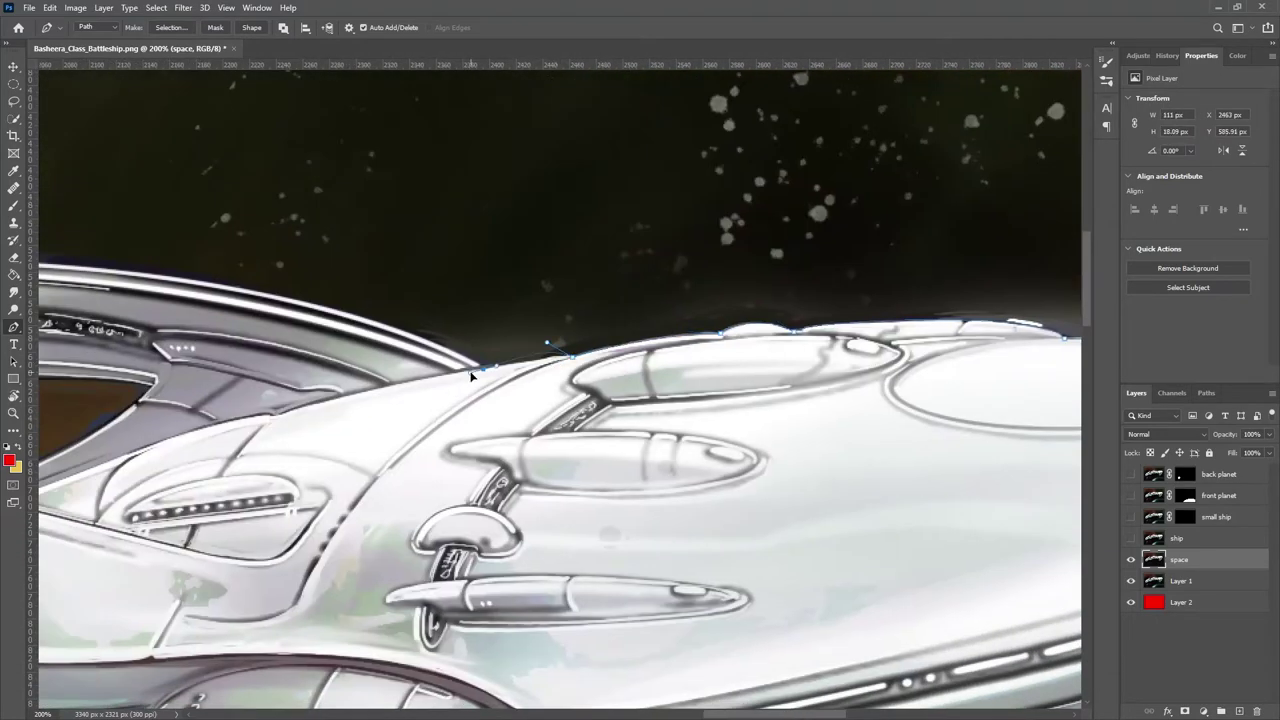
{"action": "left_click", "coordinate": [538, 358], "text": "ctrl"}
{"action": "left_click_drag", "start_coordinate": [484, 374], "coordinate": [497, 370]}
{"action": "left_click", "coordinate": [302, 396]}
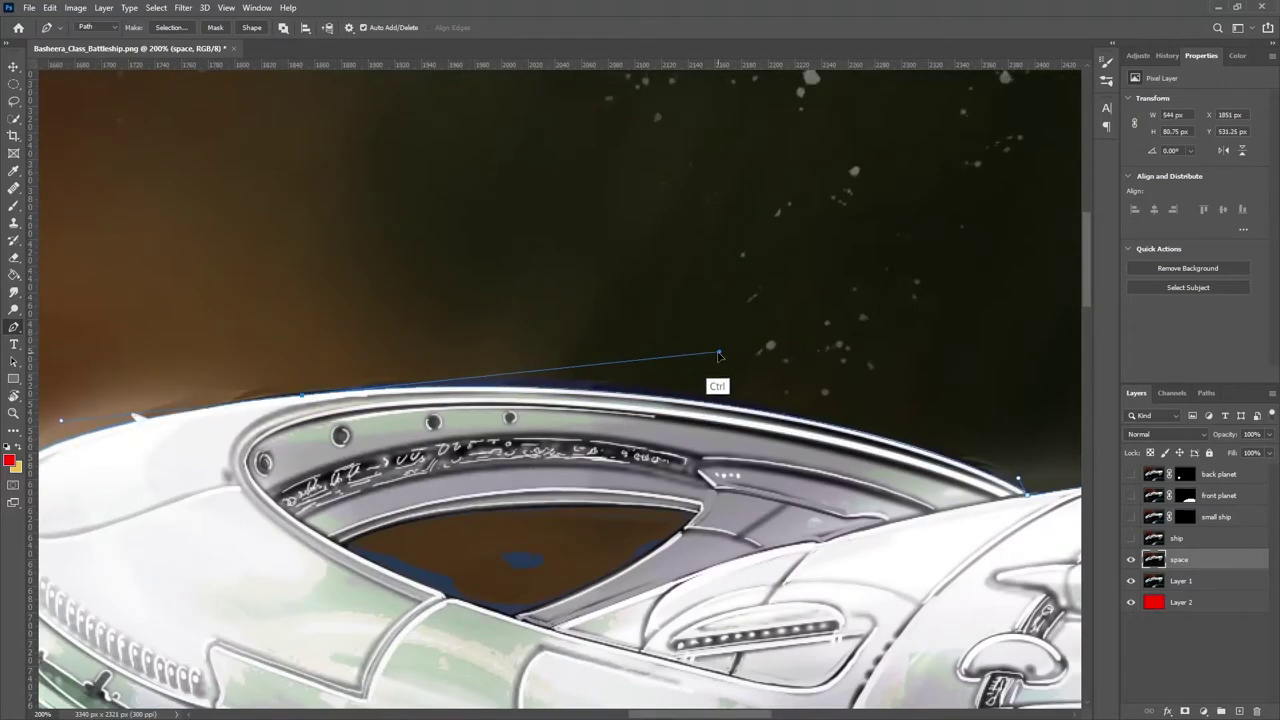
{"action": "scroll", "coordinate": [714, 358], "scroll_direction": "left", "scroll_amount": 5}
{"action": "scroll", "coordinate": [600, 355], "scroll_direction": "down", "scroll_amount": 1}
{"action": "left_click_drag", "start_coordinate": [475, 328], "coordinate": [551, 322]}
{"action": "left_click", "coordinate": [411, 358], "text": "alt"}
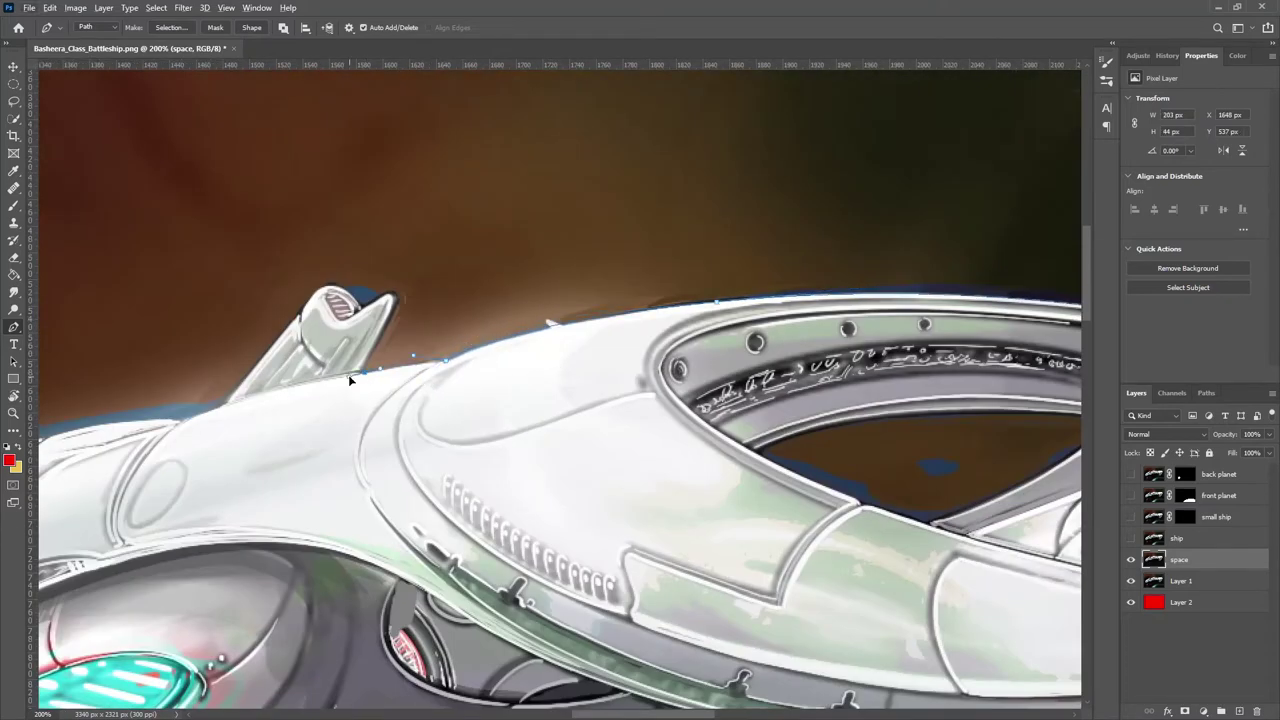
{"action": "scroll", "coordinate": [338, 313], "scroll_direction": "left", "scroll_amount": 2}
{"action": "scroll", "coordinate": [338, 313], "scroll_direction": "up", "scroll_amount": 1}
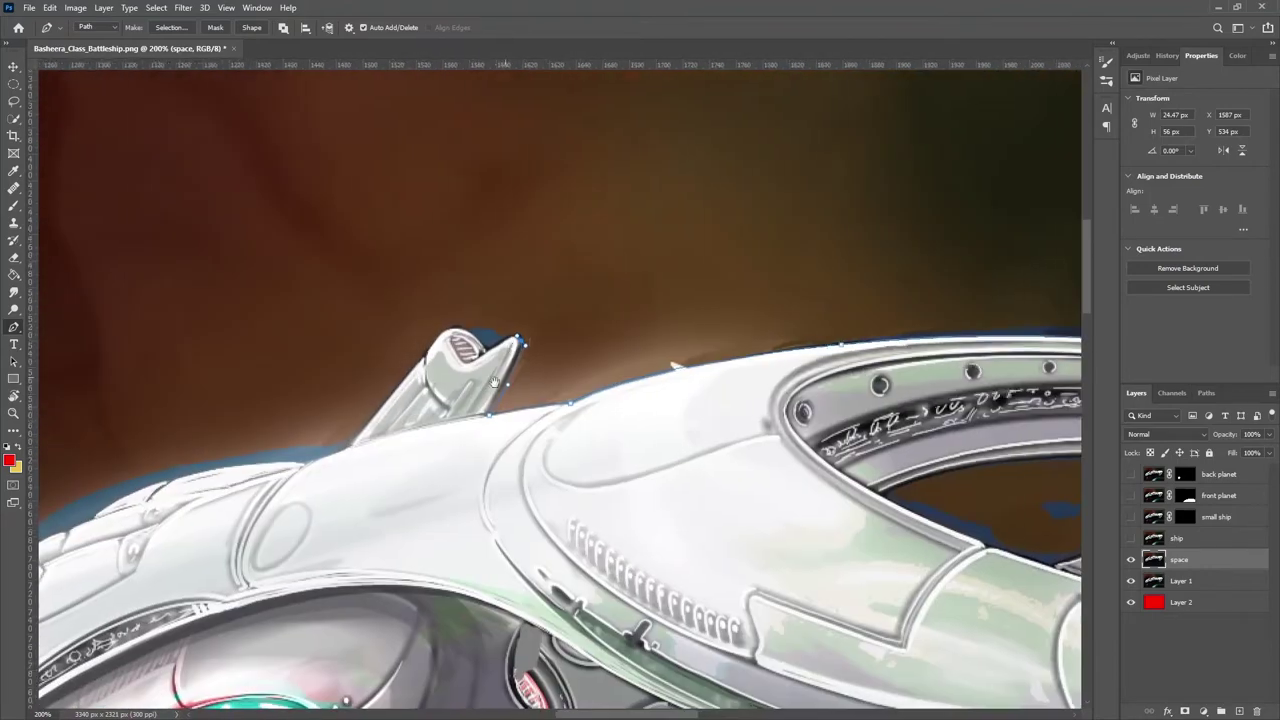
{"action": "left_click_drag", "start_coordinate": [452, 338], "coordinate": [449, 332]}
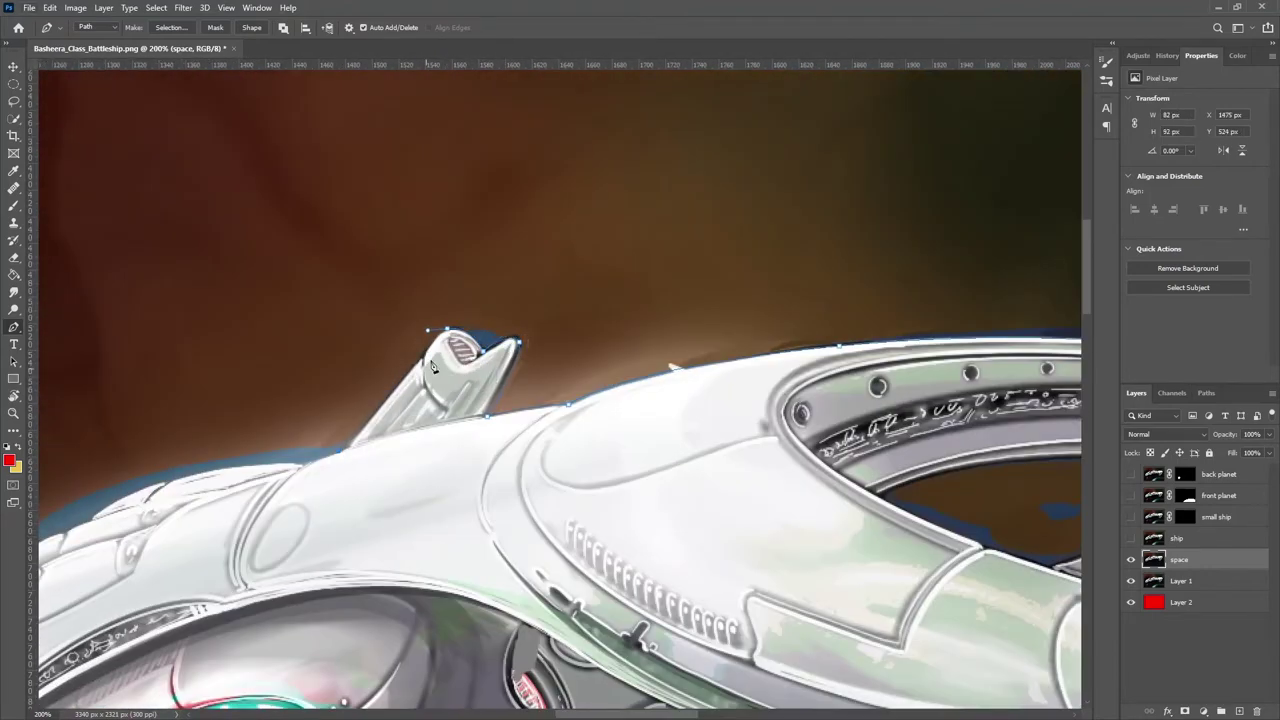
Extend the outline with anchors down the hull and reshape the curve to follow it.
{"action": "scroll", "coordinate": [457, 336], "scroll_direction": "left", "scroll_amount": 4}
{"action": "scroll", "coordinate": [457, 336], "scroll_direction": "down", "scroll_amount": 2}
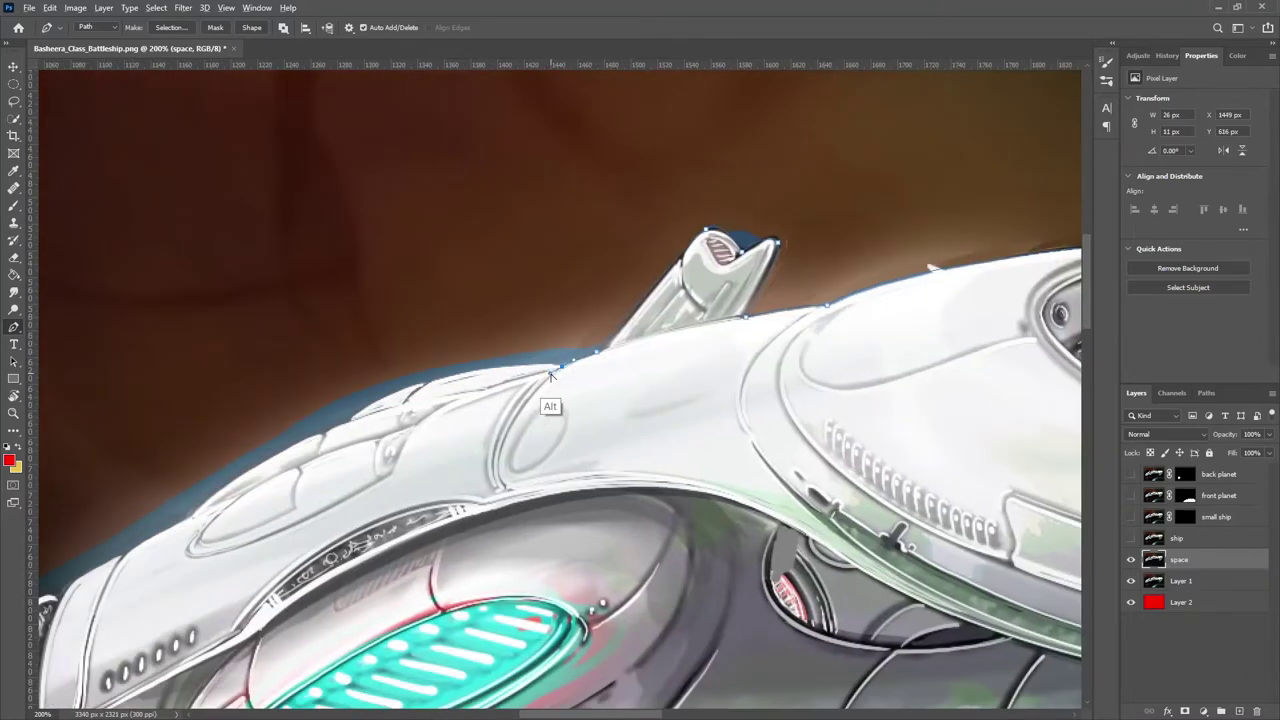
{"action": "left_click", "coordinate": [352, 418]}
{"action": "left_click", "coordinate": [281, 434]}
{"action": "left_click", "coordinate": [219, 489]}
{"action": "left_click_drag", "start_coordinate": [310, 465], "coordinate": [701, 280]}
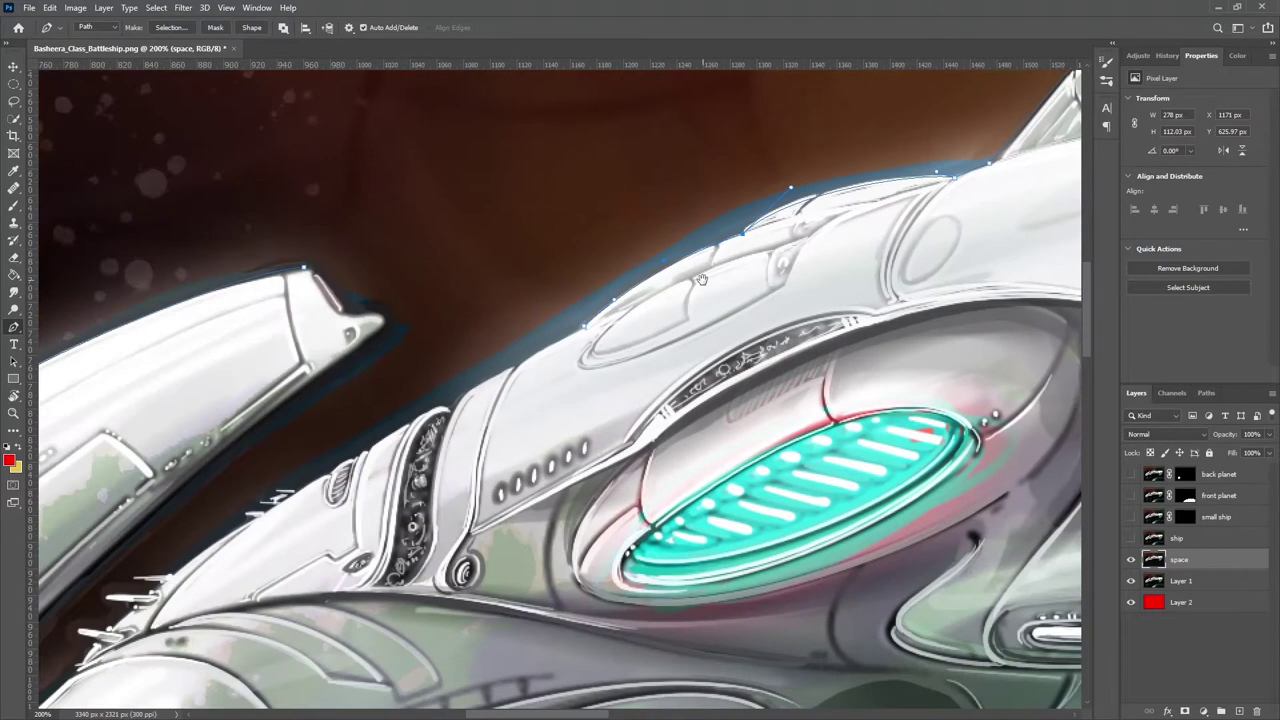
{"action": "left_click", "coordinate": [447, 402], "text": "ctrl"}
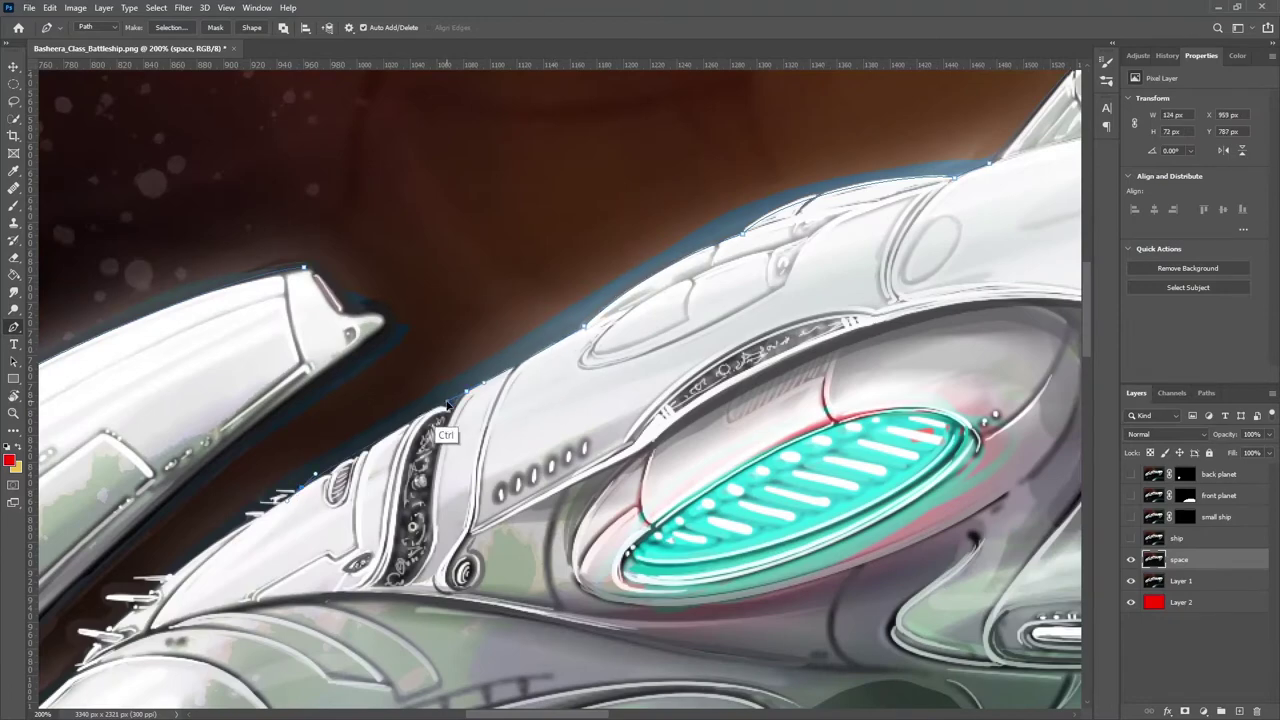
{"action": "scroll", "coordinate": [447, 402], "scroll_direction": "down", "scroll_amount": 3}
{"action": "scroll", "coordinate": [447, 402], "scroll_direction": "left", "scroll_amount": 4}
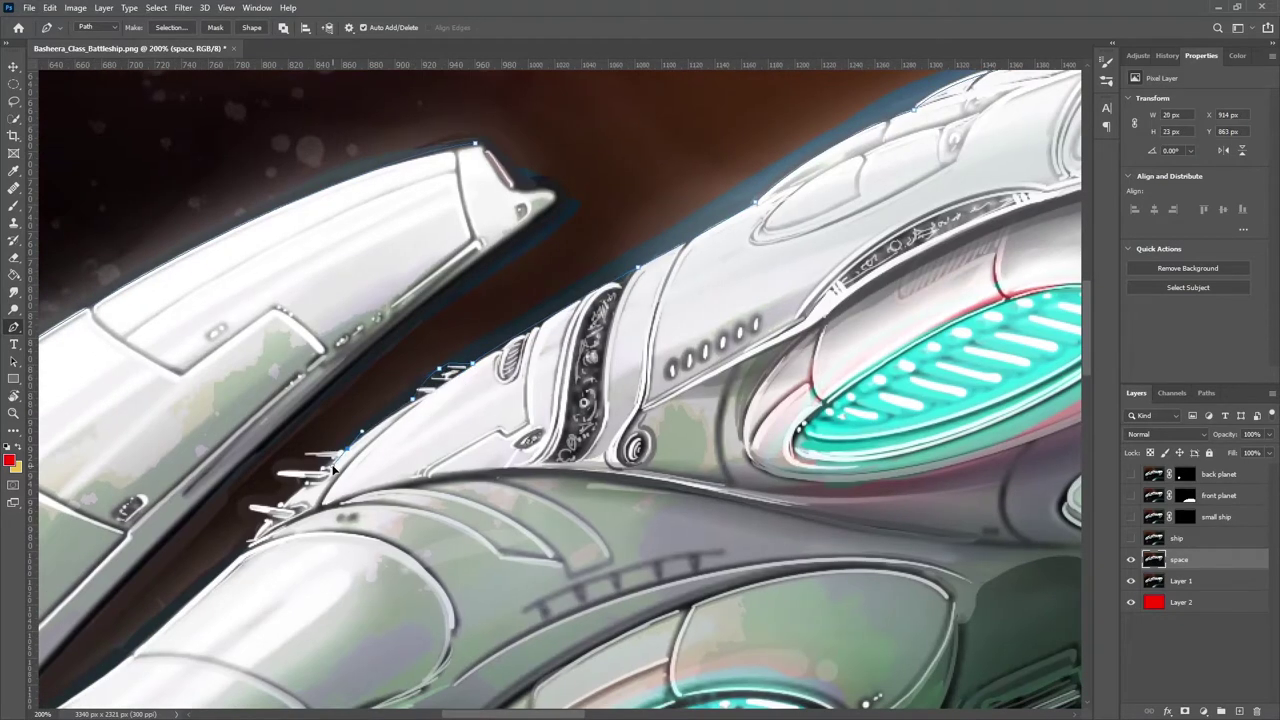
{"action": "scroll", "coordinate": [307, 457], "scroll_direction": "down", "scroll_amount": 4}
{"action": "scroll", "coordinate": [307, 457], "scroll_direction": "left", "scroll_amount": 5}
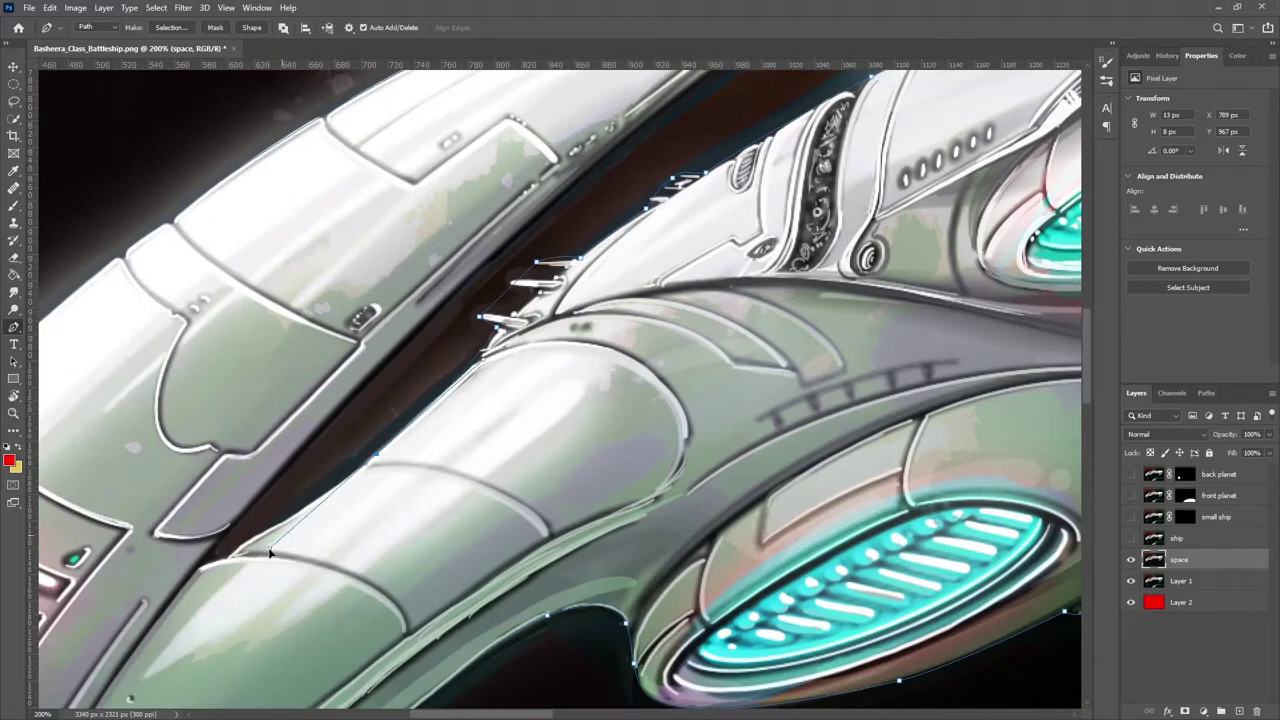
{"action": "left_click_drag", "start_coordinate": [260, 586], "coordinate": [181, 575]}
Close the path around the upper prong's tip, undoing a misplaced anchor, then zoom out.
{"action": "scroll", "coordinate": [528, 205], "scroll_direction": "up", "scroll_amount": 3}
{"action": "scroll", "coordinate": [528, 205], "scroll_direction": "right", "scroll_amount": 3}
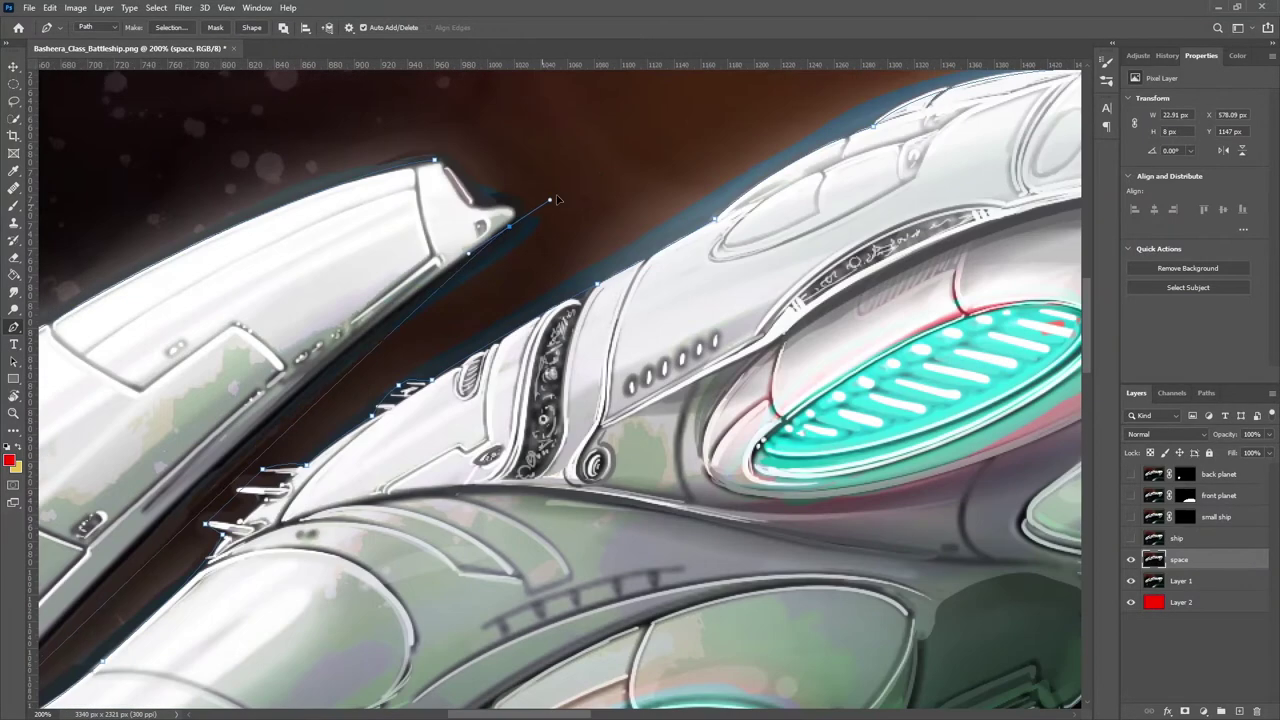
{"action": "scroll", "coordinate": [337, 335], "scroll_direction": "up", "scroll_amount": 5}
{"action": "scroll", "coordinate": [337, 335], "scroll_direction": "right", "scroll_amount": 5}
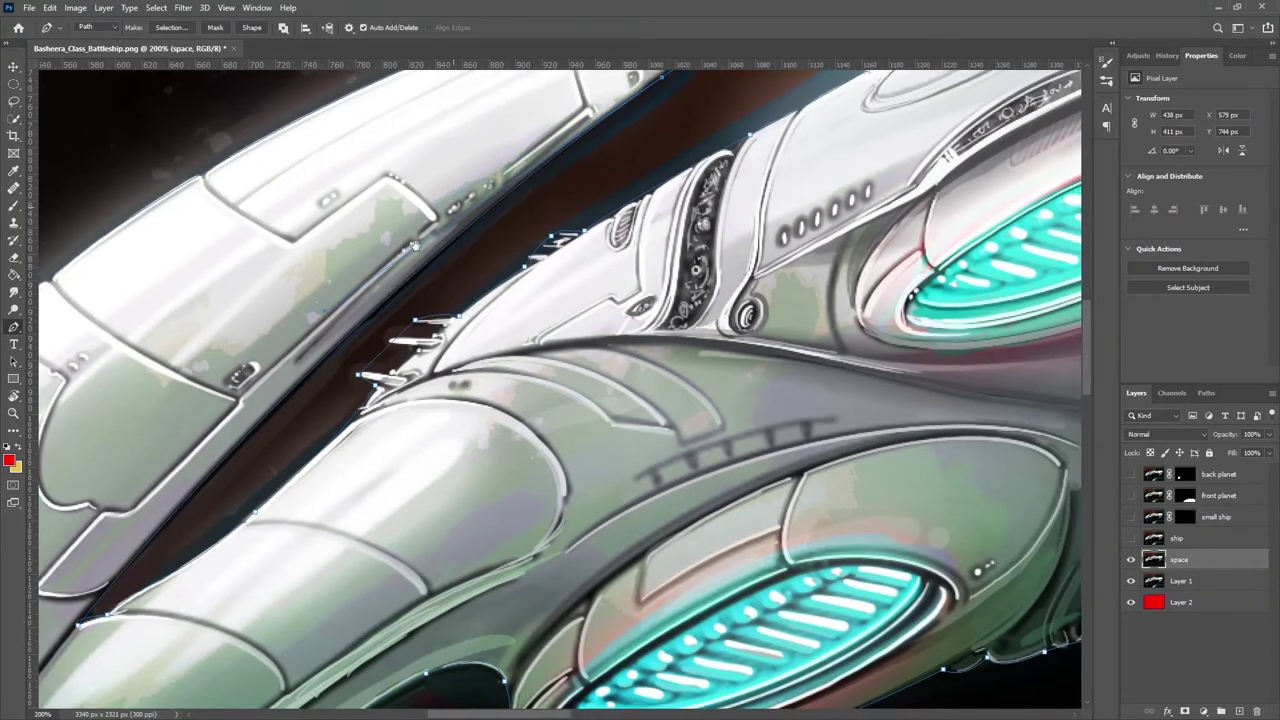
{"action": "left_click", "coordinate": [666, 177]}
{"action": "key", "text": "ctrl+z"}
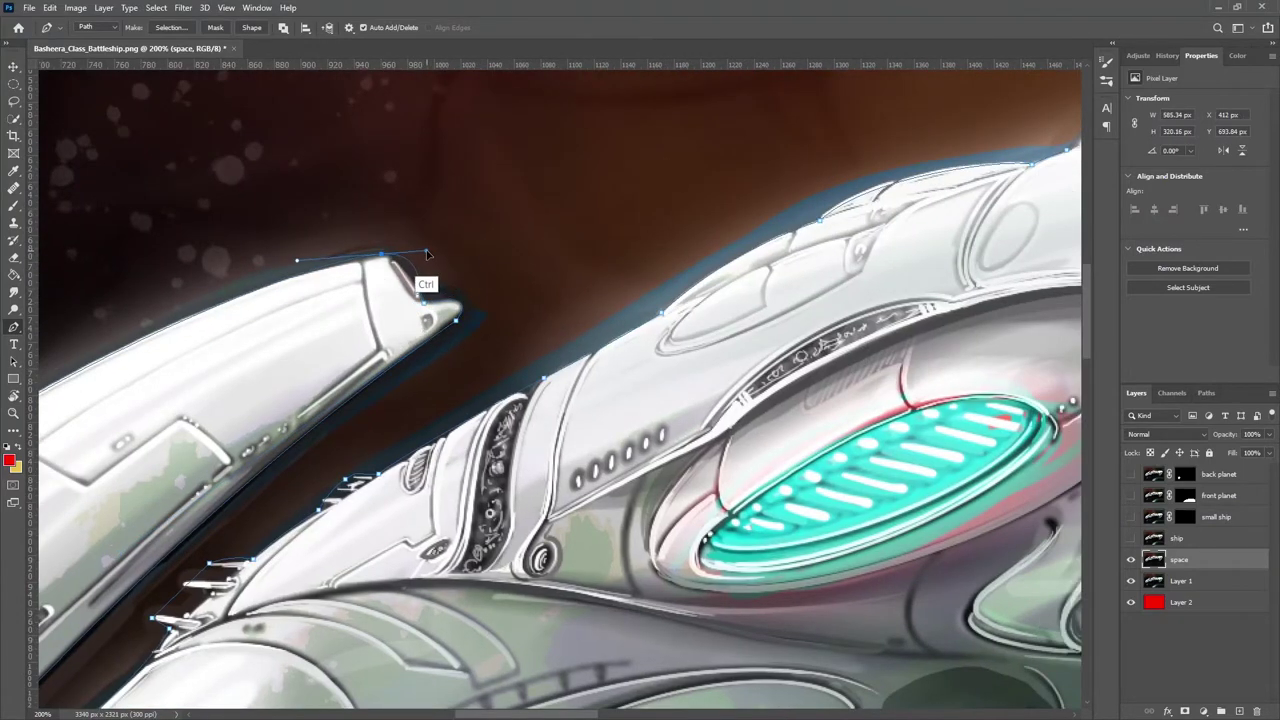
{"action": "left_click_drag", "start_coordinate": [381, 254], "coordinate": [402, 262]}
{"action": "key", "text": "ctrl+minus"}
{"action": "key", "text": "ctrl+minus"}
{"action": "key", "text": "ctrl+minus"}
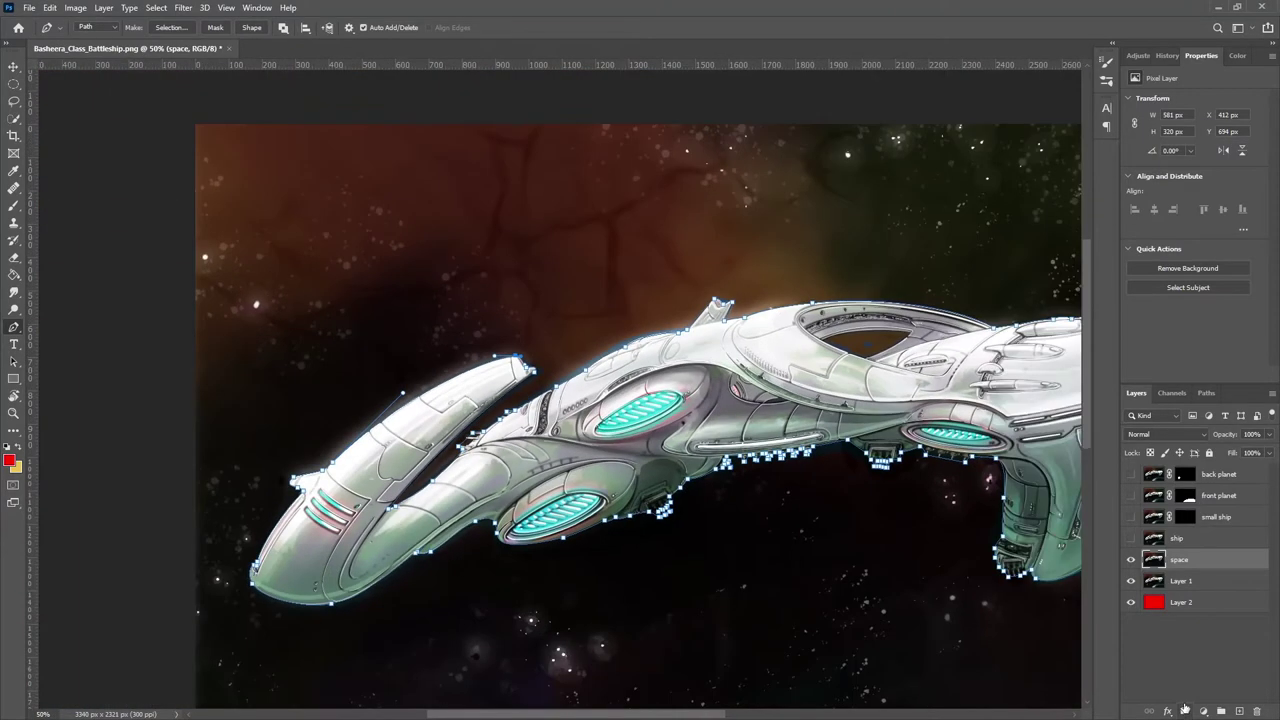
Show the ship layer and give it a vector mask from the traced path.
{"action": "left_click", "coordinate": [1186, 537]}
{"action": "left_click", "coordinate": [1131, 538]}
{"action": "left_click", "coordinate": [1185, 711]}
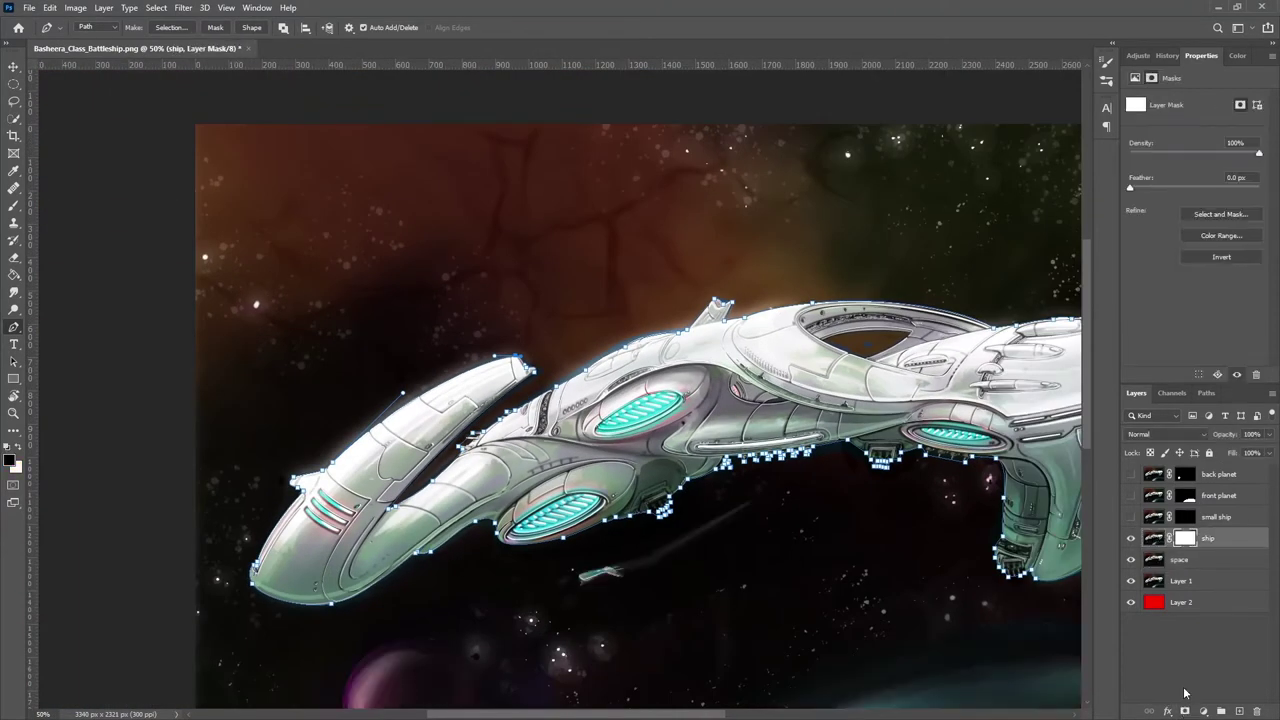
{"action": "right_click", "coordinate": [755, 381]}
{"action": "left_click", "coordinate": [800, 441]}
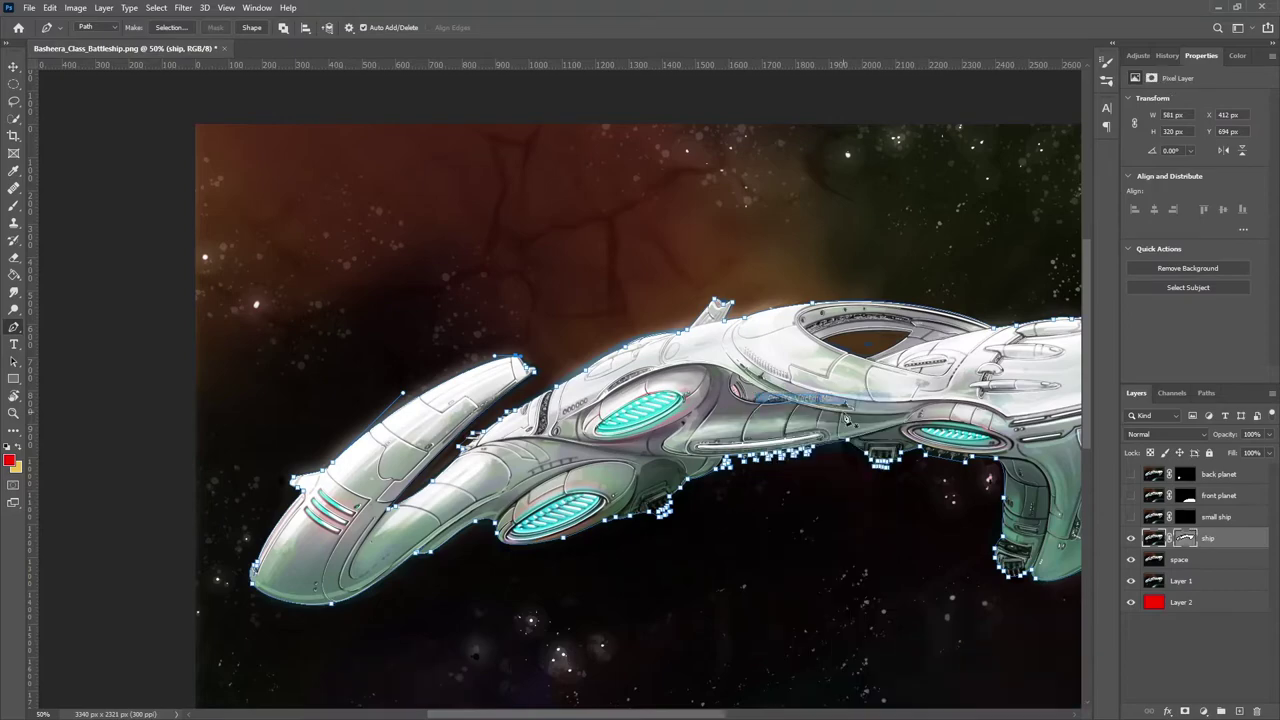
Rasterize the vector mask, load it as a selection, then expand it and feather it 5 px.
{"action": "right_click", "coordinate": [1185, 538]}
{"action": "left_click", "coordinate": [1200, 578]}
{"action": "key", "text": "ctrl+plus"}
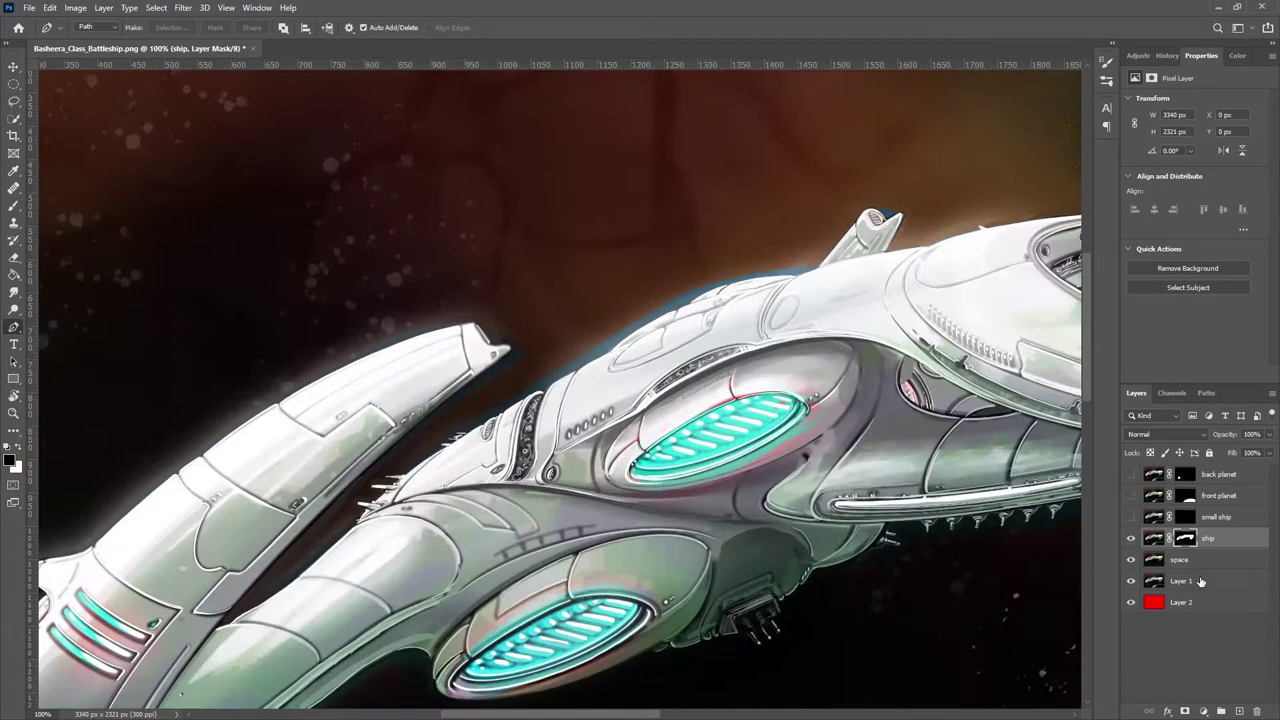
{"action": "left_click", "coordinate": [1185, 538], "text": "ctrl"}
{"action": "left_click", "coordinate": [156, 7]}
{"action": "left_click", "coordinate": [318, 214]}
{"action": "key", "text": "Return"}
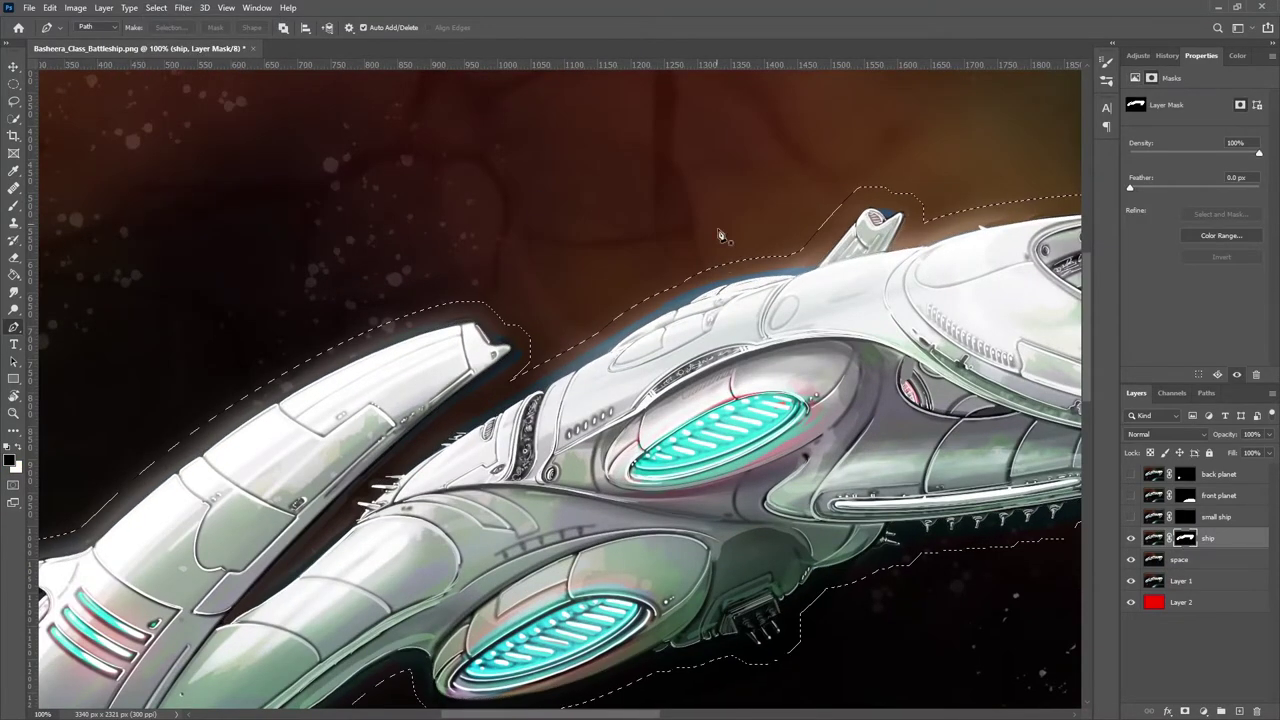
{"action": "key", "text": "ctrl+minus"}
{"action": "key", "text": "ctrl+minus"}
{"action": "key", "text": "ctrl+minus"}
{"action": "key", "text": "shift+F6"}
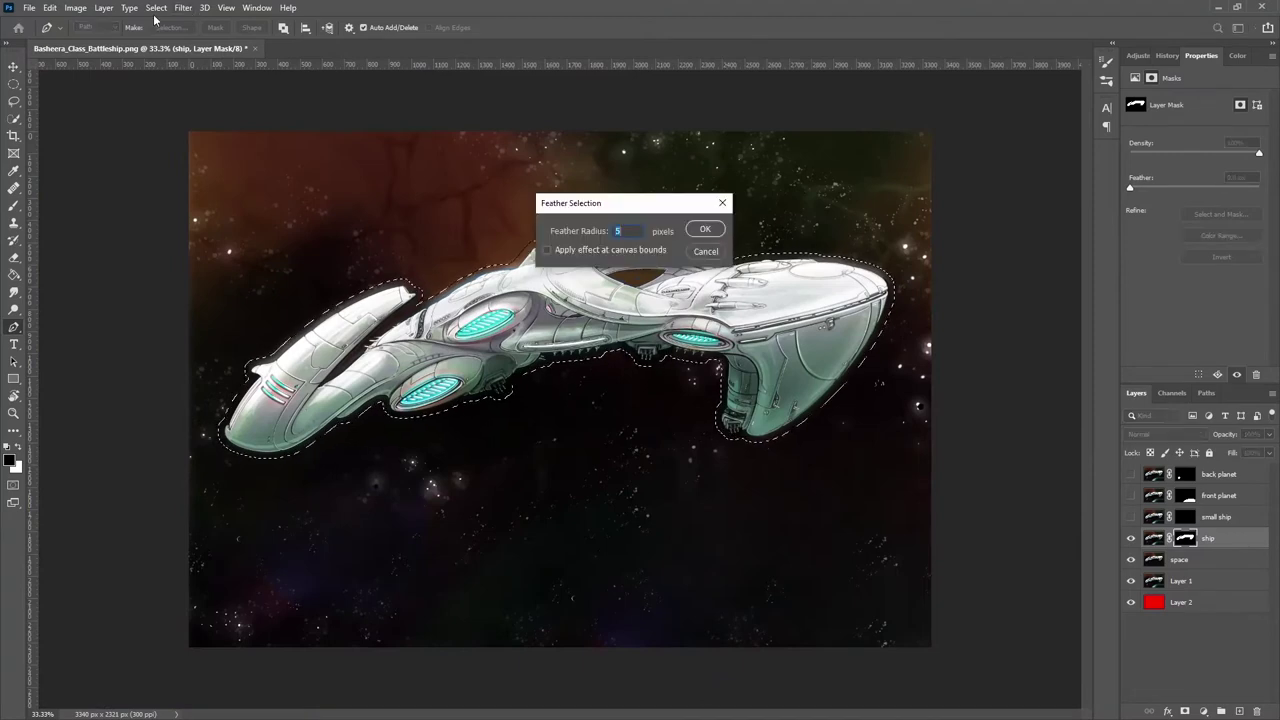
{"action": "key", "text": "Return"}
{"action": "key", "text": "shift+F5"}
{"action": "key", "text": "Return"}
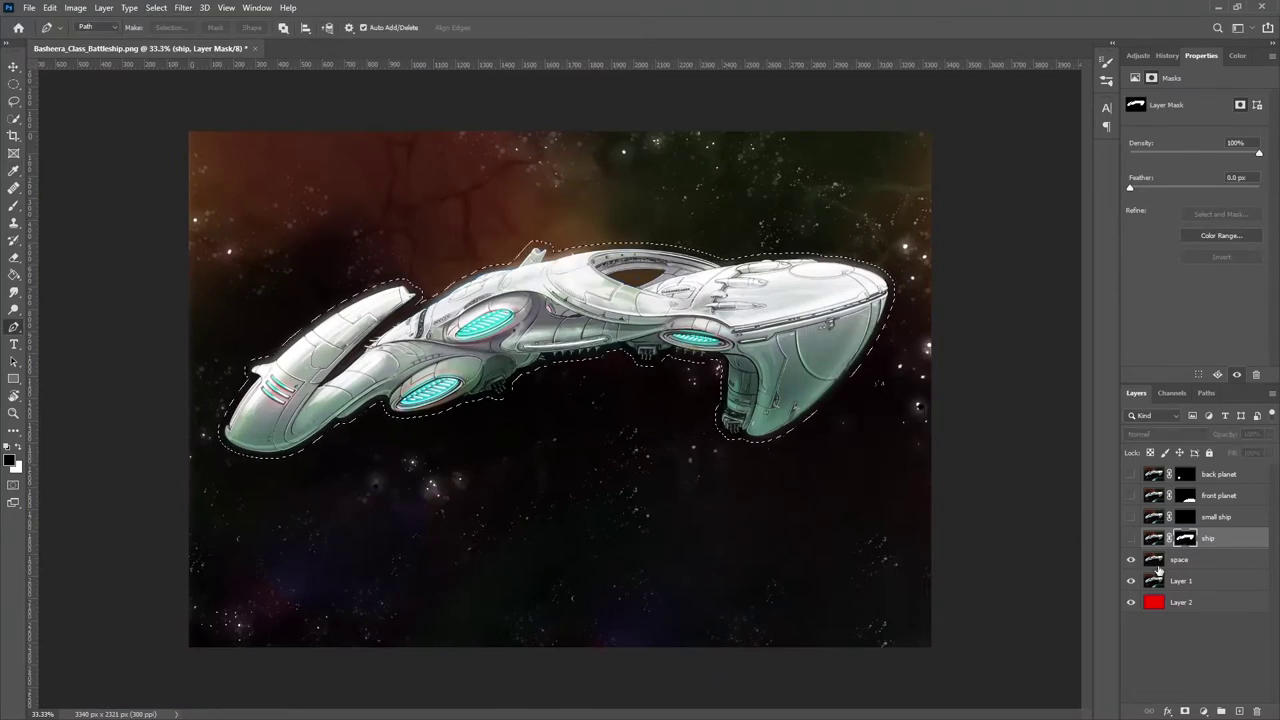
Hide the ship layer and content-aware fill the selection on the space layer.
{"action": "left_click", "coordinate": [1131, 538]}
{"action": "left_click", "coordinate": [1155, 559]}
{"action": "key", "text": "shift+F5"}
{"action": "key", "text": "Return"}
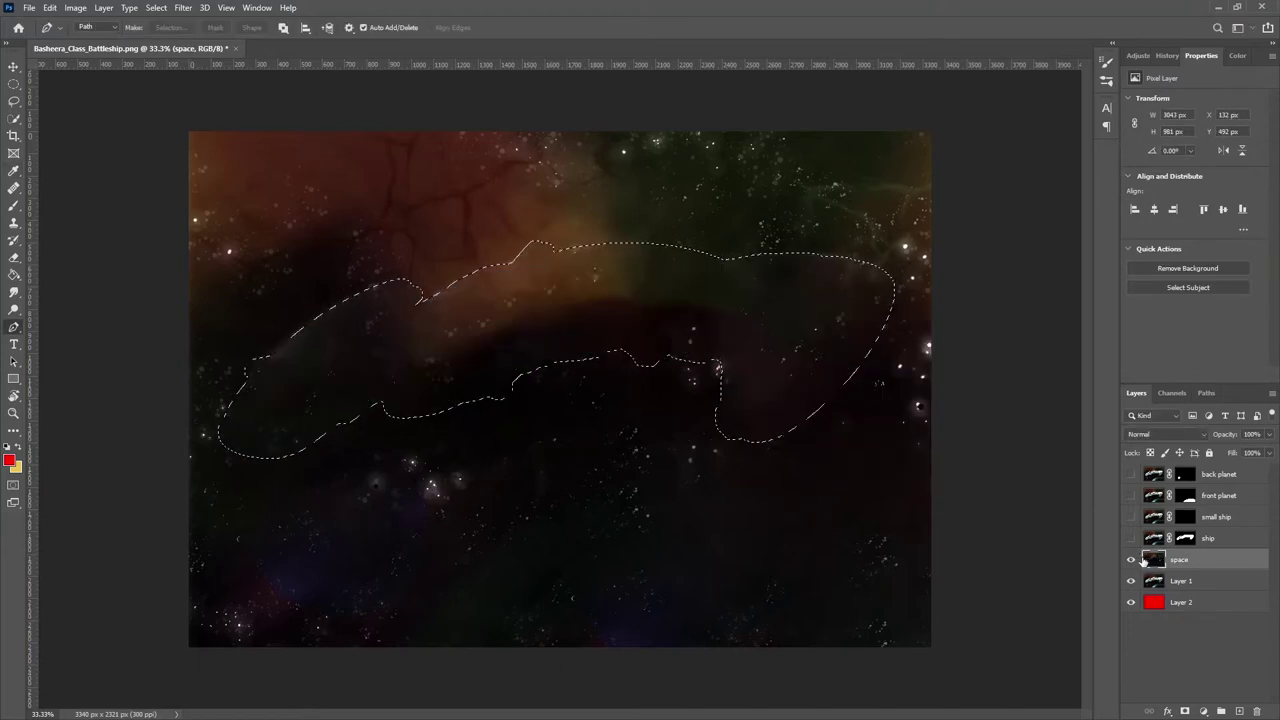
Lasso the faint leftover streak and content-aware fill it.
{"action": "key", "text": "ctrl+d"}
{"action": "scroll", "coordinate": [331, 185], "scroll_direction": "up", "scroll_amount": 1}
{"action": "key", "text": "l"}
{"action": "mouse_move", "coordinate": [180, 455]}
{"action": "left_mouse_down"}
{"action": "mouse_move", "coordinate": [488, 296]}
{"action": "mouse_move", "coordinate": [177, 457]}
{"action": "left_mouse_up"}
{"action": "key", "text": "shift+F5"}
{"action": "key", "text": "Return"}
{"action": "key", "text": "ctrl+d"}
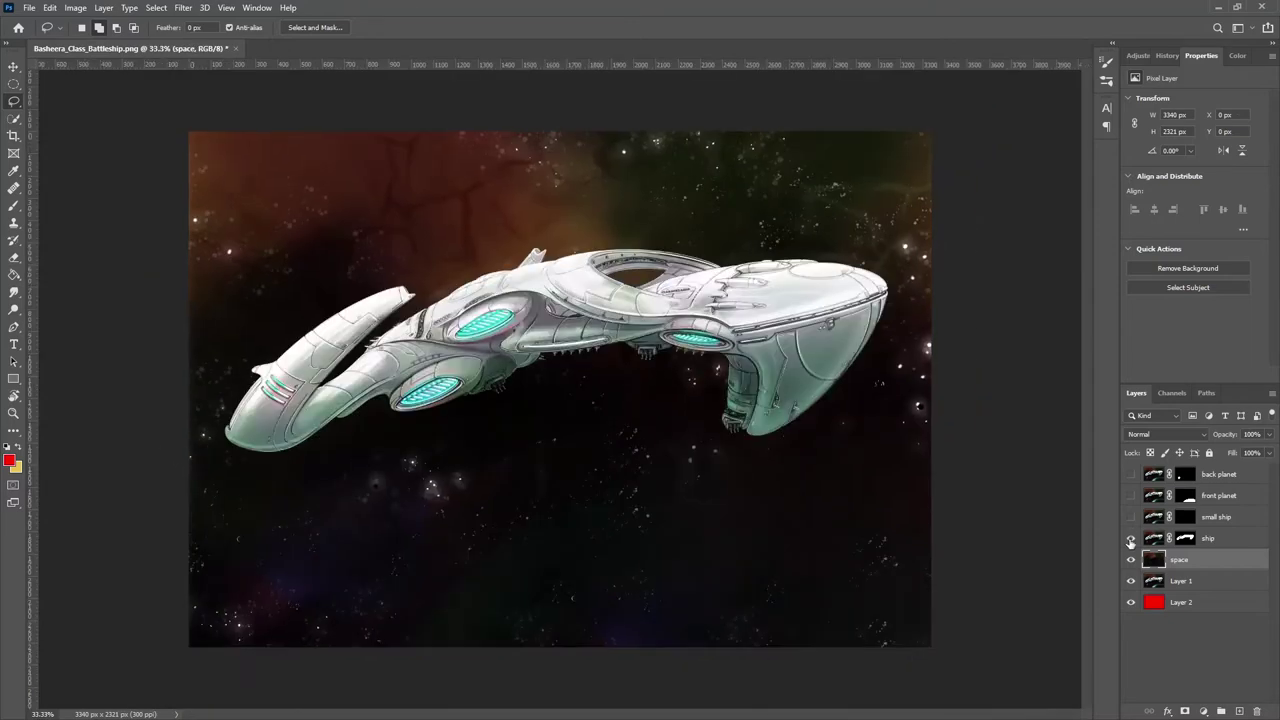
Content-aware fill the bright streak in the orange nebula and the dark patch below.
{"action": "mouse_move", "coordinate": [640, 240]}
{"action": "left_mouse_down"}
{"action": "mouse_move", "coordinate": [476, 264]}
{"action": "mouse_move", "coordinate": [418, 306]}
{"action": "left_mouse_up"}
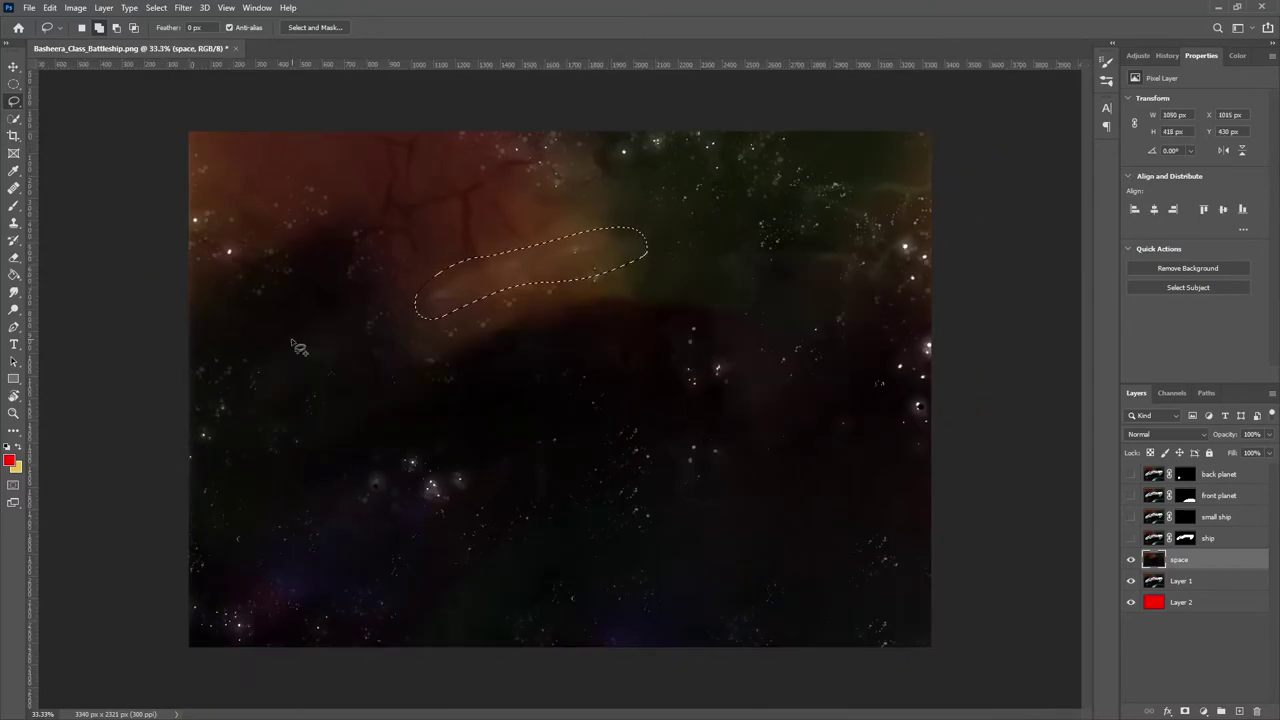
{"action": "key", "text": "shift+F5"}
{"action": "key", "text": "Return"}
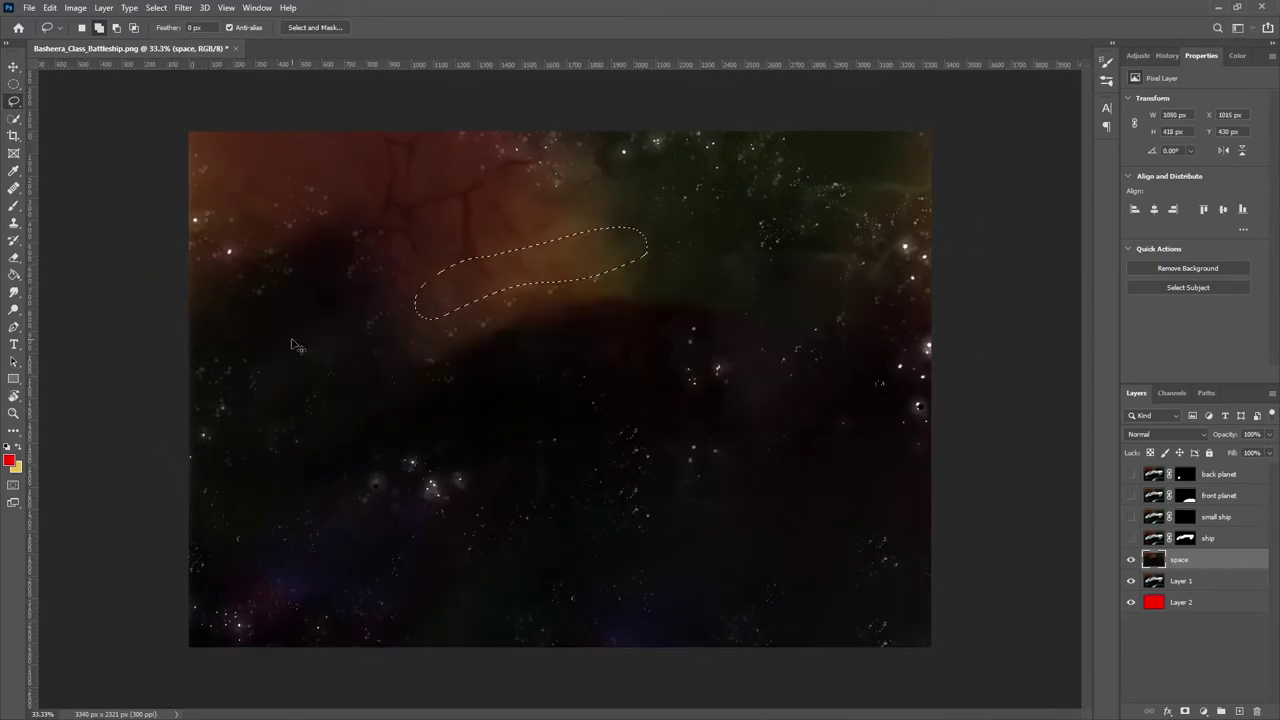
{"action": "key", "text": "ctrl+d"}
{"action": "left_click_drag", "start_coordinate": [497, 295], "coordinate": [455, 378]}
{"action": "key", "text": "shift+F5"}
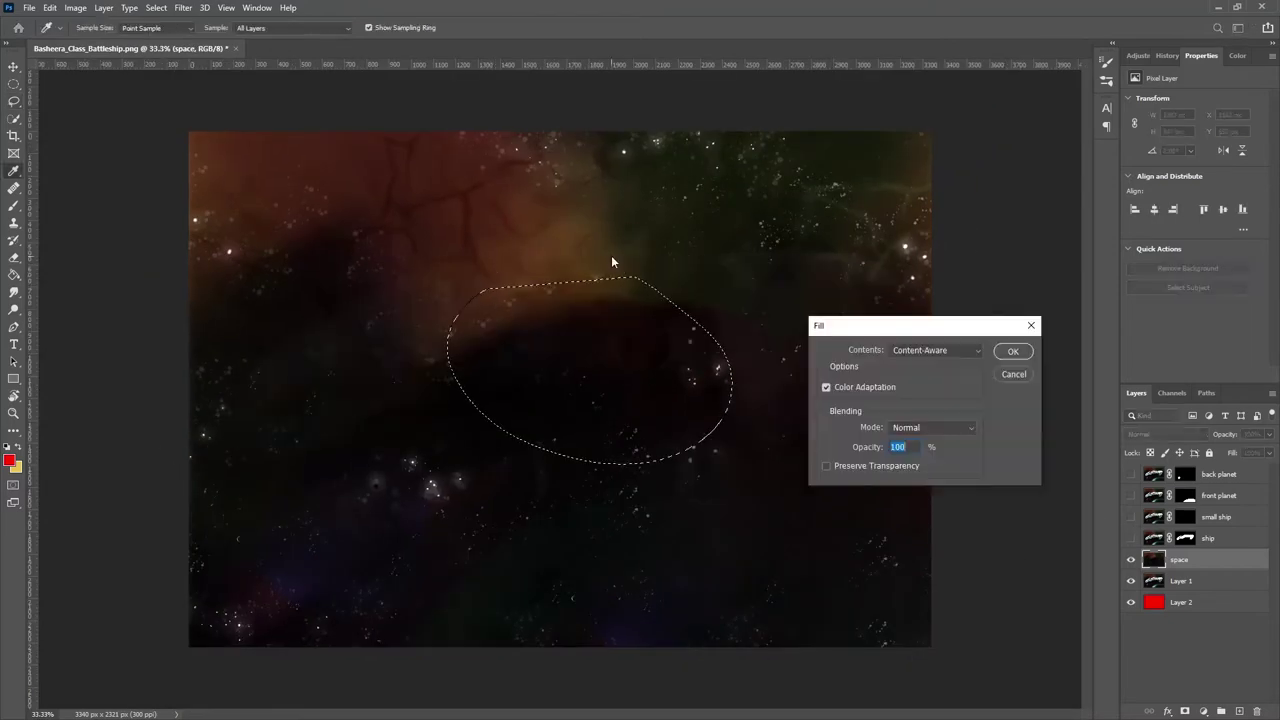
{"action": "key", "text": "Return"}
{"action": "key", "text": "ctrl+d"}
Select the Healing Brush and adjust its size on the cleaned nebula area.
{"action": "key", "text": "ctrl+plus"}
{"action": "key", "text": "ctrl+plus"}
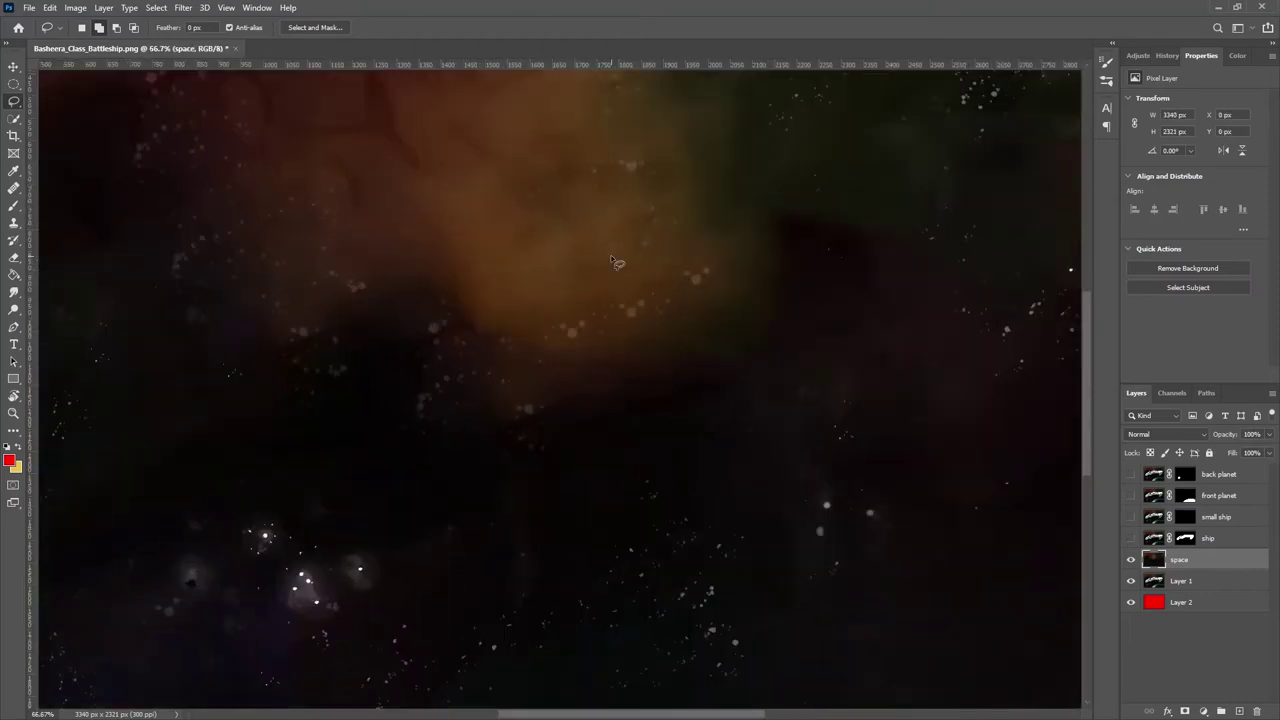
{"action": "left_click", "coordinate": [17, 189]}
{"action": "right_click", "coordinate": [754, 311], "text": "alt"}
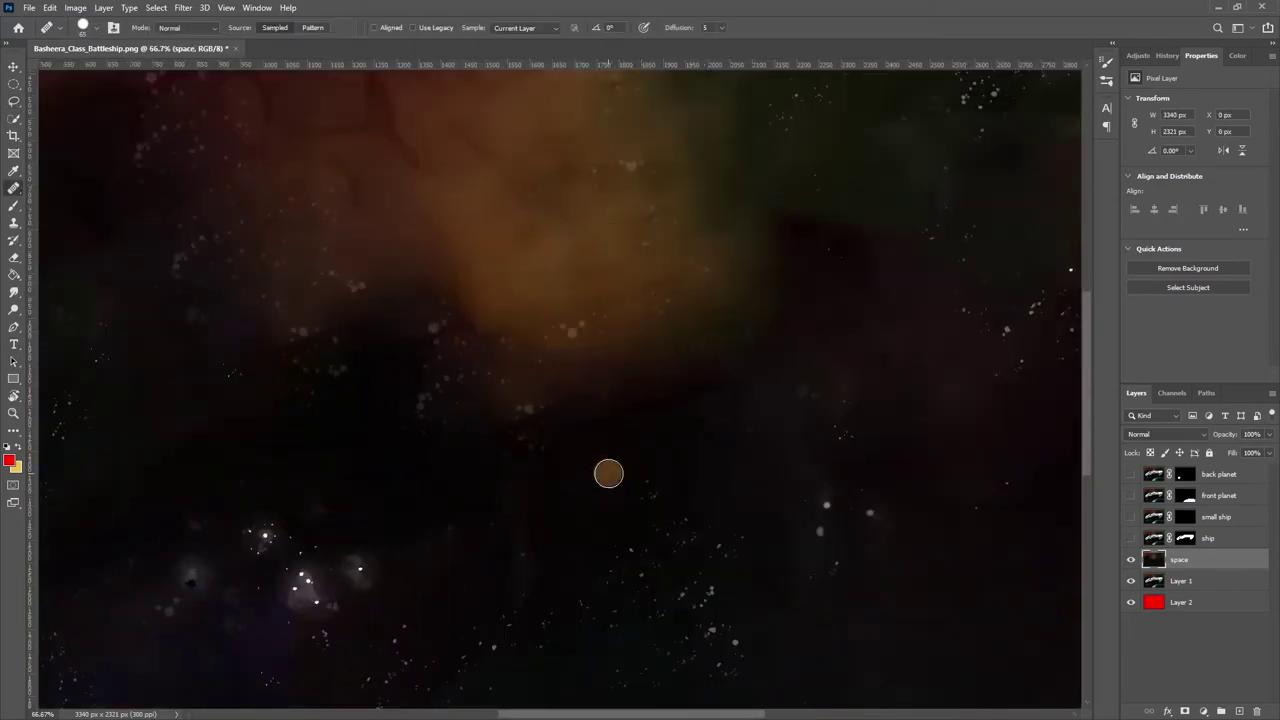
{"action": "key", "text": "ctrl+minus"}
{"action": "key", "text": "ctrl+minus"}
{"action": "key", "text": "ctrl+minus"}
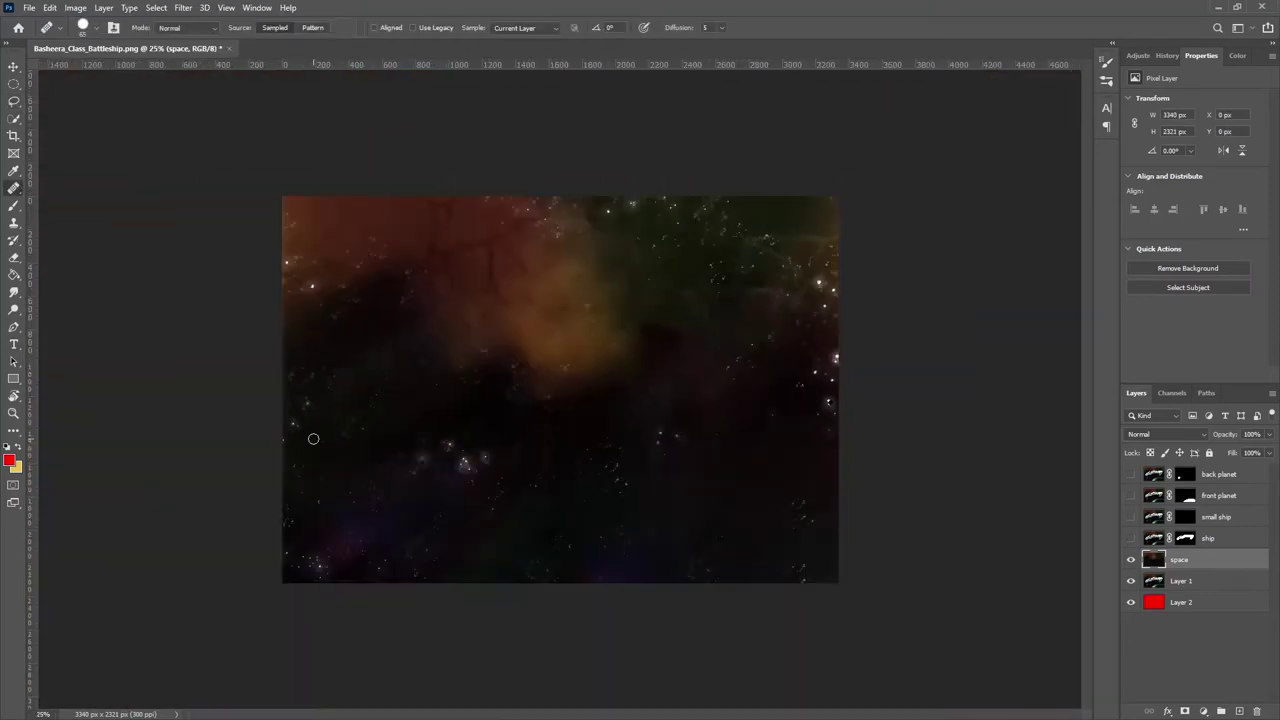
Show only the ship over the red backdrop and select its mask with a small brush.
{"action": "left_click", "coordinate": [1130, 539]}
{"action": "left_click", "coordinate": [1130, 581]}
{"action": "left_click", "coordinate": [1130, 560]}
{"action": "key", "text": "ctrl+plus"}
{"action": "key", "text": "ctrl+plus"}
{"action": "key", "text": "ctrl+plus"}
{"action": "key", "text": "ctrl+plus"}
{"action": "key", "text": "ctrl+plus"}
{"action": "scroll", "coordinate": [528, 437], "scroll_direction": "up", "scroll_amount": 3}
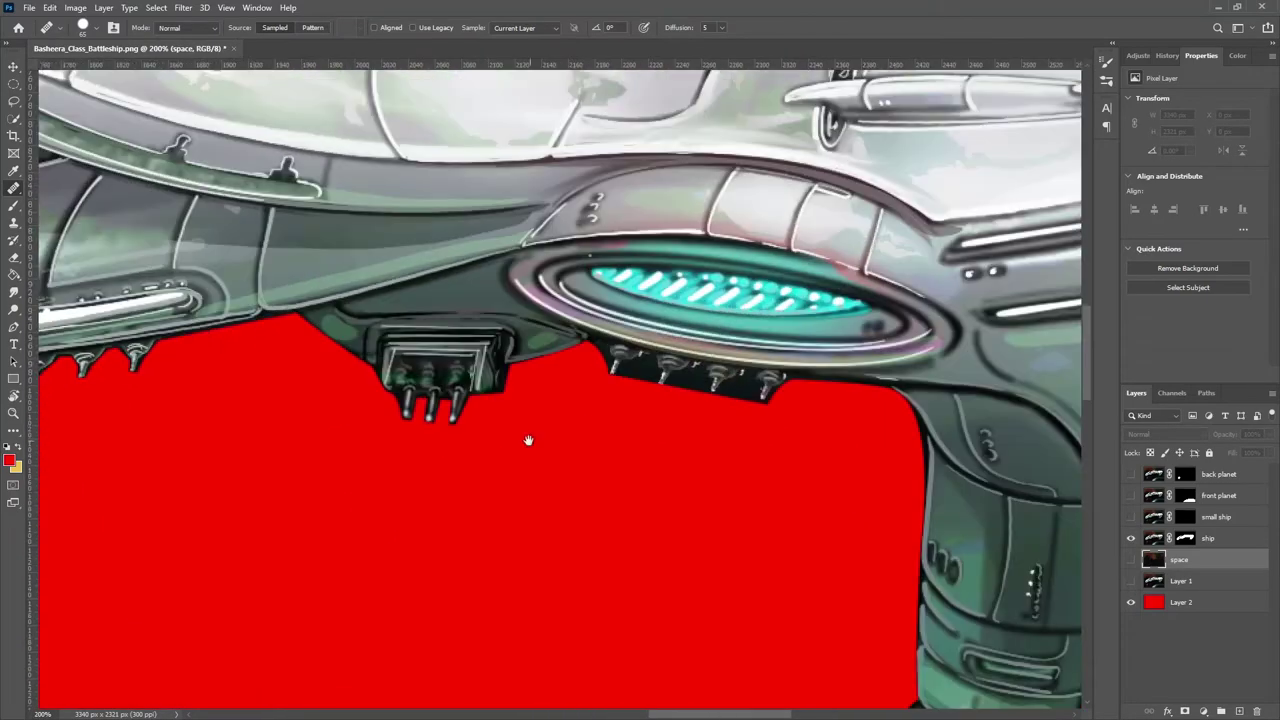
{"action": "left_click", "coordinate": [1182, 538]}
{"action": "key", "text": "b"}
{"action": "key", "text": "ctrl+plus"}
{"action": "key", "text": "ctrl+plus"}
{"action": "key", "text": "ctrl+plus"}
{"action": "right_click", "coordinate": [457, 350], "text": "alt"}
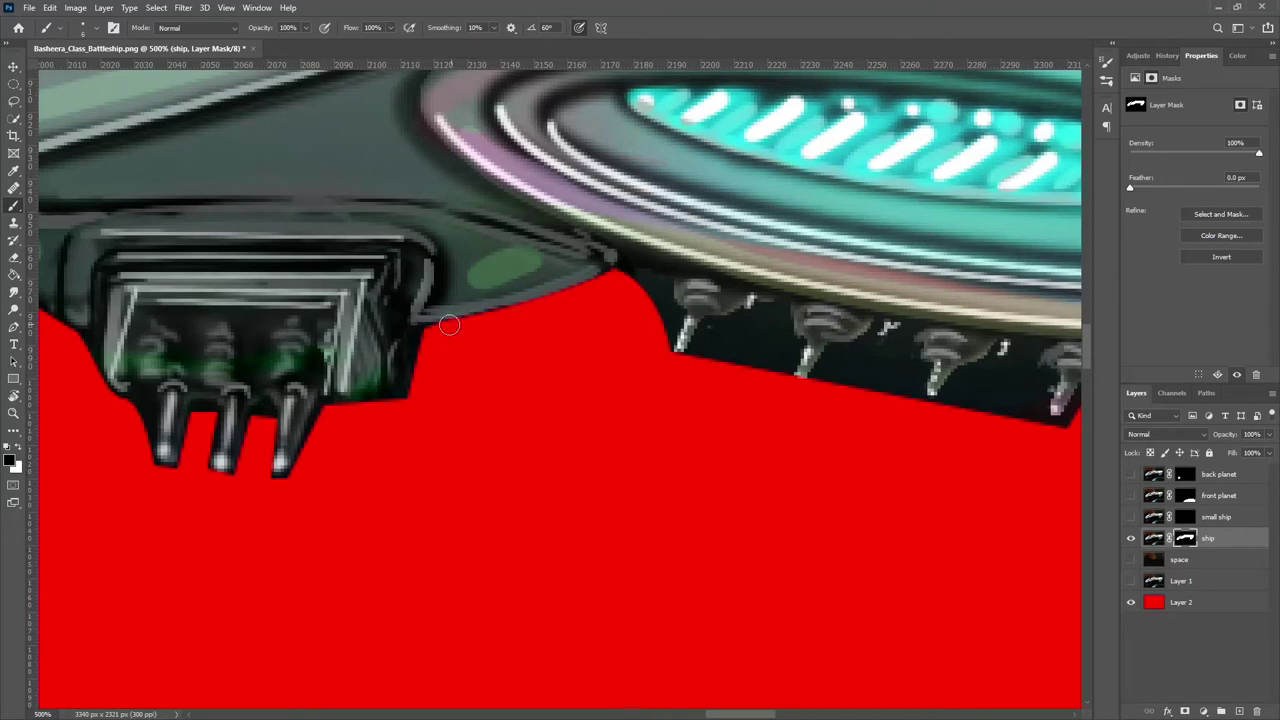
Mask out the background around the nozzle block and along the hull edge.
{"action": "mouse_move", "coordinate": [665, 287]}
{"action": "left_mouse_down"}
{"action": "mouse_move", "coordinate": [616, 274]}
{"action": "mouse_move", "coordinate": [752, 308]}
{"action": "mouse_move", "coordinate": [697, 341]}
{"action": "mouse_move", "coordinate": [705, 331]}
{"action": "mouse_move", "coordinate": [628, 437]}
{"action": "mouse_move", "coordinate": [749, 362]}
{"action": "mouse_move", "coordinate": [456, 465]}
{"action": "mouse_move", "coordinate": [449, 440]}
{"action": "mouse_move", "coordinate": [429, 453]}
{"action": "mouse_move", "coordinate": [469, 473]}
{"action": "mouse_move", "coordinate": [451, 530]}
{"action": "left_mouse_up"}
{"action": "mouse_move", "coordinate": [455, 443]}
{"action": "left_mouse_down"}
{"action": "mouse_move", "coordinate": [500, 490]}
{"action": "mouse_move", "coordinate": [555, 472]}
{"action": "mouse_move", "coordinate": [530, 500]}
{"action": "mouse_move", "coordinate": [676, 480]}
{"action": "mouse_move", "coordinate": [700, 545]}
{"action": "mouse_move", "coordinate": [735, 553]}
{"action": "mouse_move", "coordinate": [1050, 520]}
{"action": "mouse_move", "coordinate": [790, 500]}
{"action": "left_mouse_up"}
{"action": "mouse_move", "coordinate": [790, 500]}
{"action": "left_mouse_down"}
{"action": "mouse_move", "coordinate": [240, 330]}
{"action": "mouse_move", "coordinate": [140, 185]}
{"action": "left_mouse_up"}
{"action": "mouse_move", "coordinate": [450, 255]}
{"action": "left_mouse_down"}
{"action": "mouse_move", "coordinate": [495, 355]}
{"action": "mouse_move", "coordinate": [485, 570]}
{"action": "left_mouse_up"}
{"action": "left_click_drag", "start_coordinate": [485, 375], "coordinate": [460, 302]}
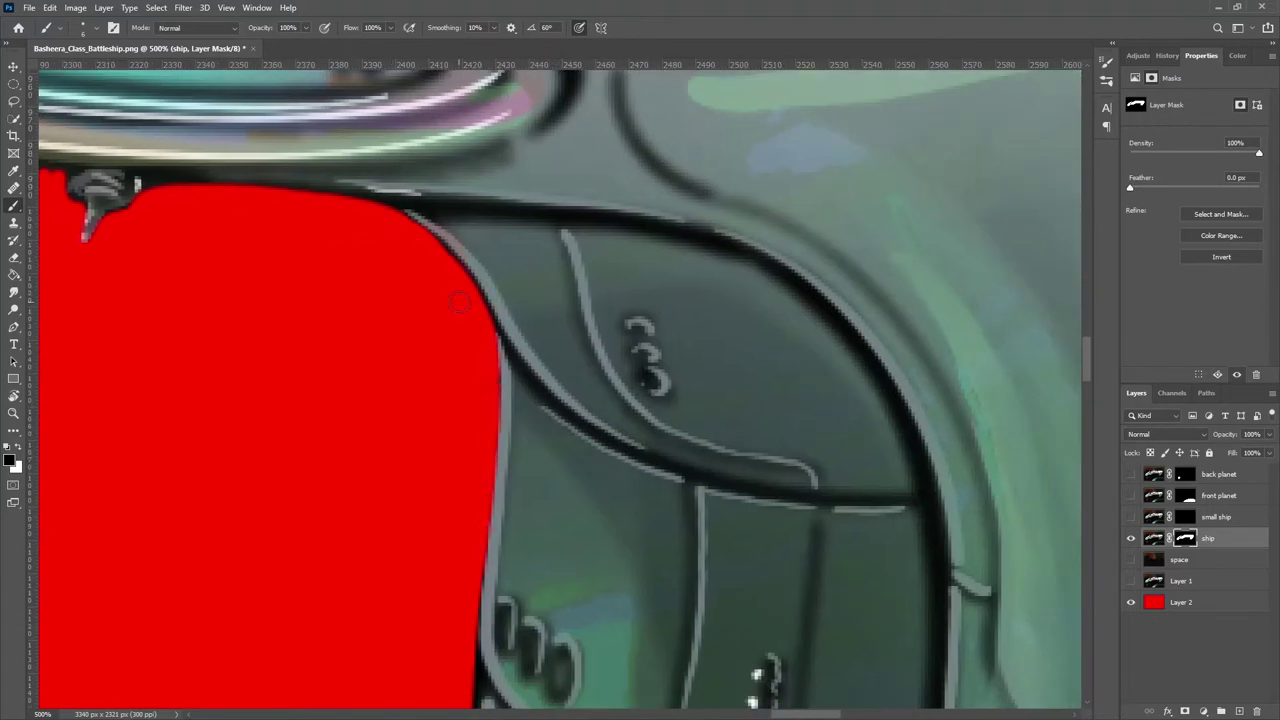
{"action": "mouse_move", "coordinate": [378, 212]}
{"action": "left_mouse_down"}
{"action": "mouse_move", "coordinate": [523, 371]}
{"action": "mouse_move", "coordinate": [586, 157]}
{"action": "left_mouse_up"}
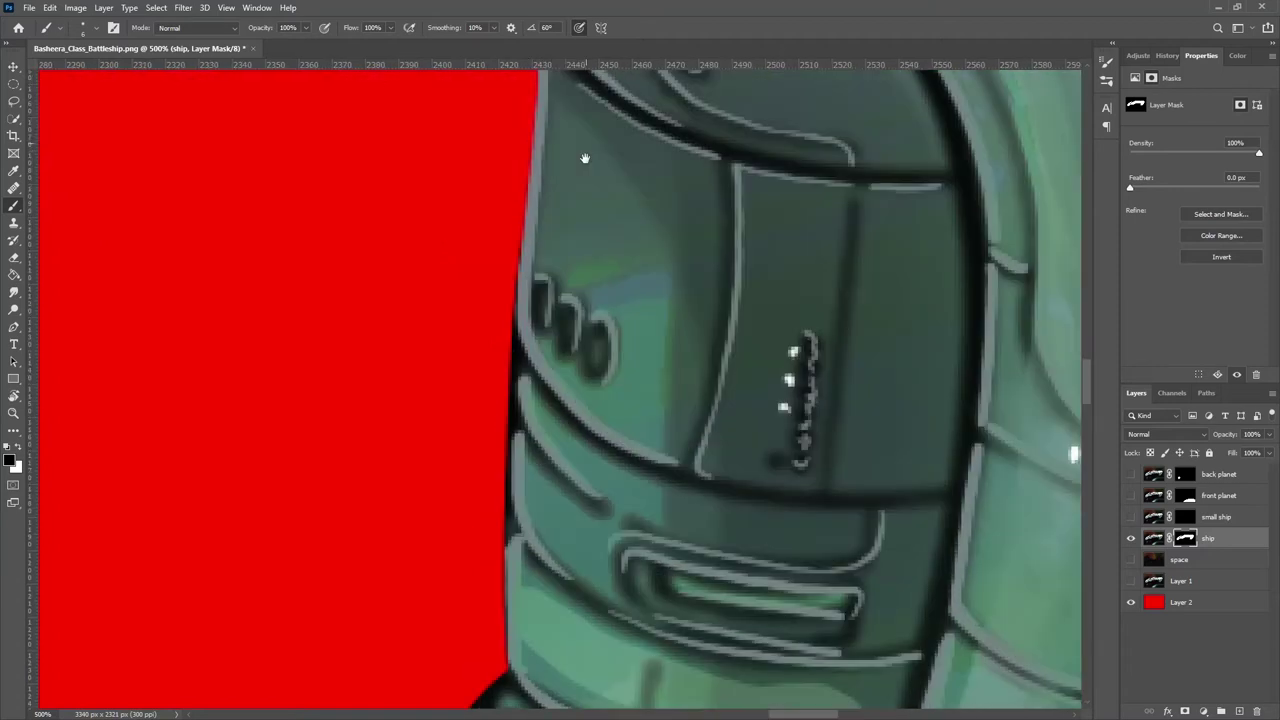
{"action": "mouse_move", "coordinate": [514, 256]}
{"action": "left_mouse_down"}
{"action": "mouse_move", "coordinate": [514, 337]}
{"action": "mouse_move", "coordinate": [513, 233]}
{"action": "mouse_move", "coordinate": [509, 357]}
{"action": "left_mouse_up"}
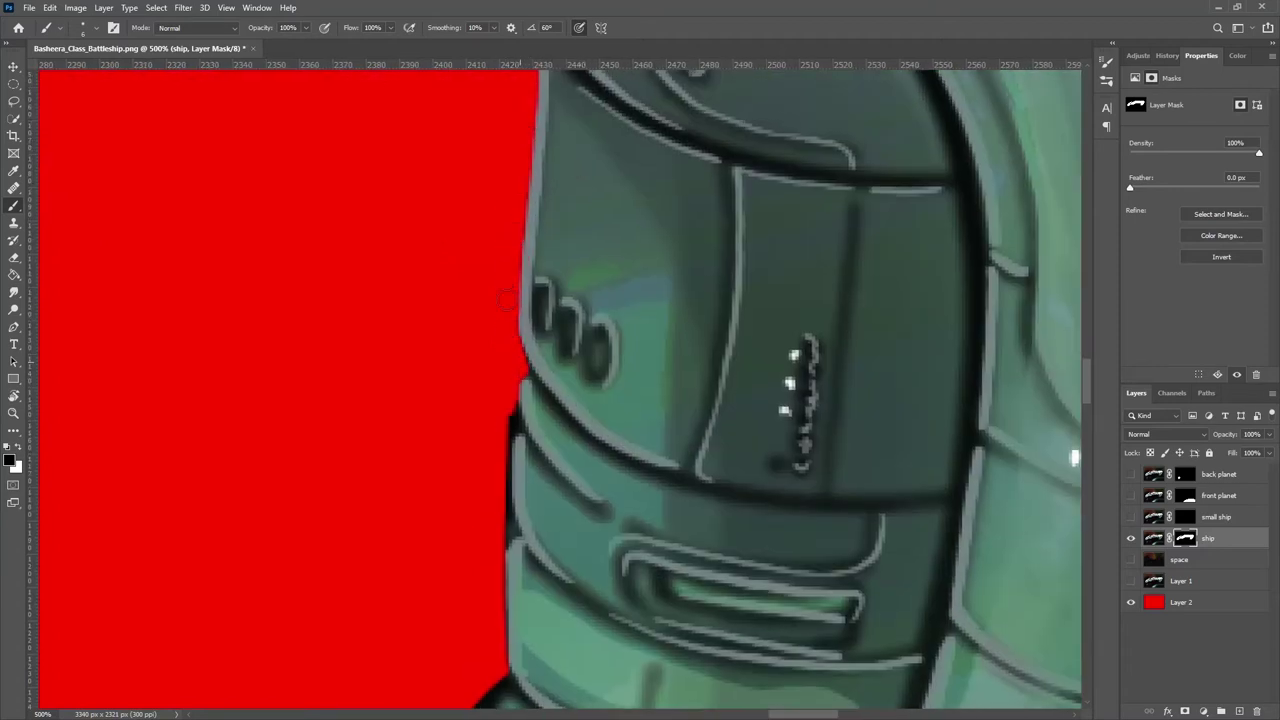
{"action": "mouse_move", "coordinate": [506, 300]}
{"action": "left_mouse_down"}
{"action": "mouse_move", "coordinate": [510, 436]}
{"action": "mouse_move", "coordinate": [510, 410]}
{"action": "mouse_move", "coordinate": [482, 415]}
{"action": "mouse_move", "coordinate": [501, 520]}
{"action": "mouse_move", "coordinate": [509, 450]}
{"action": "left_mouse_up"}
{"action": "key", "text": "ctrl+z"}
Hide the areas between the first nozzles and right of the third nozzle.
{"action": "scroll", "coordinate": [503, 534], "scroll_direction": "down", "scroll_amount": 3}
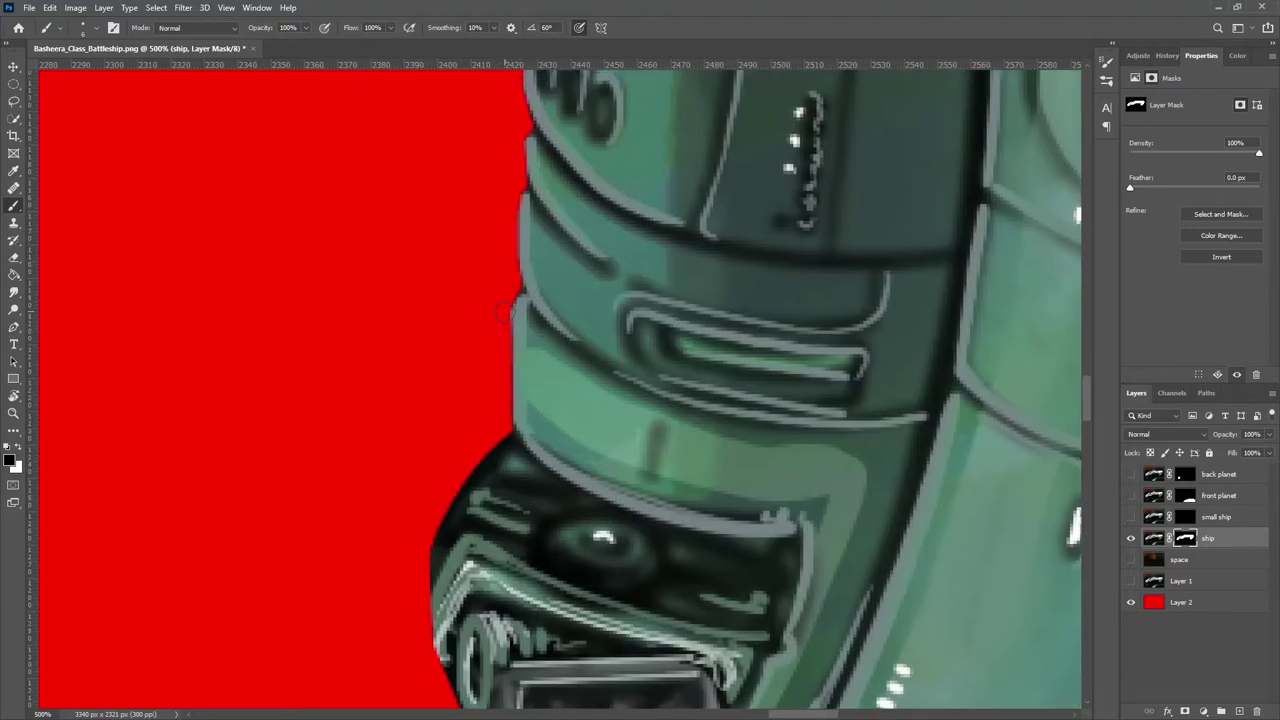
{"action": "scroll", "coordinate": [503, 534], "scroll_direction": "down", "scroll_amount": 3}
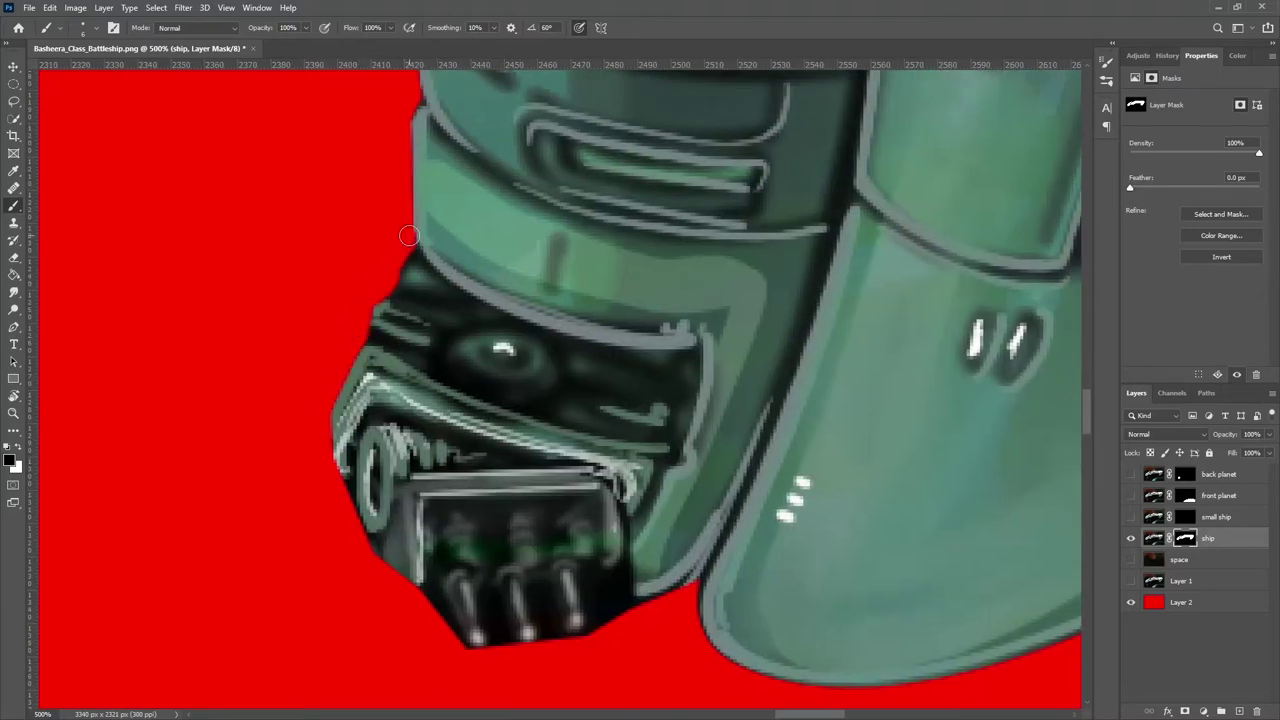
{"action": "scroll", "coordinate": [243, 321], "scroll_direction": "down", "scroll_amount": 3}
{"action": "scroll", "coordinate": [243, 321], "scroll_direction": "right", "scroll_amount": 3}
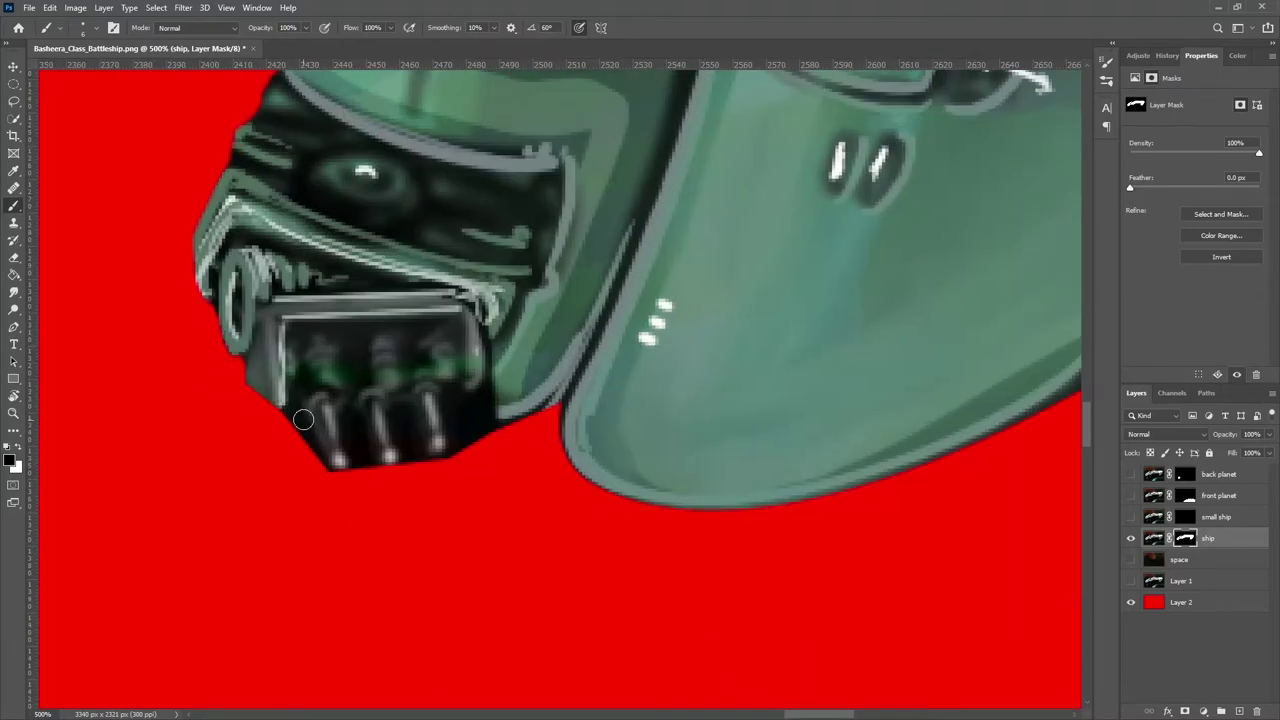
{"action": "mouse_move", "coordinate": [303, 419]}
{"action": "left_mouse_down"}
{"action": "mouse_move", "coordinate": [375, 430]}
{"action": "mouse_move", "coordinate": [354, 460]}
{"action": "mouse_move", "coordinate": [304, 418]}
{"action": "mouse_move", "coordinate": [359, 429]}
{"action": "mouse_move", "coordinate": [365, 414]}
{"action": "mouse_move", "coordinate": [376, 457]}
{"action": "mouse_move", "coordinate": [405, 417]}
{"action": "left_mouse_up"}
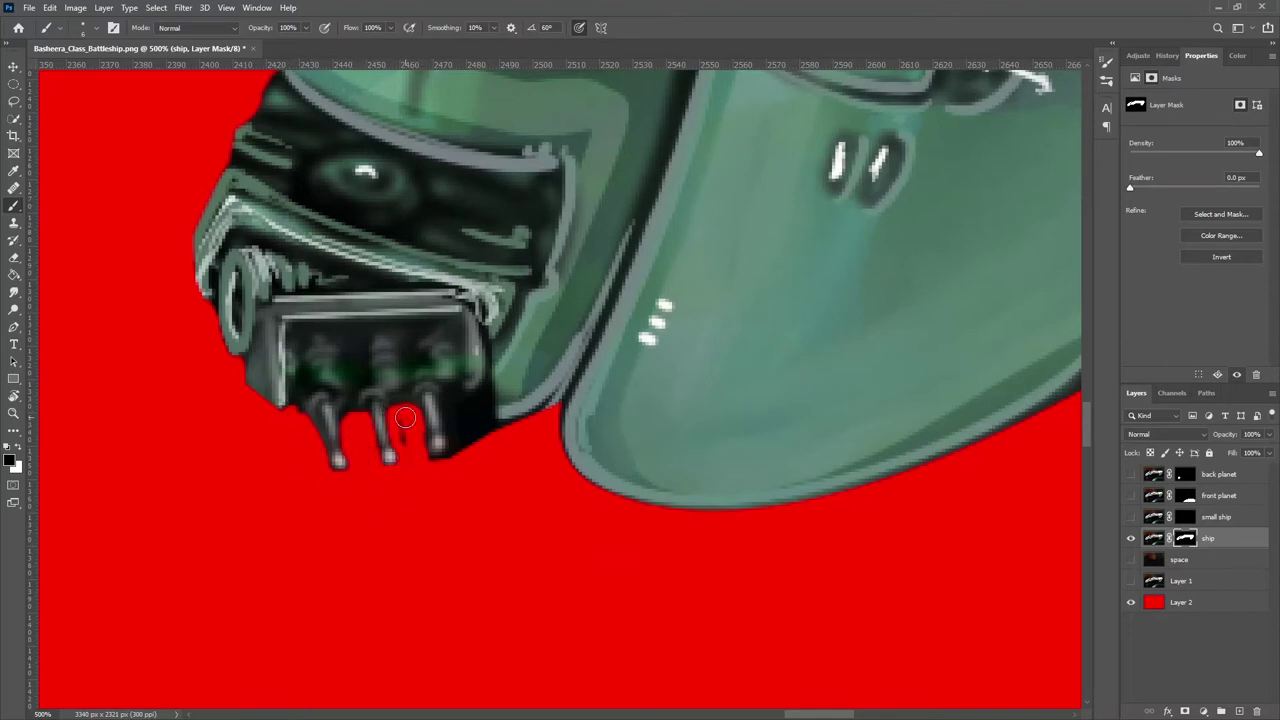
{"action": "mouse_move", "coordinate": [451, 468]}
{"action": "left_mouse_down"}
{"action": "mouse_move", "coordinate": [450, 440]}
{"action": "mouse_move", "coordinate": [486, 385]}
{"action": "mouse_move", "coordinate": [470, 400]}
{"action": "mouse_move", "coordinate": [478, 430]}
{"action": "left_mouse_up"}
Remove the dark outline along the ship's lower edge toward the nose.
{"action": "left_click_drag", "start_coordinate": [550, 403], "coordinate": [158, 421]}
{"action": "mouse_move", "coordinate": [545, 460]}
{"action": "left_mouse_down"}
{"action": "mouse_move", "coordinate": [730, 378]}
{"action": "mouse_move", "coordinate": [380, 483]}
{"action": "left_mouse_up"}
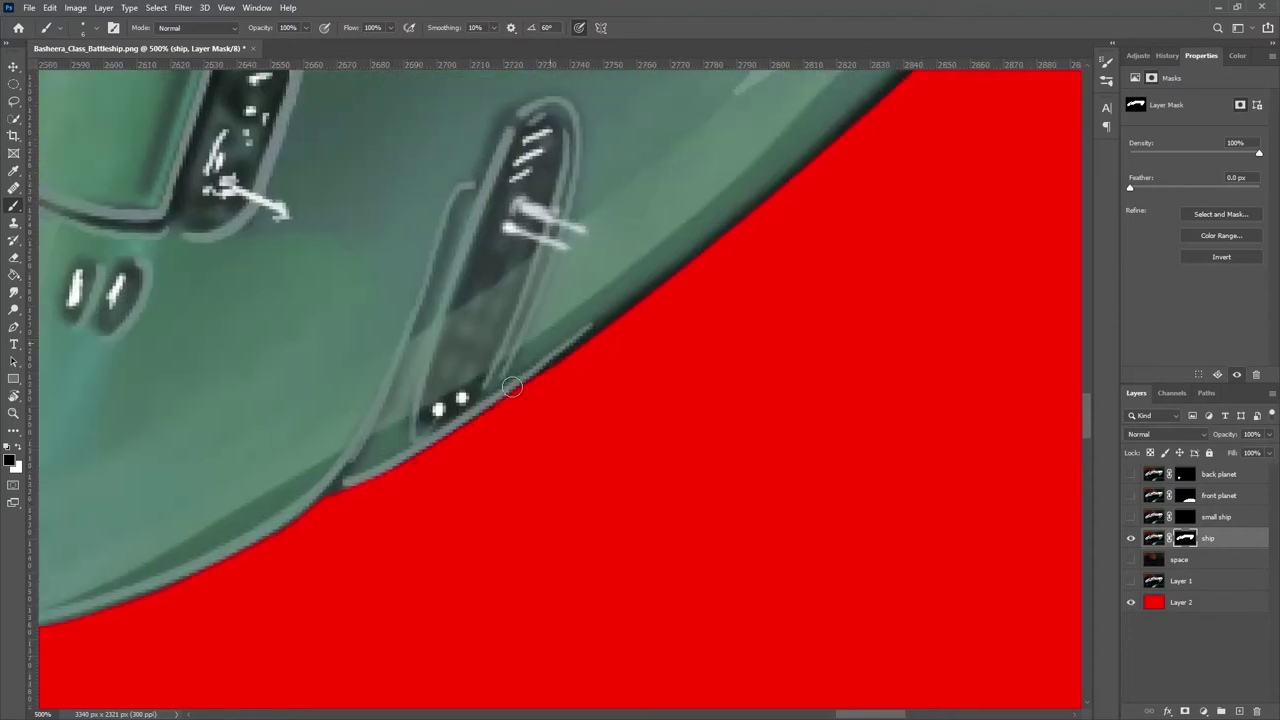
{"action": "left_click_drag", "start_coordinate": [575, 350], "coordinate": [486, 434]}
{"action": "left_click_drag", "start_coordinate": [680, 260], "coordinate": [344, 443]}
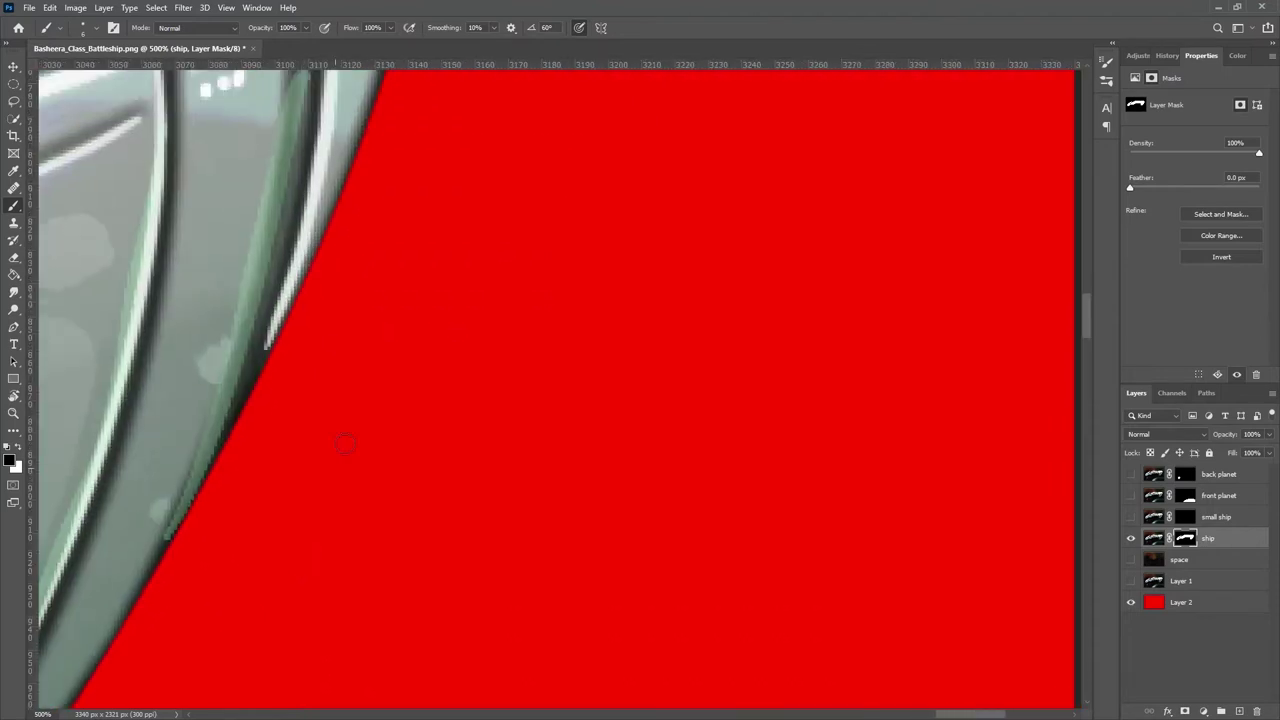
{"action": "mouse_move", "coordinate": [314, 297]}
{"action": "left_mouse_down"}
{"action": "mouse_move", "coordinate": [222, 448]}
{"action": "mouse_move", "coordinate": [239, 403]}
{"action": "mouse_move", "coordinate": [184, 522]}
{"action": "left_mouse_up"}
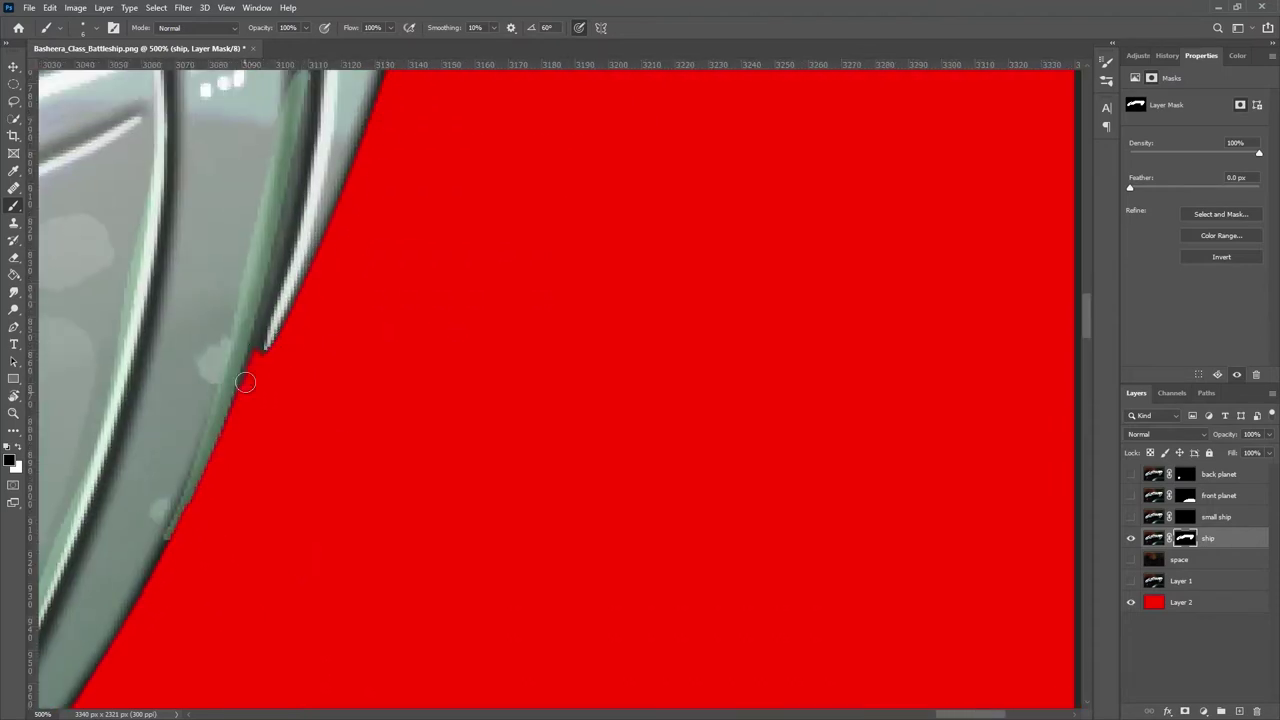
Mask out the light fringe along the ship's top edge near the nose.
{"action": "left_click_drag", "start_coordinate": [245, 382], "coordinate": [40, 650]}
{"action": "left_click_drag", "start_coordinate": [175, 345], "coordinate": [238, 345]}
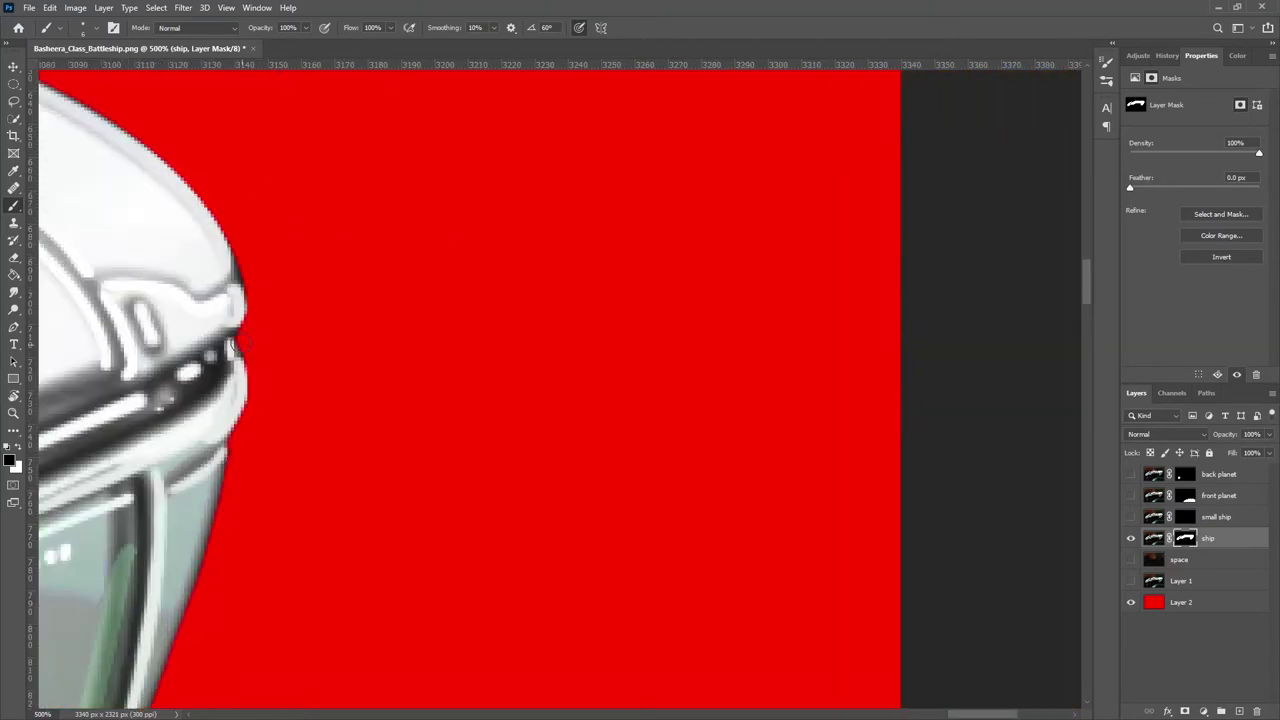
{"action": "left_click_drag", "start_coordinate": [233, 232], "coordinate": [750, 460]}
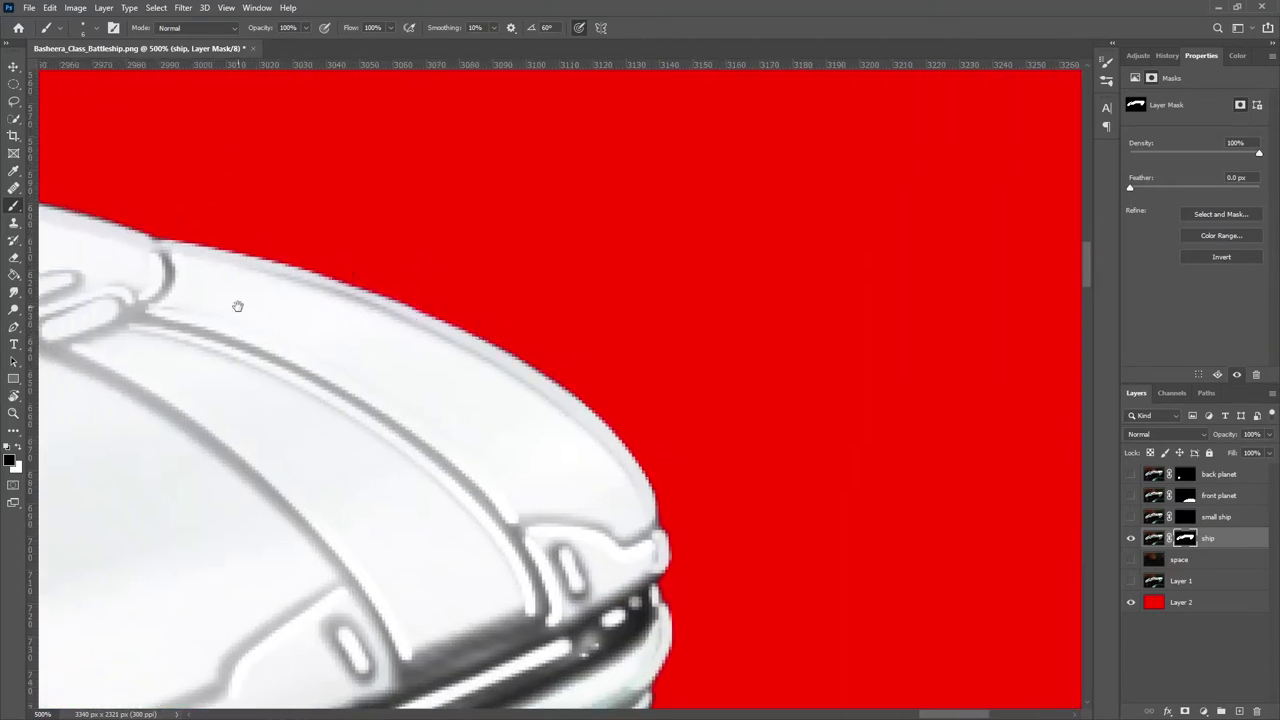
{"action": "scroll", "coordinate": [387, 216], "scroll_direction": "left", "scroll_amount": 5}
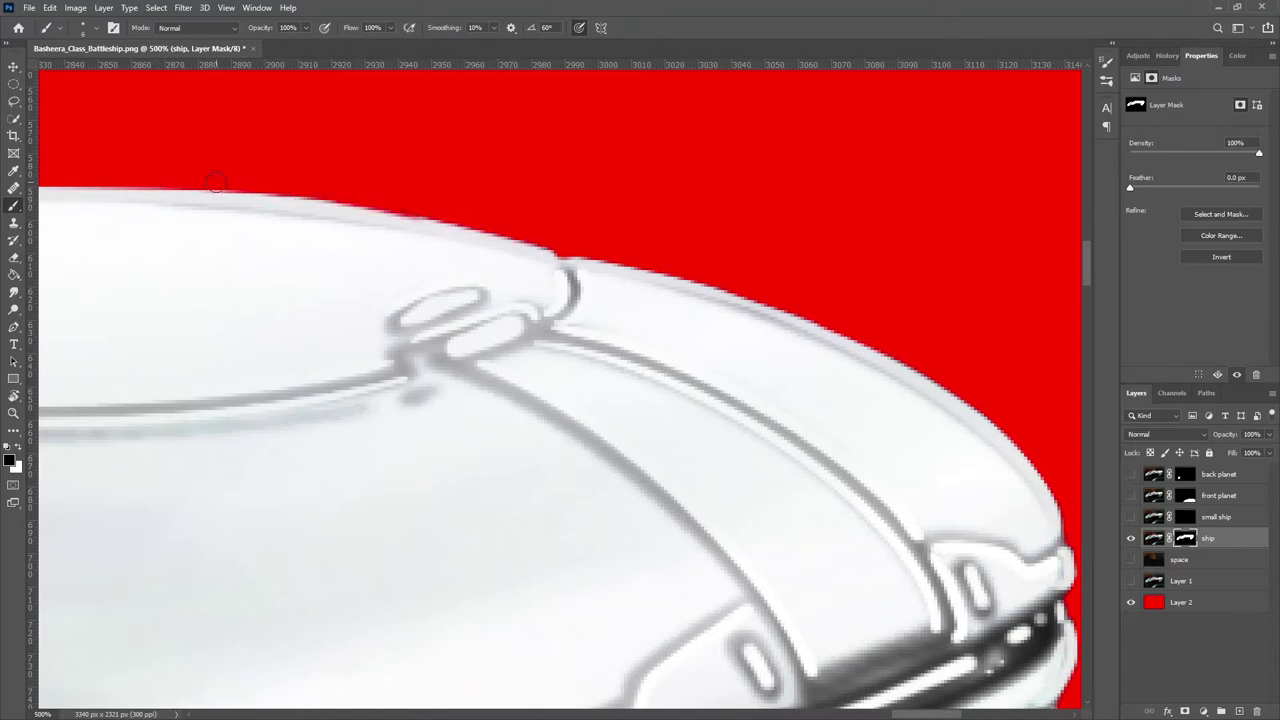
{"action": "scroll", "coordinate": [334, 211], "scroll_direction": "left", "scroll_amount": 5}
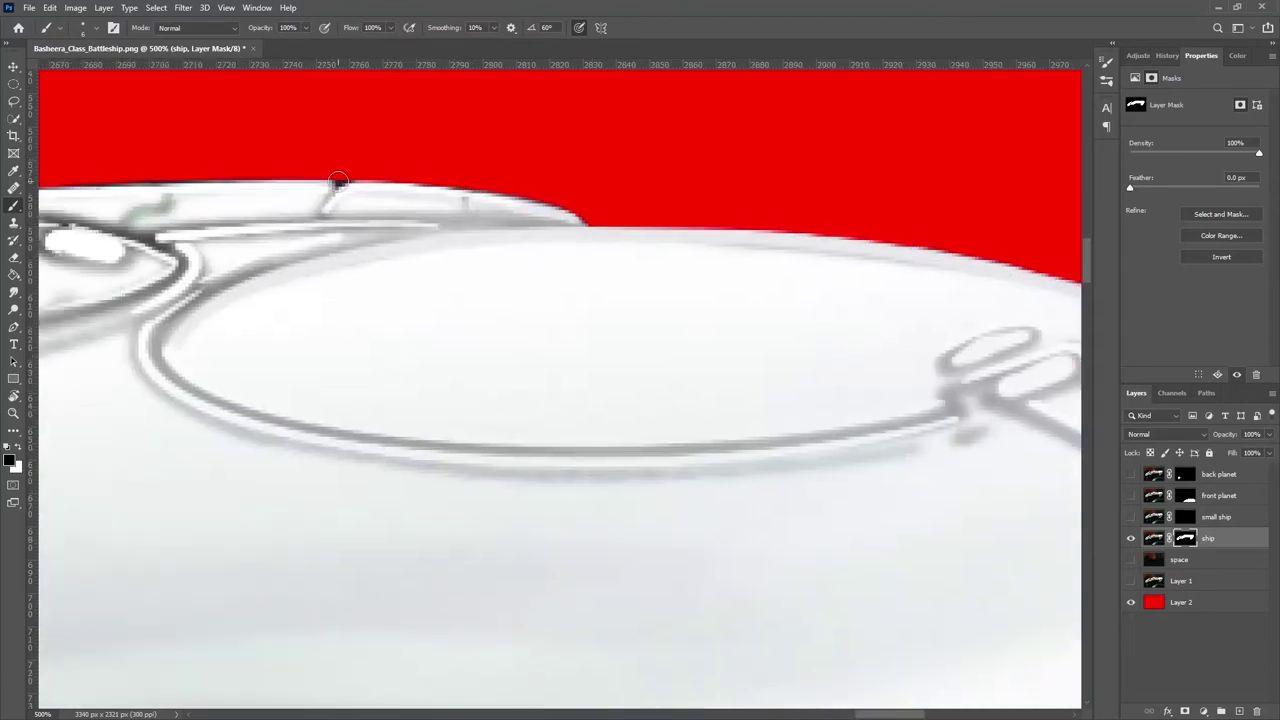
{"action": "mouse_move", "coordinate": [393, 172]}
{"action": "left_mouse_down"}
{"action": "mouse_move", "coordinate": [588, 221]}
{"action": "mouse_move", "coordinate": [584, 190]}
{"action": "left_mouse_up"}
Clean the mask along the fin's right edge and top outline.
{"action": "scroll", "coordinate": [378, 170], "scroll_direction": "left", "scroll_amount": 3}
{"action": "scroll", "coordinate": [591, 214], "scroll_direction": "left", "scroll_amount": 3}
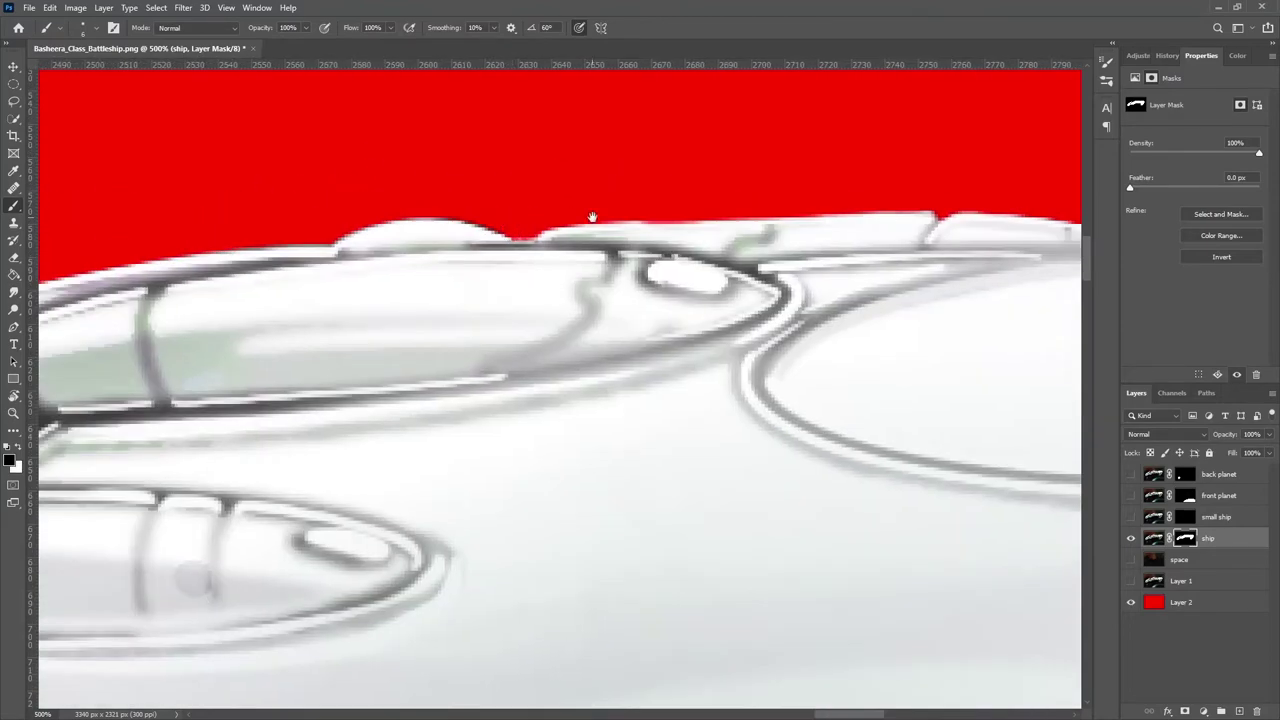
{"action": "scroll", "coordinate": [510, 203], "scroll_direction": "left", "scroll_amount": 2}
{"action": "scroll", "coordinate": [510, 203], "scroll_direction": "left", "scroll_amount": 8}
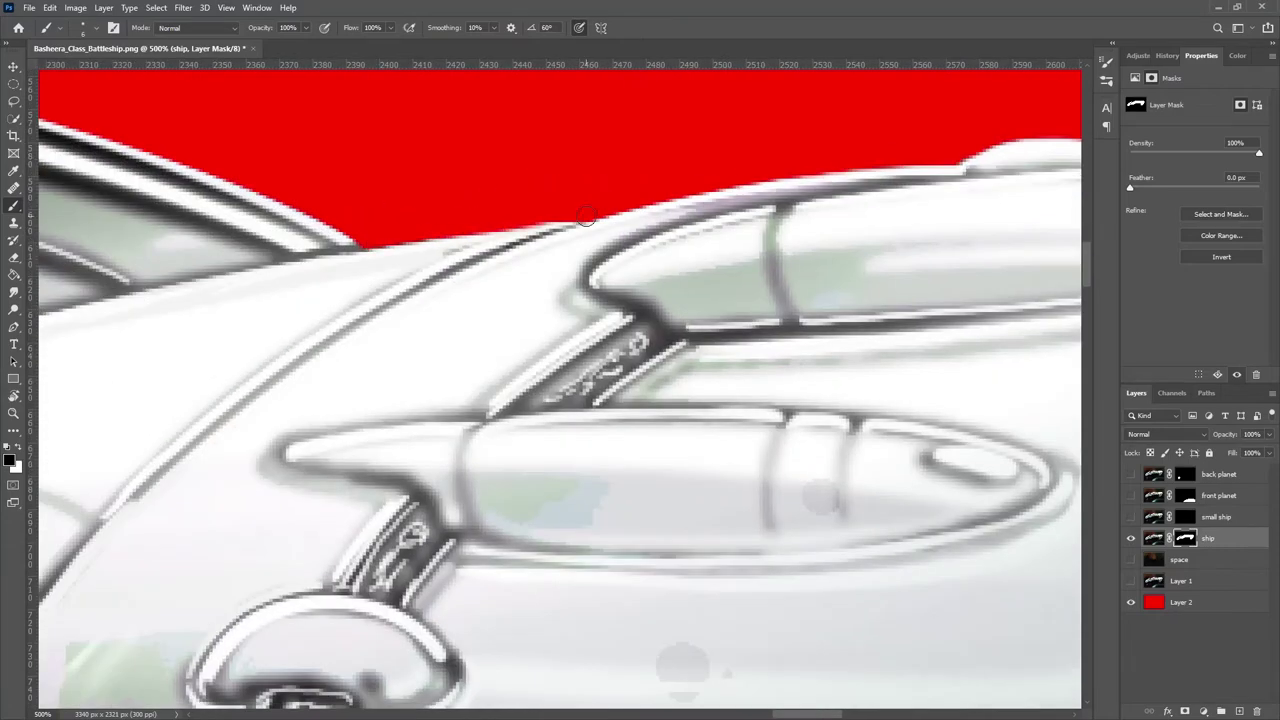
{"action": "scroll", "coordinate": [886, 240], "scroll_direction": "left", "scroll_amount": 15}
{"action": "mouse_move", "coordinate": [397, 243]}
{"action": "left_mouse_down"}
{"action": "mouse_move", "coordinate": [634, 297]}
{"action": "mouse_move", "coordinate": [297, 229]}
{"action": "mouse_move", "coordinate": [895, 178]}
{"action": "mouse_move", "coordinate": [1025, 288]}
{"action": "left_mouse_up"}
{"action": "left_click_drag", "start_coordinate": [500, 212], "coordinate": [432, 390]}
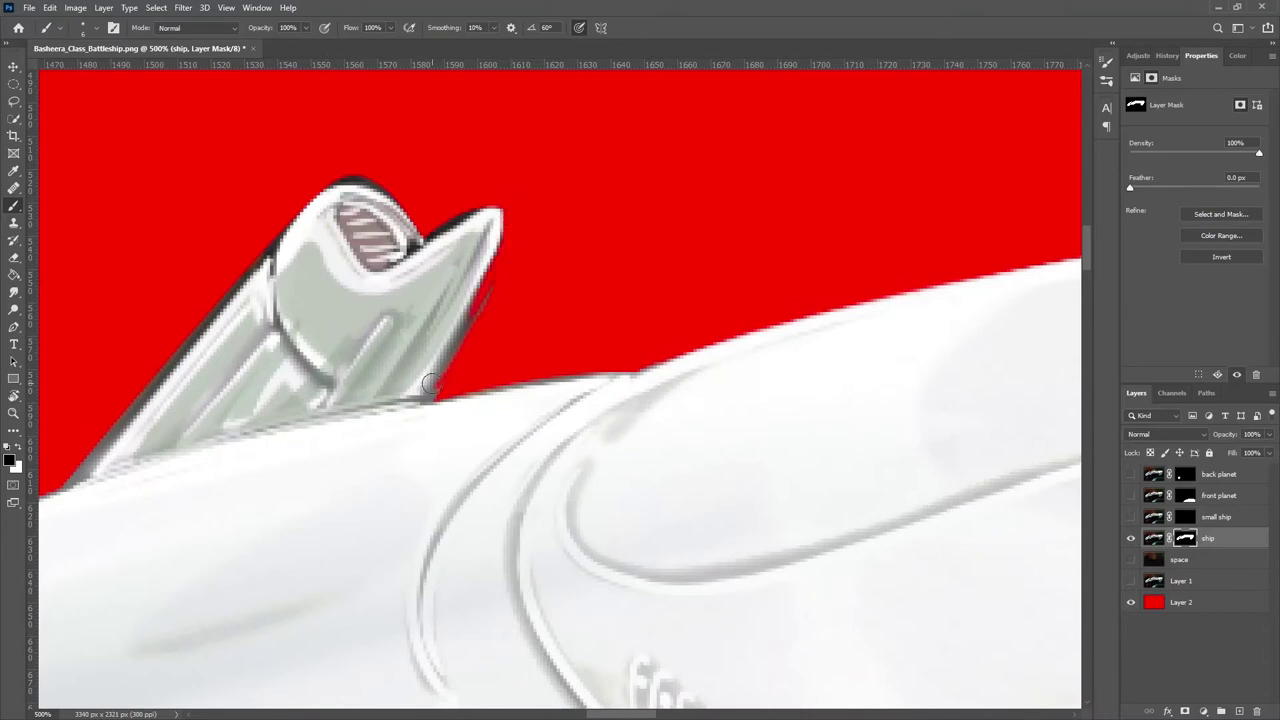
{"action": "left_click_drag", "start_coordinate": [480, 300], "coordinate": [432, 394]}
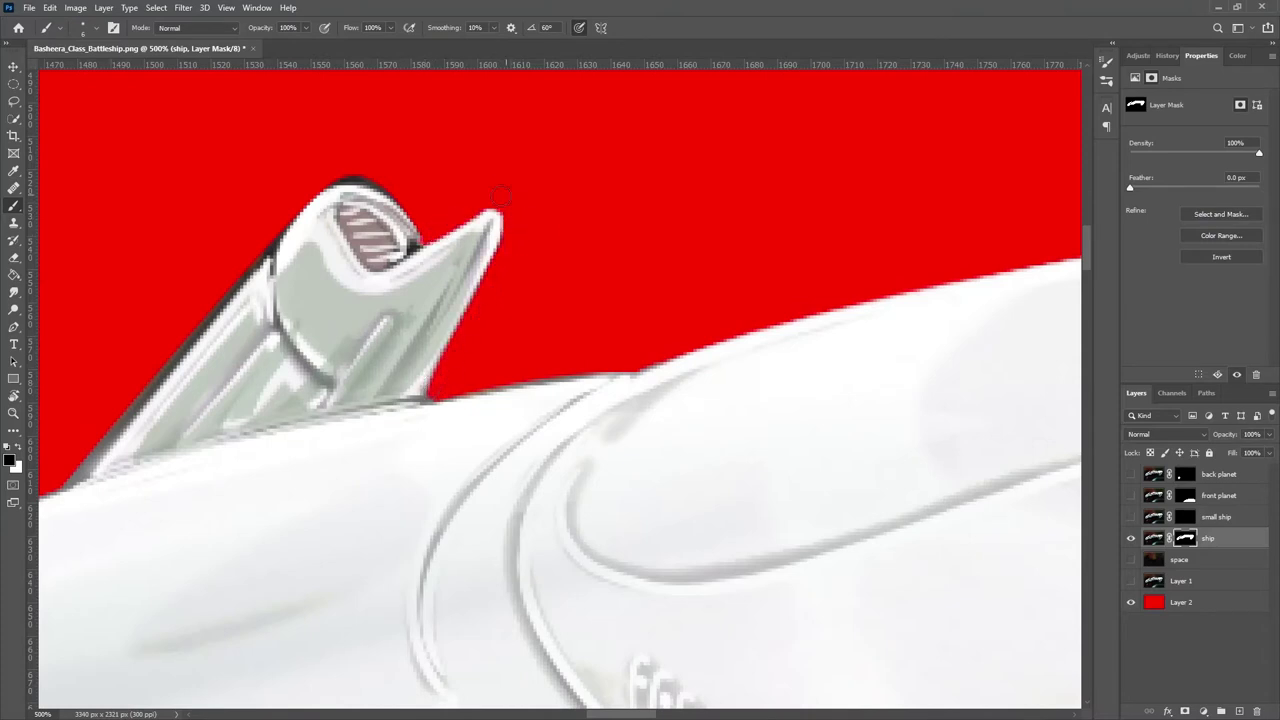
{"action": "left_click_drag", "start_coordinate": [388, 190], "coordinate": [320, 176]}
Trim the fin's left edge on the mask.
{"action": "left_click_drag", "start_coordinate": [255, 275], "coordinate": [367, 135]}
{"action": "left_click_drag", "start_coordinate": [193, 332], "coordinate": [376, 114]}
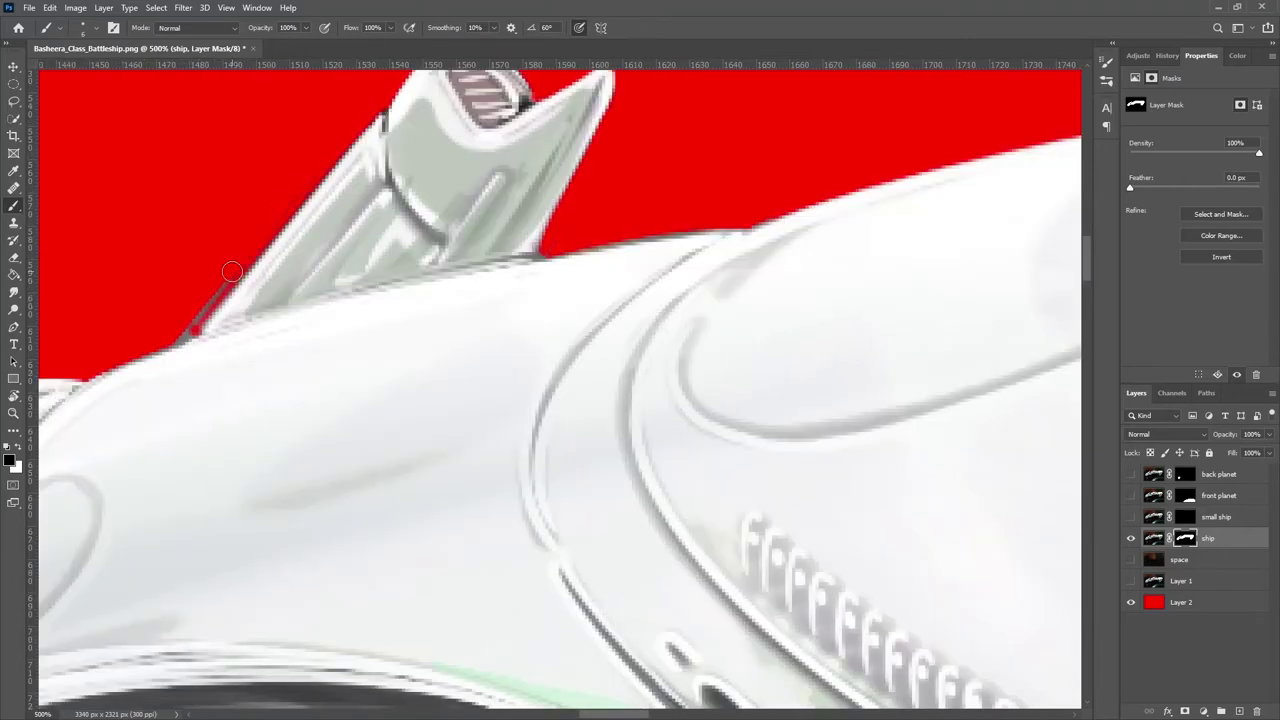
{"action": "left_click_drag", "start_coordinate": [231, 271], "coordinate": [370, 115]}
{"action": "left_click_drag", "start_coordinate": [200, 330], "coordinate": [460, 170]}
{"action": "mouse_move", "coordinate": [45, 300]}
{"action": "left_mouse_down"}
{"action": "mouse_move", "coordinate": [825, 125]}
{"action": "mouse_move", "coordinate": [623, 229]}
{"action": "mouse_move", "coordinate": [1070, 290]}
{"action": "left_mouse_up"}
{"action": "left_click_drag", "start_coordinate": [700, 300], "coordinate": [546, 250]}
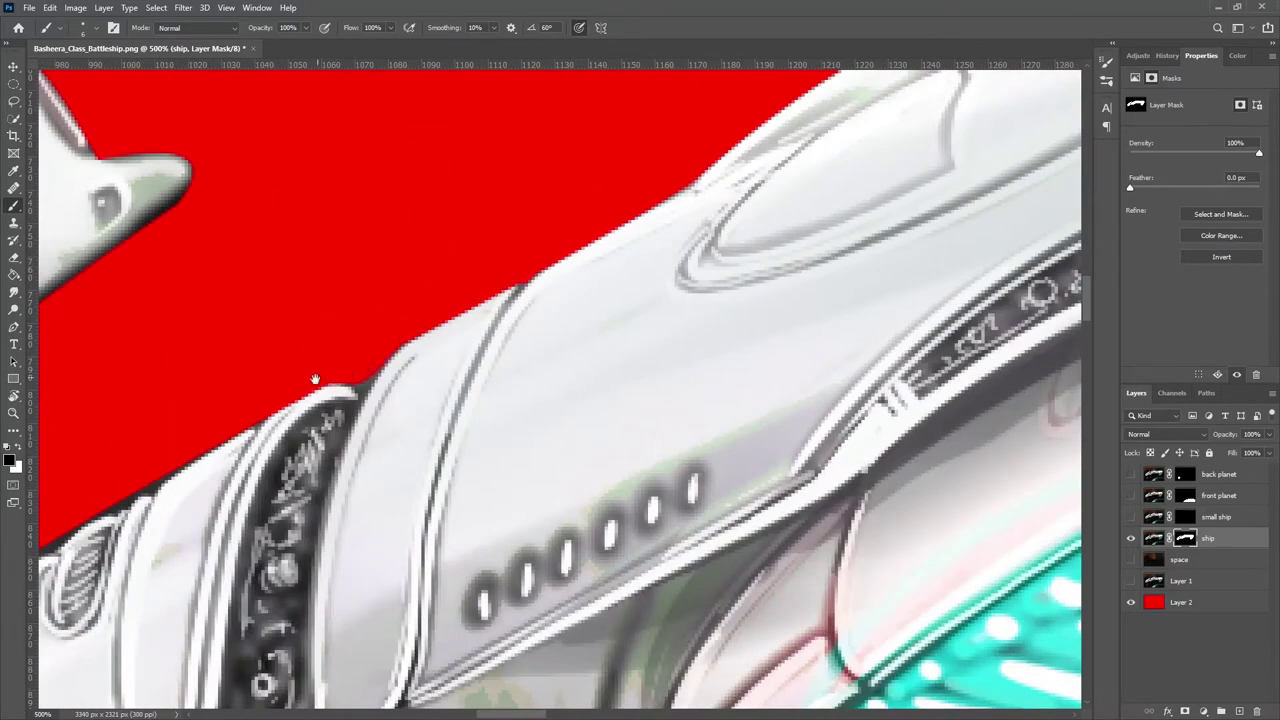
Mask out the dark strip along the upper hull edge by the ornate band.
{"action": "left_click_drag", "start_coordinate": [315, 380], "coordinate": [445, 265]}
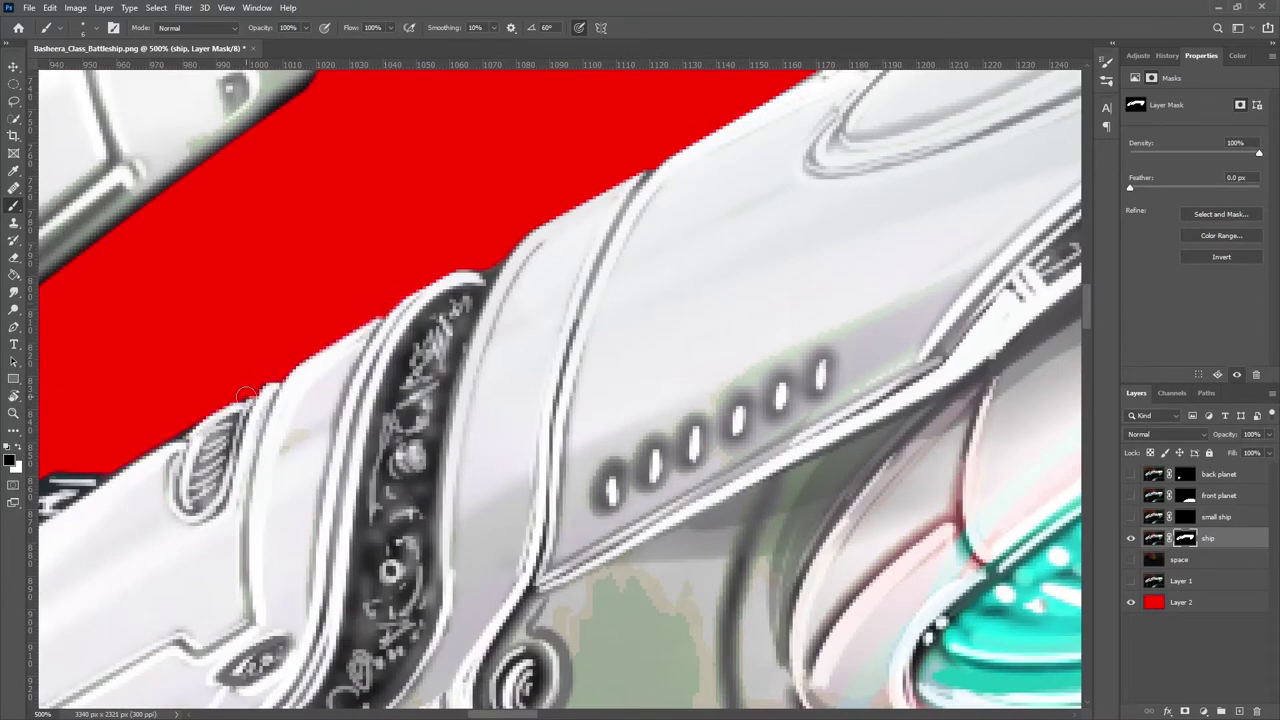
{"action": "left_click_drag", "start_coordinate": [262, 386], "coordinate": [479, 236]}
{"action": "mouse_move", "coordinate": [375, 278]}
{"action": "left_mouse_down"}
{"action": "mouse_move", "coordinate": [511, 170]}
{"action": "mouse_move", "coordinate": [437, 179]}
{"action": "mouse_move", "coordinate": [426, 222]}
{"action": "mouse_move", "coordinate": [371, 286]}
{"action": "left_mouse_up"}
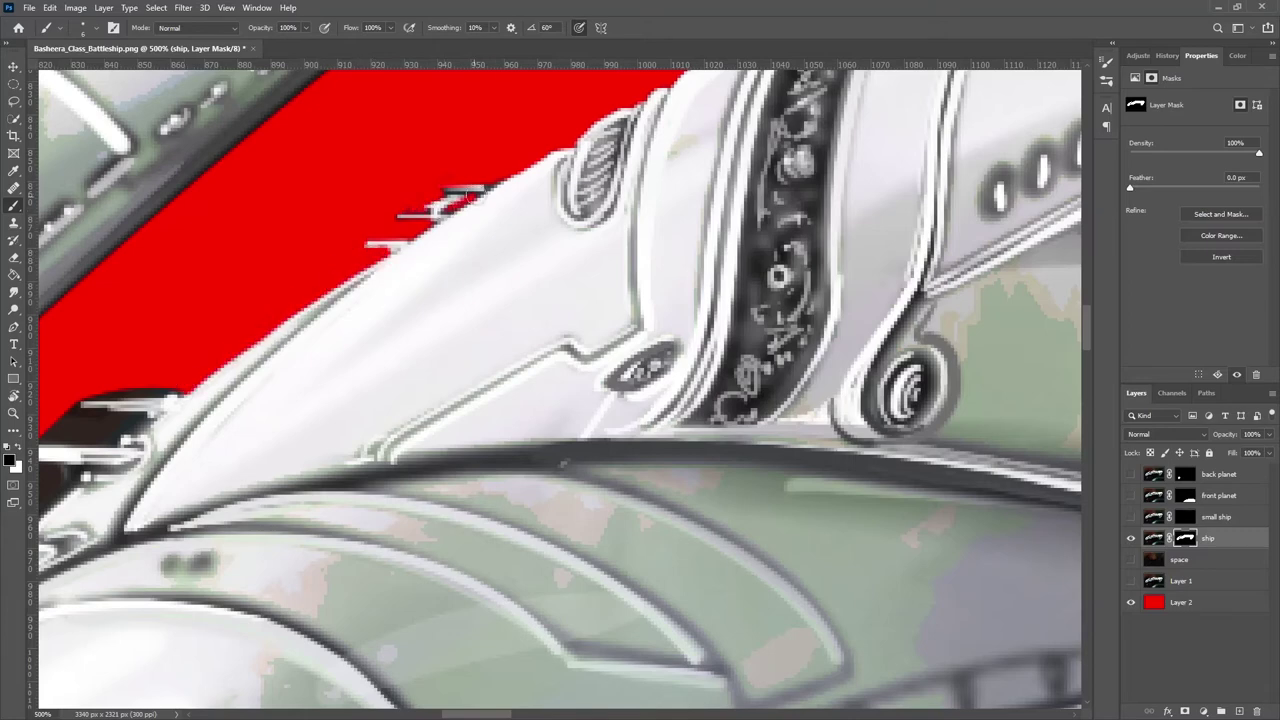
{"action": "left_click_drag", "start_coordinate": [562, 463], "coordinate": [807, 303]}
{"action": "mouse_move", "coordinate": [420, 250]}
{"action": "left_mouse_down"}
{"action": "mouse_move", "coordinate": [342, 261]}
{"action": "mouse_move", "coordinate": [391, 262]}
{"action": "mouse_move", "coordinate": [315, 257]}
{"action": "mouse_move", "coordinate": [315, 244]}
{"action": "mouse_move", "coordinate": [309, 258]}
{"action": "mouse_move", "coordinate": [387, 267]}
{"action": "mouse_move", "coordinate": [335, 301]}
{"action": "mouse_move", "coordinate": [313, 290]}
{"action": "mouse_move", "coordinate": [353, 285]}
{"action": "mouse_move", "coordinate": [293, 270]}
{"action": "mouse_move", "coordinate": [338, 266]}
{"action": "mouse_move", "coordinate": [337, 205]}
{"action": "mouse_move", "coordinate": [468, 145]}
{"action": "mouse_move", "coordinate": [453, 182]}
{"action": "mouse_move", "coordinate": [445, 165]}
{"action": "mouse_move", "coordinate": [400, 170]}
{"action": "left_mouse_up"}
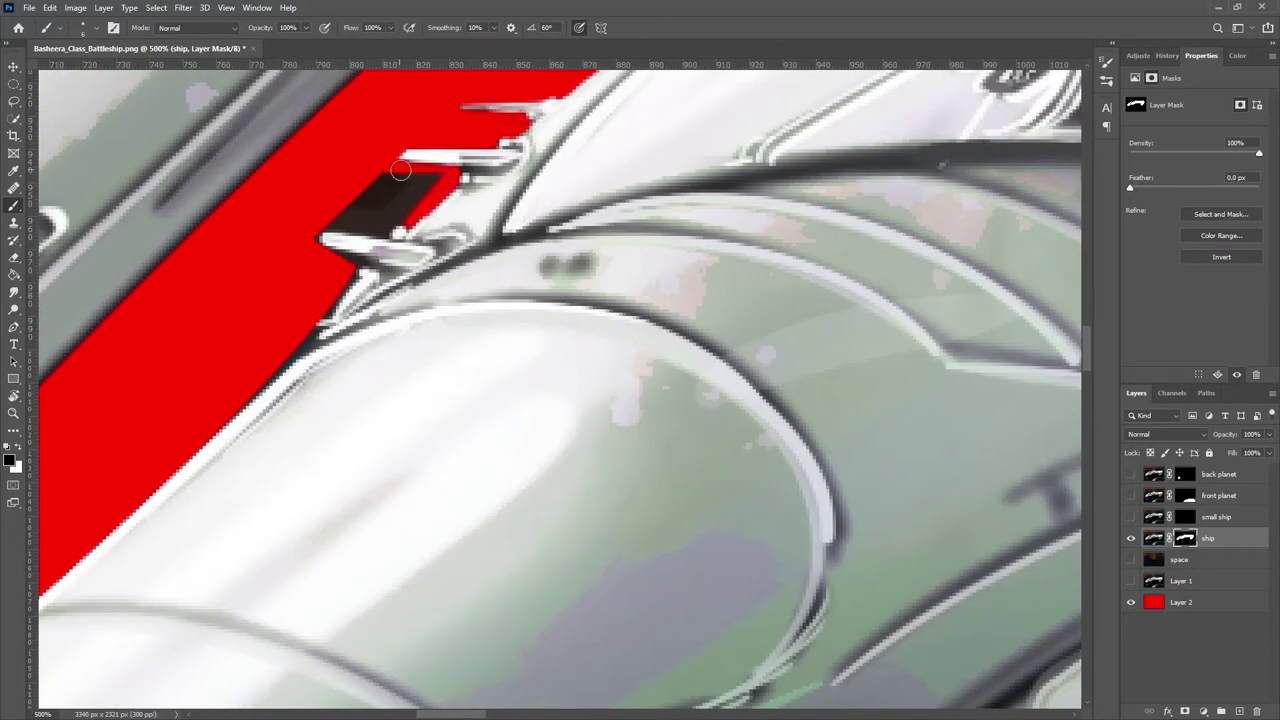
{"action": "mouse_move", "coordinate": [337, 262]}
{"action": "left_mouse_down"}
{"action": "mouse_move", "coordinate": [338, 218]}
{"action": "mouse_move", "coordinate": [464, 176]}
{"action": "left_mouse_up"}
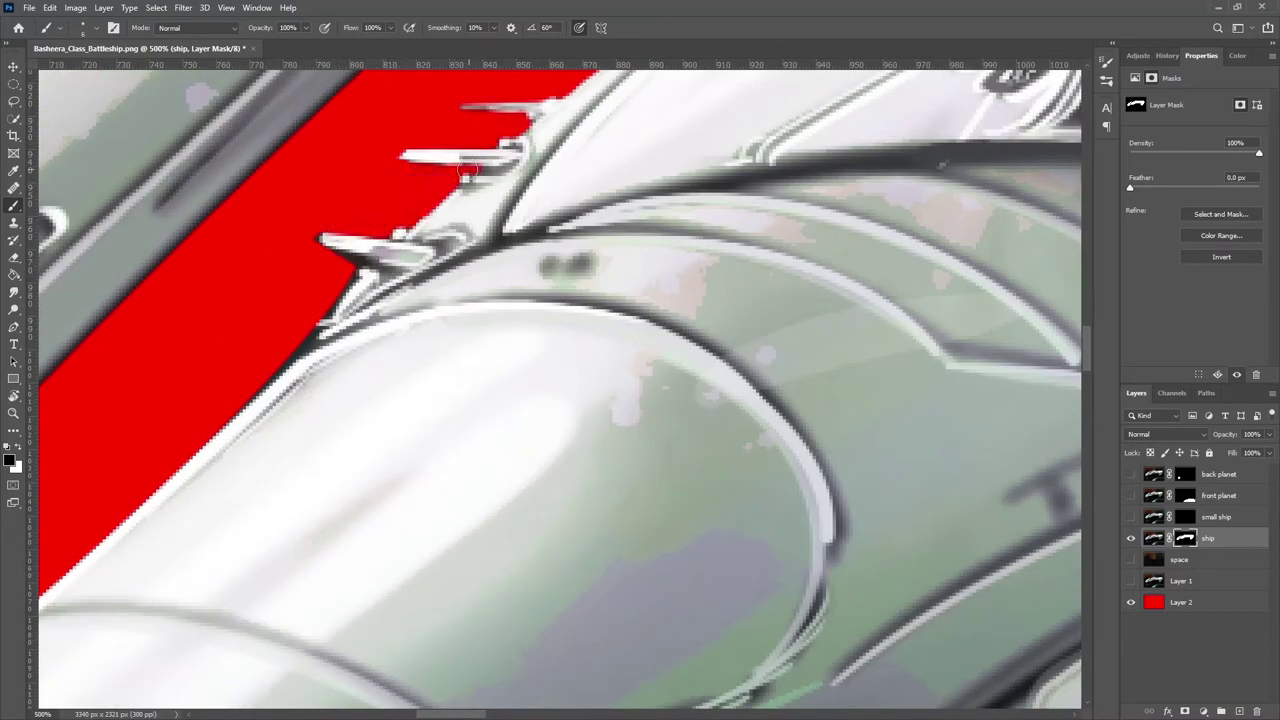
Hide the fringe along the hull edge up to the window section.
{"action": "left_click_drag", "start_coordinate": [353, 290], "coordinate": [483, 170]}
{"action": "mouse_move", "coordinate": [445, 218]}
{"action": "left_mouse_down"}
{"action": "mouse_move", "coordinate": [337, 338]}
{"action": "mouse_move", "coordinate": [507, 188]}
{"action": "left_mouse_up"}
{"action": "left_click_drag", "start_coordinate": [505, 190], "coordinate": [310, 365]}
{"action": "left_click_drag", "start_coordinate": [310, 365], "coordinate": [450, 210]}
{"action": "mouse_move", "coordinate": [320, 287]}
{"action": "left_mouse_down"}
{"action": "mouse_move", "coordinate": [515, 157]}
{"action": "mouse_move", "coordinate": [476, 108]}
{"action": "left_mouse_up"}
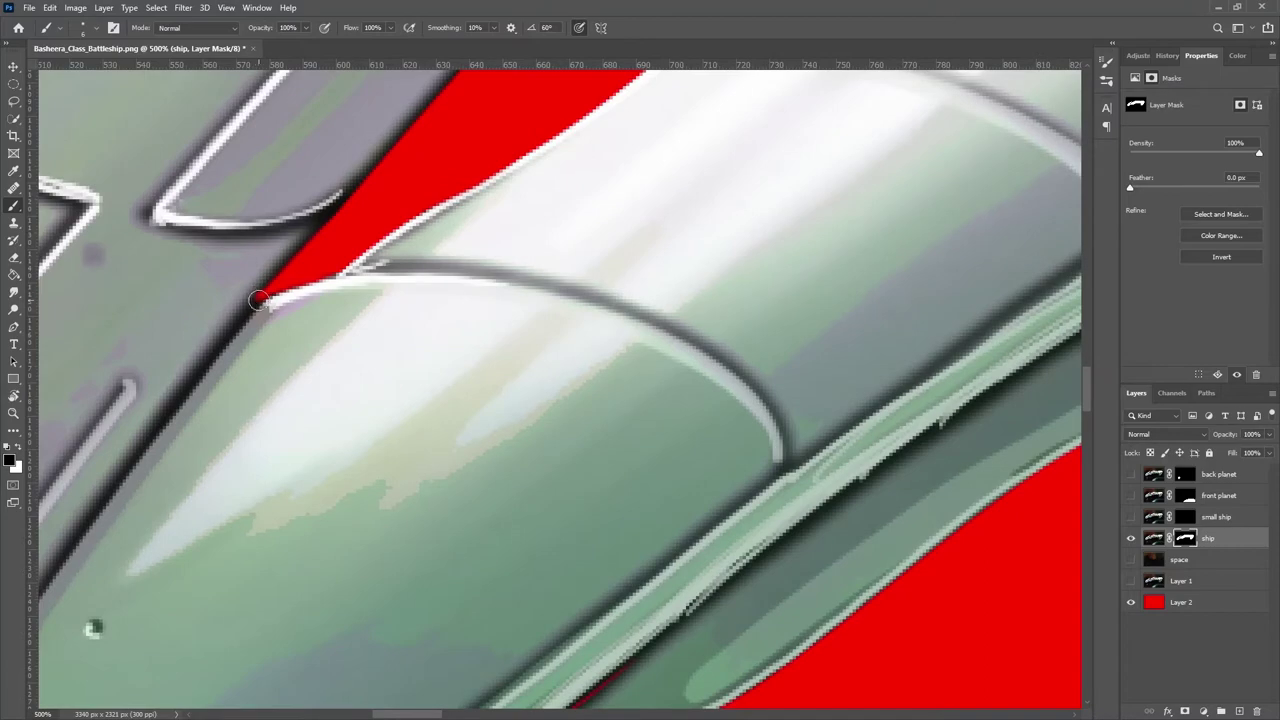
{"action": "left_click_drag", "start_coordinate": [354, 200], "coordinate": [121, 383]}
Mask the fringe on the upper edge around the hull protrusion past the windows.
{"action": "left_click_drag", "start_coordinate": [260, 229], "coordinate": [130, 260]}
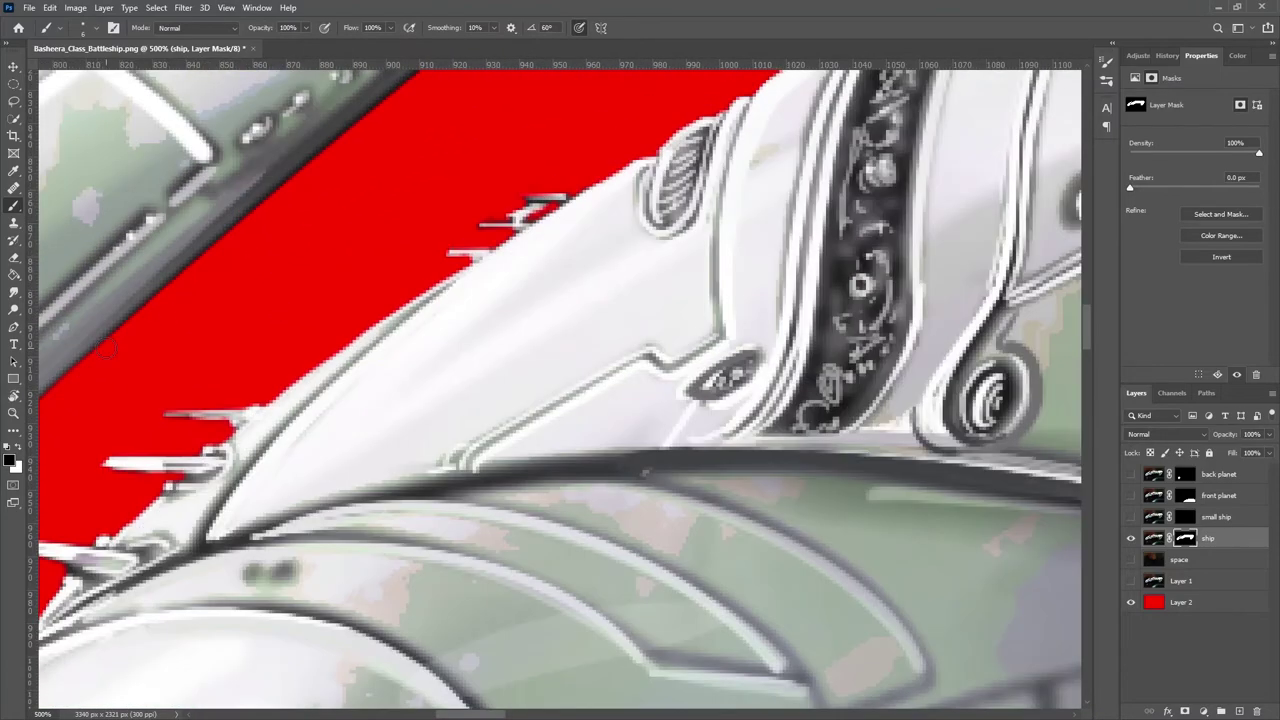
{"action": "left_click_drag", "start_coordinate": [384, 184], "coordinate": [278, 352]}
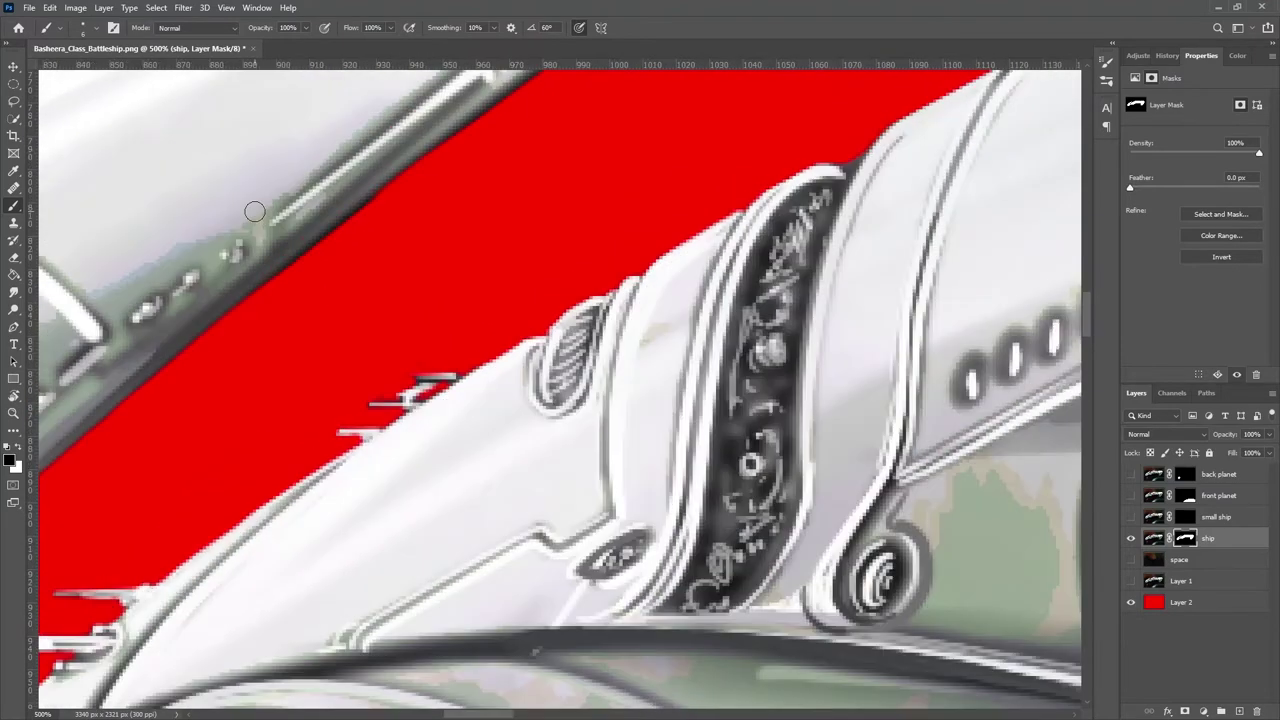
{"action": "left_click_drag", "start_coordinate": [511, 151], "coordinate": [291, 331]}
{"action": "left_click_drag", "start_coordinate": [546, 142], "coordinate": [700, 374]}
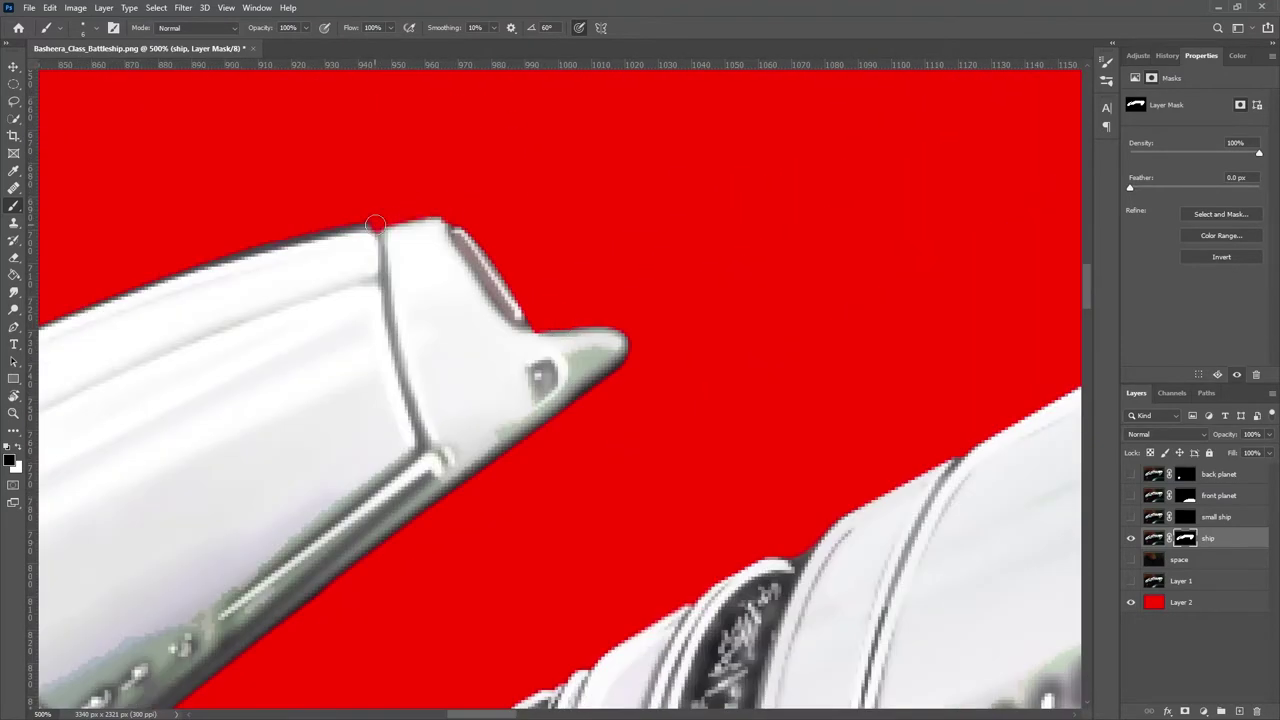
{"action": "left_click_drag", "start_coordinate": [375, 224], "coordinate": [600, 170]}
{"action": "left_click_drag", "start_coordinate": [505, 186], "coordinate": [212, 290]}
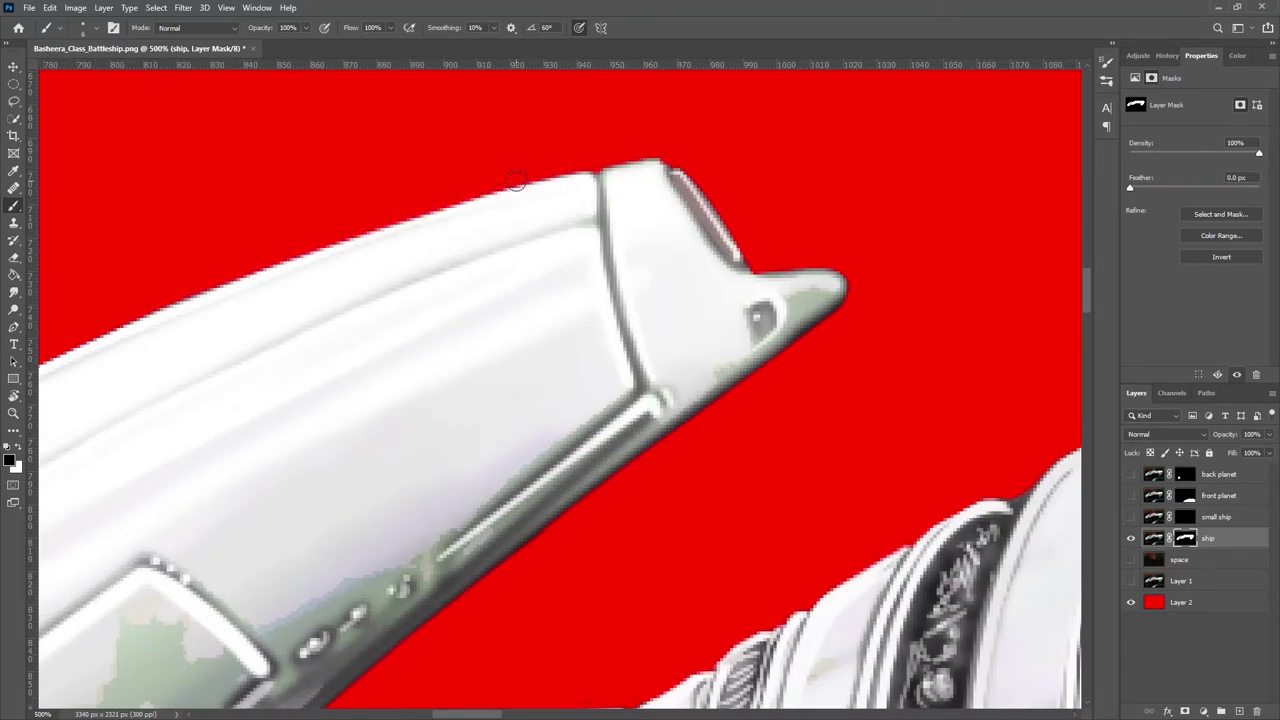
{"action": "left_click_drag", "start_coordinate": [150, 380], "coordinate": [566, 223]}
Trim the upper hull edge near the cockpit window and cyan lights.
{"action": "left_click_drag", "start_coordinate": [100, 367], "coordinate": [516, 210]}
{"action": "left_click_drag", "start_coordinate": [302, 355], "coordinate": [448, 230]}
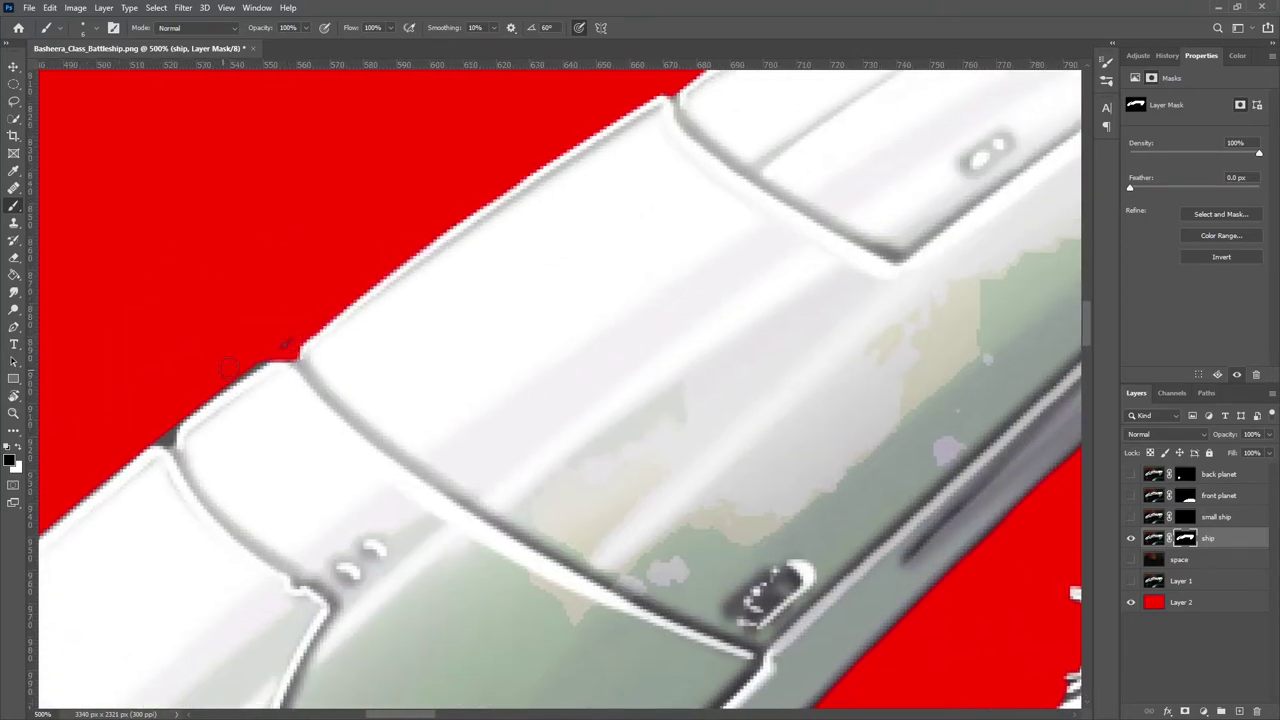
{"action": "left_click_drag", "start_coordinate": [304, 353], "coordinate": [447, 196]}
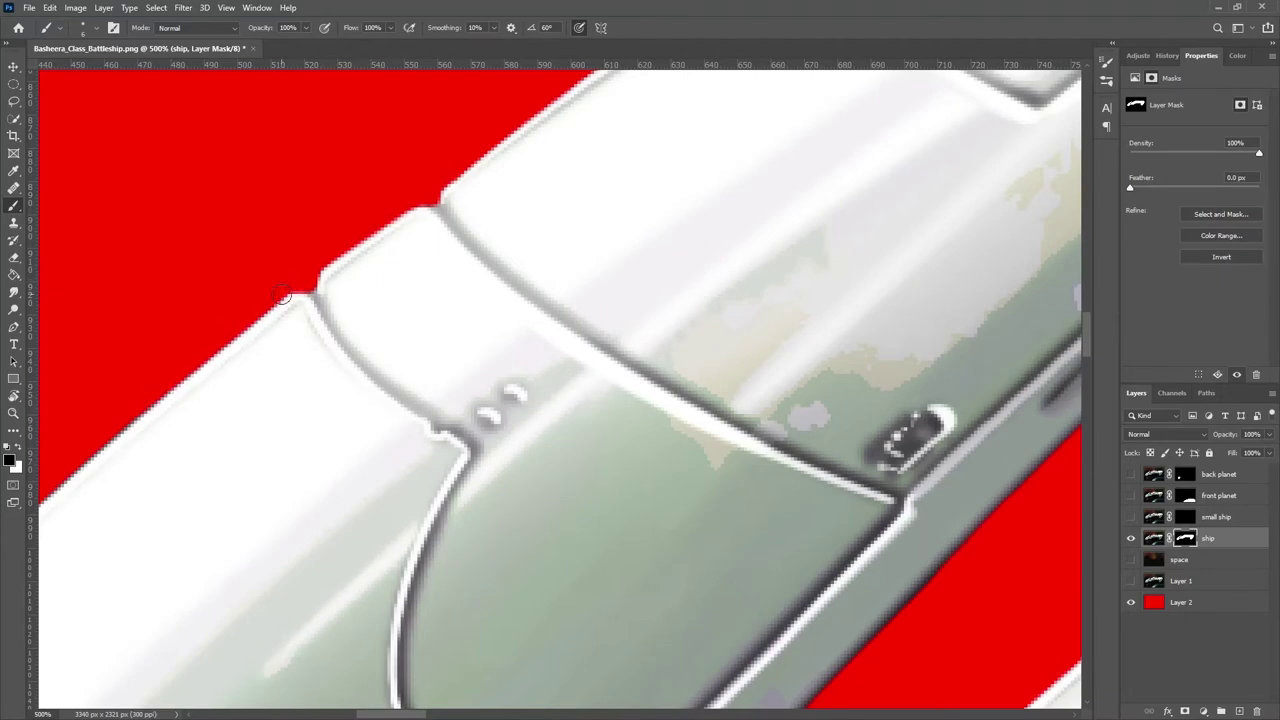
{"action": "left_click_drag", "start_coordinate": [200, 370], "coordinate": [367, 211]}
{"action": "left_click_drag", "start_coordinate": [108, 367], "coordinate": [378, 187]}
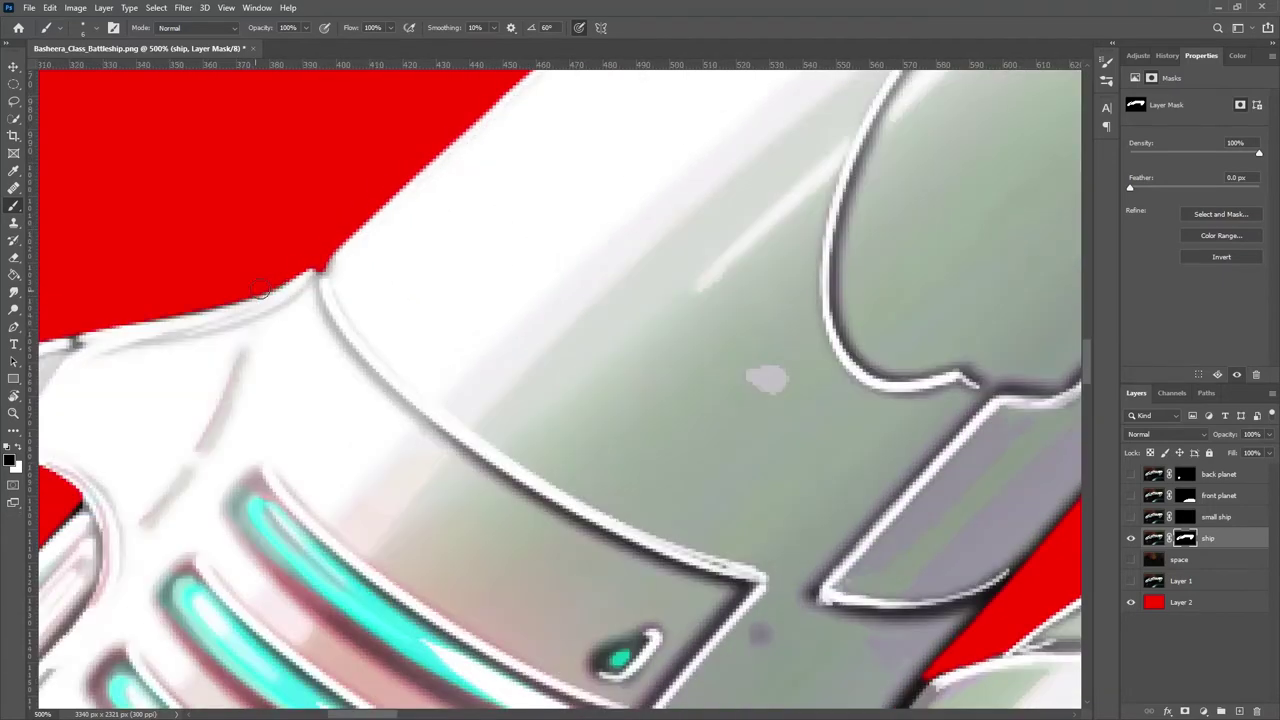
{"action": "mouse_move", "coordinate": [262, 290]}
{"action": "left_mouse_down"}
{"action": "mouse_move", "coordinate": [140, 318]}
{"action": "mouse_move", "coordinate": [440, 165]}
{"action": "left_mouse_up"}
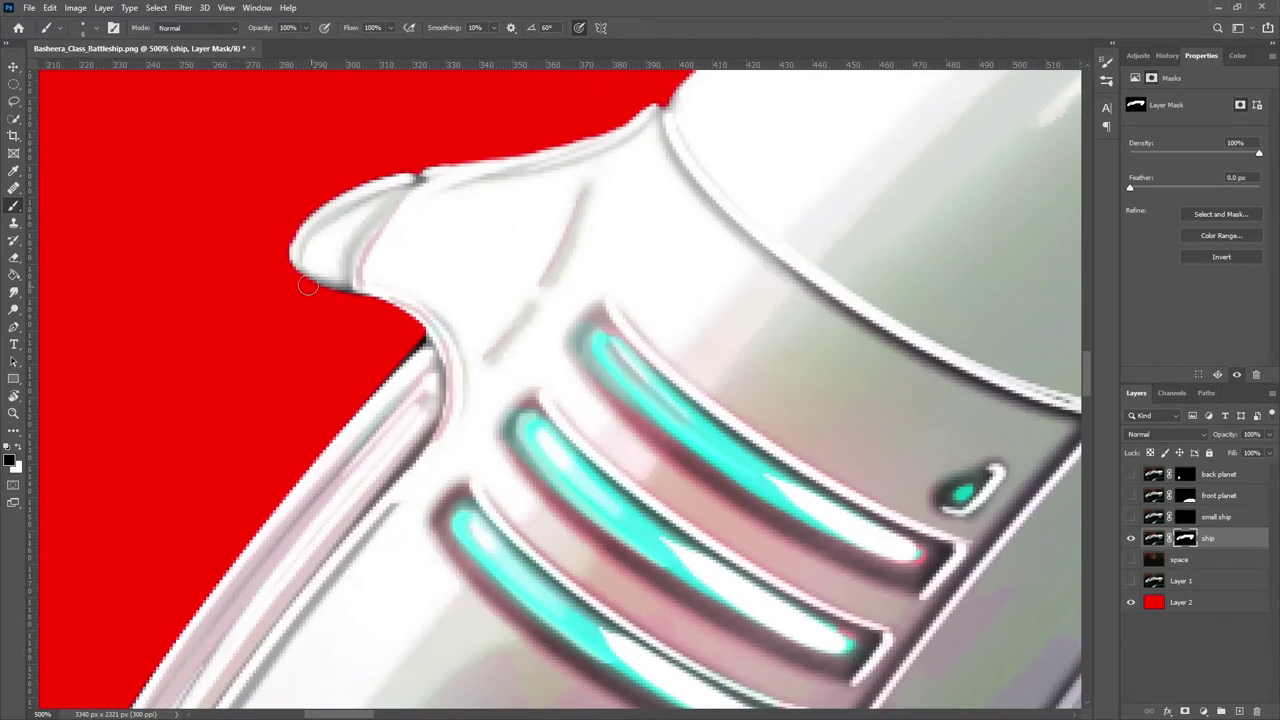
{"action": "left_click_drag", "start_coordinate": [420, 338], "coordinate": [345, 430]}
{"action": "mouse_move", "coordinate": [200, 620]}
{"action": "left_mouse_down"}
{"action": "mouse_move", "coordinate": [374, 434]}
{"action": "mouse_move", "coordinate": [477, 180]}
{"action": "left_mouse_up"}
Retrace the hull edge on the mask after undoing a stray stroke.
{"action": "left_click_drag", "start_coordinate": [300, 465], "coordinate": [350, 378]}
{"action": "key", "text": "ctrl+z"}
{"action": "mouse_move", "coordinate": [405, 313]}
{"action": "left_mouse_down"}
{"action": "mouse_move", "coordinate": [350, 372]}
{"action": "mouse_move", "coordinate": [237, 603]}
{"action": "mouse_move", "coordinate": [304, 343]}
{"action": "left_mouse_up"}
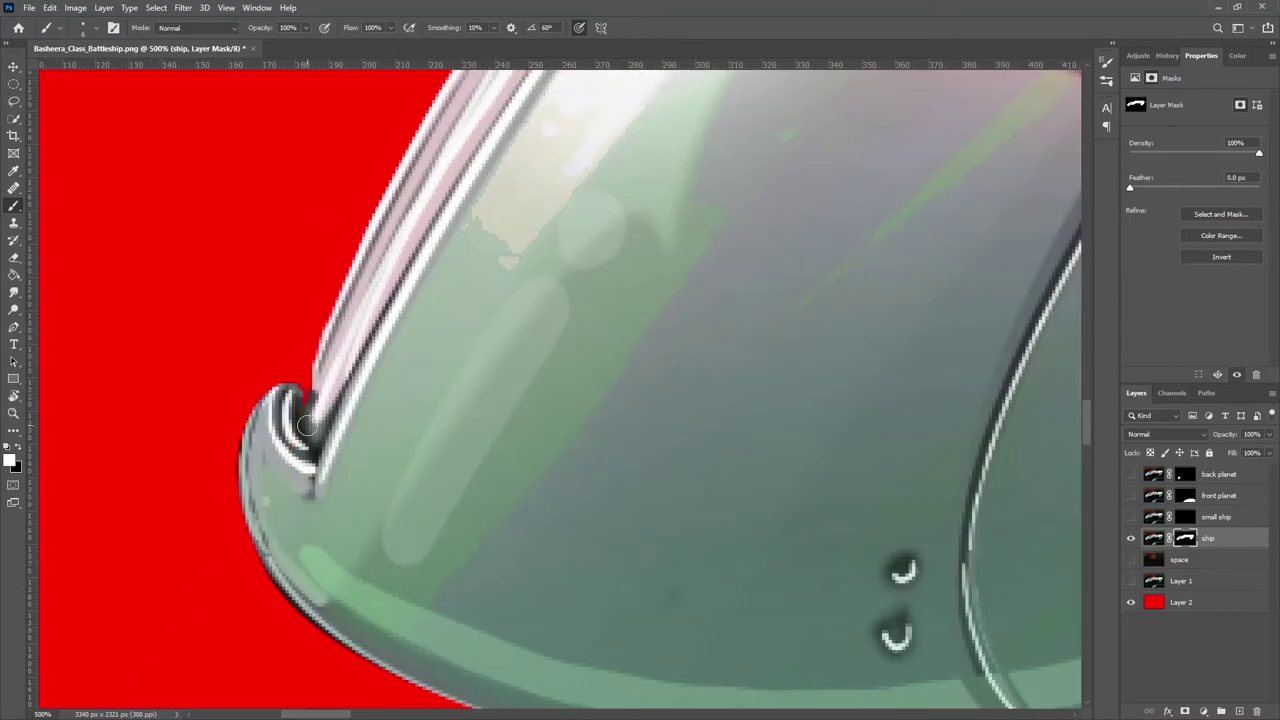
{"action": "left_click_drag", "start_coordinate": [245, 435], "coordinate": [170, 378]}
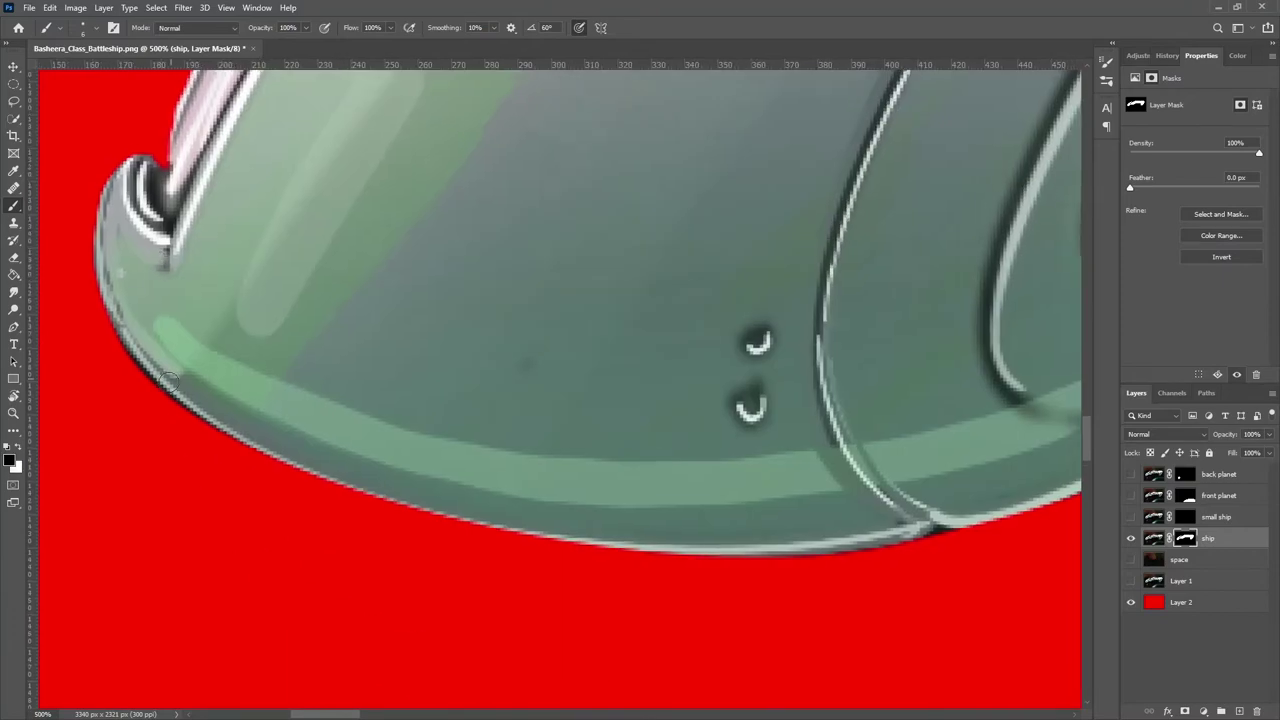
{"action": "left_click_drag", "start_coordinate": [931, 533], "coordinate": [603, 577]}
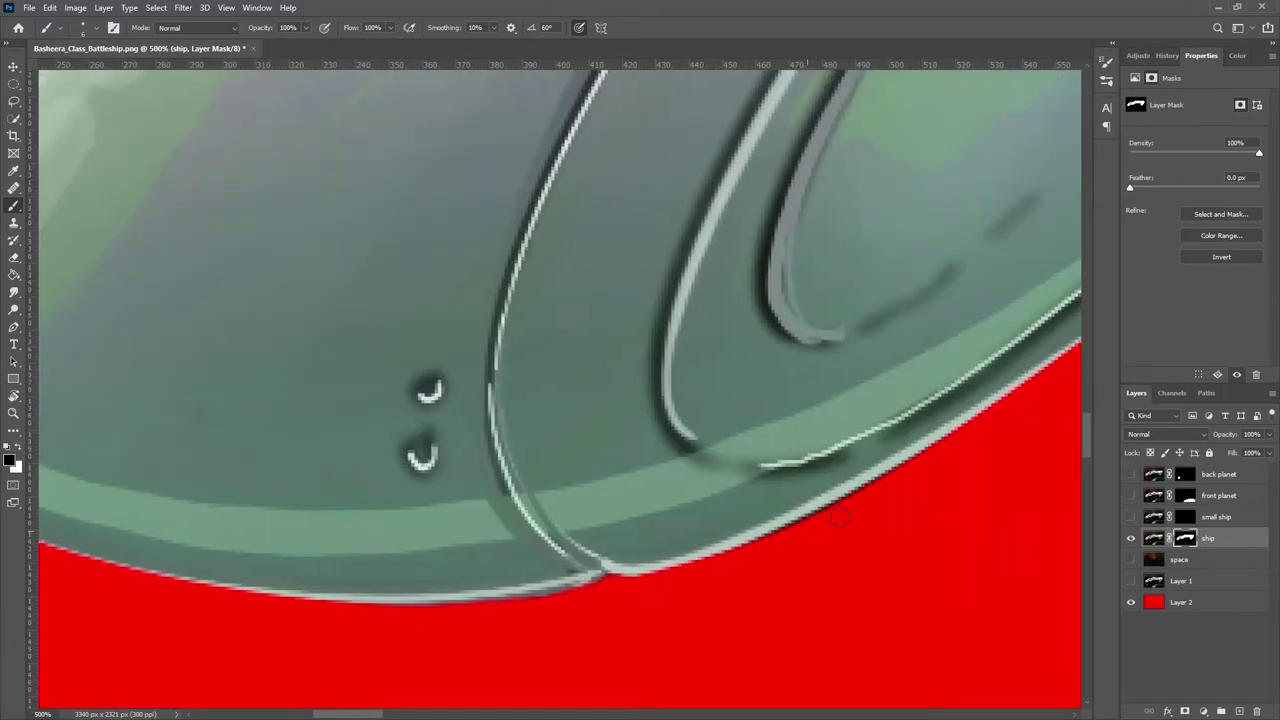
{"action": "left_click_drag", "start_coordinate": [760, 494], "coordinate": [388, 561]}
Paint white to restore, trim the lower hull edge, and save as Basheera_Class_Battleship.psd.
{"action": "scroll", "coordinate": [358, 568], "scroll_direction": "right", "scroll_amount": 5}
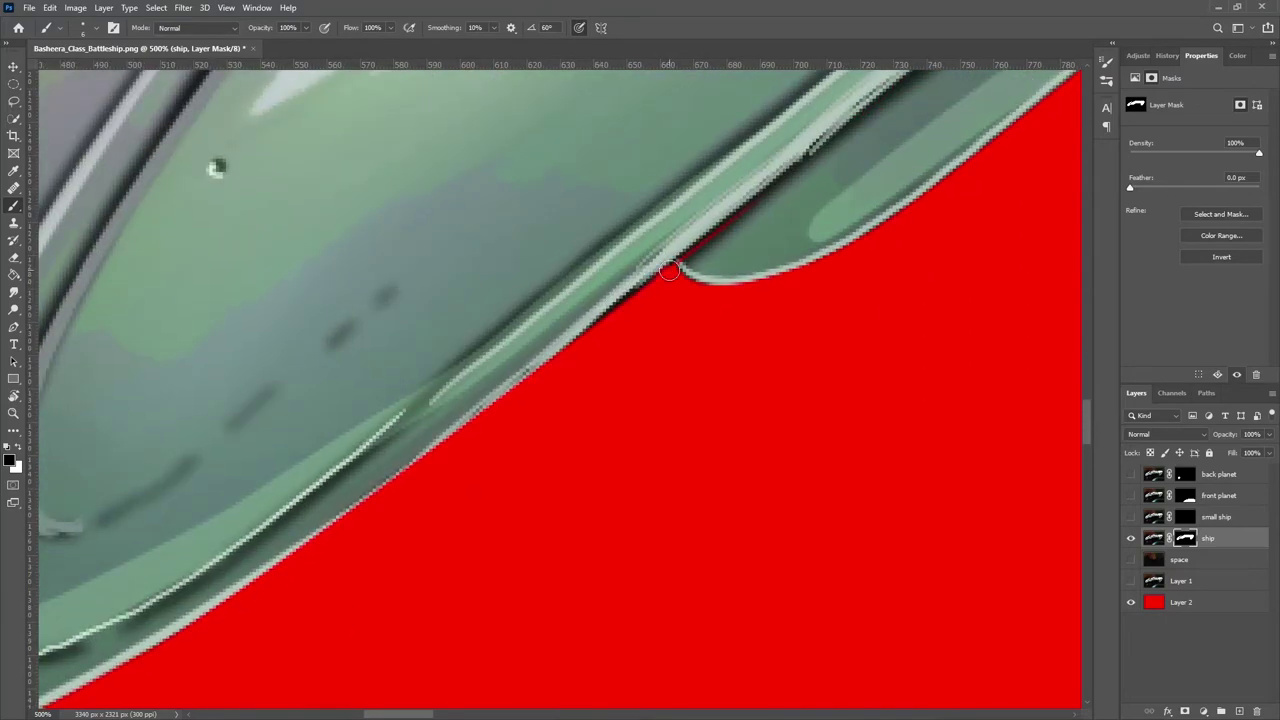
{"action": "key", "text": "x"}
{"action": "scroll", "coordinate": [671, 274], "scroll_direction": "right", "scroll_amount": 5}
{"action": "scroll", "coordinate": [599, 323], "scroll_direction": "up", "scroll_amount": 2}
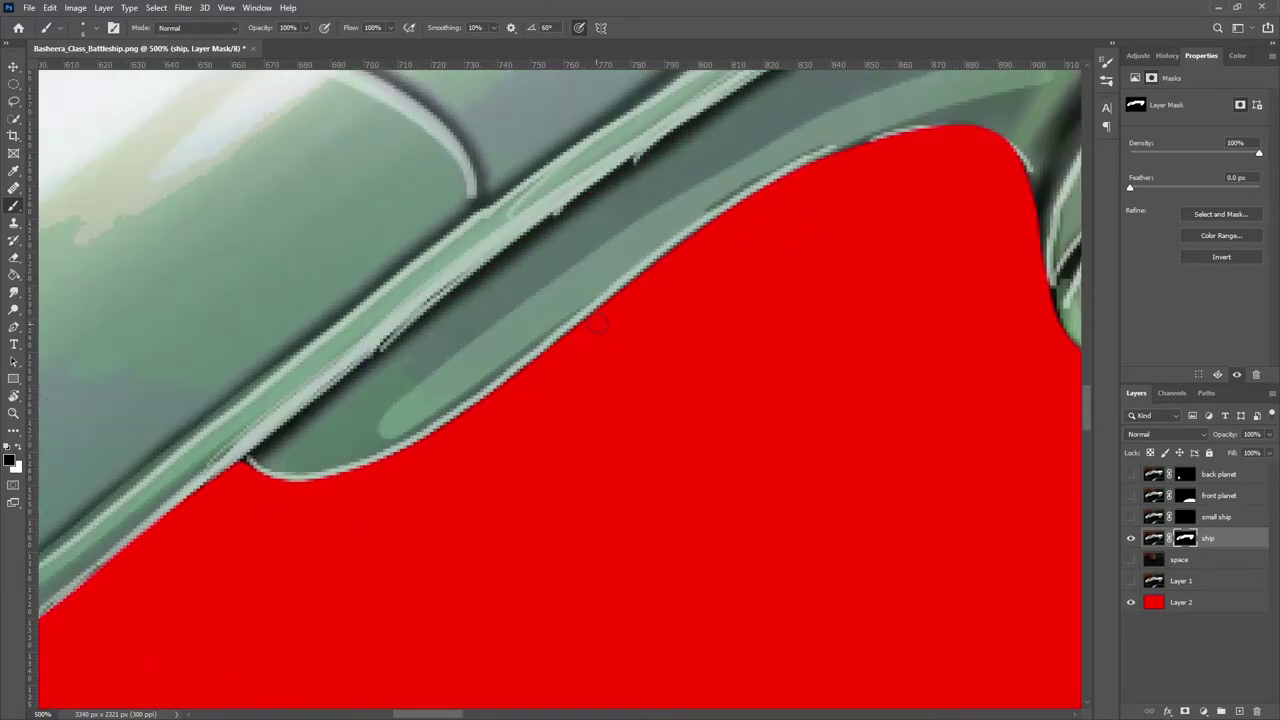
{"action": "scroll", "coordinate": [466, 424], "scroll_direction": "right", "scroll_amount": 5}
{"action": "scroll", "coordinate": [430, 360], "scroll_direction": "up", "scroll_amount": 1}
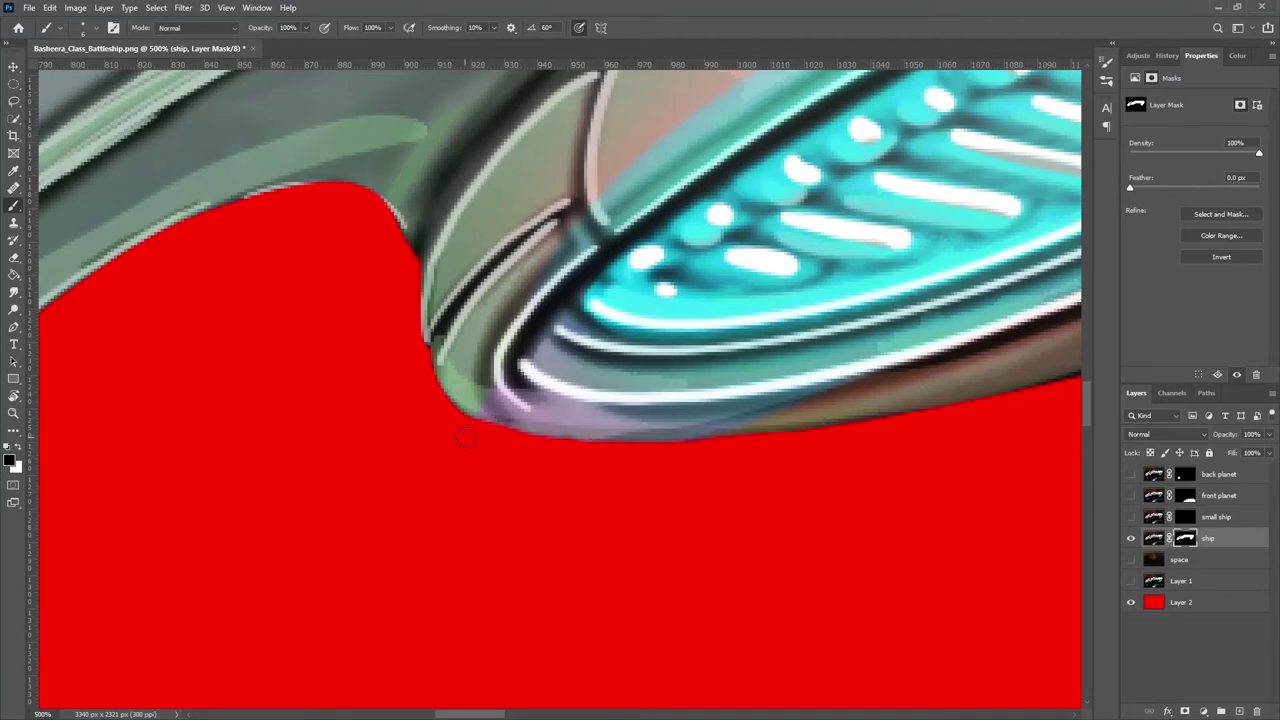
{"action": "scroll", "coordinate": [580, 486], "scroll_direction": "right", "scroll_amount": 2}
{"action": "scroll", "coordinate": [580, 486], "scroll_direction": "up", "scroll_amount": 1}
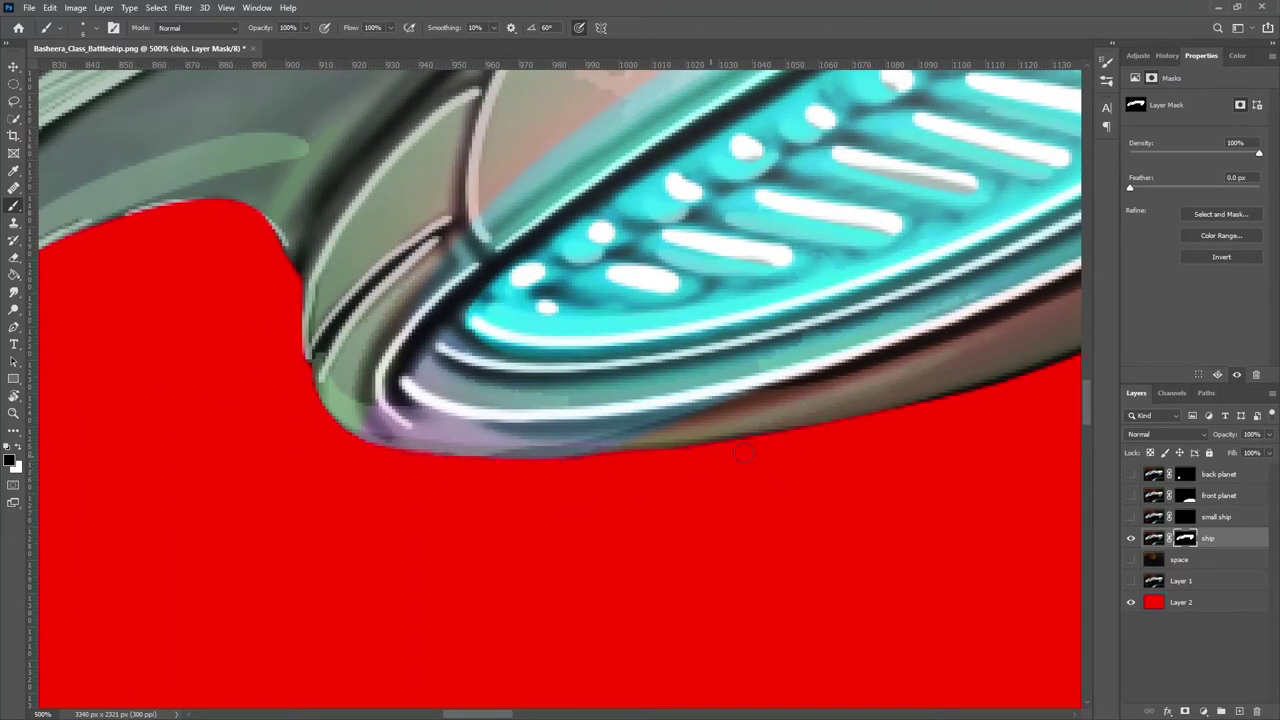
{"action": "scroll", "coordinate": [780, 364], "scroll_direction": "right", "scroll_amount": 4}
{"action": "scroll", "coordinate": [780, 364], "scroll_direction": "up", "scroll_amount": 1}
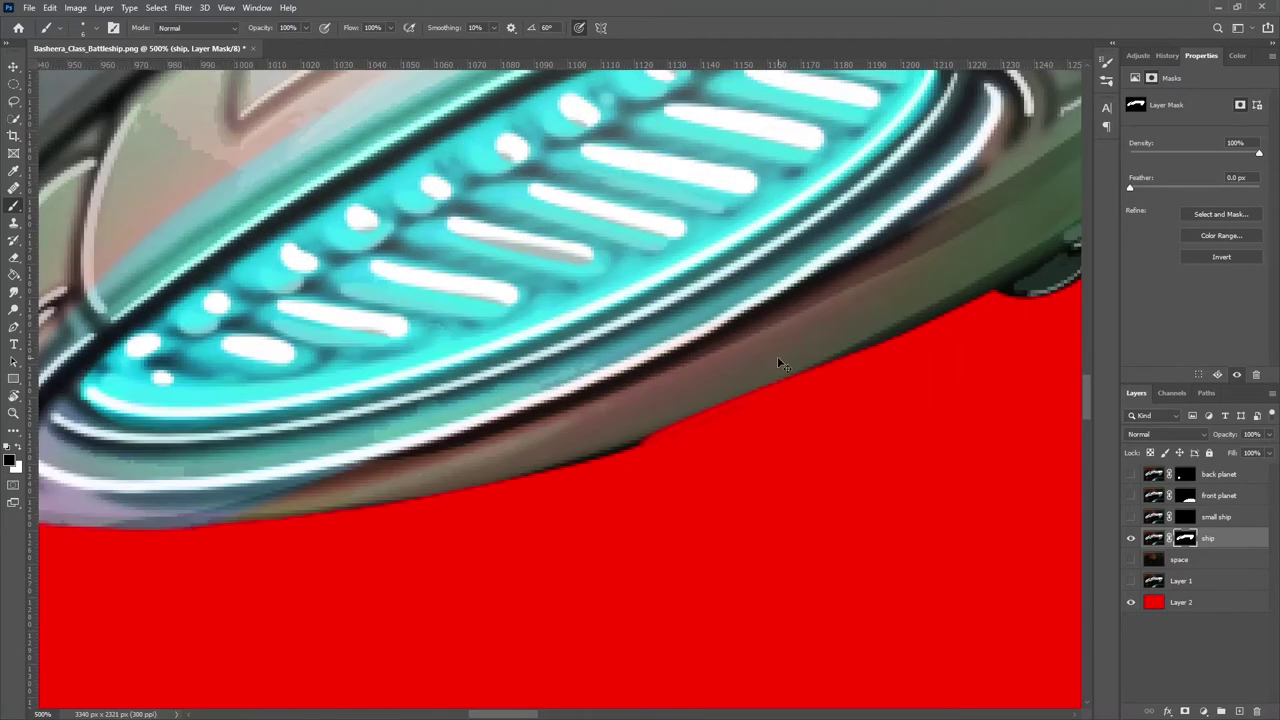
{"action": "left_click_drag", "start_coordinate": [780, 364], "coordinate": [990, 306]}
{"action": "left_click_drag", "start_coordinate": [707, 430], "coordinate": [654, 446]}
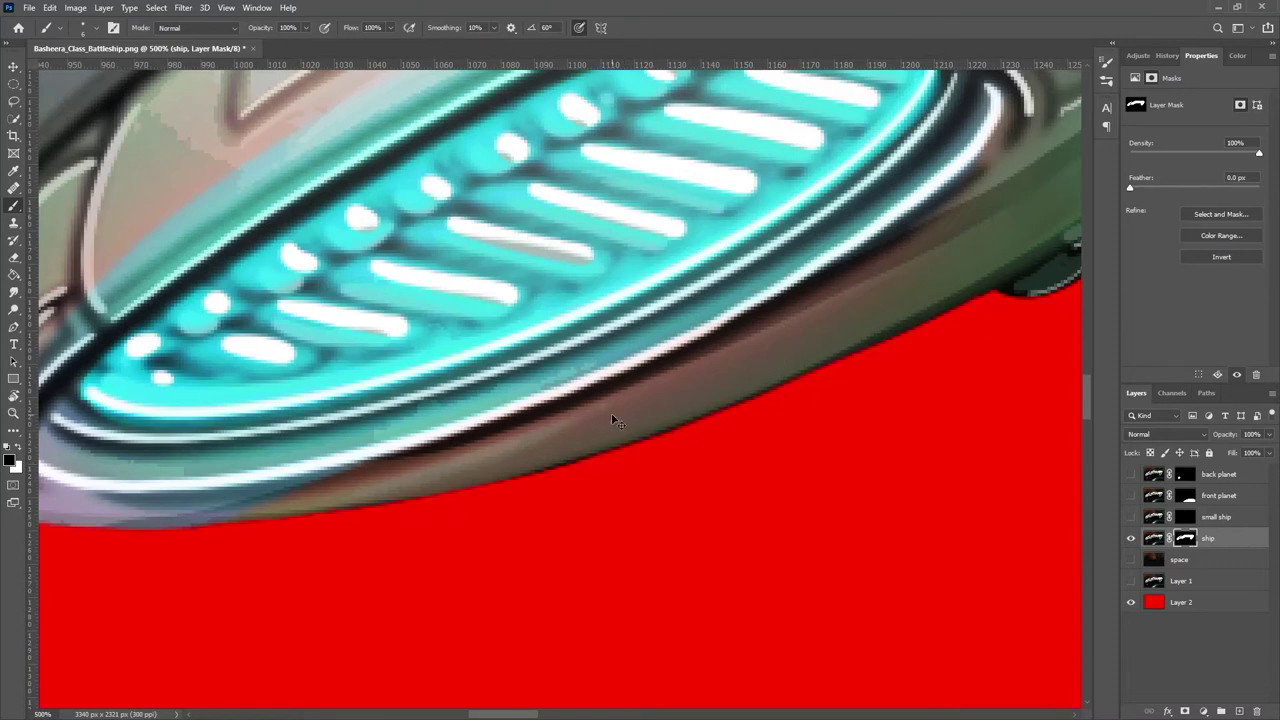
{"action": "key", "text": "ctrl+shift+s"}
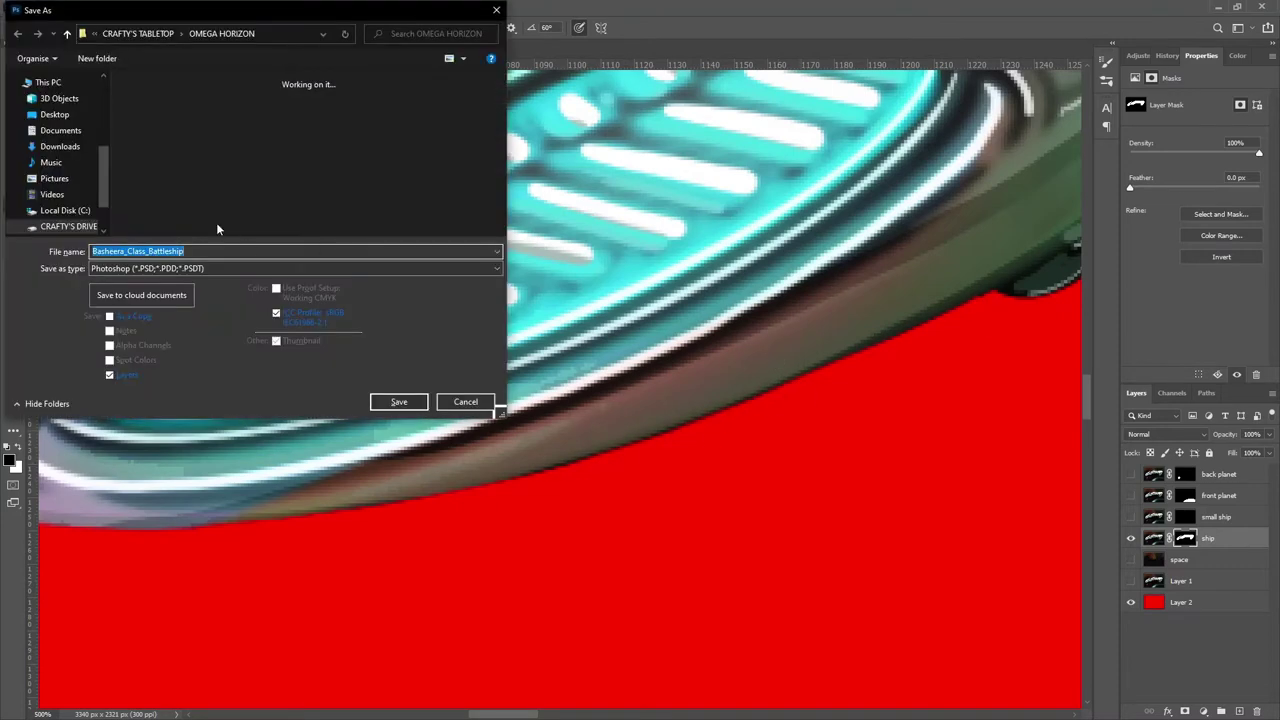
Confirm the PSD save options and hide the dark hull between the thruster prongs.
{"action": "key", "text": "Return"}
{"action": "key", "text": "Return"}
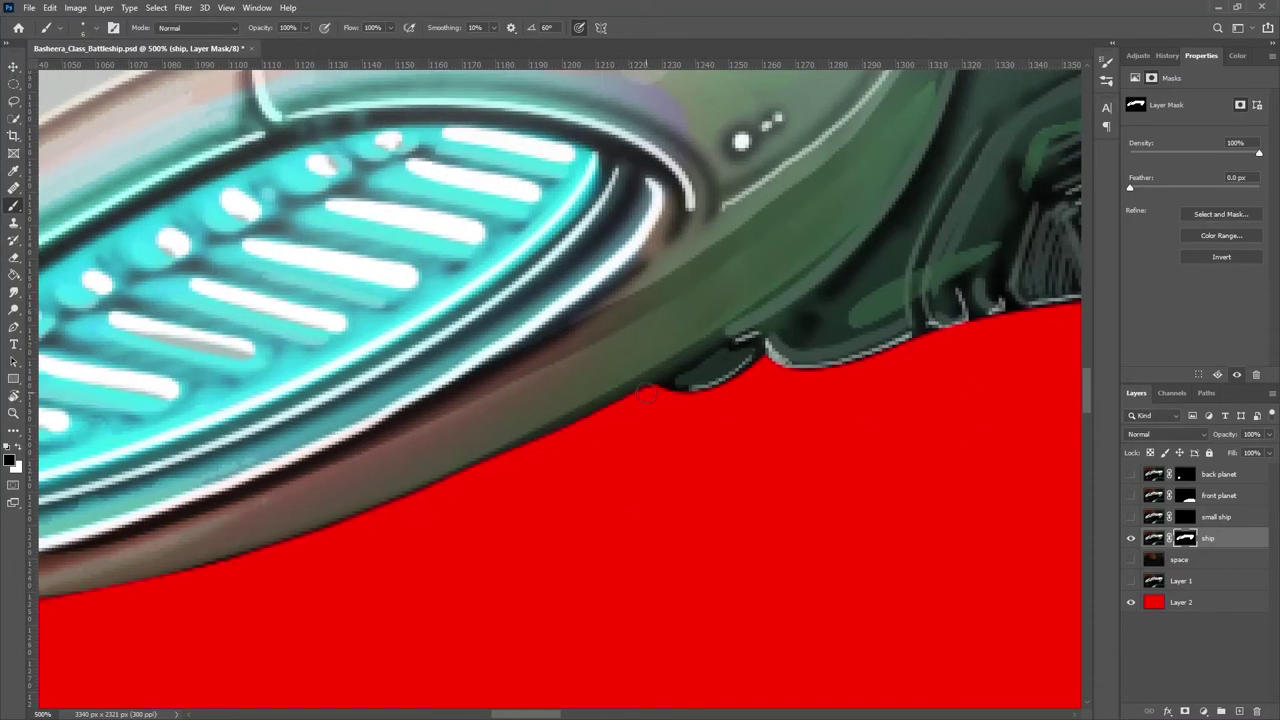
{"action": "left_click_drag", "start_coordinate": [646, 396], "coordinate": [510, 448]}
{"action": "mouse_move", "coordinate": [919, 341]}
{"action": "left_mouse_down"}
{"action": "mouse_move", "coordinate": [697, 420]}
{"action": "mouse_move", "coordinate": [320, 417]}
{"action": "left_mouse_up"}
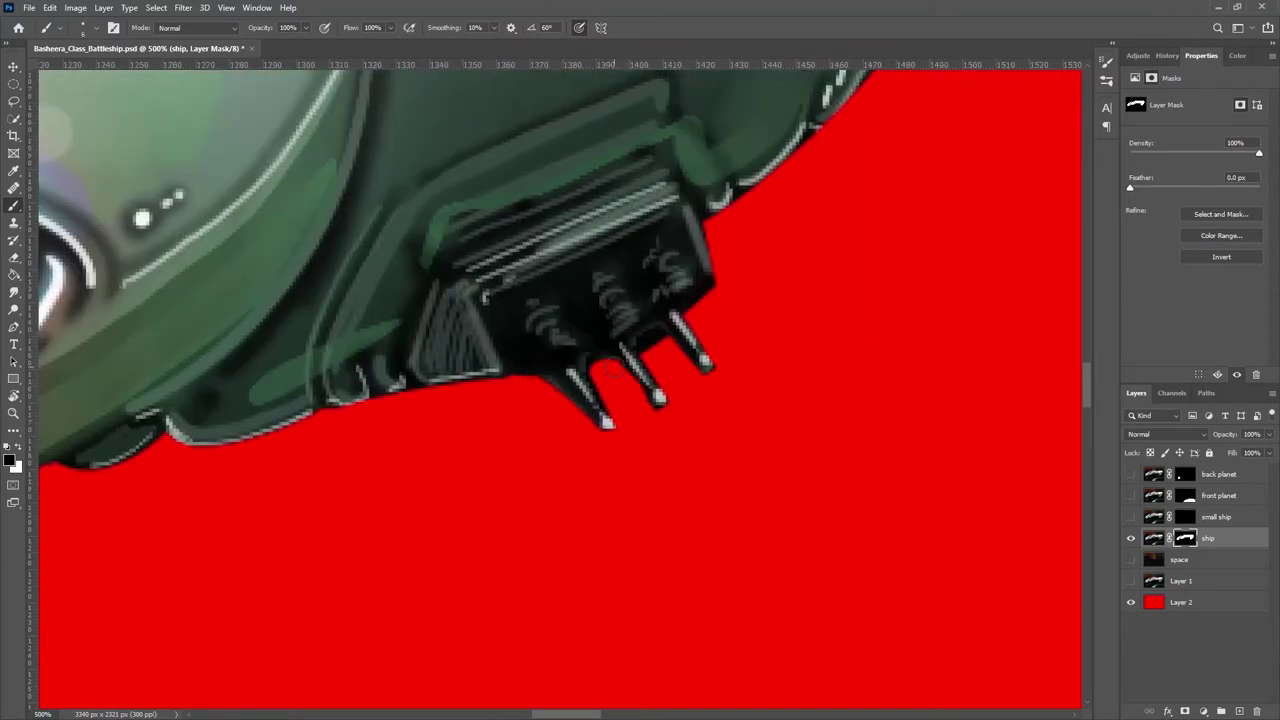
{"action": "mouse_move", "coordinate": [641, 399]}
{"action": "left_mouse_down"}
{"action": "mouse_move", "coordinate": [689, 348]}
{"action": "mouse_move", "coordinate": [703, 379]}
{"action": "left_mouse_up"}
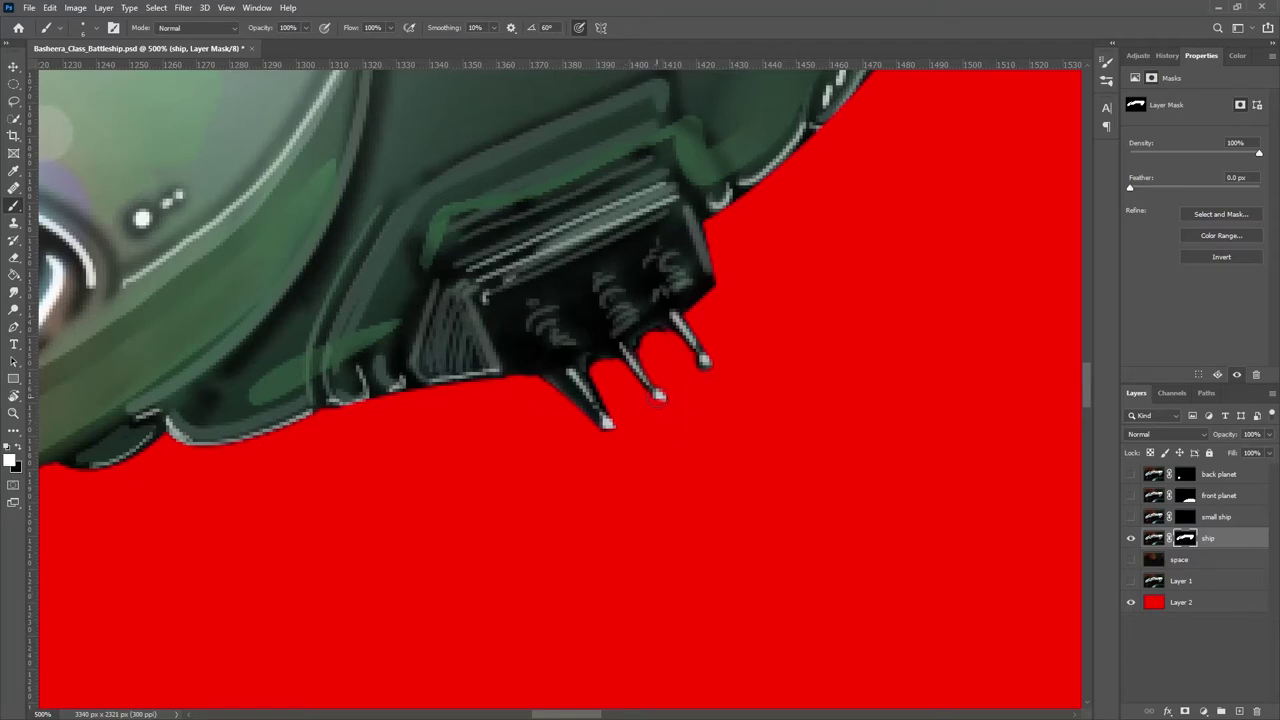
{"action": "key", "text": "x"}
{"action": "left_click_drag", "start_coordinate": [592, 408], "coordinate": [560, 382]}
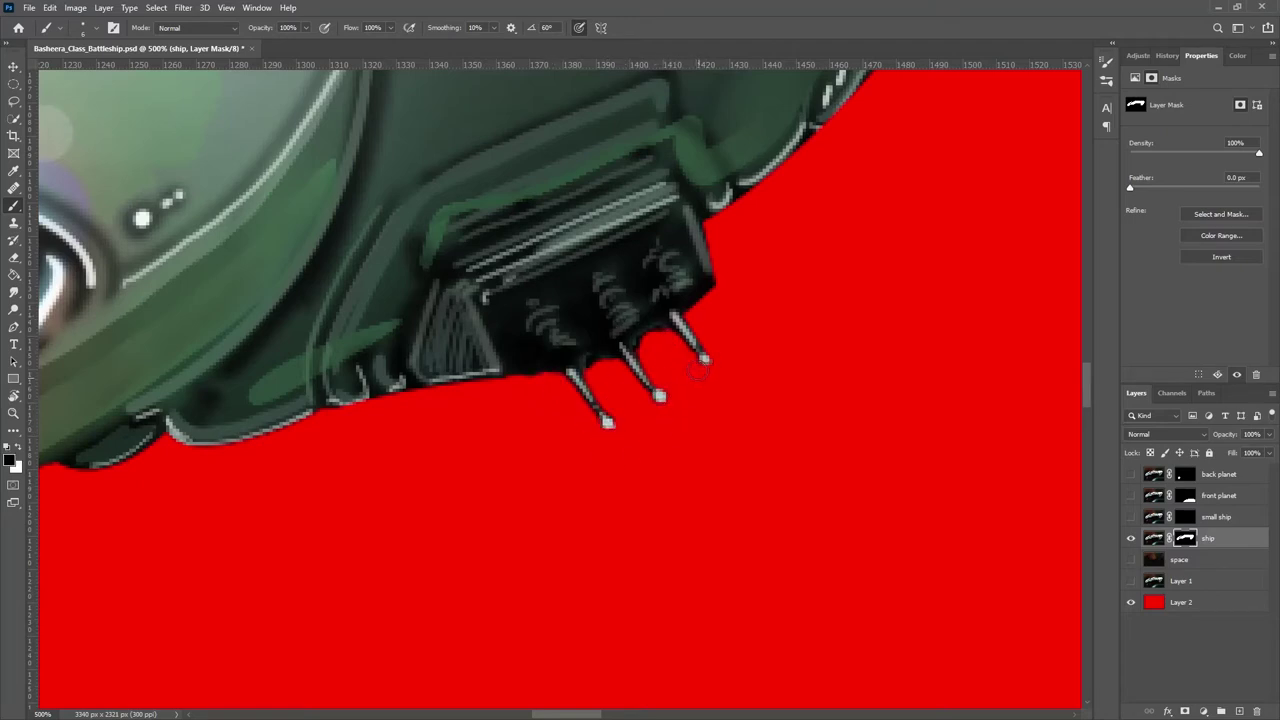
Clean the mask around the antenna spikes, hiding dark patches and restoring spike edges.
{"action": "left_click_drag", "start_coordinate": [738, 198], "coordinate": [483, 368]}
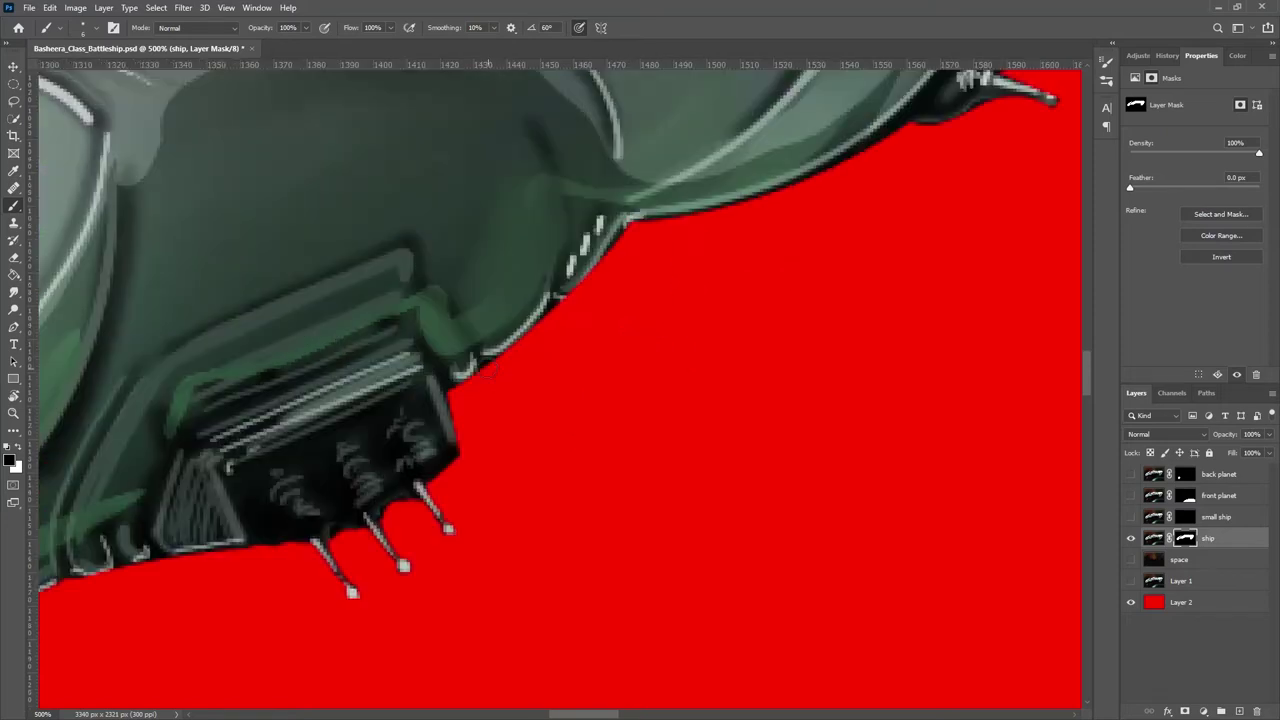
{"action": "left_click_drag", "start_coordinate": [624, 226], "coordinate": [454, 336]}
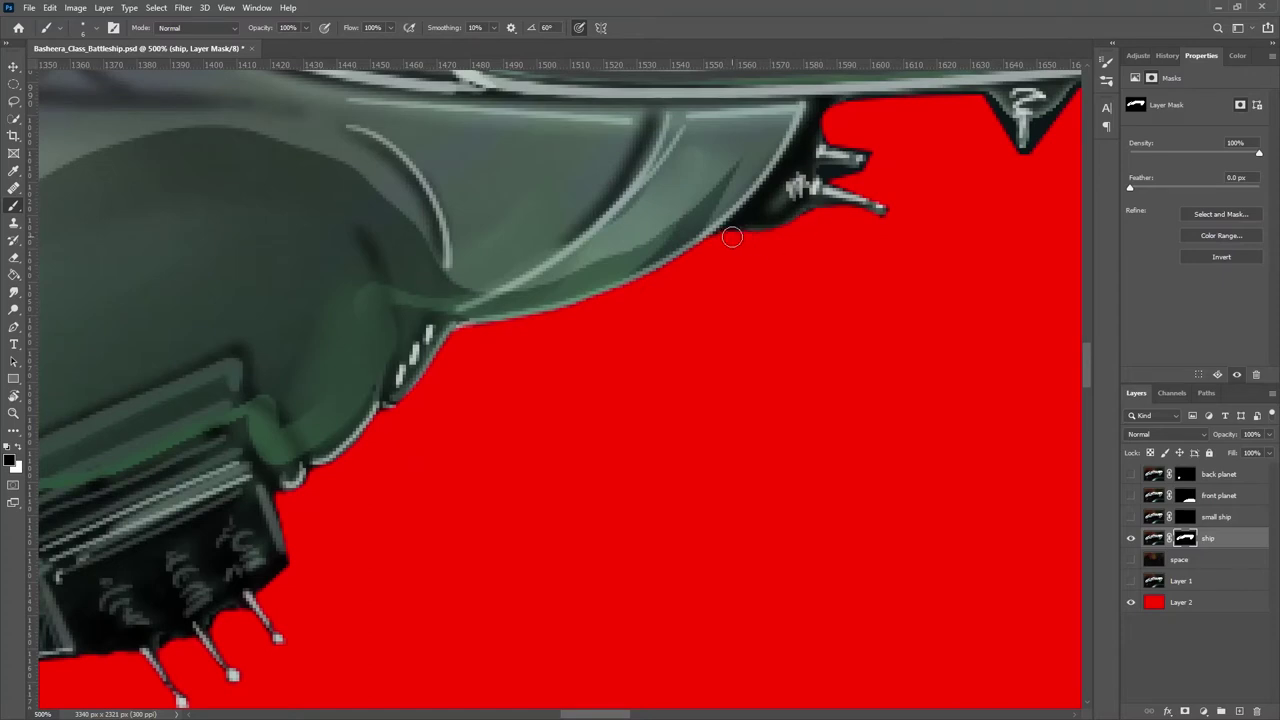
{"action": "left_click_drag", "start_coordinate": [732, 237], "coordinate": [678, 328]}
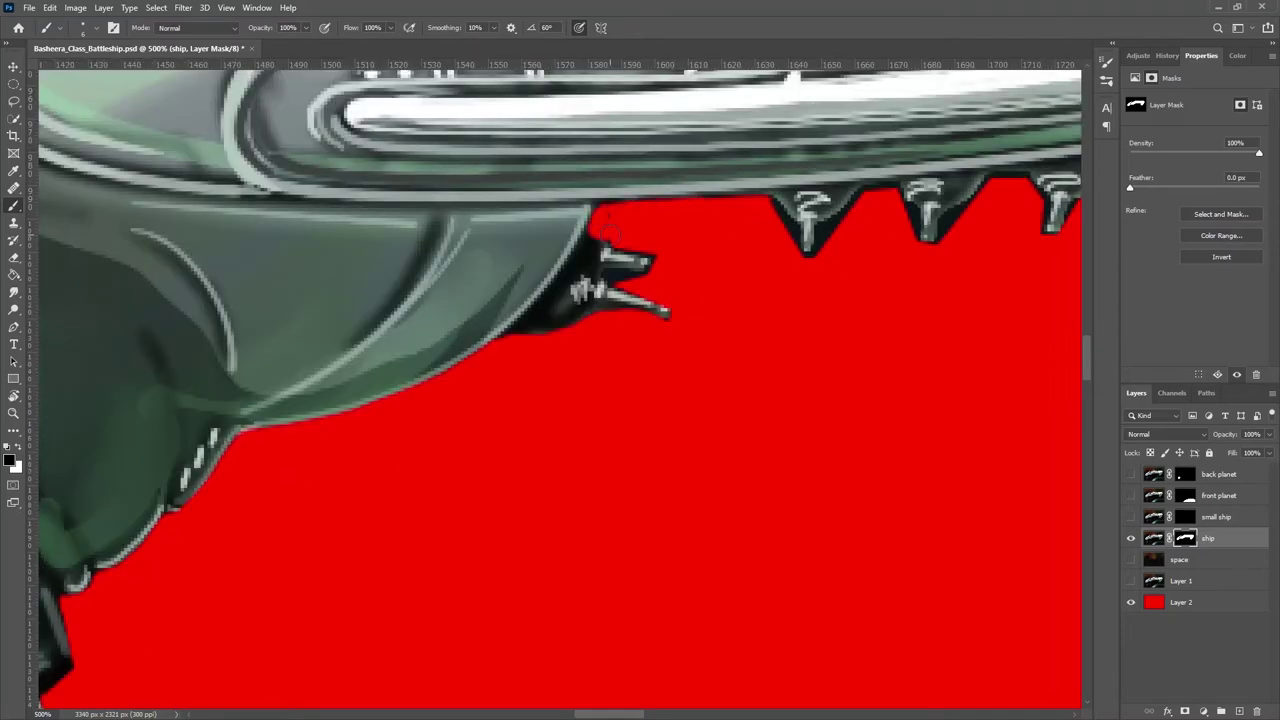
{"action": "left_click_drag", "start_coordinate": [638, 274], "coordinate": [614, 281]}
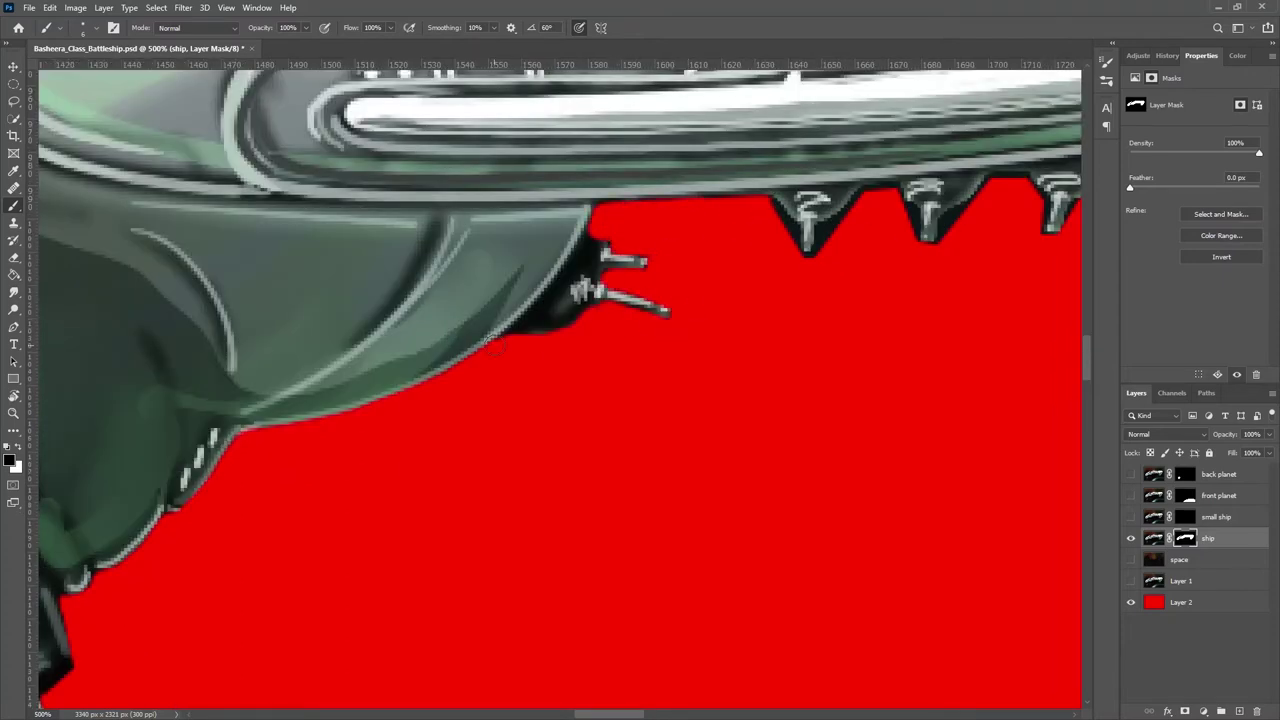
{"action": "scroll", "coordinate": [497, 344], "scroll_direction": "up", "scroll_amount": 2}
{"action": "scroll", "coordinate": [497, 344], "scroll_direction": "right", "scroll_amount": 4}
{"action": "left_click_drag", "start_coordinate": [476, 363], "coordinate": [468, 327]}
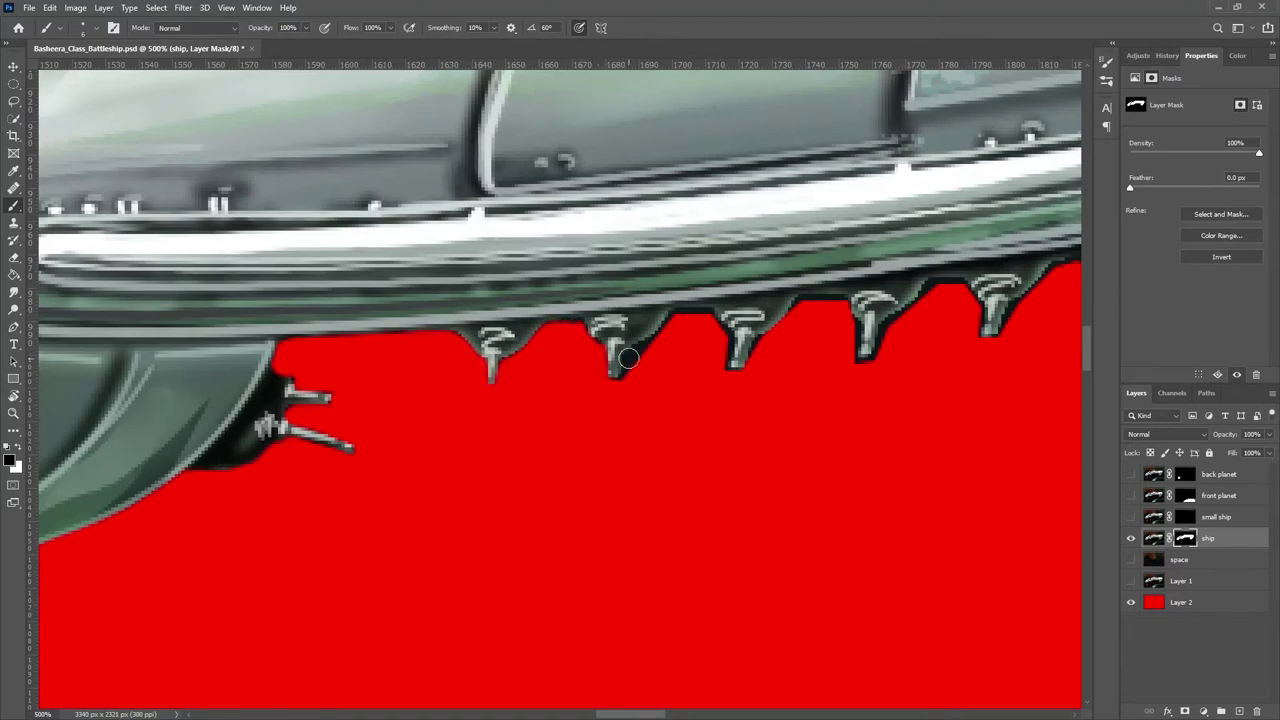
{"action": "left_click_drag", "start_coordinate": [628, 358], "coordinate": [656, 333]}
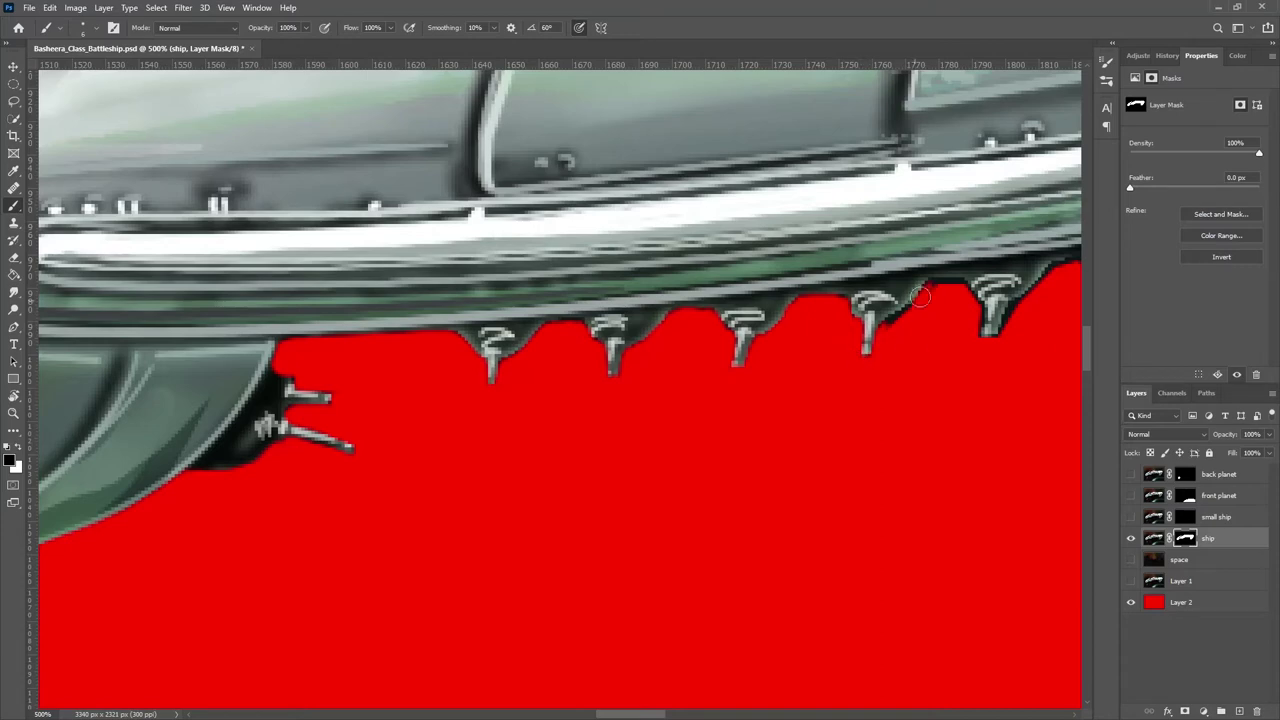
Hide the dark strip under the hull edge and the background around the left thruster.
{"action": "left_click_drag", "start_coordinate": [903, 318], "coordinate": [568, 351]}
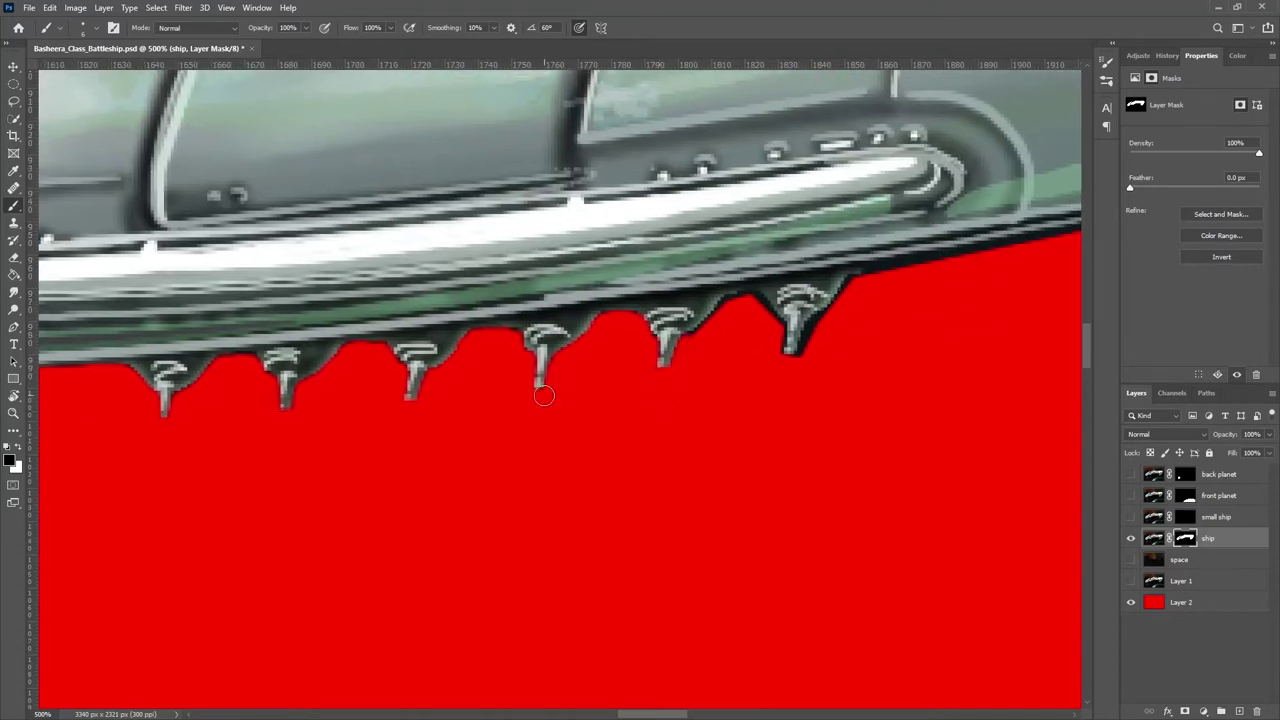
{"action": "left_click_drag", "start_coordinate": [783, 315], "coordinate": [540, 335]}
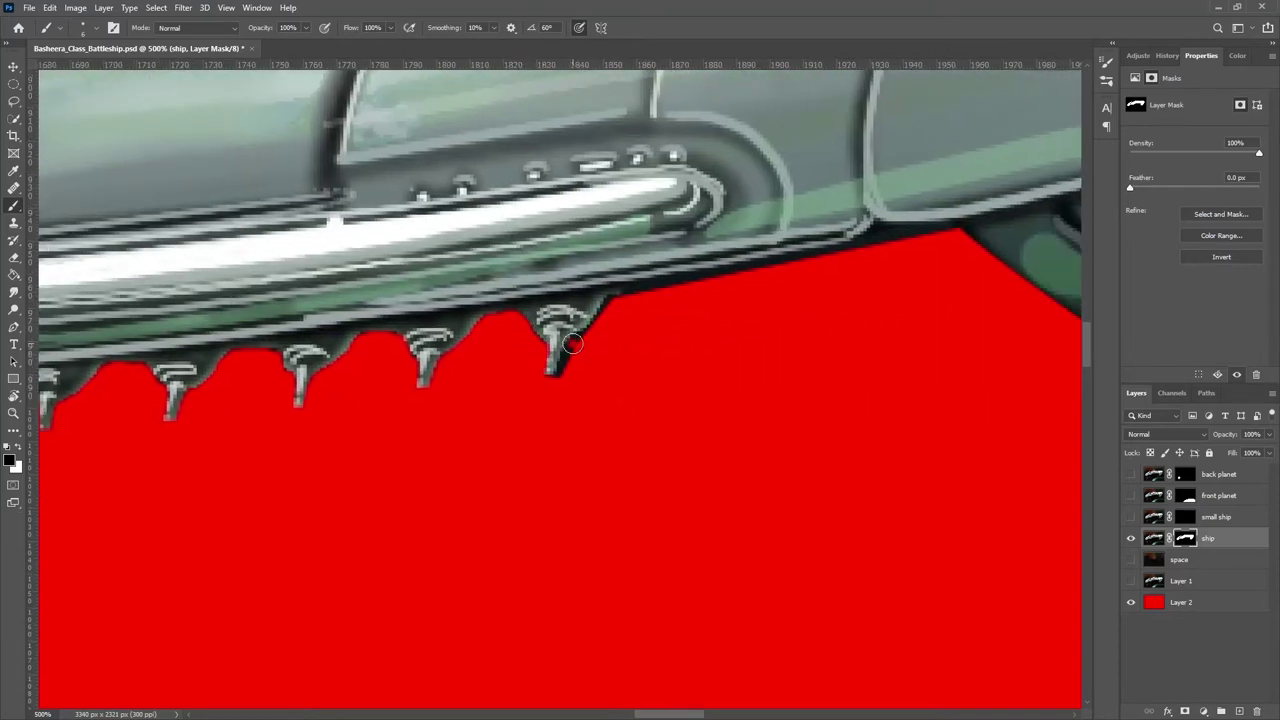
{"action": "mouse_move", "coordinate": [870, 232]}
{"action": "left_mouse_down"}
{"action": "mouse_move", "coordinate": [617, 299]}
{"action": "mouse_move", "coordinate": [758, 267]}
{"action": "mouse_move", "coordinate": [628, 287]}
{"action": "left_mouse_up"}
{"action": "mouse_move", "coordinate": [947, 229]}
{"action": "left_mouse_down"}
{"action": "mouse_move", "coordinate": [897, 228]}
{"action": "mouse_move", "coordinate": [935, 226]}
{"action": "mouse_move", "coordinate": [651, 449]}
{"action": "left_mouse_up"}
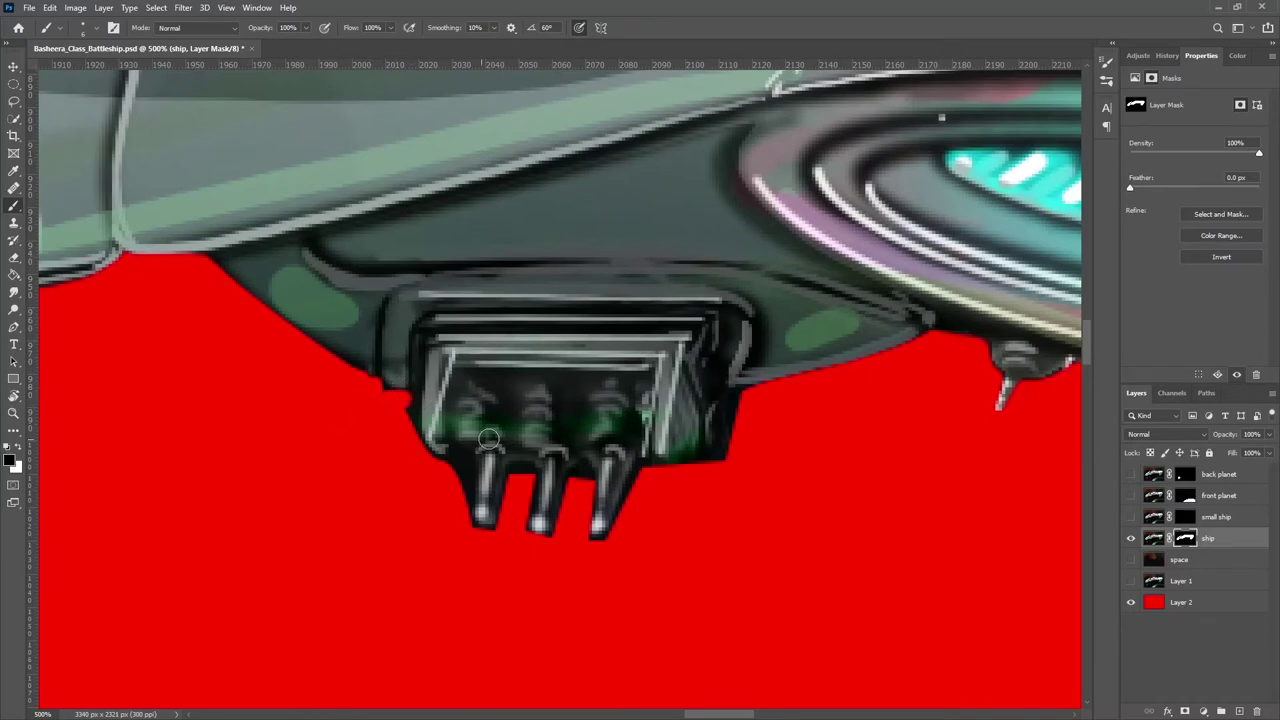
{"action": "mouse_move", "coordinate": [488, 438]}
{"action": "left_mouse_down"}
{"action": "mouse_move", "coordinate": [462, 513]}
{"action": "mouse_move", "coordinate": [469, 455]}
{"action": "mouse_move", "coordinate": [453, 484]}
{"action": "mouse_move", "coordinate": [505, 471]}
{"action": "mouse_move", "coordinate": [490, 535]}
{"action": "mouse_move", "coordinate": [513, 468]}
{"action": "mouse_move", "coordinate": [570, 506]}
{"action": "mouse_move", "coordinate": [533, 534]}
{"action": "mouse_move", "coordinate": [590, 462]}
{"action": "mouse_move", "coordinate": [663, 448]}
{"action": "mouse_move", "coordinate": [554, 454]}
{"action": "mouse_move", "coordinate": [661, 396]}
{"action": "mouse_move", "coordinate": [620, 485]}
{"action": "left_mouse_up"}
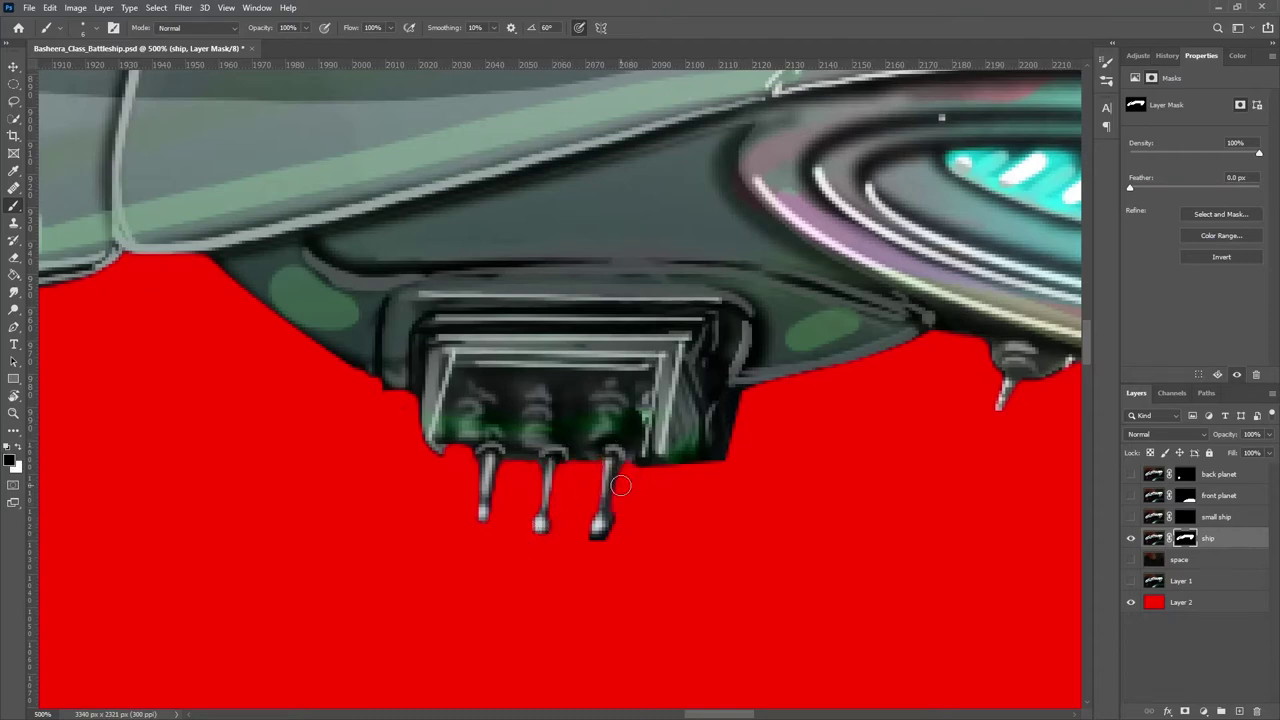
{"action": "left_click_drag", "start_coordinate": [749, 403], "coordinate": [727, 454]}
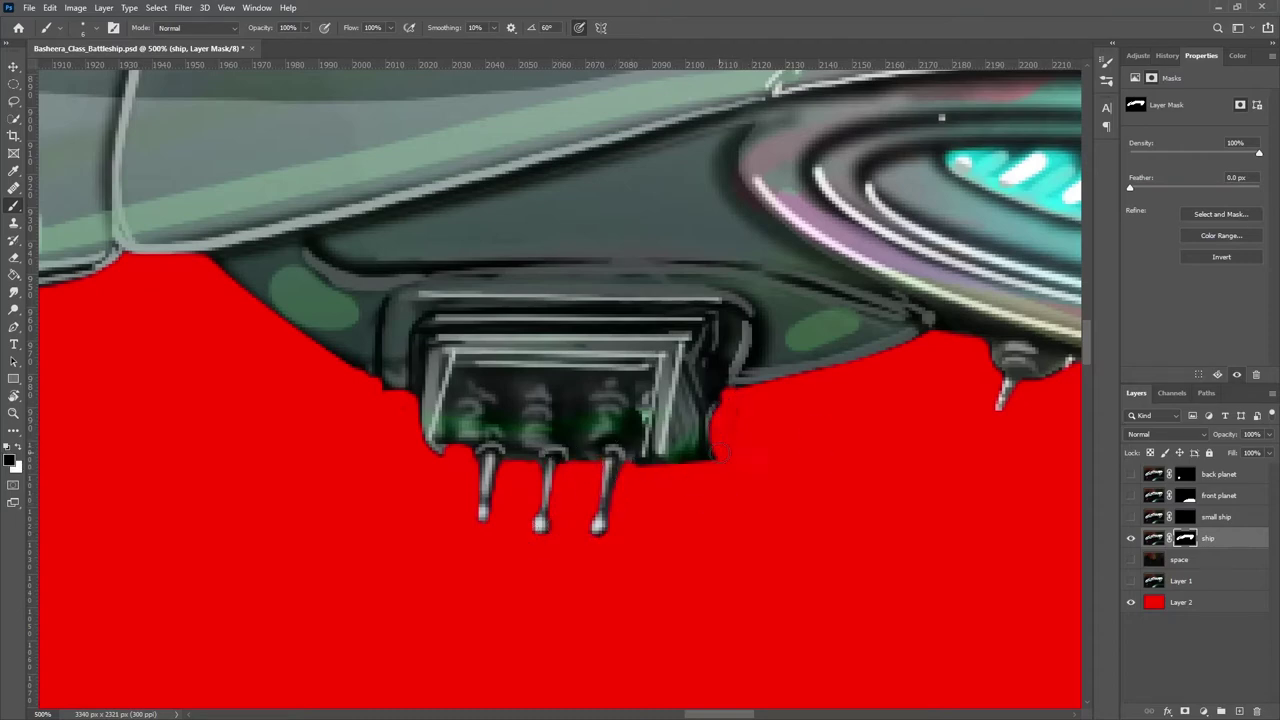
{"action": "scroll", "coordinate": [600, 500], "scroll_direction": "right", "scroll_amount": 3}
{"action": "scroll", "coordinate": [925, 494], "scroll_direction": "up", "scroll_amount": 1}
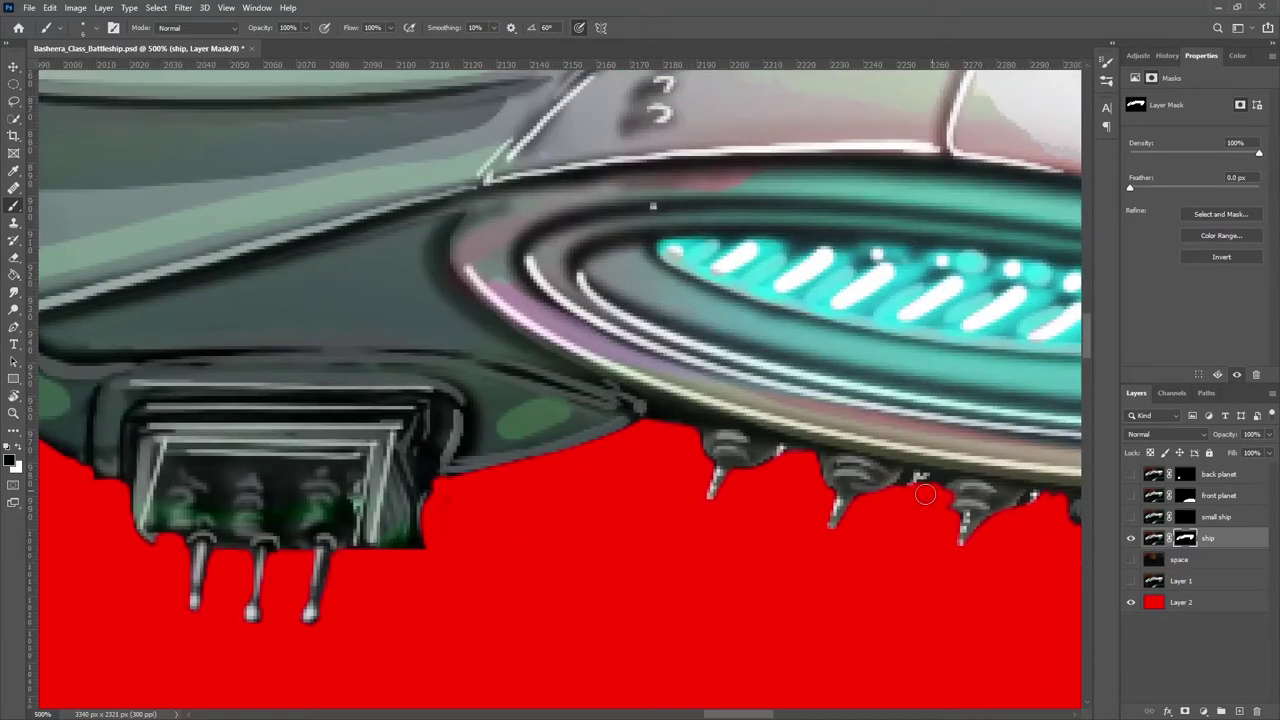
{"action": "left_click_drag", "start_coordinate": [650, 424], "coordinate": [690, 436]}
Hide the inside of the cockpit opening and the dark band along its top edge.
{"action": "key", "text": "ctrl+minus"}
{"action": "key", "text": "ctrl+minus"}
{"action": "key", "text": "ctrl+minus"}
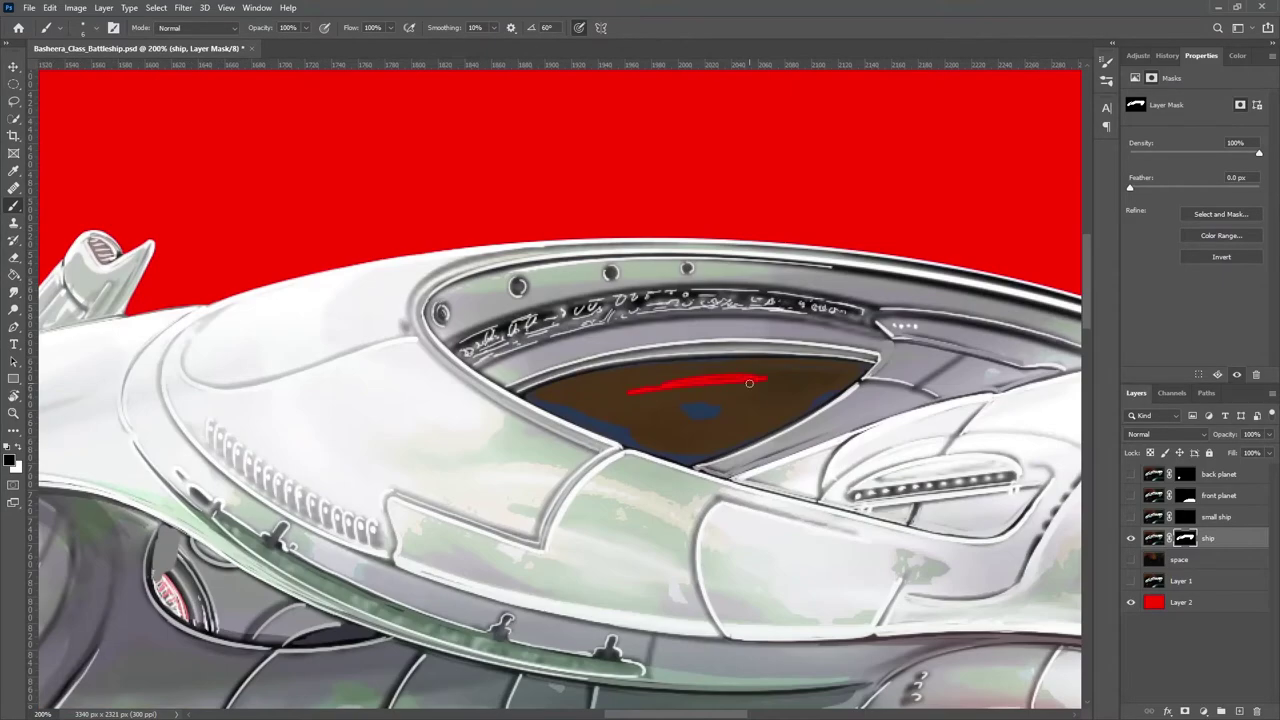
{"action": "right_click", "coordinate": [680, 400], "text": "alt"}
{"action": "left_click_drag", "start_coordinate": [680, 400], "coordinate": [673, 398]}
{"action": "right_click", "coordinate": [763, 395], "text": "alt"}
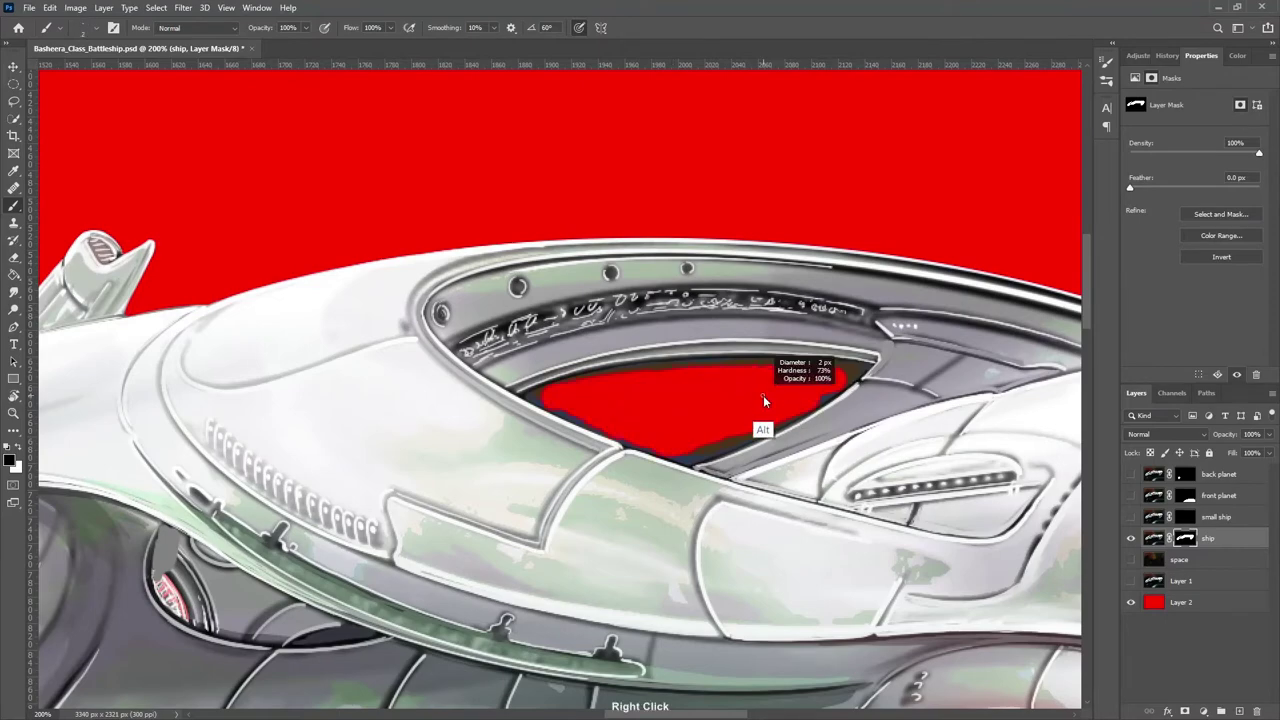
{"action": "key", "text": "ctrl+plus"}
{"action": "key", "text": "ctrl+plus"}
{"action": "key", "text": "ctrl+plus"}
{"action": "mouse_move", "coordinate": [472, 396]}
{"action": "left_mouse_down"}
{"action": "mouse_move", "coordinate": [600, 358]}
{"action": "mouse_move", "coordinate": [930, 318]}
{"action": "mouse_move", "coordinate": [232, 420]}
{"action": "left_mouse_up"}
{"action": "mouse_move", "coordinate": [899, 375]}
{"action": "left_mouse_down"}
{"action": "mouse_move", "coordinate": [530, 366]}
{"action": "mouse_move", "coordinate": [470, 386]}
{"action": "mouse_move", "coordinate": [516, 369]}
{"action": "mouse_move", "coordinate": [916, 370]}
{"action": "mouse_move", "coordinate": [855, 438]}
{"action": "mouse_move", "coordinate": [805, 465]}
{"action": "mouse_move", "coordinate": [797, 456]}
{"action": "mouse_move", "coordinate": [720, 522]}
{"action": "mouse_move", "coordinate": [466, 640]}
{"action": "mouse_move", "coordinate": [545, 598]}
{"action": "mouse_move", "coordinate": [490, 622]}
{"action": "left_mouse_up"}
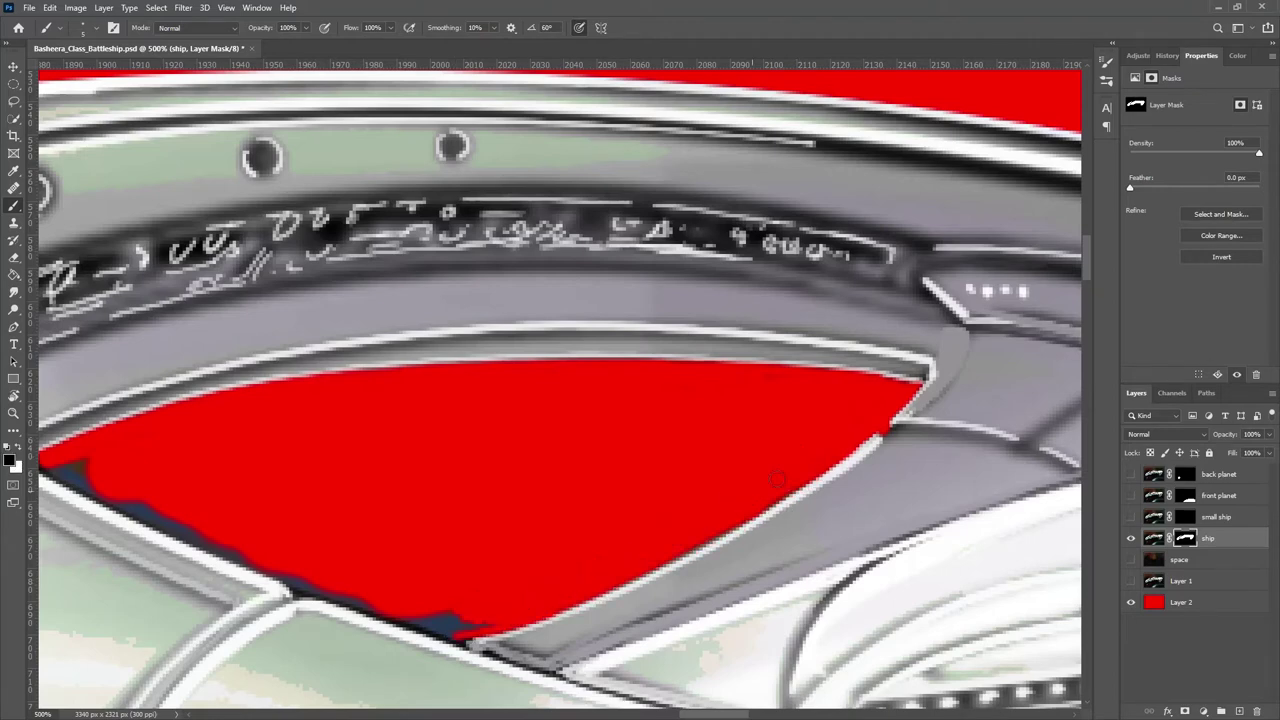
Hide the dark triangle and blue strip near the cockpit's right corner.
{"action": "scroll", "coordinate": [645, 569], "scroll_direction": "down", "scroll_amount": 3}
{"action": "scroll", "coordinate": [645, 569], "scroll_direction": "left", "scroll_amount": 3}
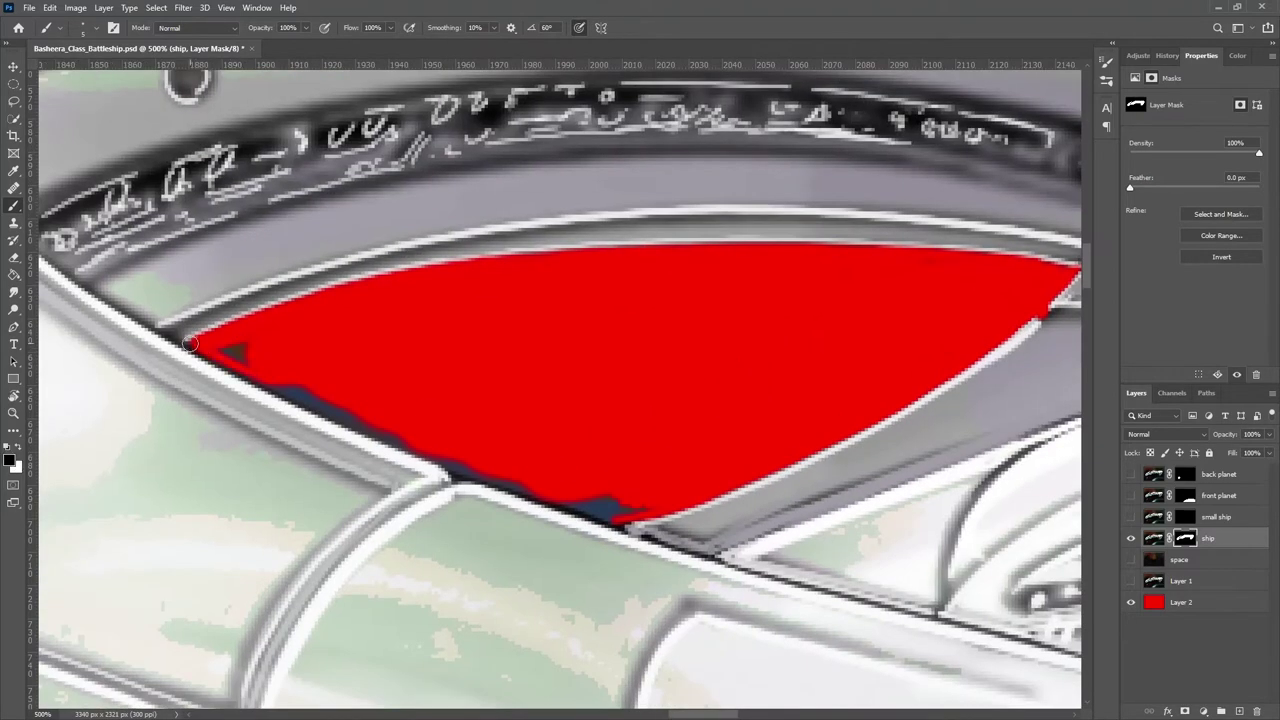
{"action": "mouse_move", "coordinate": [190, 343]}
{"action": "left_mouse_down"}
{"action": "mouse_move", "coordinate": [420, 458]}
{"action": "mouse_move", "coordinate": [461, 465]}
{"action": "mouse_move", "coordinate": [97, 341]}
{"action": "mouse_move", "coordinate": [160, 328]}
{"action": "mouse_move", "coordinate": [236, 350]}
{"action": "left_mouse_up"}
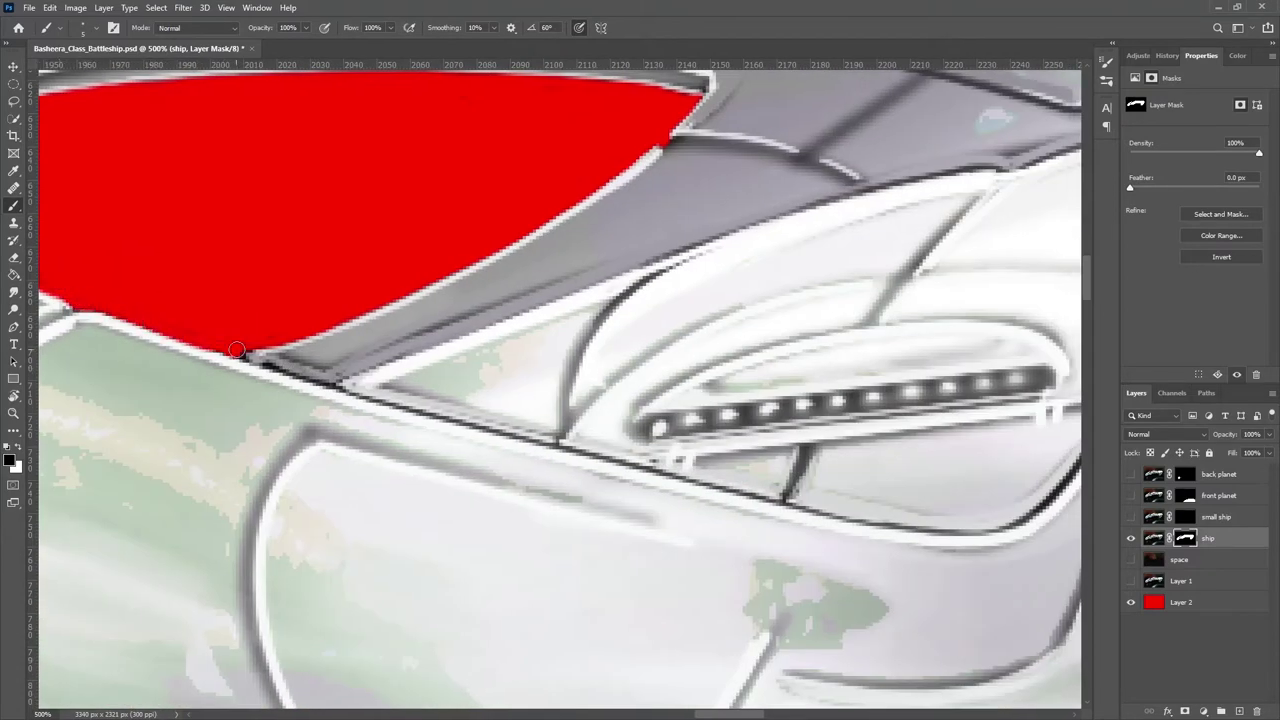
{"action": "left_click_drag", "start_coordinate": [109, 313], "coordinate": [604, 383]}
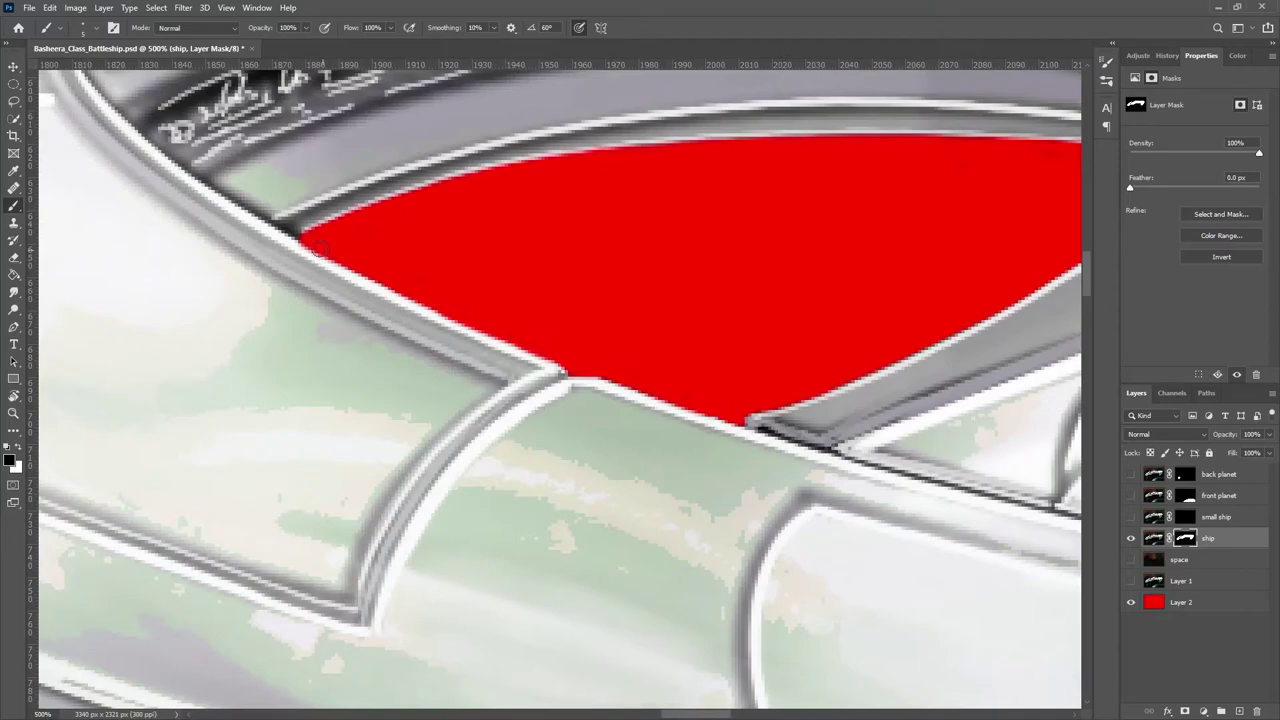
{"action": "scroll", "coordinate": [560, 390], "scroll_direction": "down", "scroll_amount": 7}
Make the space background, planet and small ship layers visible.
{"action": "left_click", "coordinate": [1131, 559]}
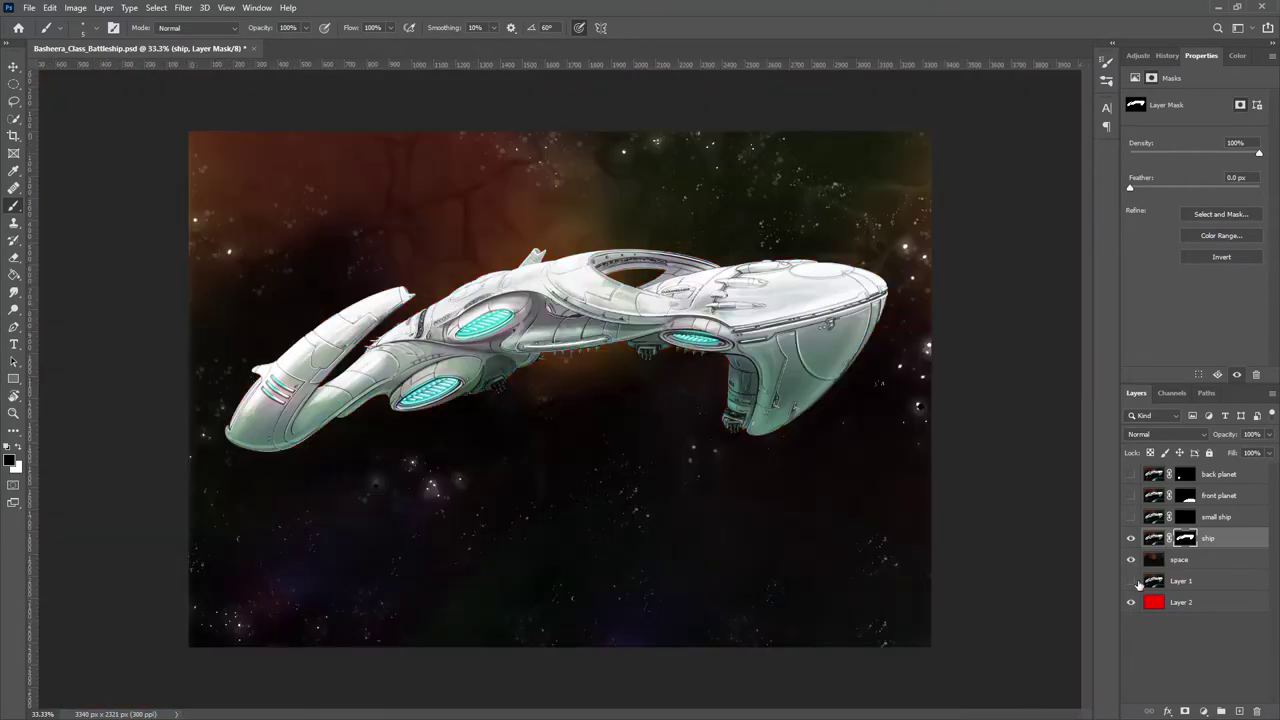
{"action": "left_click", "coordinate": [1131, 517]}
{"action": "left_click", "coordinate": [1131, 495]}
{"action": "left_click", "coordinate": [1131, 474]}
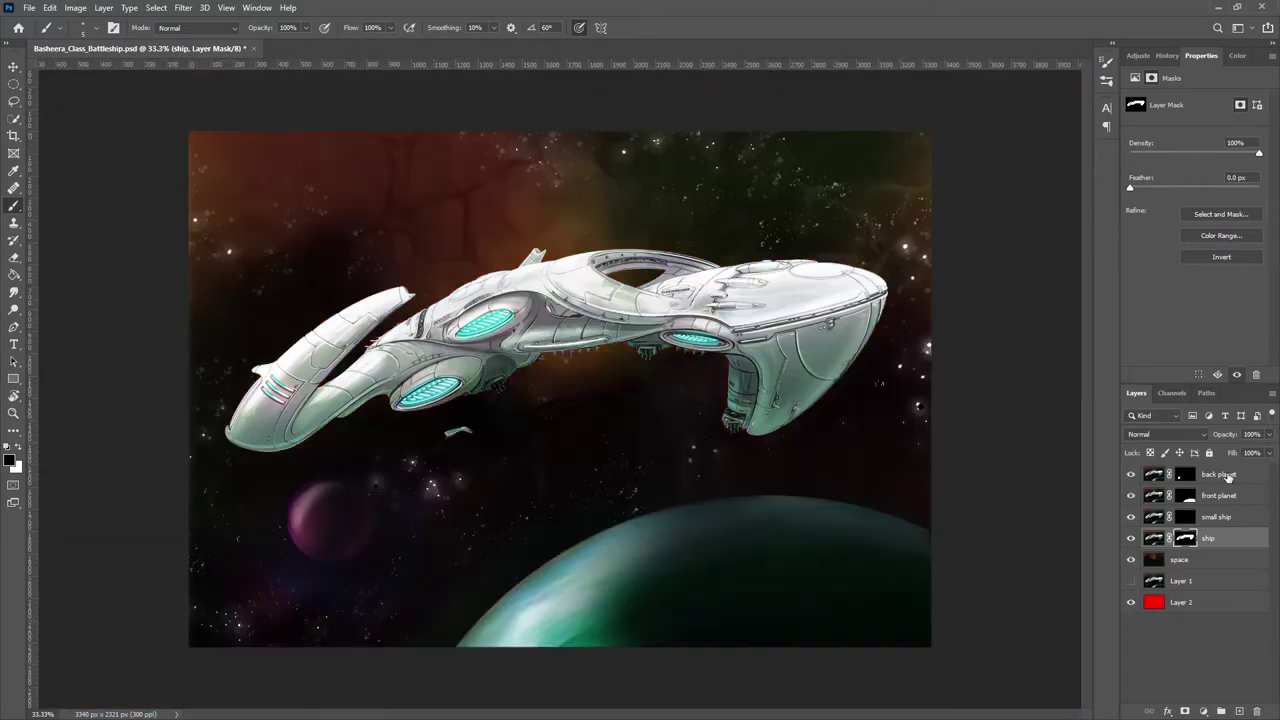
Add a new layer above ship and paint white with a large soft brush along the hull.
{"action": "key", "text": "ctrl+shift+alt+n"}
{"action": "left_click", "coordinate": [8, 459]}
{"action": "left_click", "coordinate": [366, 263]}
{"action": "left_click", "coordinate": [664, 256]}
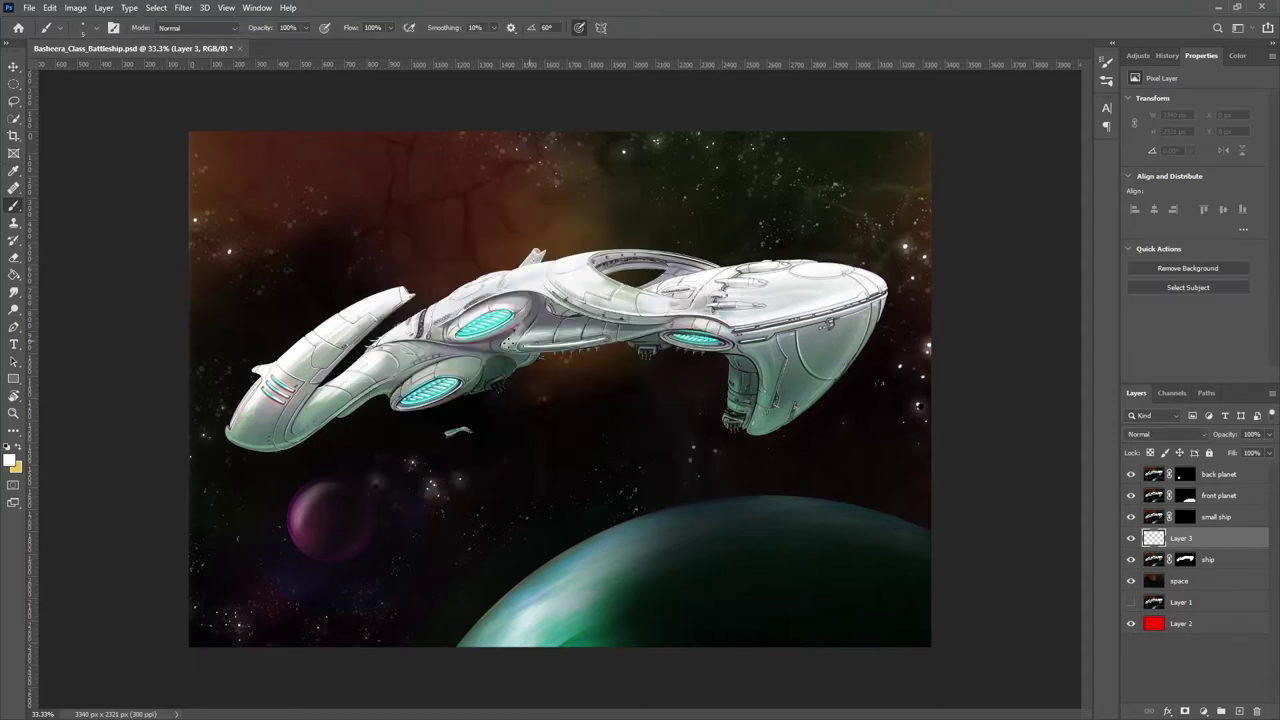
{"action": "right_click", "coordinate": [386, 343], "text": "alt"}
{"action": "mouse_move", "coordinate": [380, 274]}
{"action": "left_mouse_down"}
{"action": "mouse_move", "coordinate": [250, 410]}
{"action": "mouse_move", "coordinate": [214, 400]}
{"action": "left_mouse_up"}
{"action": "right_click", "coordinate": [307, 367], "text": "alt"}
{"action": "mouse_move", "coordinate": [310, 370]}
{"action": "left_mouse_down"}
{"action": "mouse_move", "coordinate": [444, 297]}
{"action": "mouse_move", "coordinate": [575, 249]}
{"action": "mouse_move", "coordinate": [567, 267]}
{"action": "mouse_move", "coordinate": [890, 272]}
{"action": "left_mouse_up"}
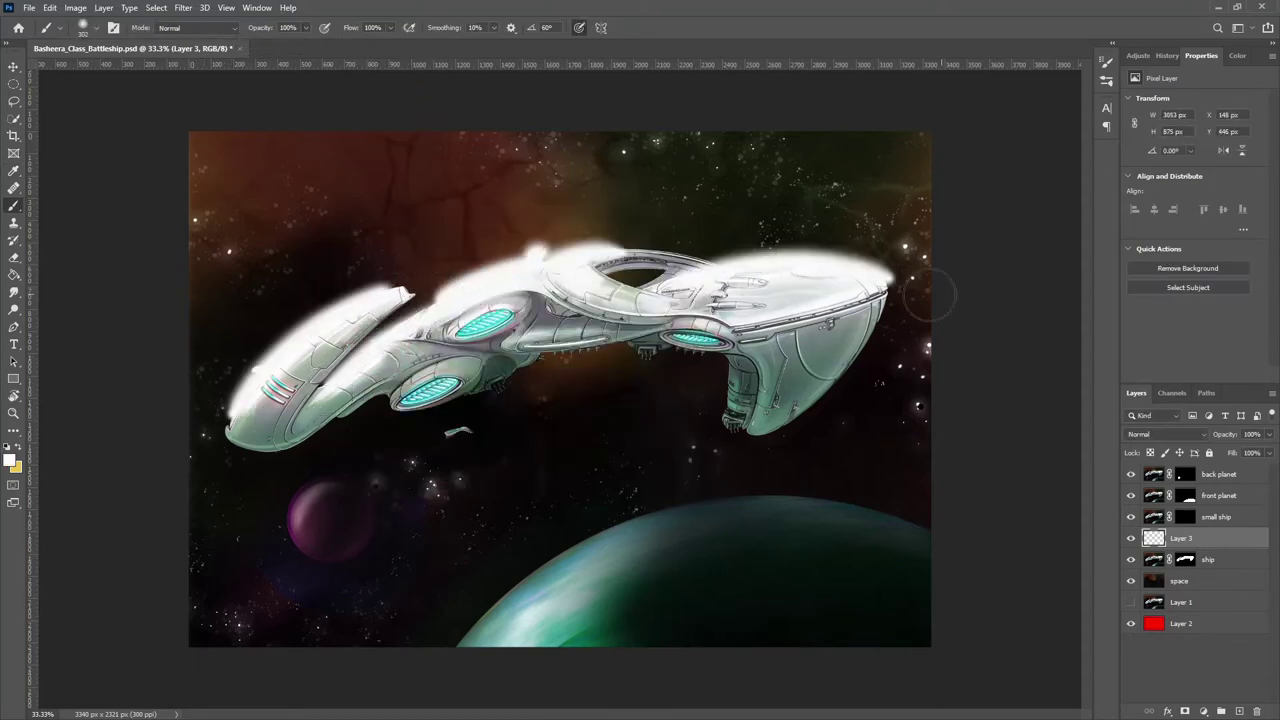
{"action": "left_click_drag", "start_coordinate": [290, 380], "coordinate": [230, 415]}
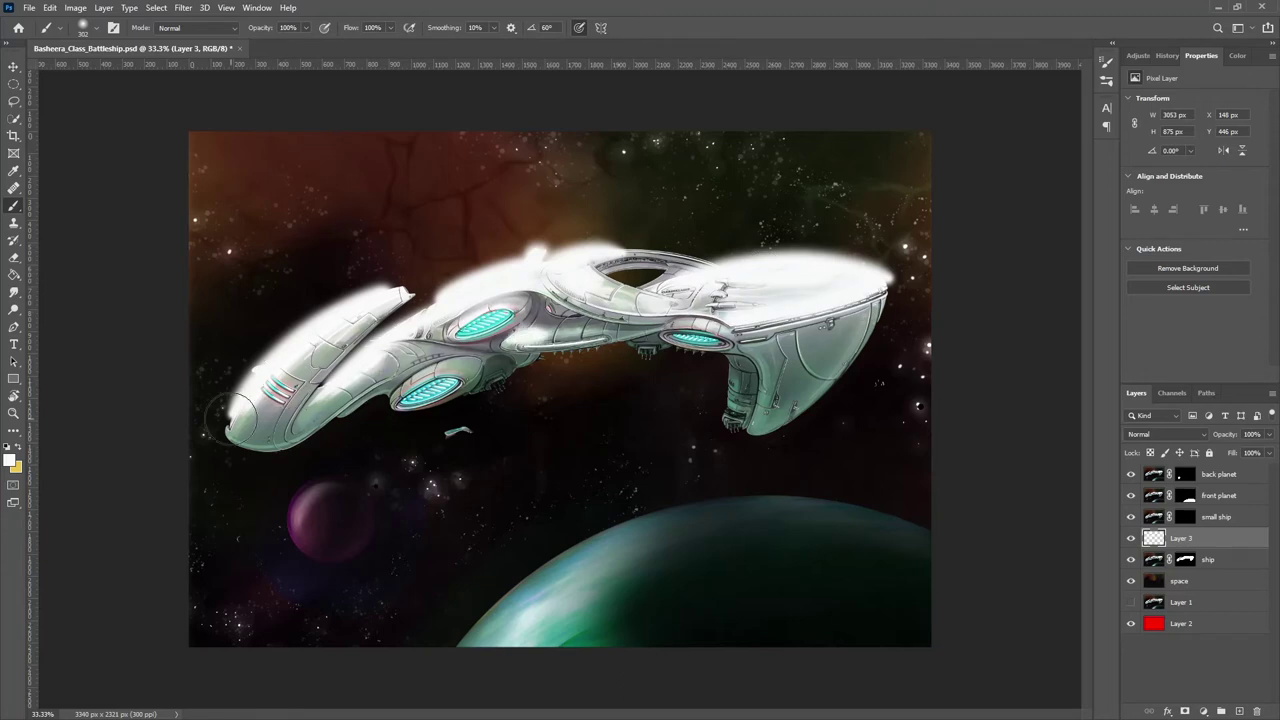
Set the glow layer to Soft Light, compare it on and off, and apply Gaussian Blur.
{"action": "left_click", "coordinate": [1167, 434]}
{"action": "left_click", "coordinate": [1139, 558]}
{"action": "left_click", "coordinate": [1131, 538]}
{"action": "left_click", "coordinate": [1131, 538]}
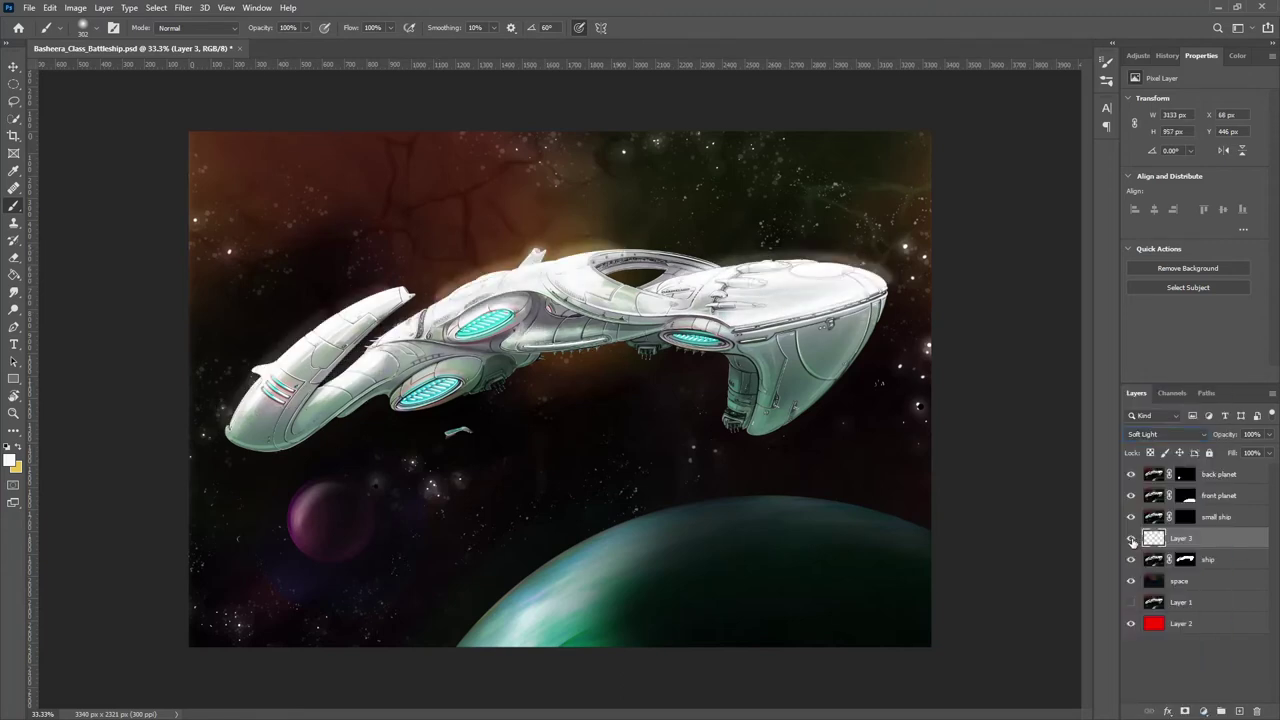
{"action": "left_click", "coordinate": [1131, 538]}
{"action": "left_click", "coordinate": [1131, 538]}
{"action": "left_click", "coordinate": [183, 7]}
{"action": "left_click", "coordinate": [380, 200]}
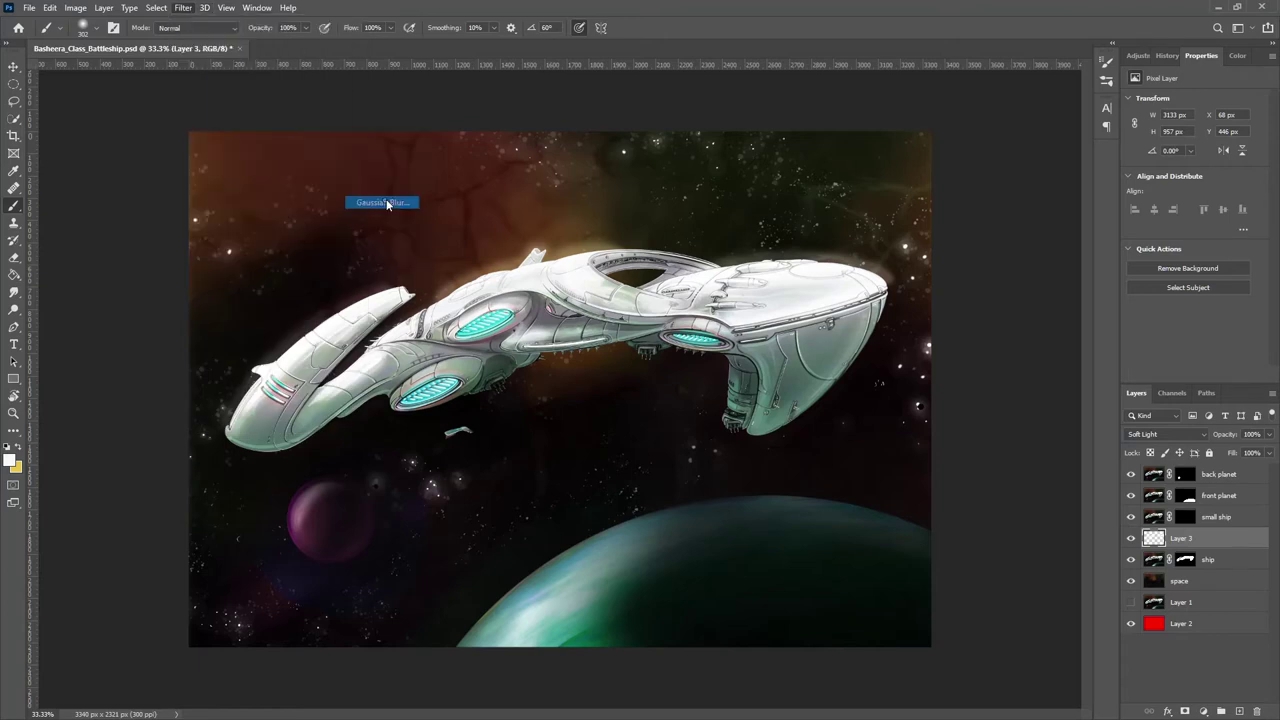
{"action": "key", "text": "Return"}
Paint more white glow along the ship's upper-right edge and blur it again.
{"action": "key", "text": "b"}
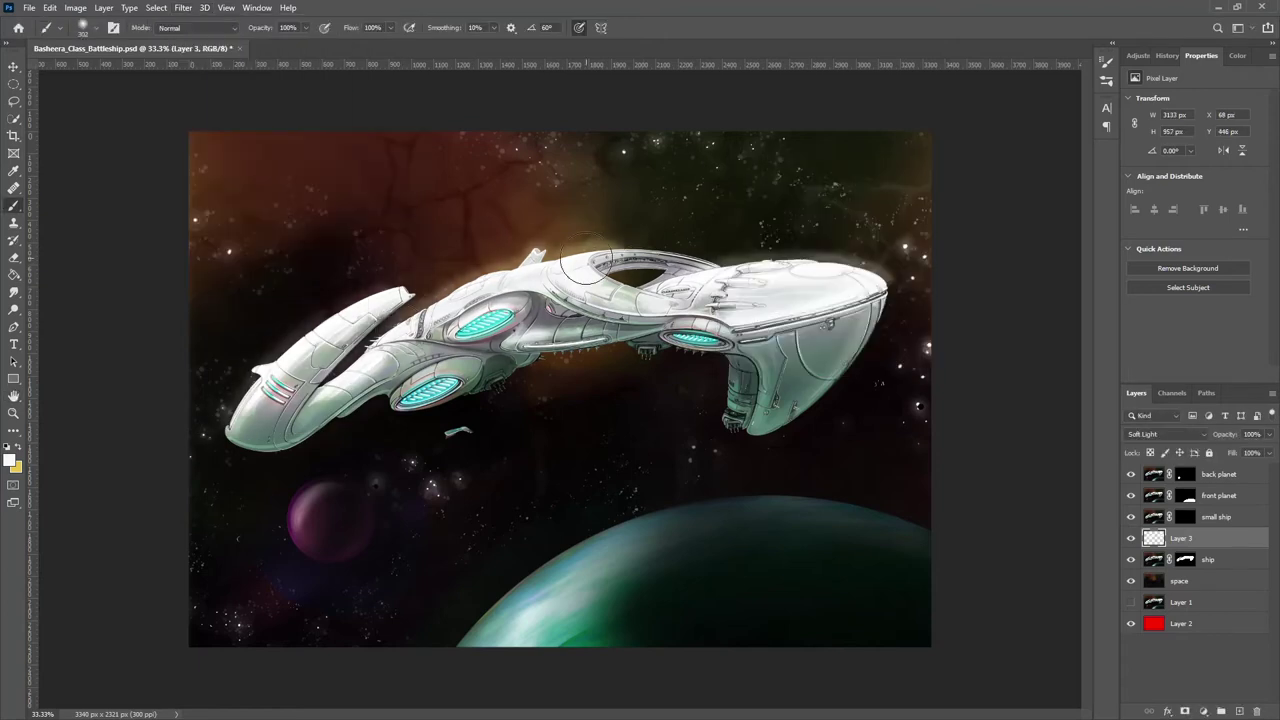
{"action": "mouse_move", "coordinate": [520, 262]}
{"action": "left_mouse_down"}
{"action": "mouse_move", "coordinate": [908, 289]}
{"action": "mouse_move", "coordinate": [860, 350]}
{"action": "mouse_move", "coordinate": [882, 262]}
{"action": "left_mouse_up"}
{"action": "left_click", "coordinate": [183, 7]}
{"action": "left_click", "coordinate": [390, 198]}
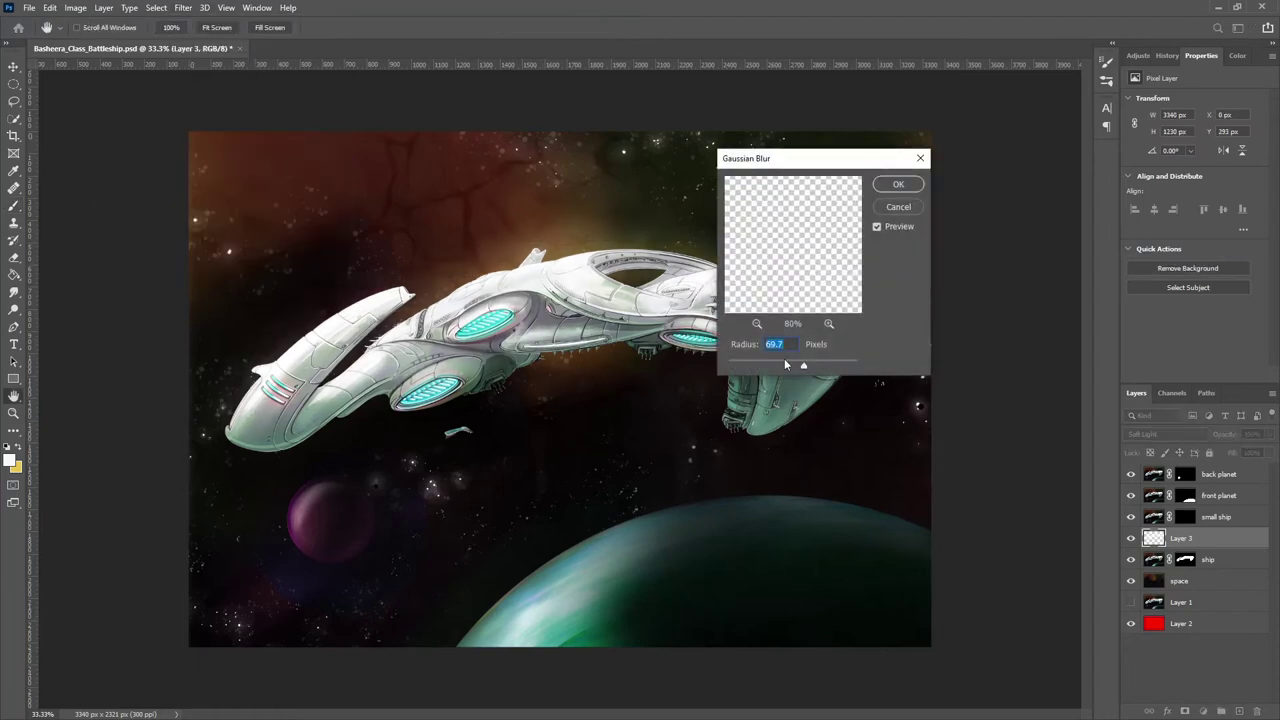
{"action": "left_click", "coordinate": [905, 180]}
Rename the glow layer 'ship light' and add another new empty layer.
{"action": "double_click", "coordinate": [1180, 537]}
{"action": "type", "text": "ship light"}
{"action": "key", "text": "Return"}
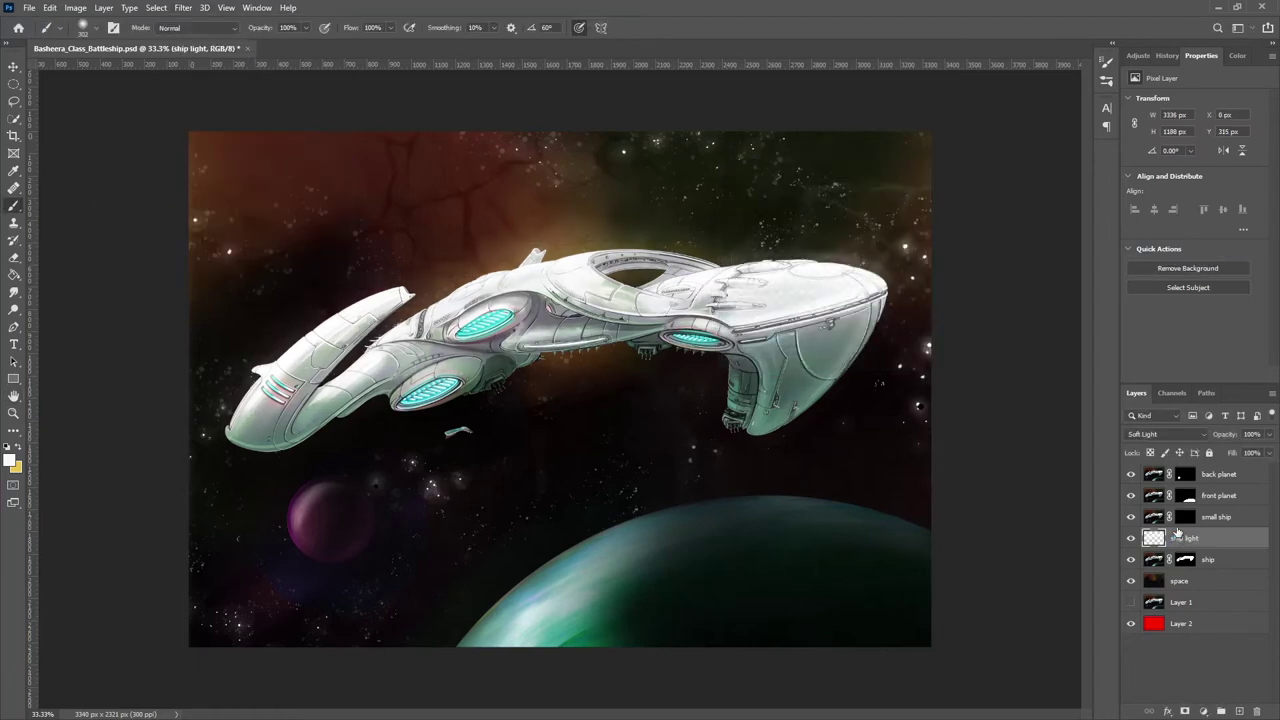
{"action": "left_click", "coordinate": [1239, 480]}
Name the new layer 'back planet light' and paint a pink Lighter Color glow around the small planet.
{"action": "left_click", "coordinate": [1239, 711], "text": "ctrl"}
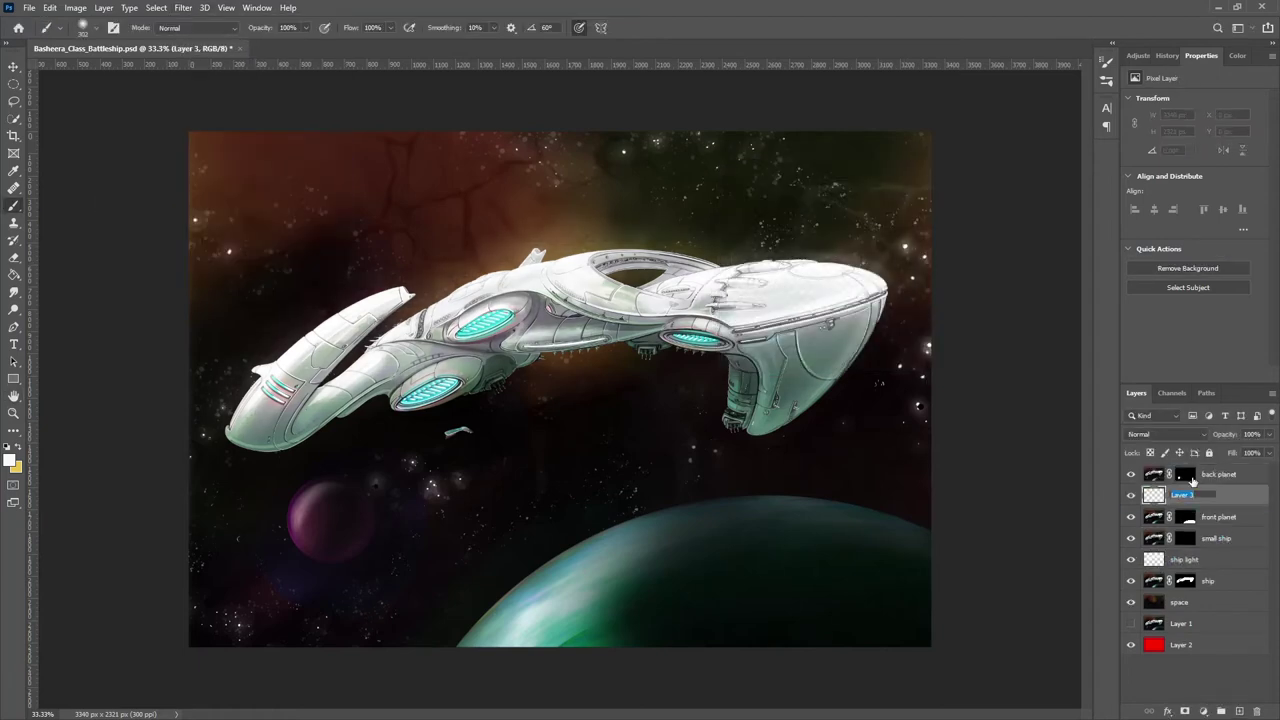
{"action": "type", "text": "back planet light"}
{"action": "key", "text": "Return"}
{"action": "left_click_drag", "start_coordinate": [329, 520], "coordinate": [323, 523]}
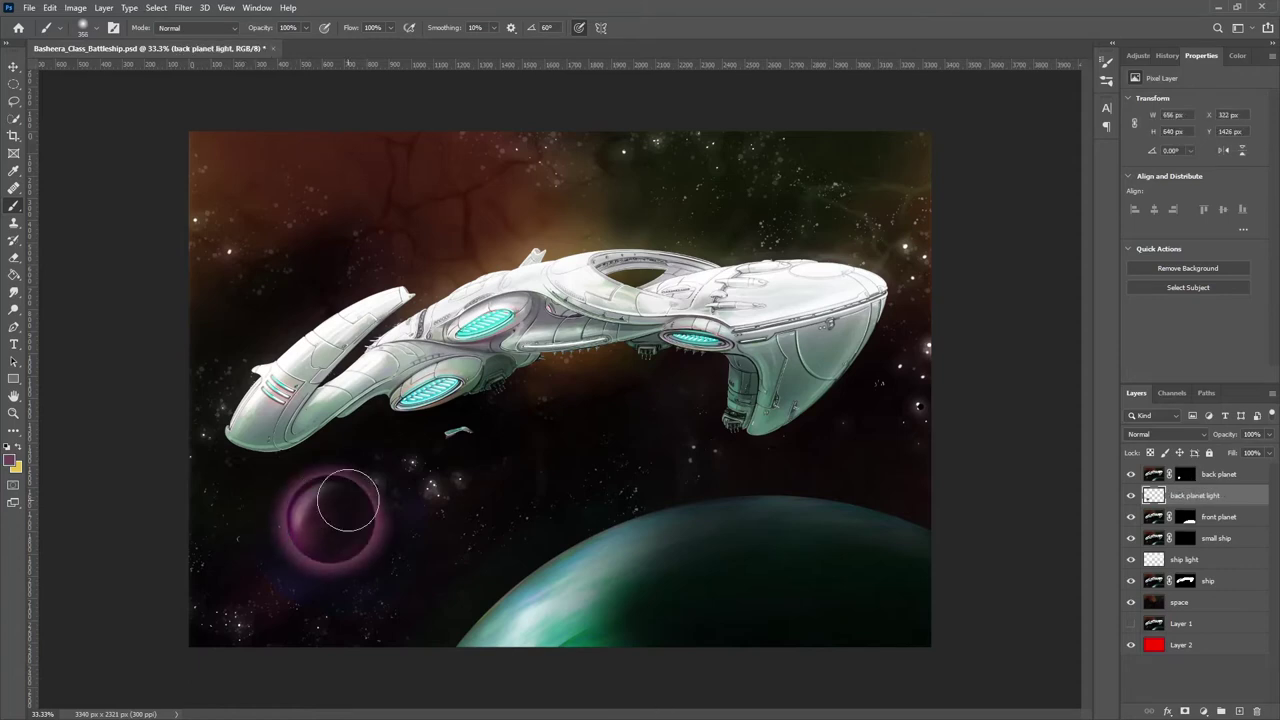
{"action": "left_click", "coordinate": [1165, 434]}
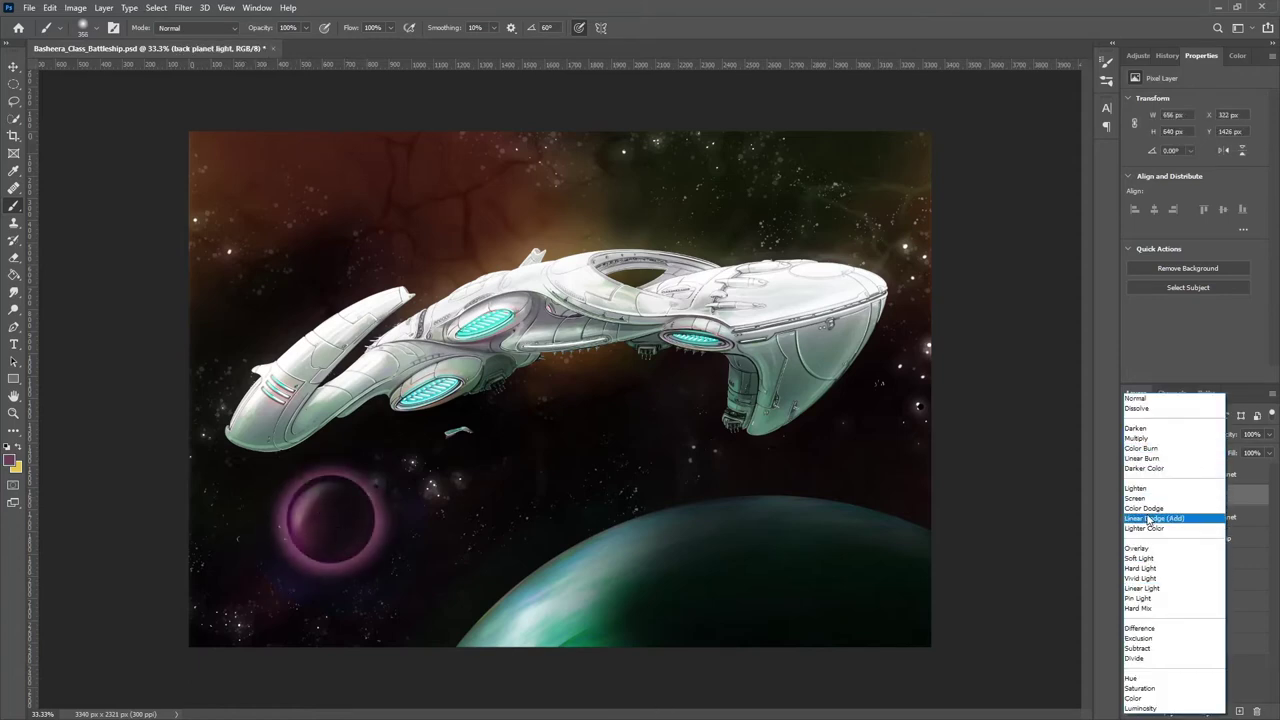
{"action": "left_click", "coordinate": [1147, 528]}
{"action": "key", "text": "ctrl+j"}
{"action": "left_click", "coordinate": [1165, 434]}
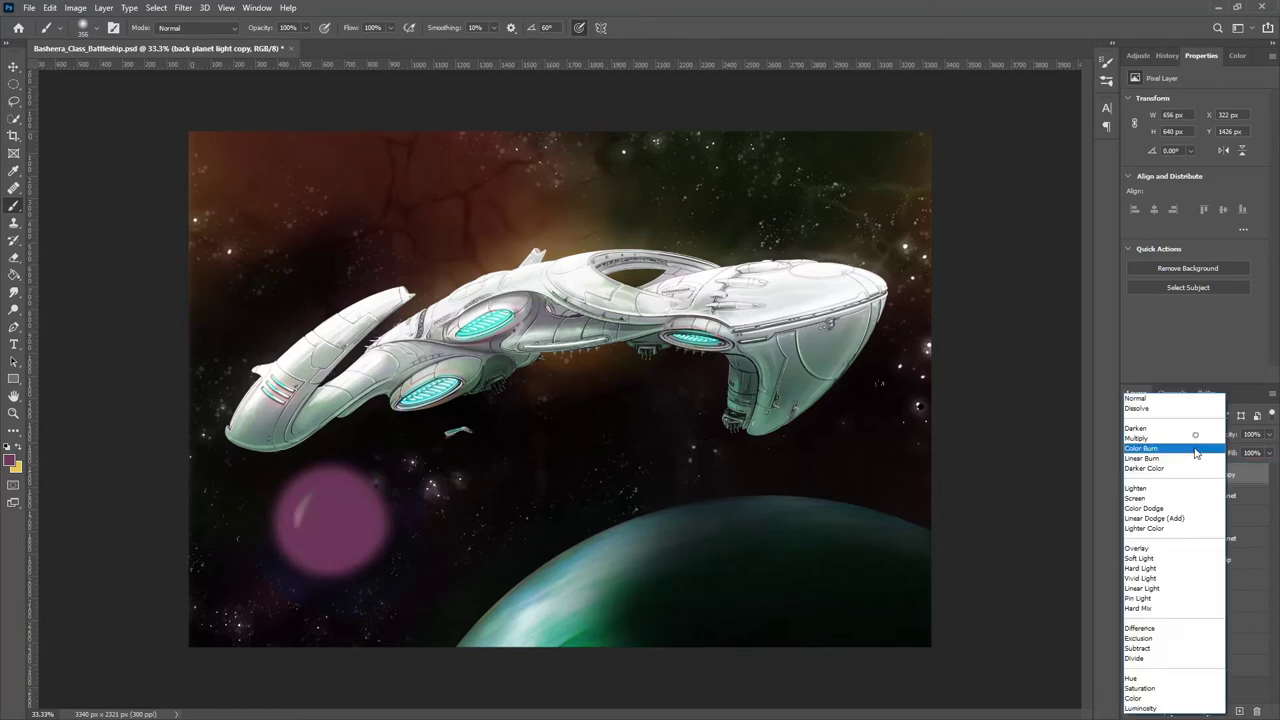
{"action": "key", "text": "Escape"}
{"action": "left_click_drag", "start_coordinate": [1215, 474], "coordinate": [1256, 710]}
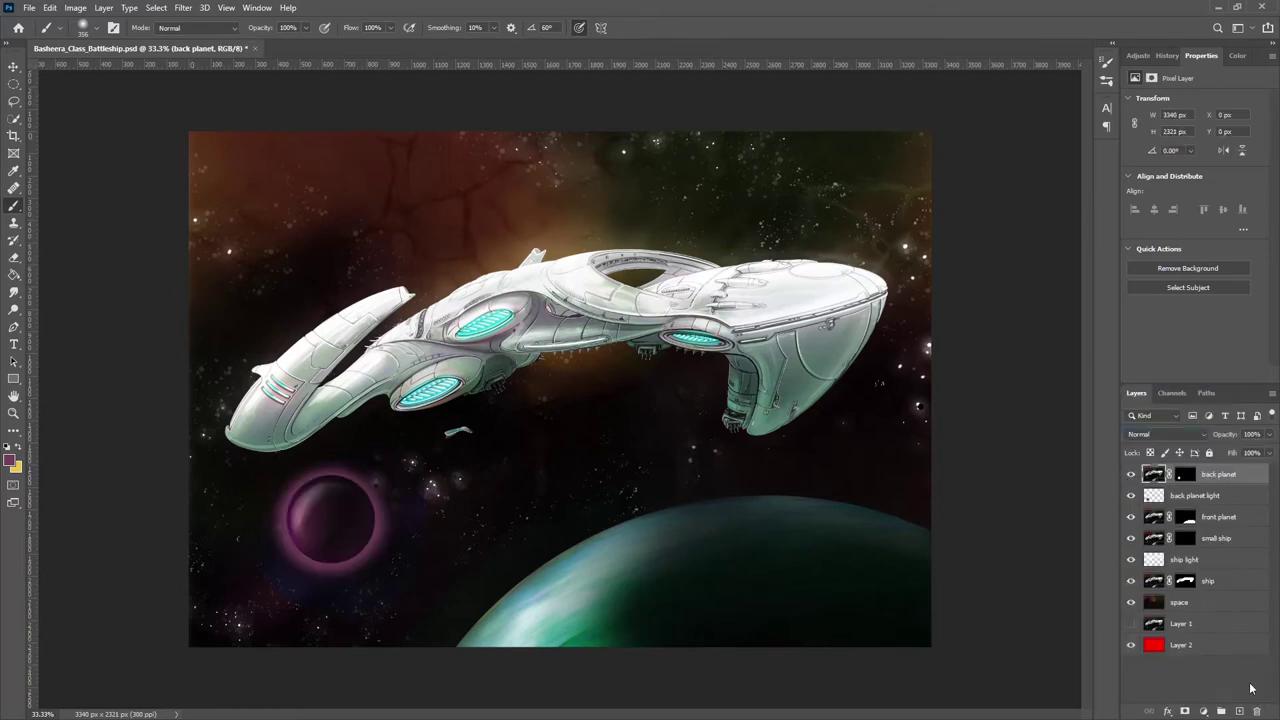
Give back planet a magenta Inner Glow with its size raised to about 109.
{"action": "double_click", "coordinate": [1227, 487]}
{"action": "left_click", "coordinate": [766, 287]}
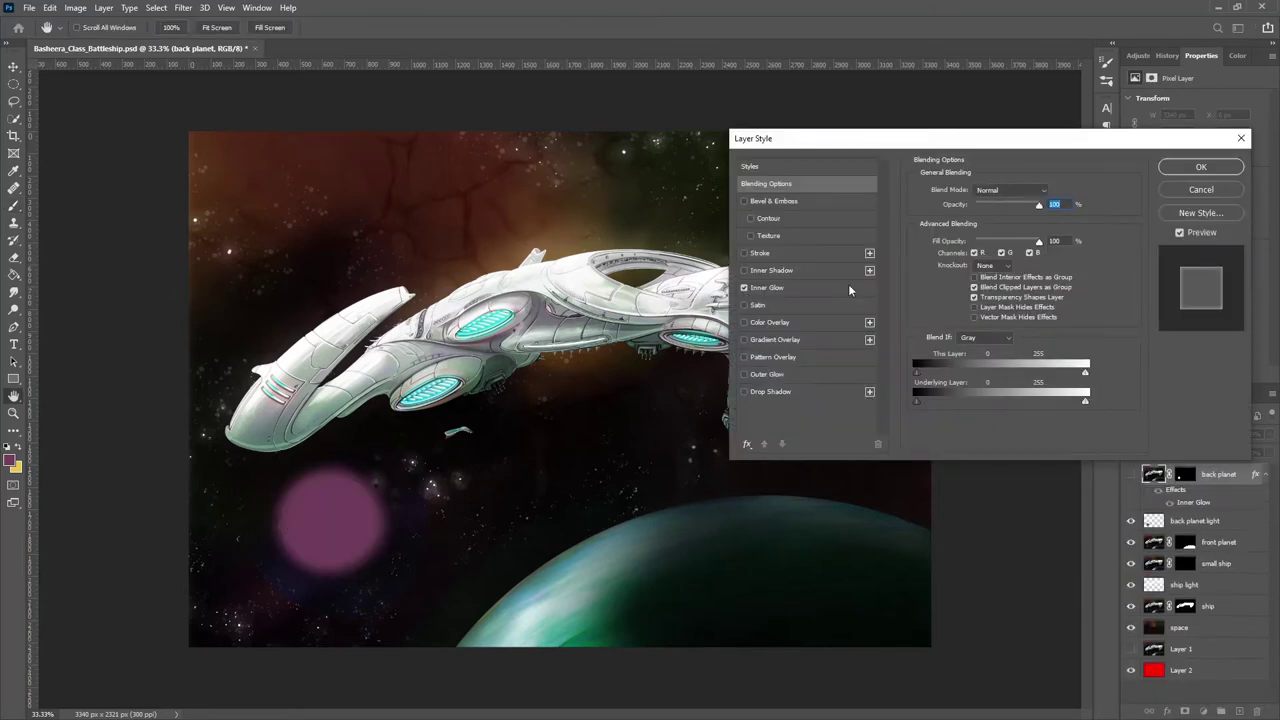
{"action": "left_click", "coordinate": [947, 236]}
{"action": "left_click", "coordinate": [330, 515]}
{"action": "left_click", "coordinate": [660, 255]}
{"action": "left_click", "coordinate": [1201, 167]}
{"action": "double_click", "coordinate": [1193, 502]}
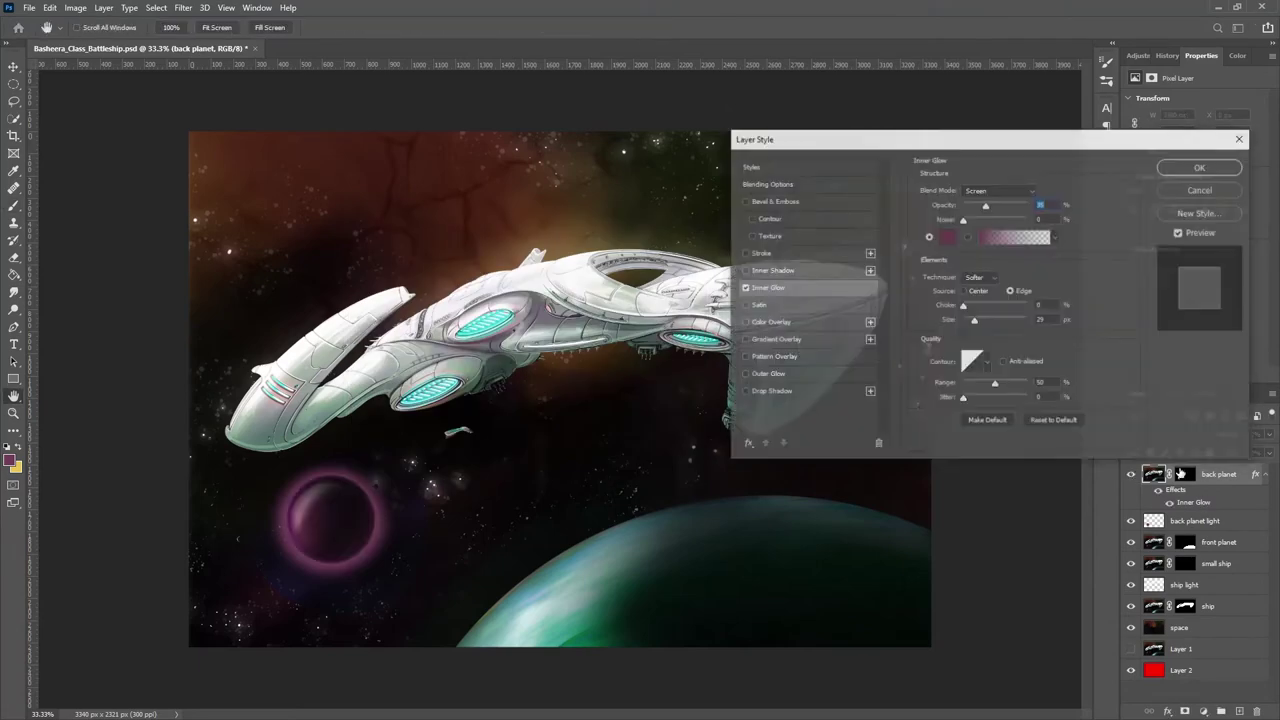
{"action": "left_click_drag", "start_coordinate": [974, 320], "coordinate": [993, 320]}
{"action": "left_click_drag", "start_coordinate": [963, 305], "coordinate": [977, 309]}
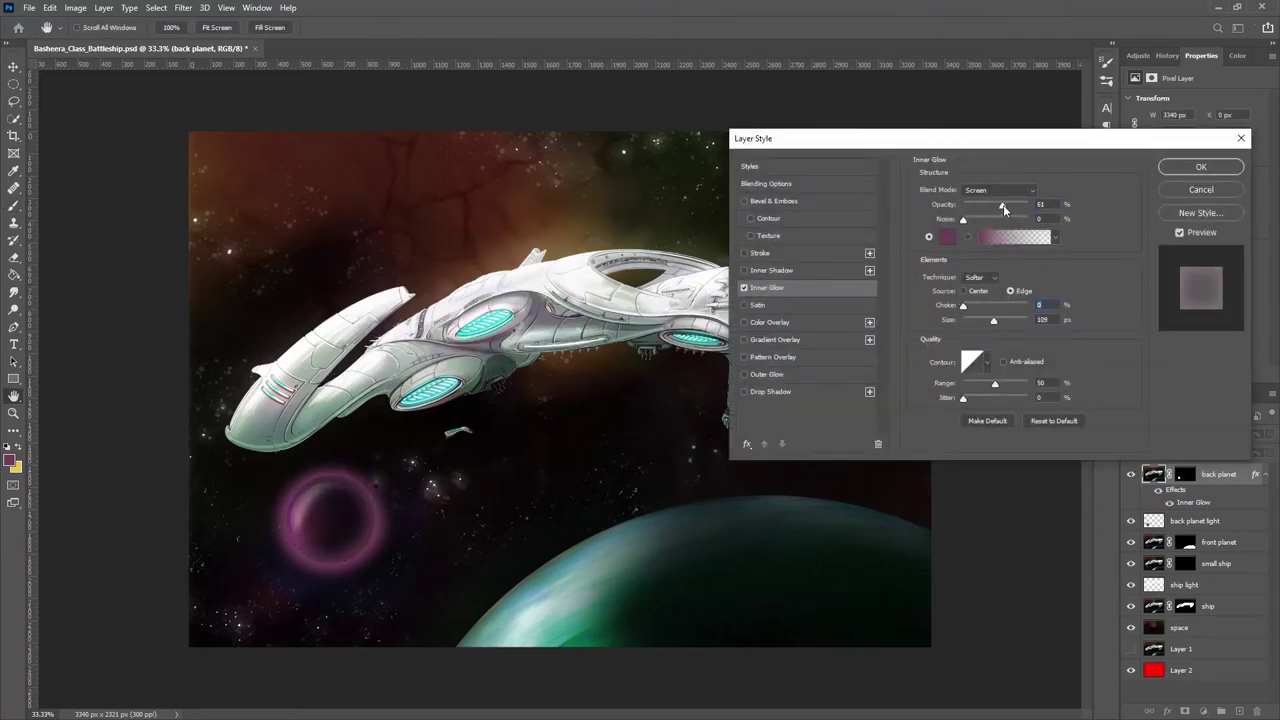
{"action": "left_click", "coordinate": [1201, 167]}
Hide back planet light and add a magenta Outer Glow at 100% opacity to back planet.
{"action": "left_click", "coordinate": [1131, 520]}
{"action": "left_click", "coordinate": [1131, 520]}
{"action": "left_click", "coordinate": [1131, 520]}
{"action": "double_click", "coordinate": [1209, 496]}
{"action": "left_click", "coordinate": [796, 374]}
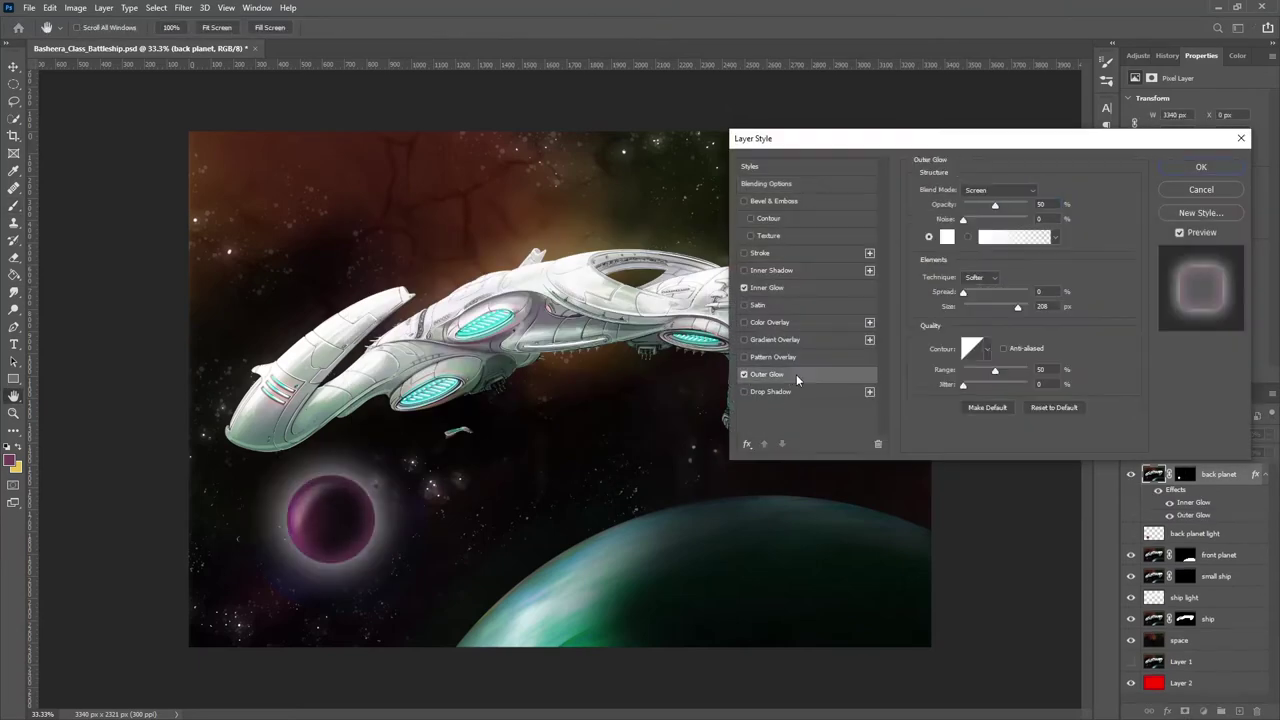
{"action": "left_click", "coordinate": [947, 237]}
{"action": "left_click", "coordinate": [330, 515]}
{"action": "left_click", "coordinate": [660, 255]}
{"action": "left_click", "coordinate": [767, 287]}
{"action": "left_click", "coordinate": [790, 377]}
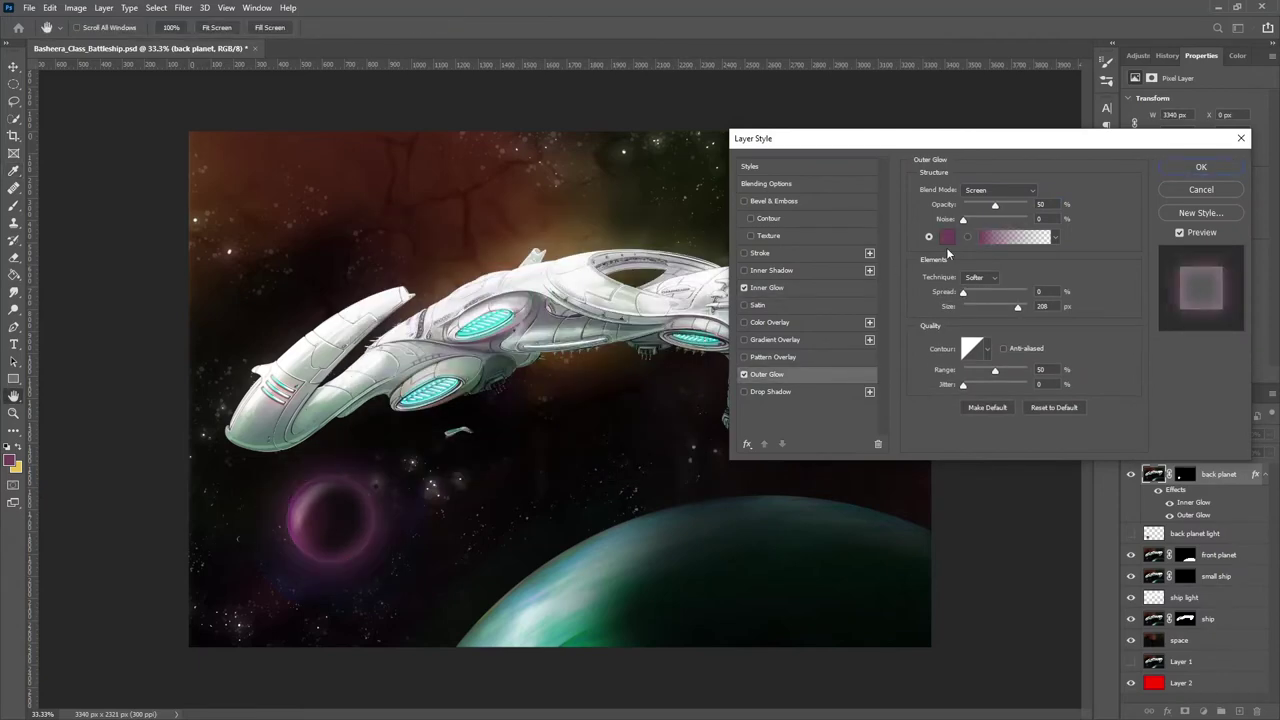
{"action": "left_click_drag", "start_coordinate": [1010, 205], "coordinate": [1032, 205]}
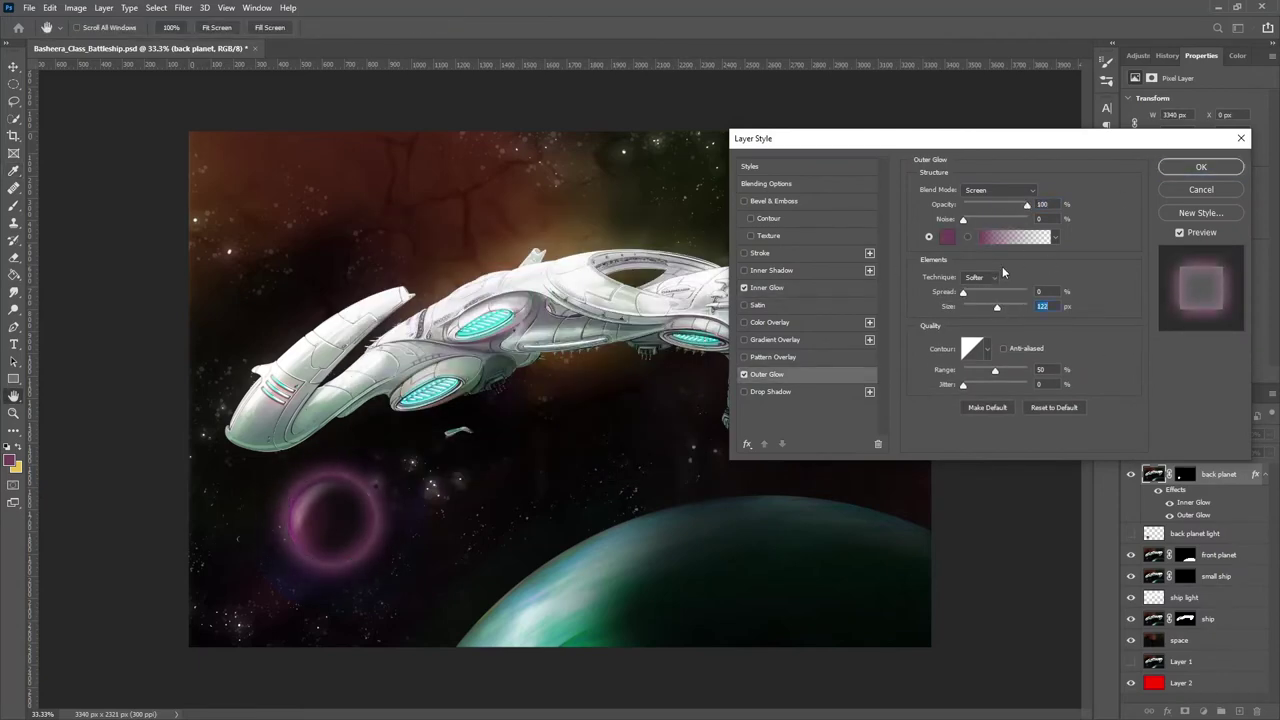
{"action": "key", "text": "Return"}
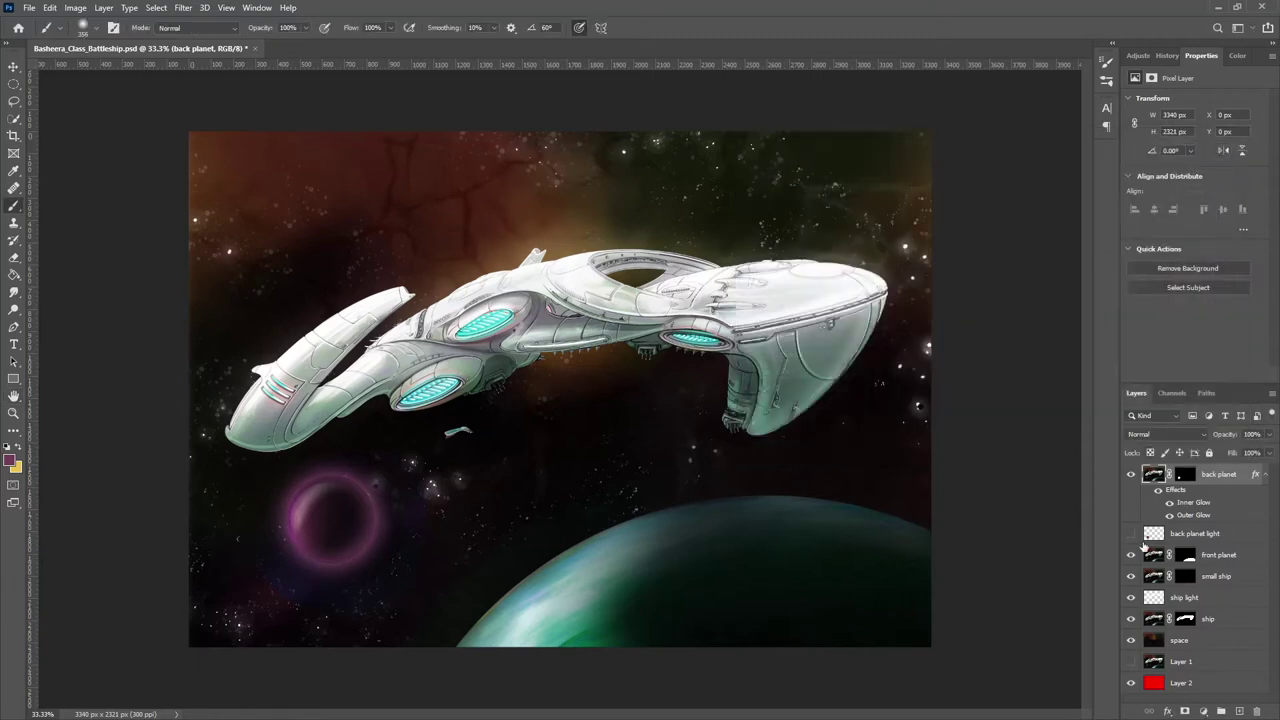
Lower back planet's Inner Glow opacity to 32 and copy the Outer Glow onto front planet.
{"action": "left_click", "coordinate": [1158, 490]}
{"action": "left_click", "coordinate": [1158, 490]}
{"action": "double_click", "coordinate": [1187, 497]}
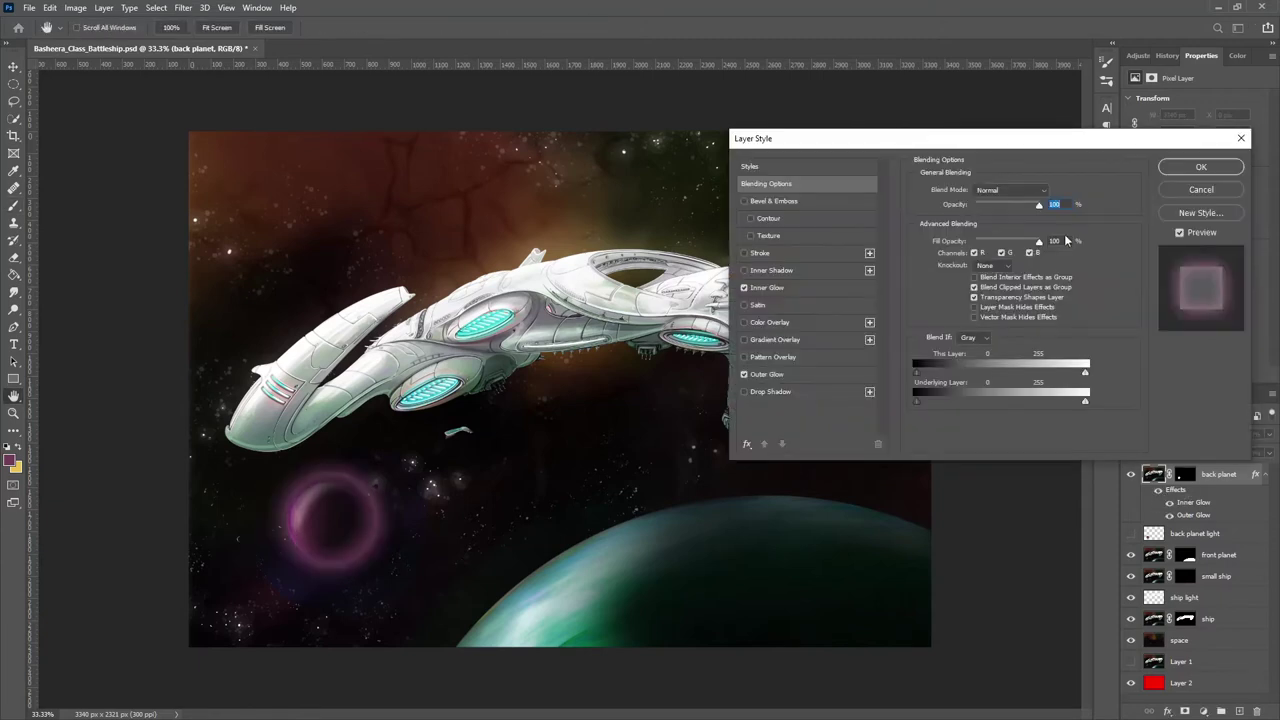
{"action": "left_click", "coordinate": [799, 288]}
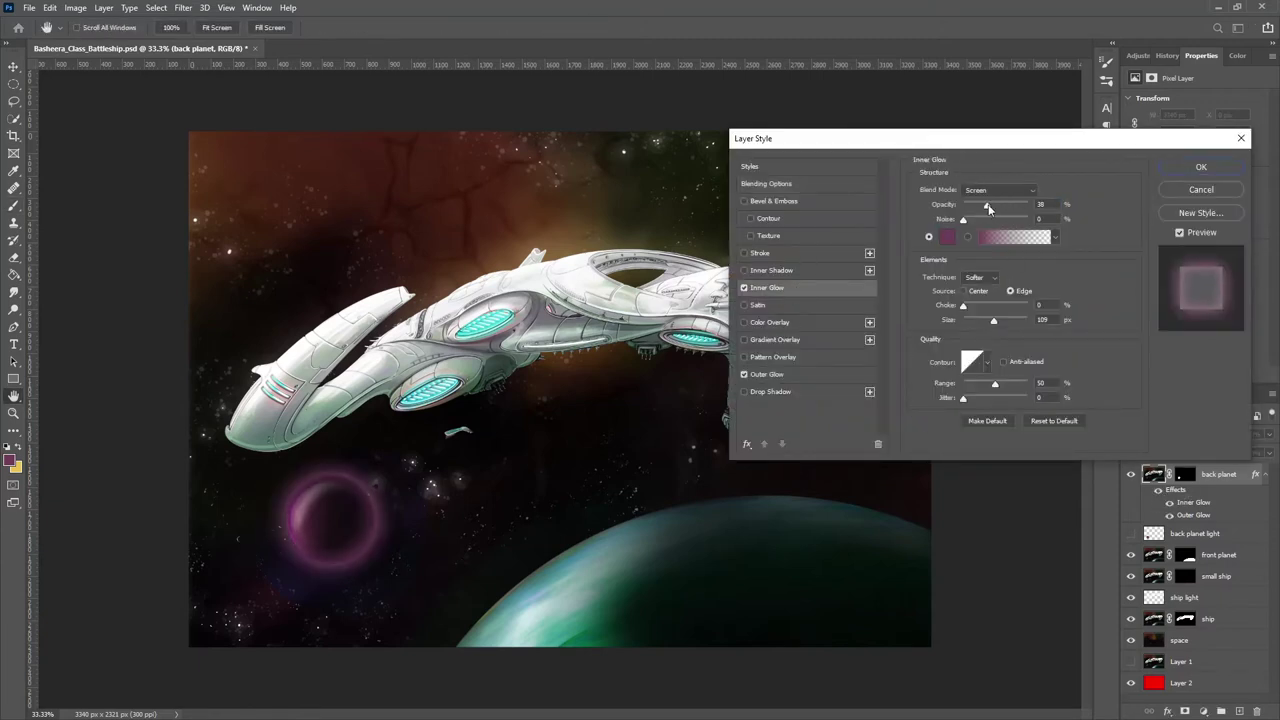
{"action": "left_click_drag", "start_coordinate": [989, 208], "coordinate": [983, 207]}
{"action": "left_click", "coordinate": [791, 375]}
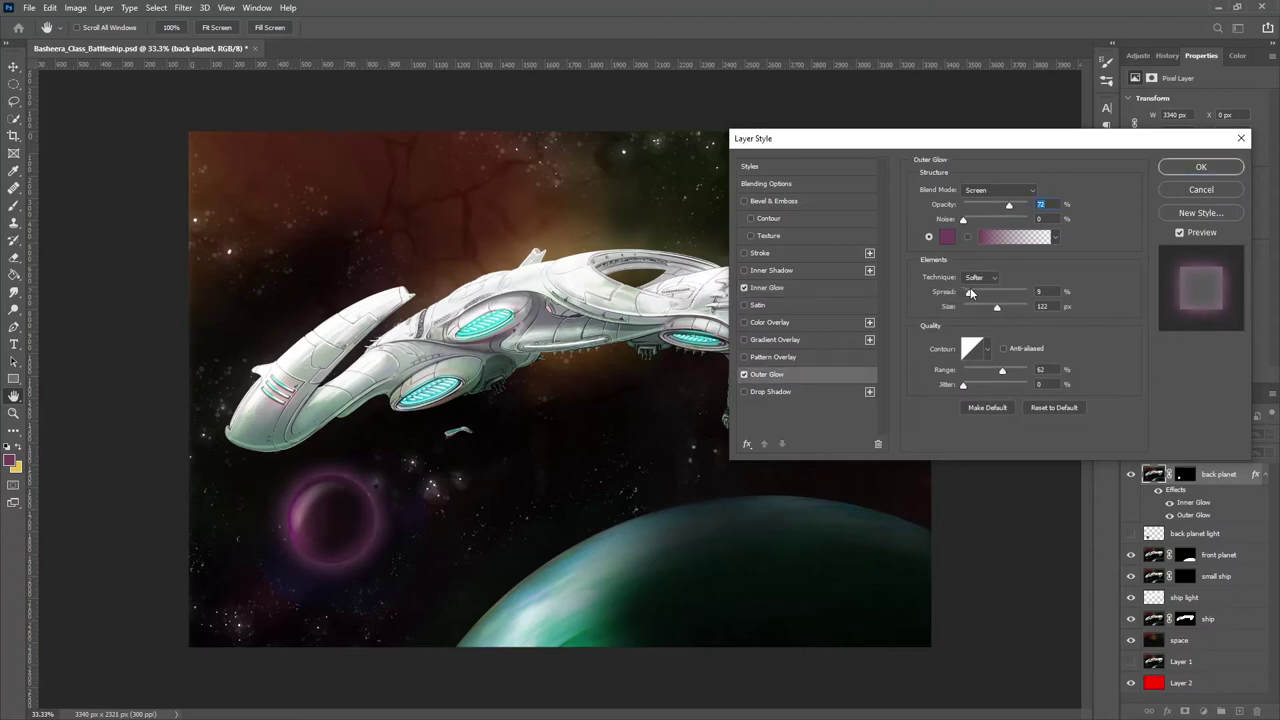
{"action": "key", "text": "Return"}
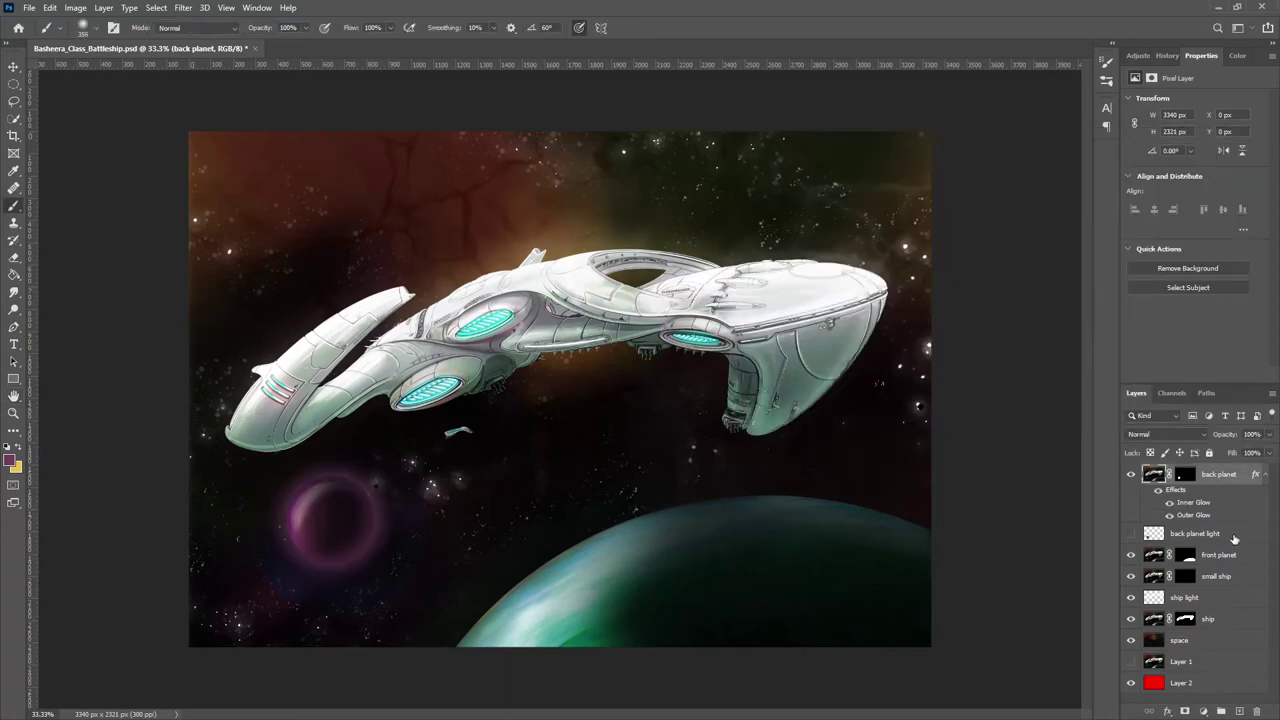
{"action": "left_click_drag", "start_coordinate": [1234, 539], "coordinate": [1215, 556]}
Make front planet's Outer Glow teal and turn on its Inner Glow.
{"action": "double_click", "coordinate": [1193, 583]}
{"action": "left_click", "coordinate": [946, 236]}
{"action": "left_click", "coordinate": [663, 251]}
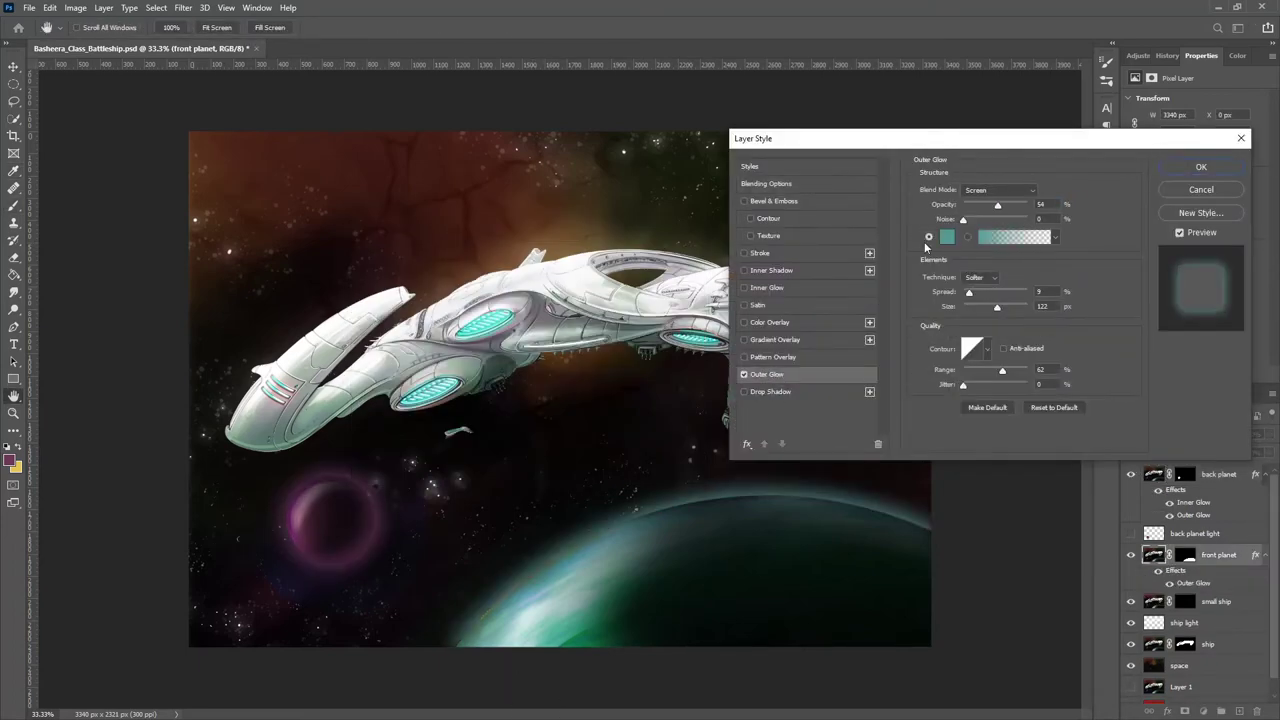
{"action": "left_click", "coordinate": [788, 287]}
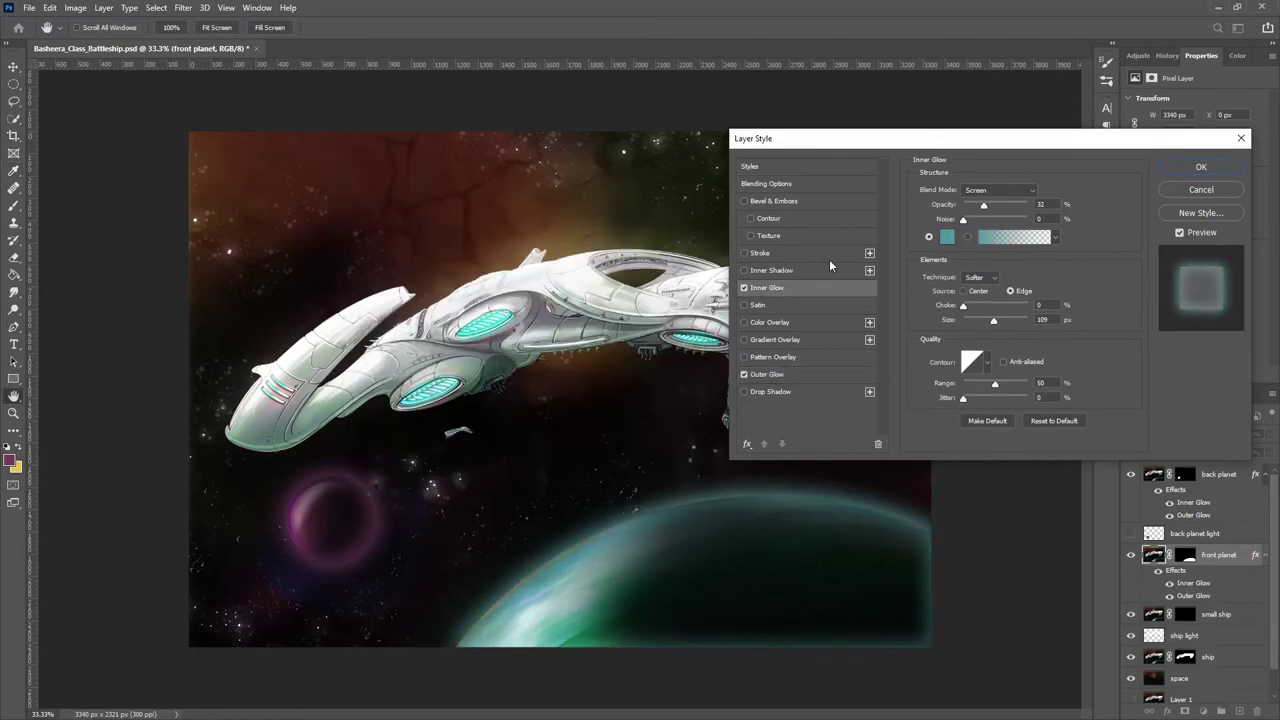
{"action": "left_click", "coordinate": [1200, 167]}
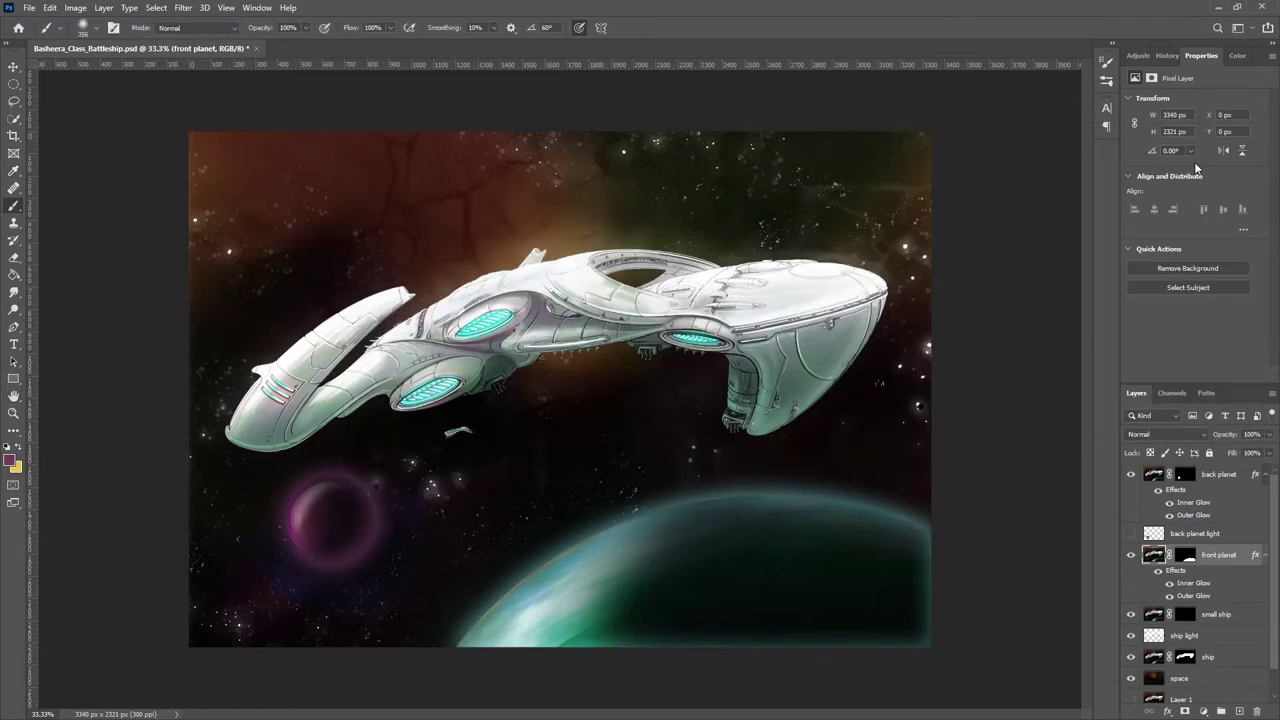
Duplicate front planet and paint its upper rim back into the copy's mask in white.
{"action": "key", "text": "ctrl+j"}
{"action": "left_click", "coordinate": [1184, 556]}
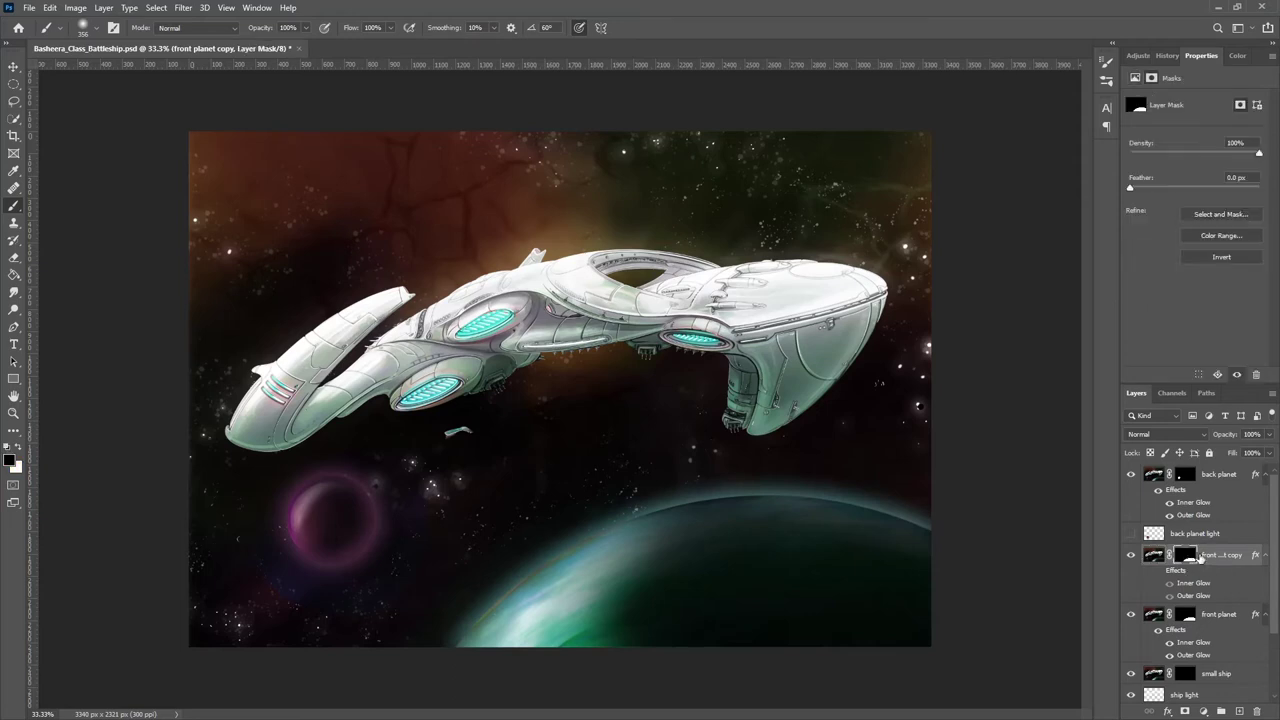
{"action": "key", "text": "e"}
{"action": "right_click", "coordinate": [757, 480]}
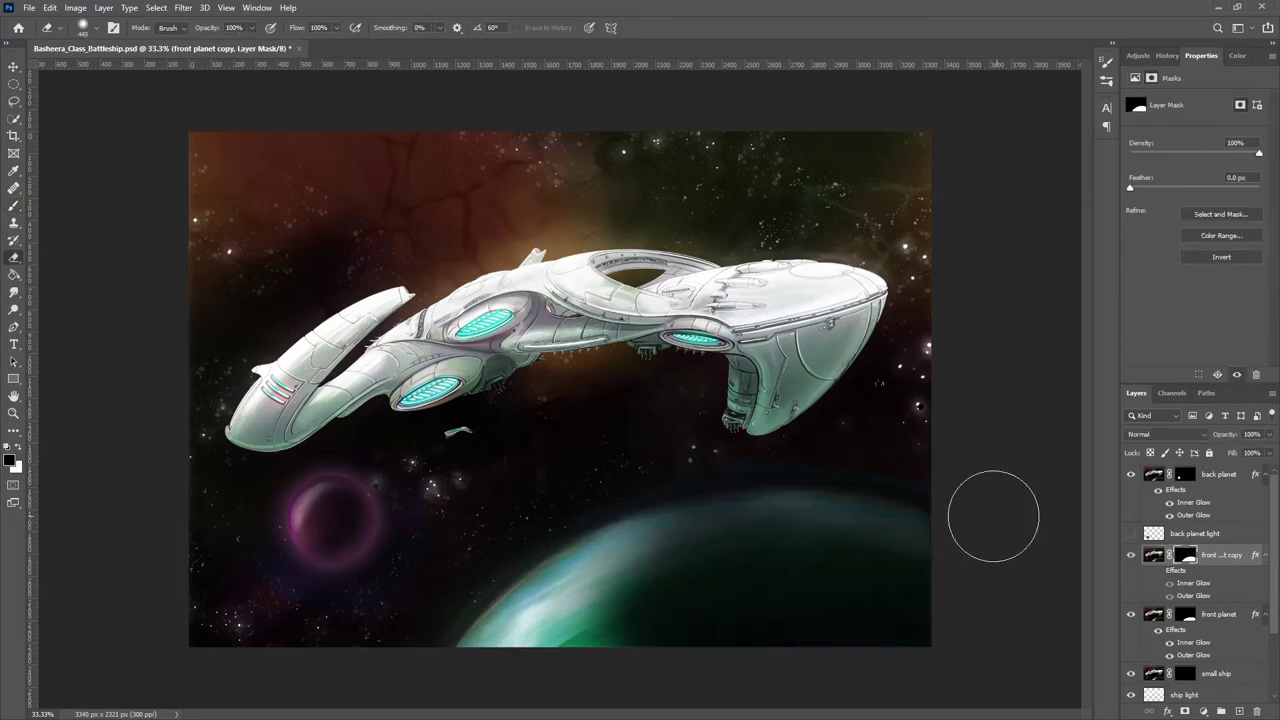
{"action": "key", "text": "x"}
{"action": "left_click_drag", "start_coordinate": [822, 501], "coordinate": [960, 517]}
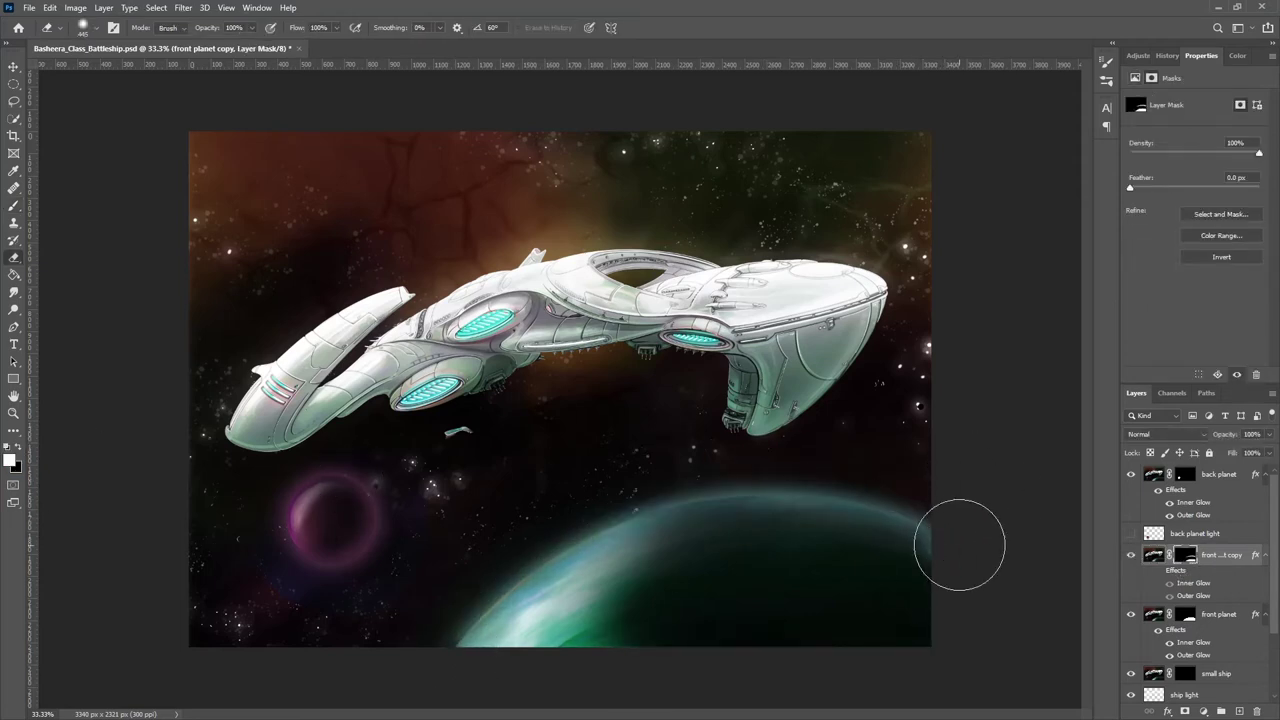
{"action": "key", "text": "x"}
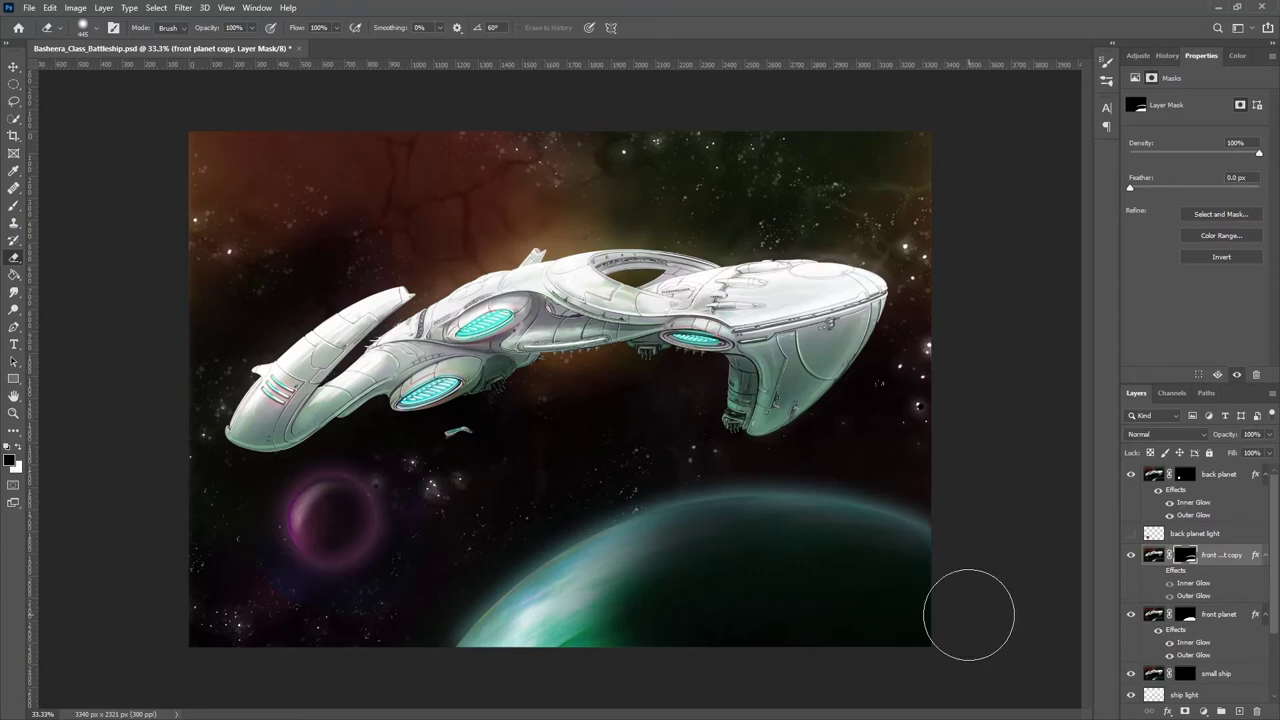
Target the original front planet mask with white, show the copy again, and zoom out.
{"action": "left_click", "coordinate": [1131, 554]}
{"action": "left_click", "coordinate": [1218, 614]}
{"action": "key", "text": "x"}
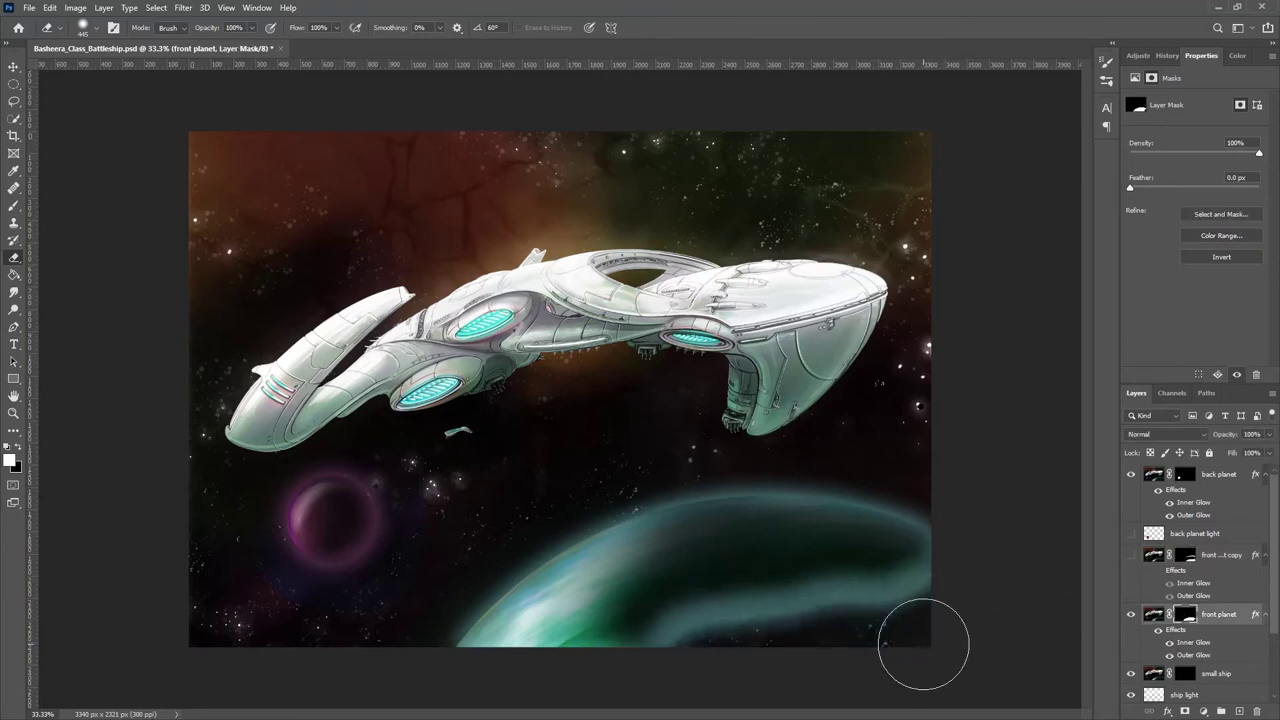
{"action": "left_click", "coordinate": [1131, 554]}
{"action": "key", "text": "ctrl+minus"}
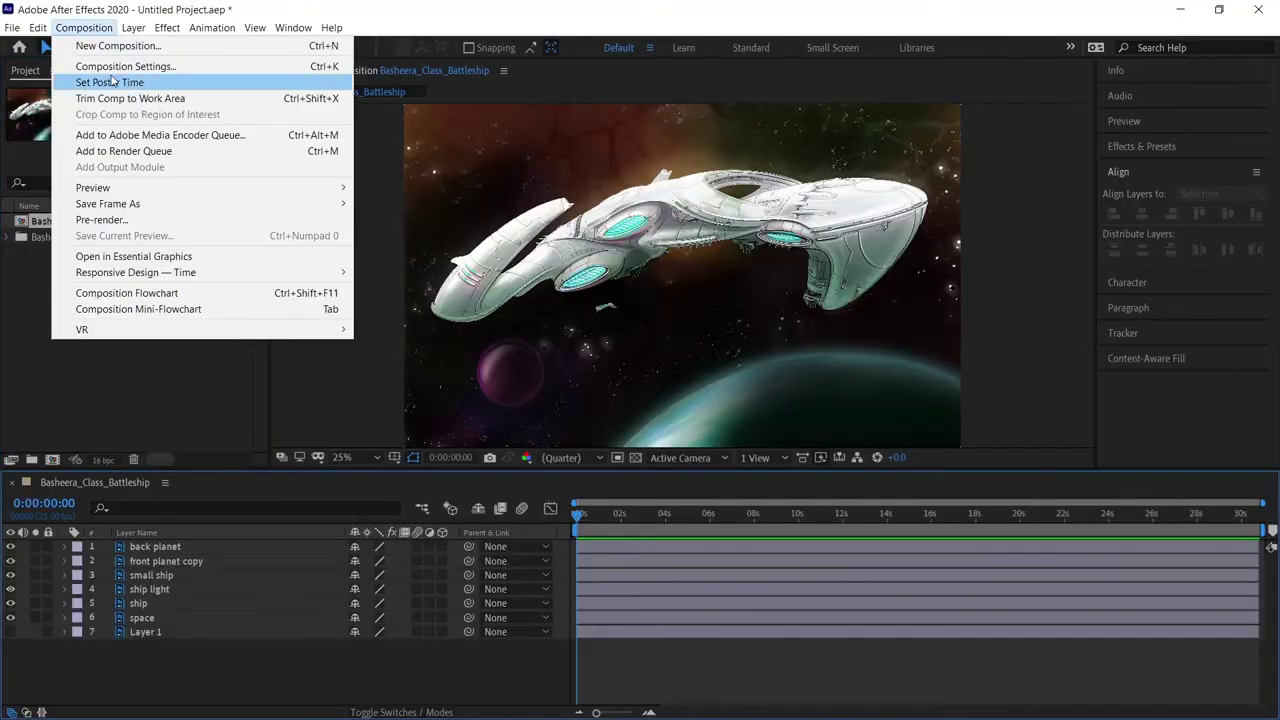
Set the composition to 1920×1080 at 30 frames per second.
{"action": "left_click", "coordinate": [110, 60]}
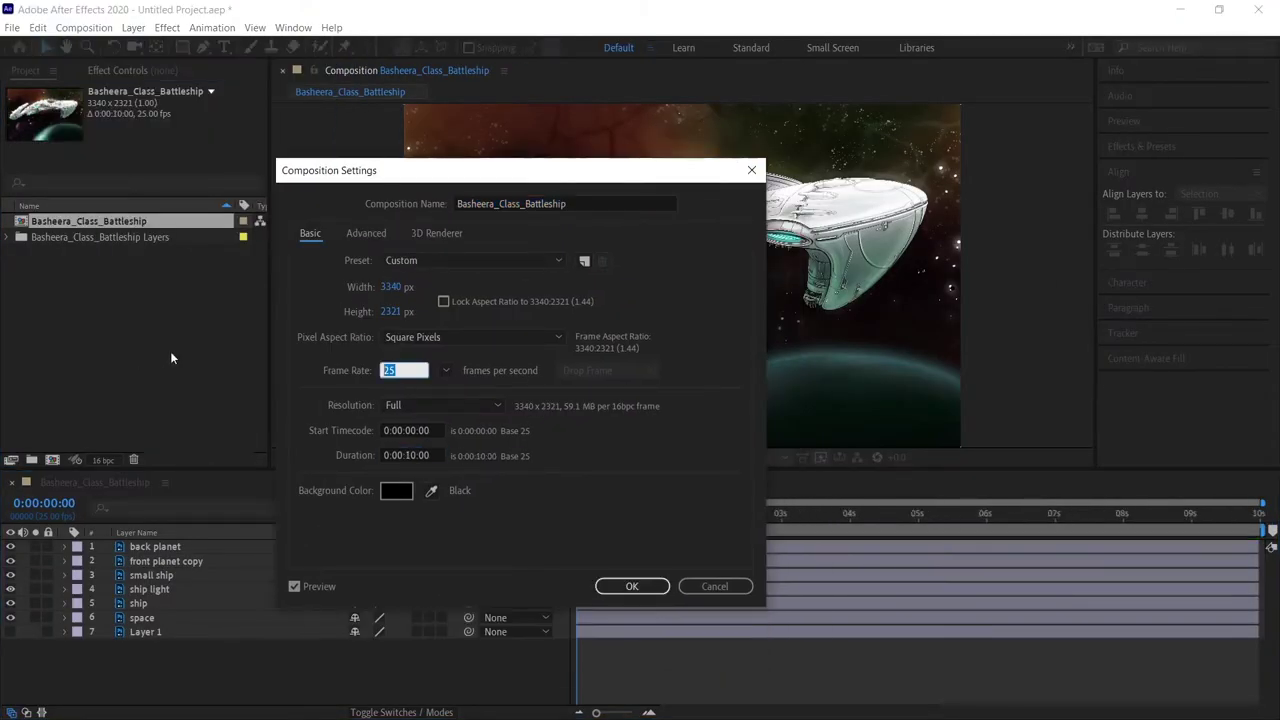
{"action": "left_click", "coordinate": [400, 287]}
{"action": "type", "text": "1920"}
{"action": "key", "text": "Tab"}
{"action": "type", "text": "1080"}
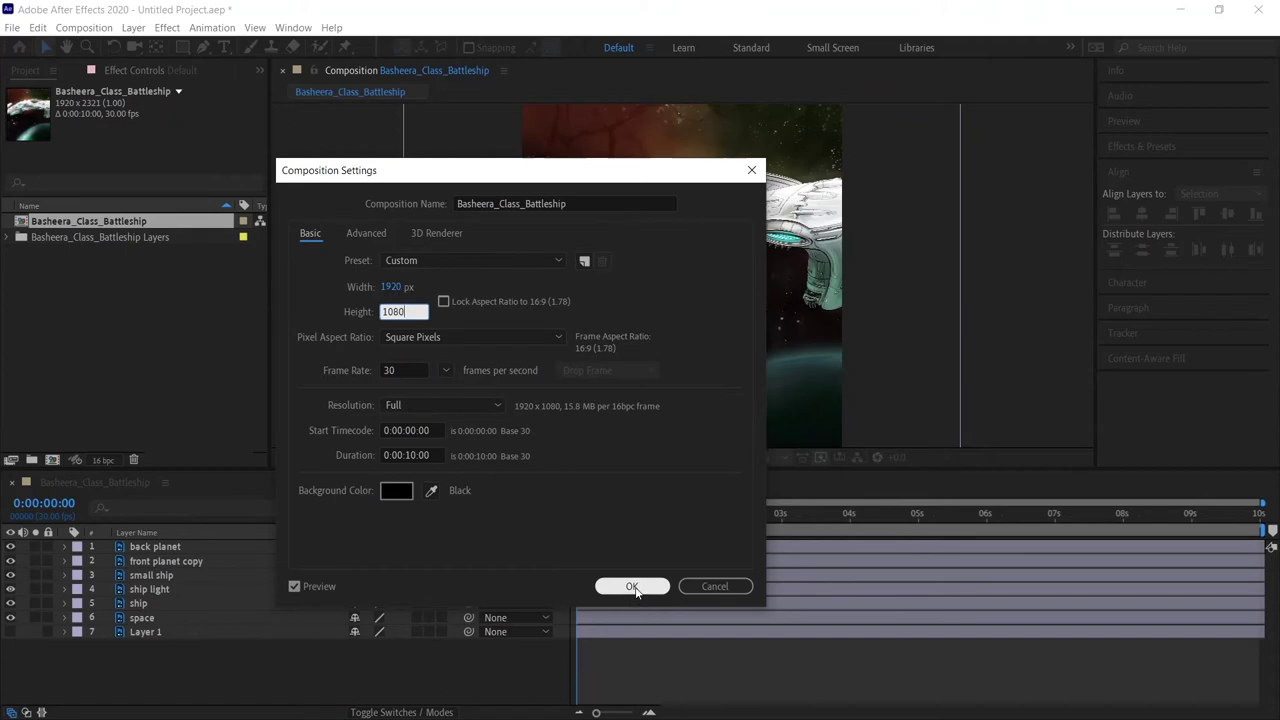
{"action": "left_click", "coordinate": [445, 372]}
{"action": "left_click", "coordinate": [467, 496]}
{"action": "left_click", "coordinate": [442, 372]}
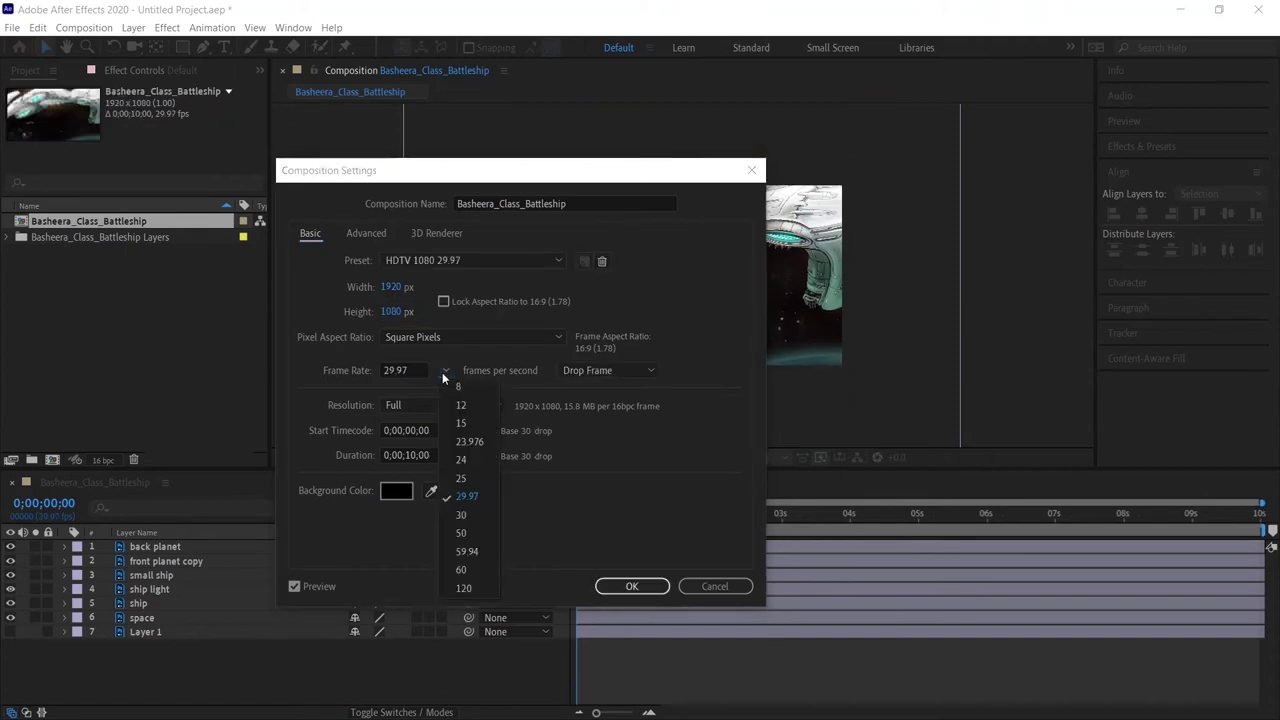
{"action": "left_click", "coordinate": [461, 514]}
{"action": "left_click", "coordinate": [647, 588]}
Turn layers 1–6 into 3D layers and delete Layer 1.
{"action": "key", "text": "ctrl+a"}
{"action": "key", "text": "comma"}
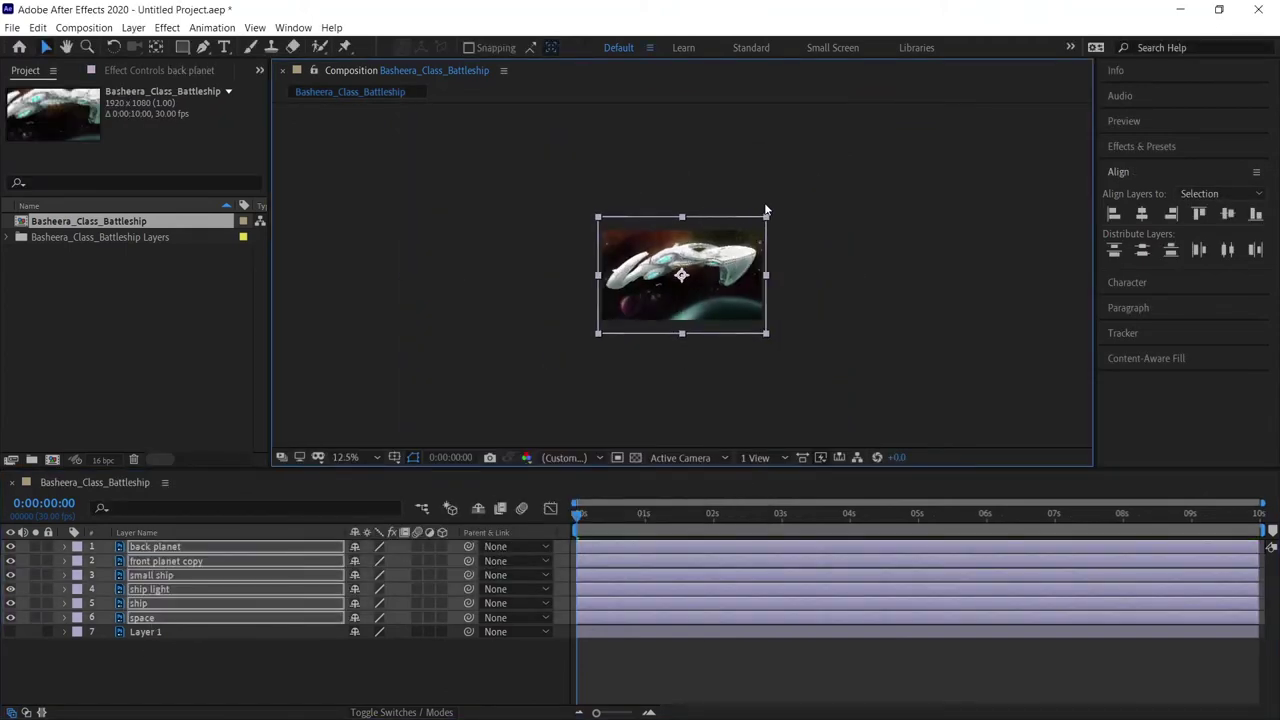
{"action": "left_click", "coordinate": [442, 589]}
{"action": "left_click", "coordinate": [393, 662]}
{"action": "left_click", "coordinate": [129, 632]}
{"action": "key", "text": "Delete"}
{"action": "scroll", "coordinate": [696, 243], "scroll_direction": "up", "scroll_amount": 4}
Resize the viewer and timeline panels and parent ship light to the ship layer.
{"action": "left_click_drag", "start_coordinate": [696, 469], "coordinate": [696, 515]}
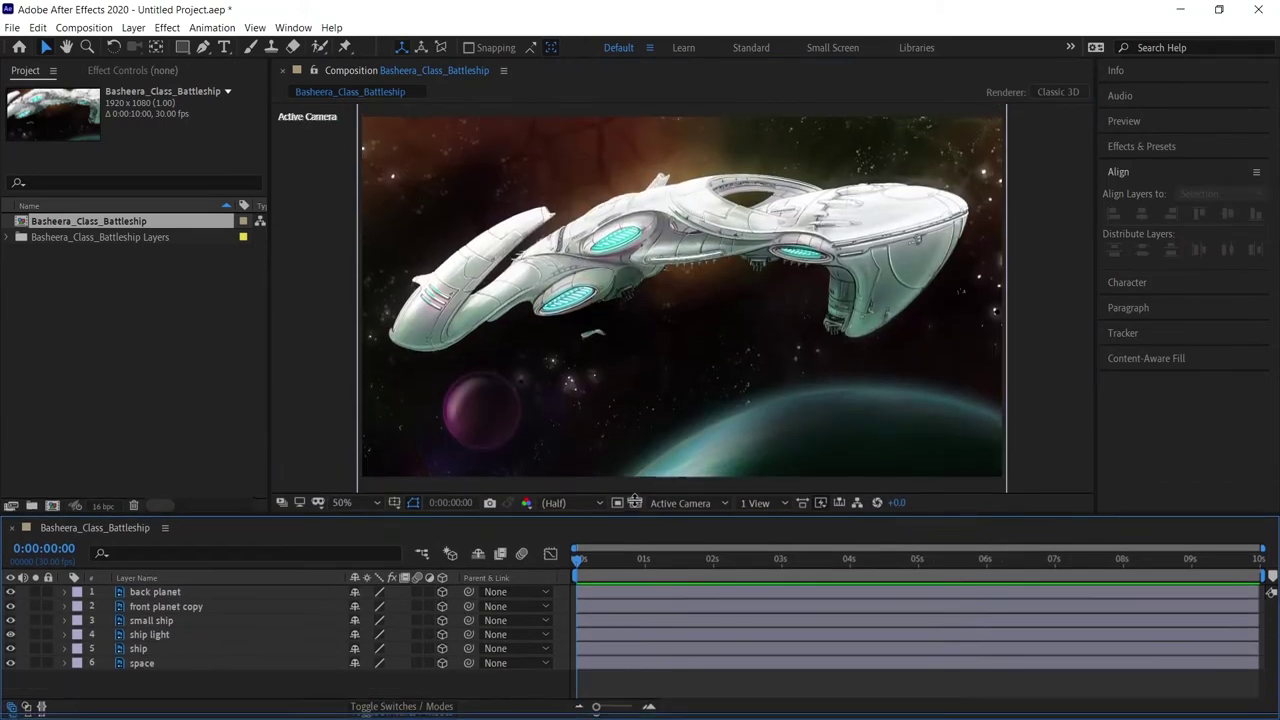
{"action": "left_click_drag", "start_coordinate": [843, 516], "coordinate": [843, 491]}
{"action": "key", "text": "comma"}
{"action": "key", "text": "comma"}
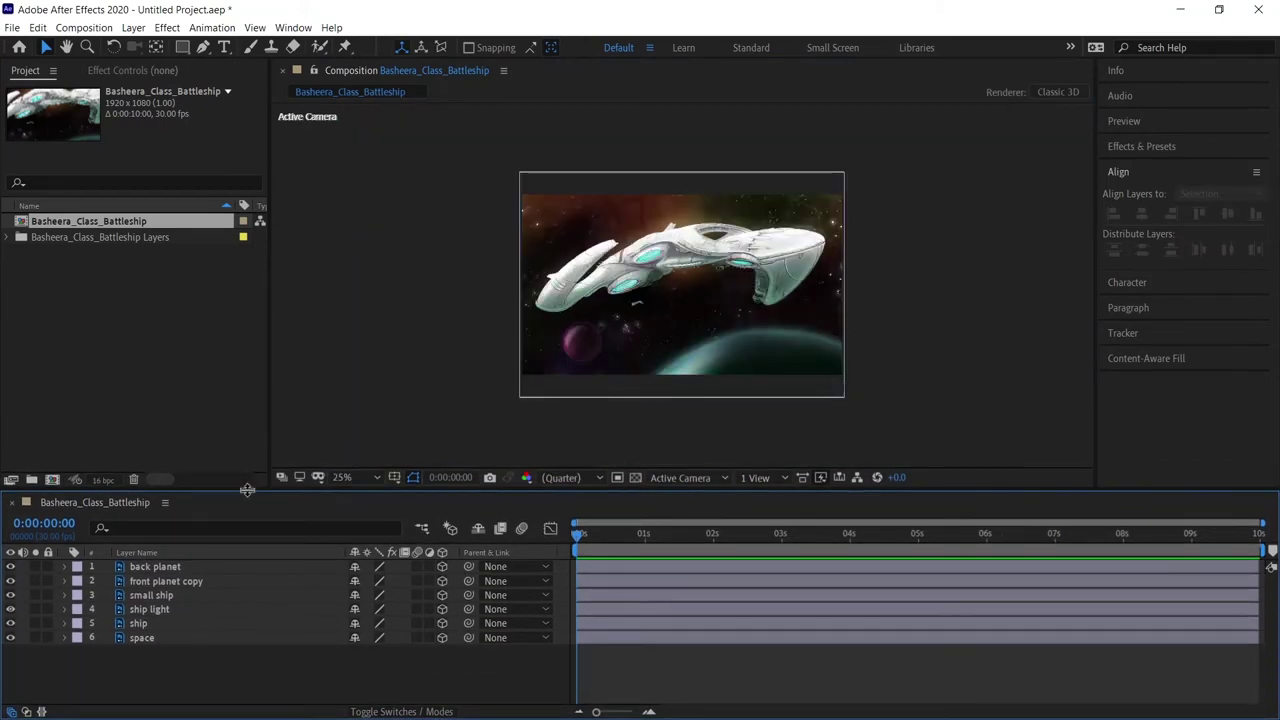
{"action": "left_click", "coordinate": [155, 566]}
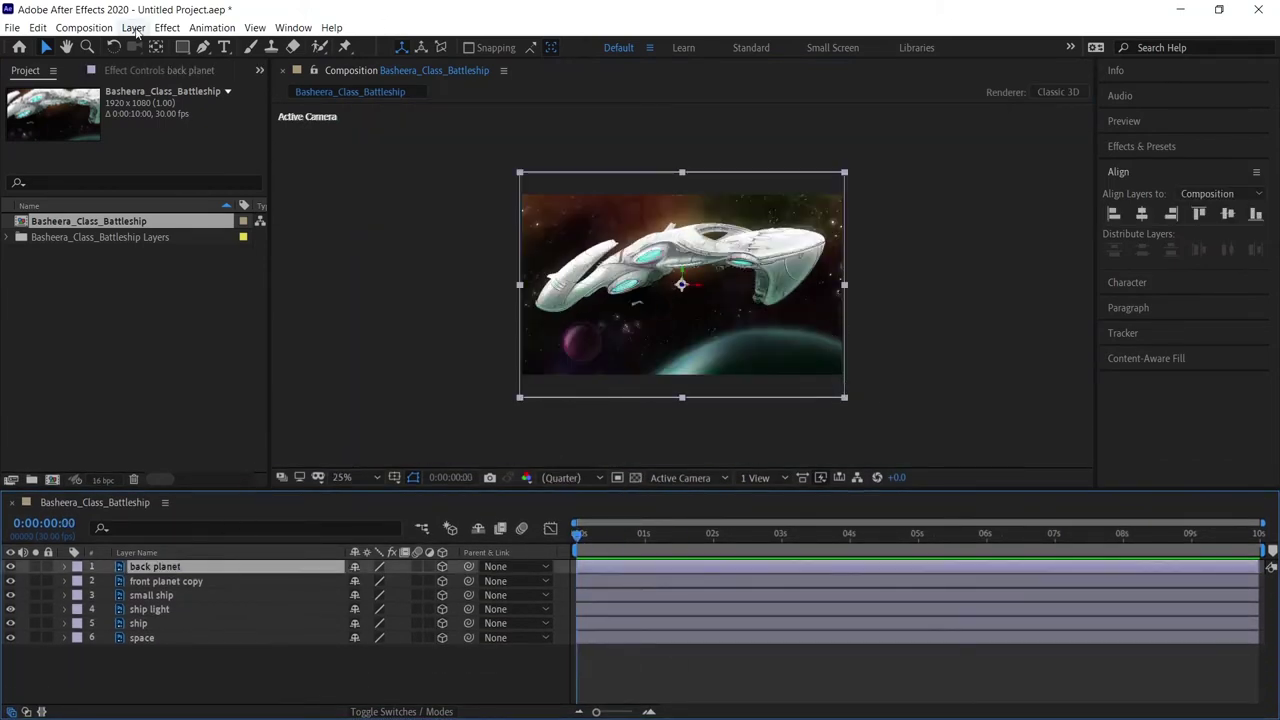
{"action": "key", "text": "y"}
{"action": "left_click", "coordinate": [588, 345]}
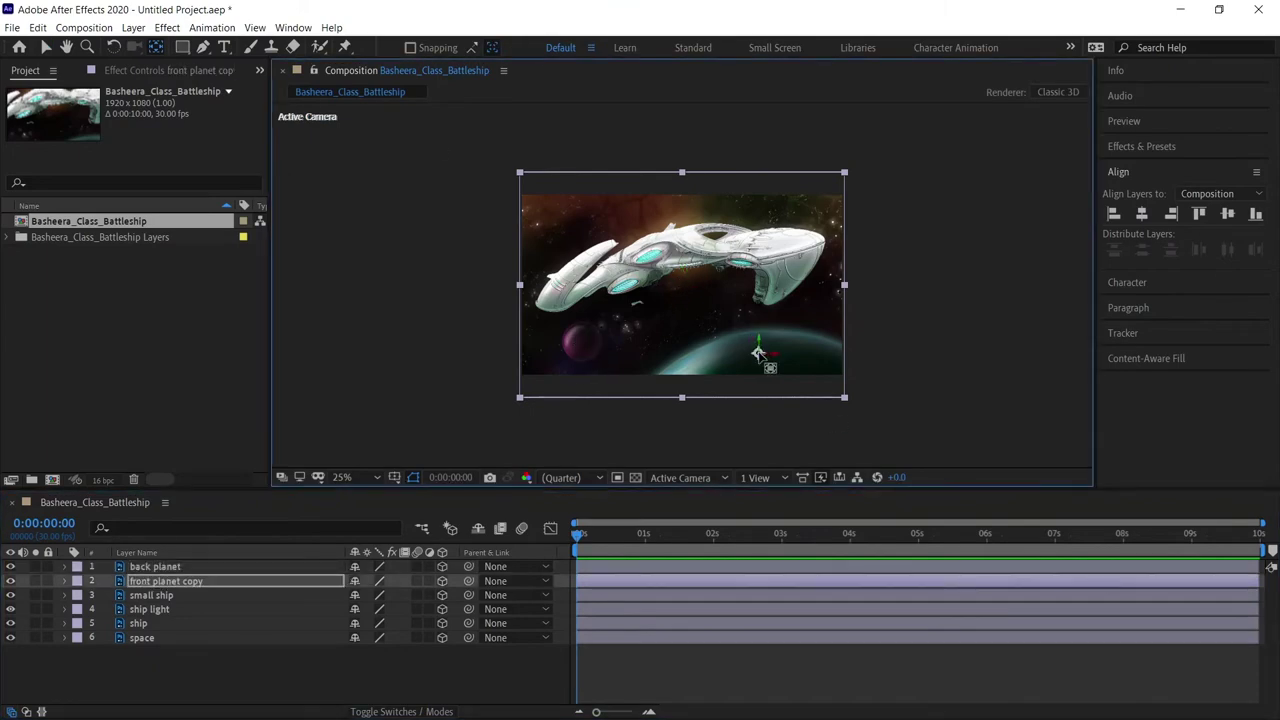
{"action": "key", "text": "ctrl+Down"}
{"action": "scroll", "coordinate": [640, 308], "scroll_direction": "up", "scroll_amount": 6}
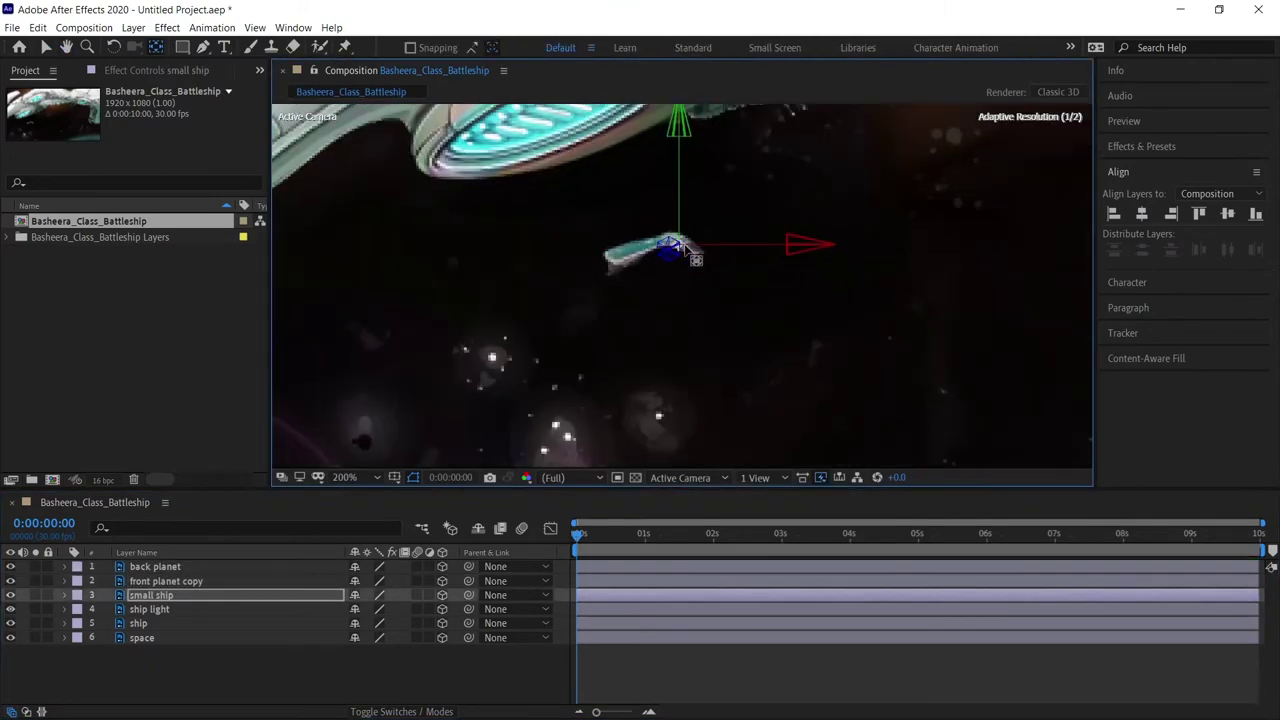
{"action": "left_click", "coordinate": [149, 609]}
{"action": "key", "text": "comma"}
{"action": "key", "text": "comma"}
{"action": "left_click_drag", "start_coordinate": [462, 609], "coordinate": [137, 623]}
Scale the space layer up to 88.3%.
{"action": "left_click", "coordinate": [206, 623]}
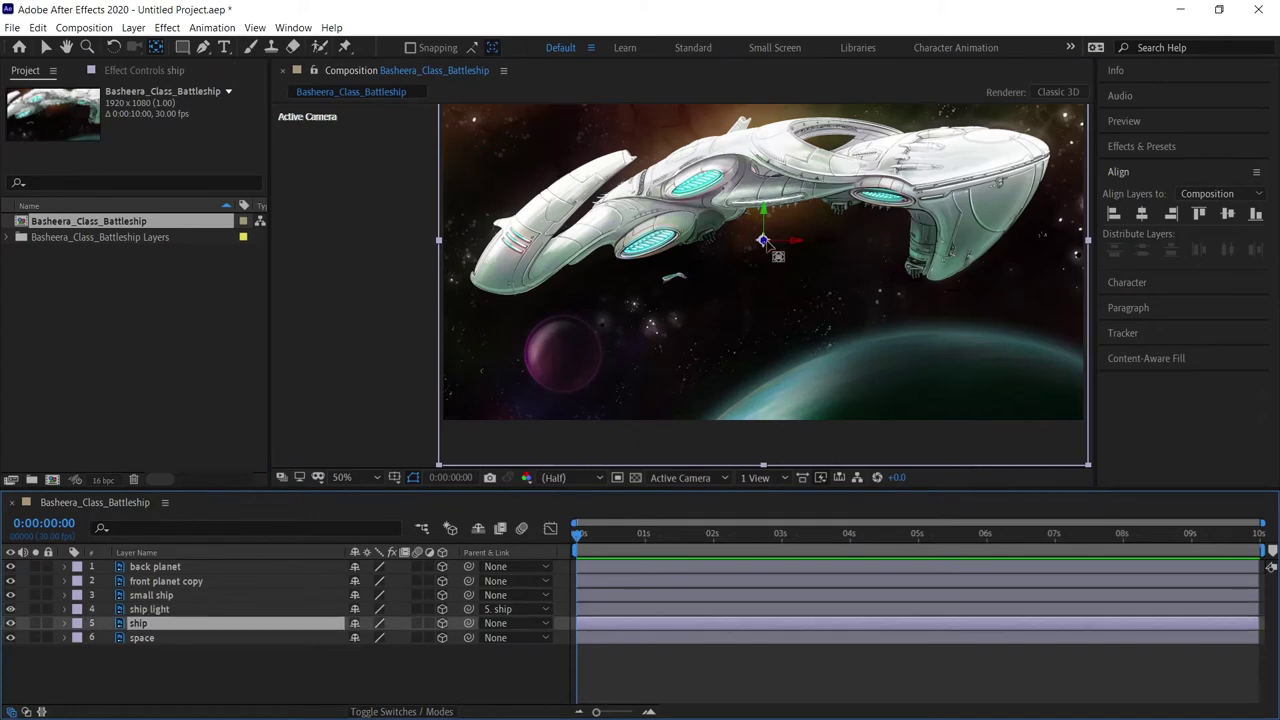
{"action": "key", "text": "ctrl+Down"}
{"action": "key", "text": "comma"}
{"action": "key", "text": "p"}
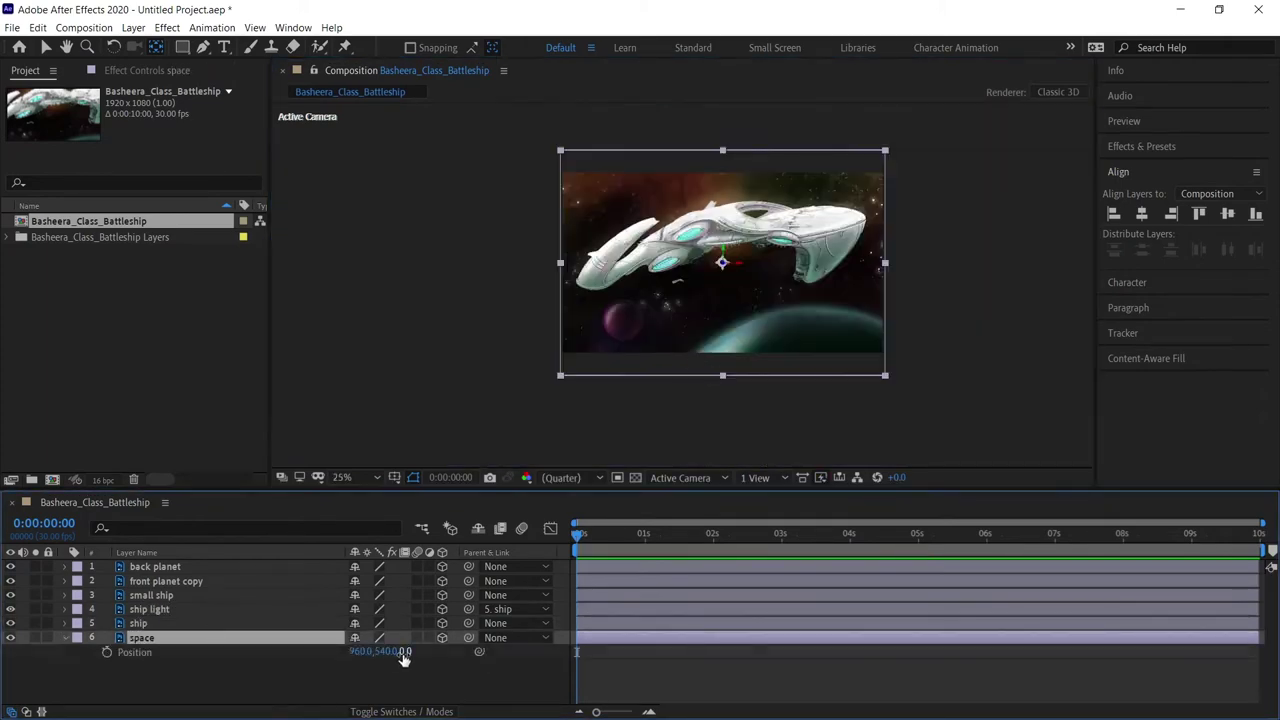
{"action": "key", "text": "s"}
{"action": "left_click_drag", "start_coordinate": [403, 651], "coordinate": [543, 654]}
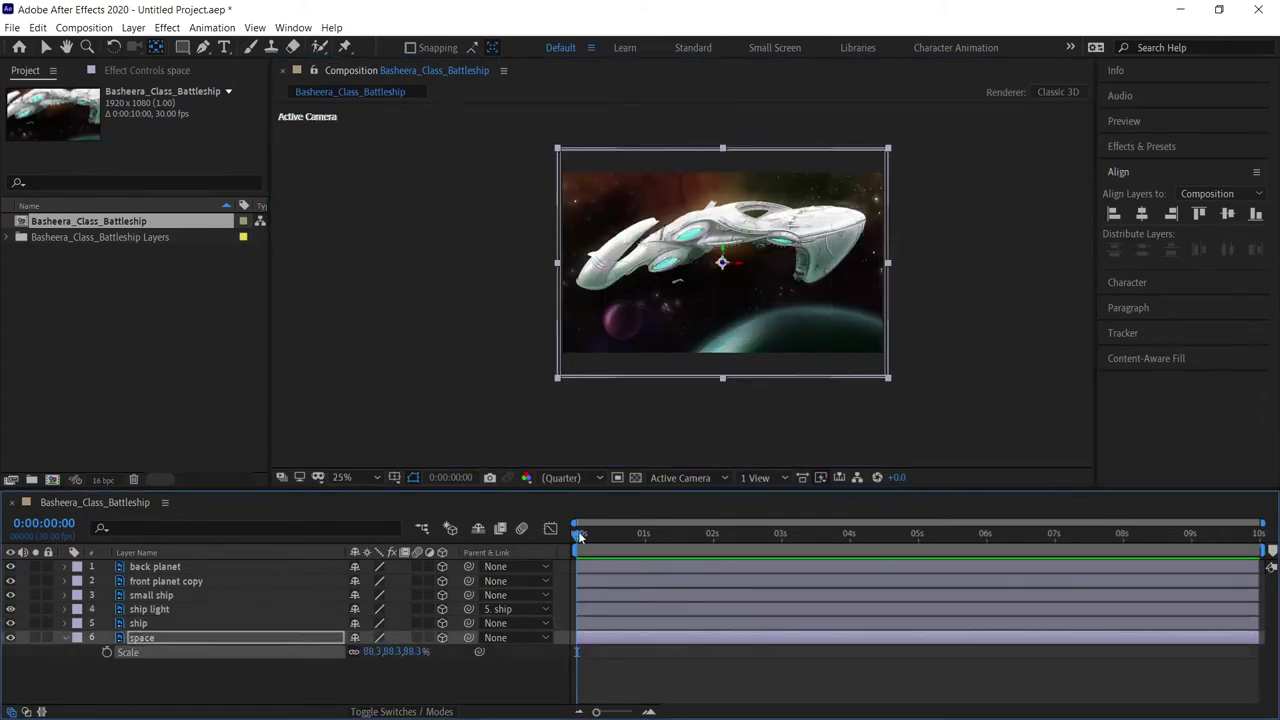
Inspect the layers from an angled custom view, then return to the active camera.
{"action": "left_click", "coordinate": [784, 477]}
{"action": "left_click", "coordinate": [688, 477]}
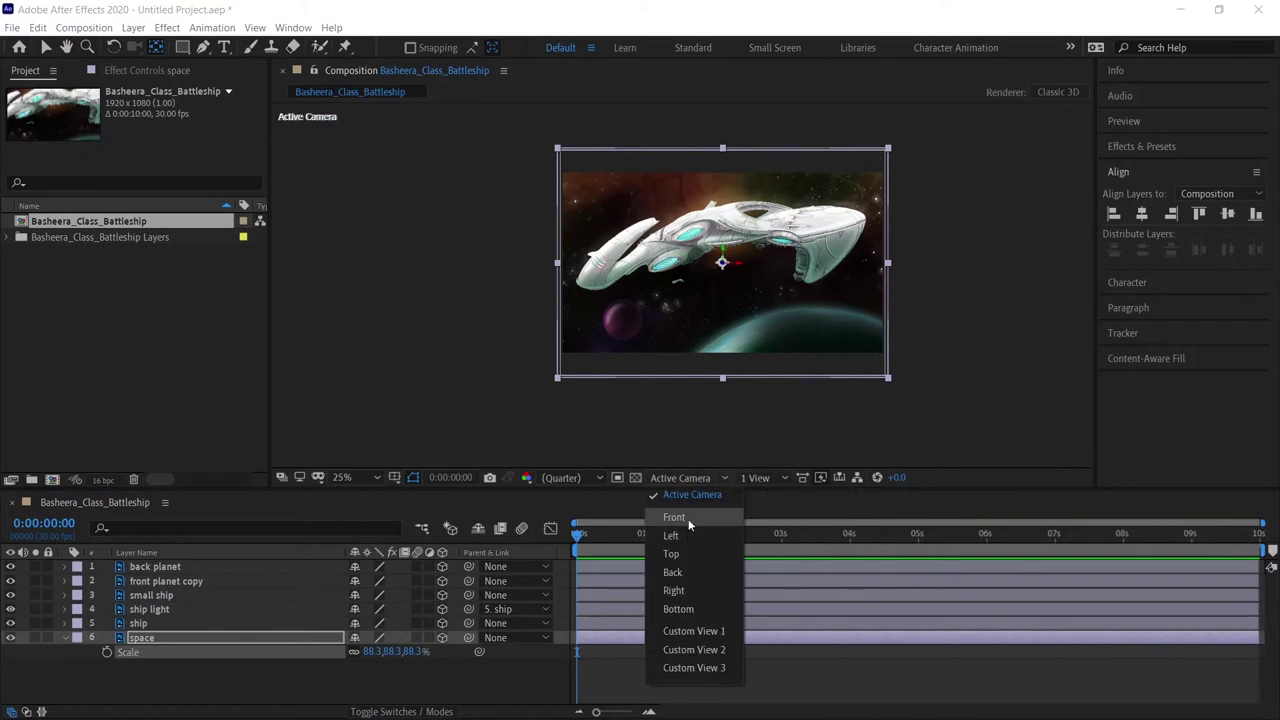
{"action": "left_click", "coordinate": [694, 631]}
{"action": "left_click", "coordinate": [746, 338]}
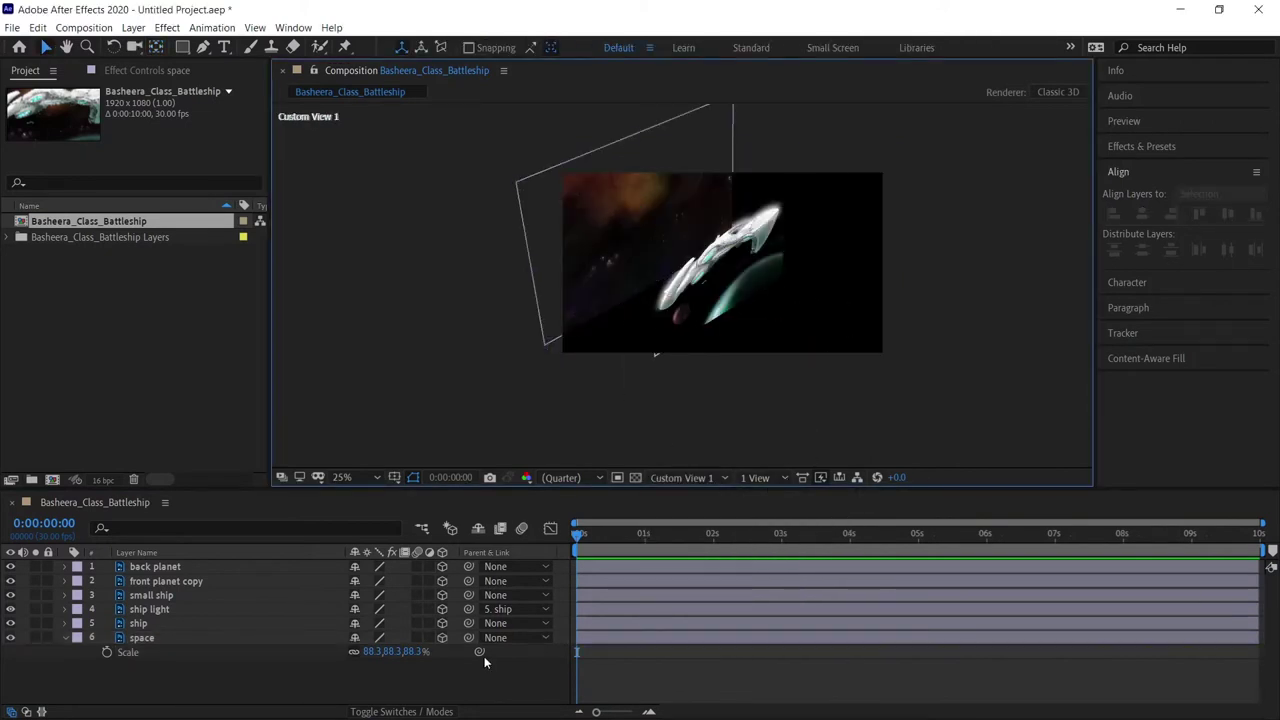
{"action": "key", "text": "F12"}
Reveal Position for space and back planet and begin editing back planet's Z depth.
{"action": "left_click", "coordinate": [202, 567]}
{"action": "left_click", "coordinate": [142, 637]}
{"action": "key", "text": "p"}
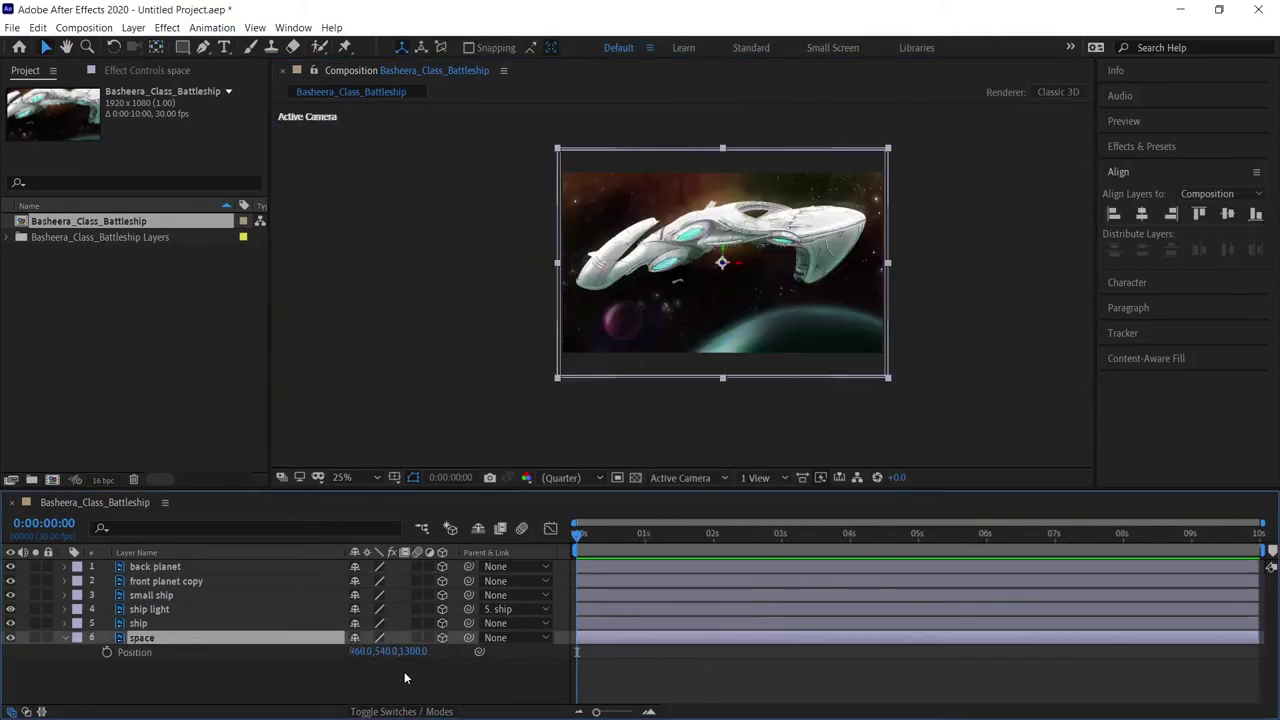
{"action": "left_click", "coordinate": [220, 567]}
{"action": "key", "text": "p"}
{"action": "left_click", "coordinate": [403, 580]}
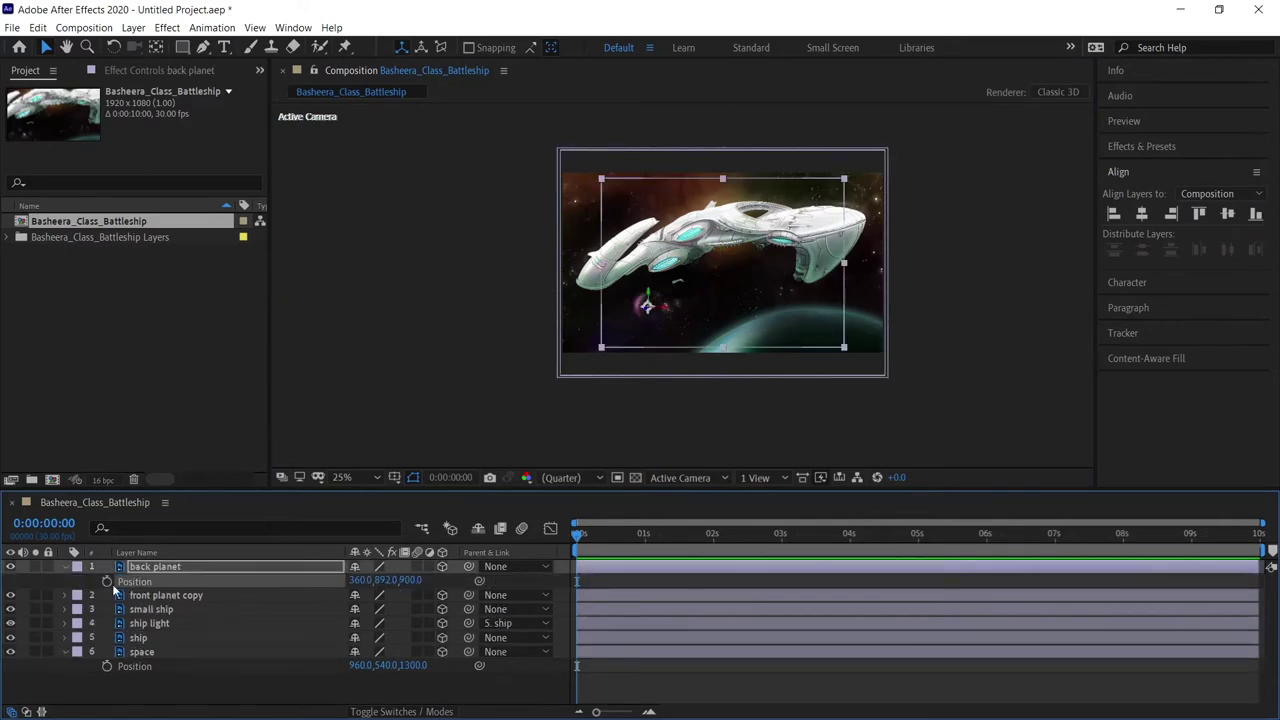
Drag the Layer 1 PSD item from the battleship folder to the top of the composition.
{"action": "left_click", "coordinate": [100, 237]}
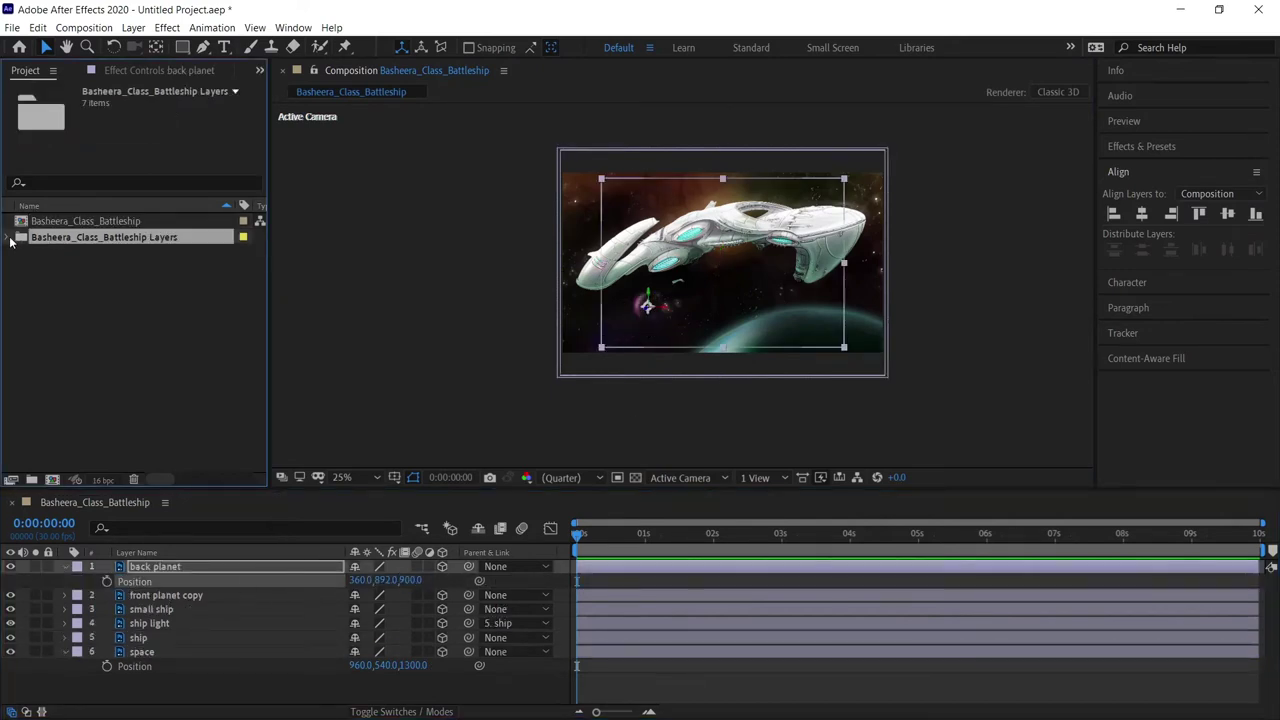
{"action": "left_click", "coordinate": [21, 237]}
{"action": "left_click_drag", "start_coordinate": [130, 284], "coordinate": [176, 541]}
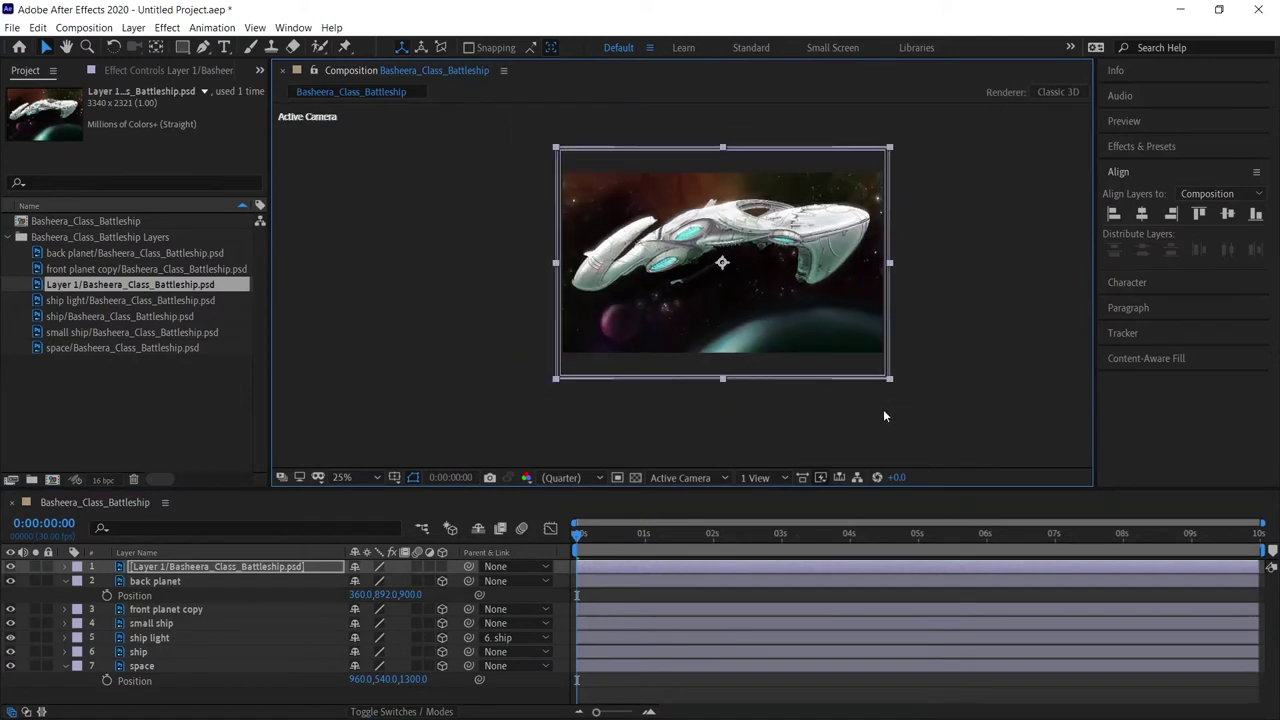
Scale the back planet layer to 77.3%.
{"action": "left_click", "coordinate": [255, 581]}
{"action": "scroll", "coordinate": [688, 290], "scroll_direction": "up", "scroll_amount": 2}
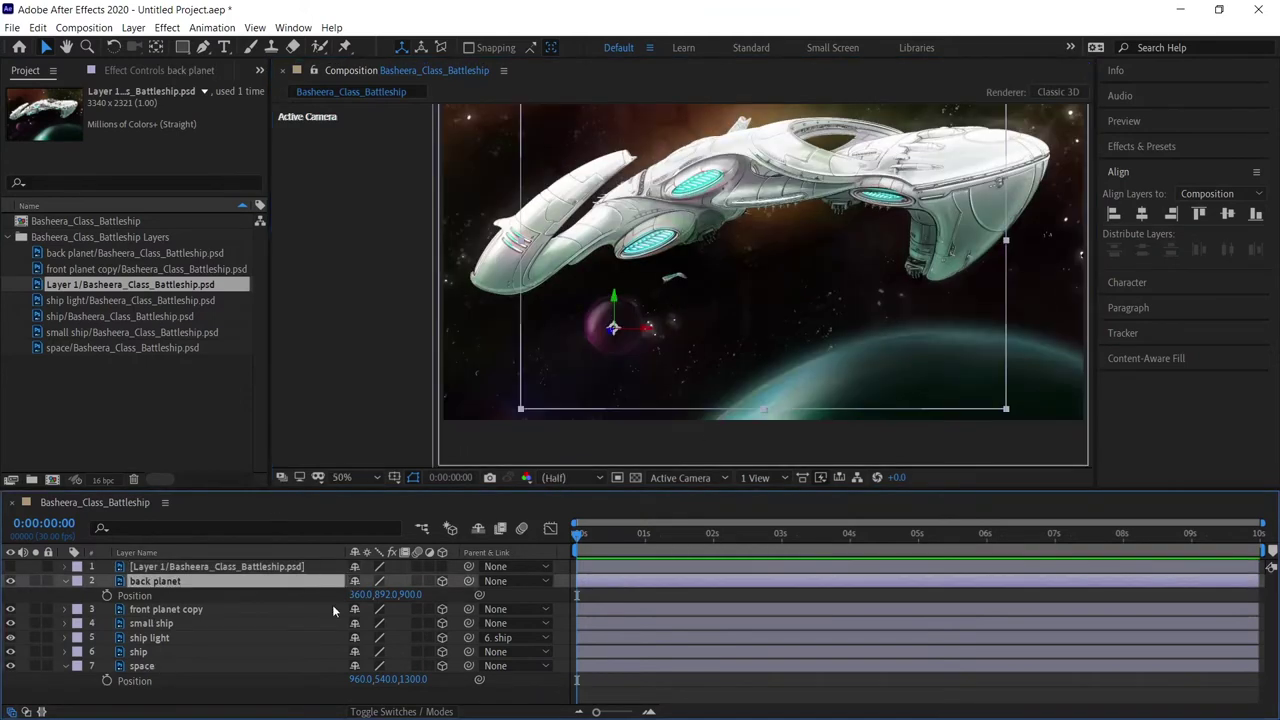
{"action": "left_click_drag", "start_coordinate": [372, 597], "coordinate": [391, 597]}
Lower Layer 1's opacity to 57%.
{"action": "left_click", "coordinate": [216, 566]}
{"action": "key", "text": "t"}
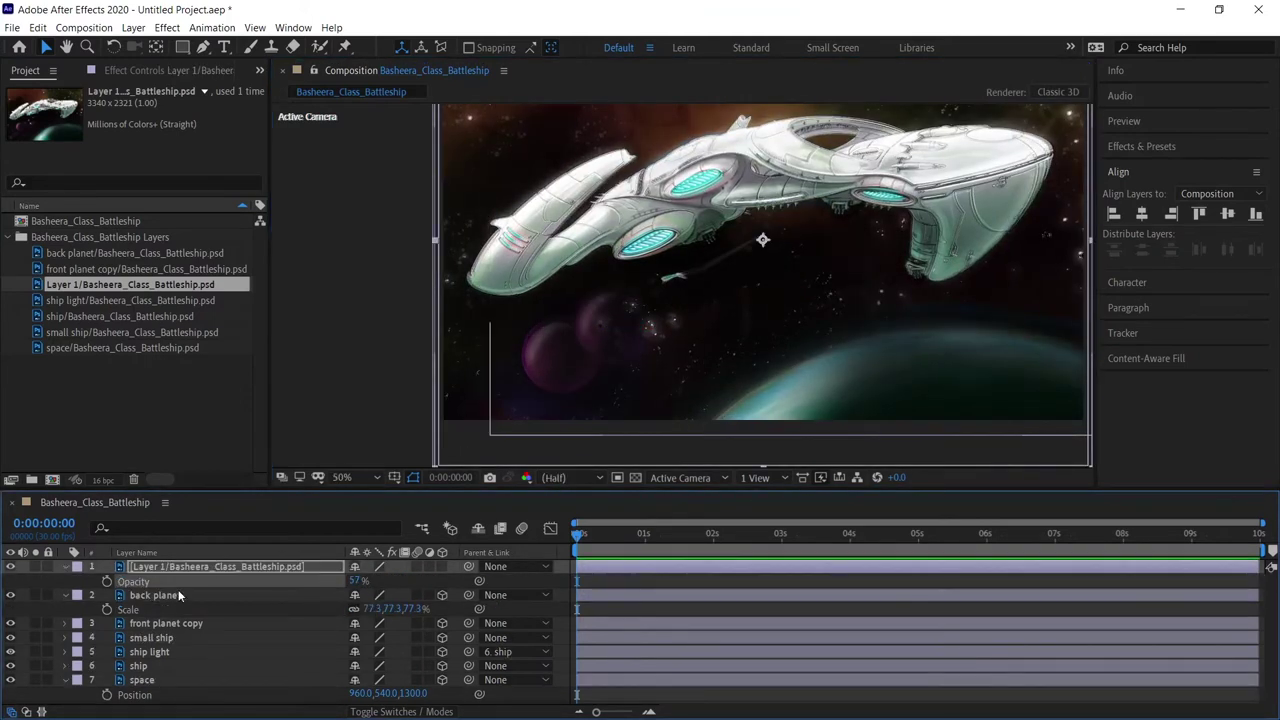
{"action": "left_click_drag", "start_coordinate": [627, 347], "coordinate": [572, 377]}
Restack the layers: front planet copy above back planet, back planet down to layer 6.
{"action": "scroll", "coordinate": [572, 377], "scroll_direction": "right", "scroll_amount": 5}
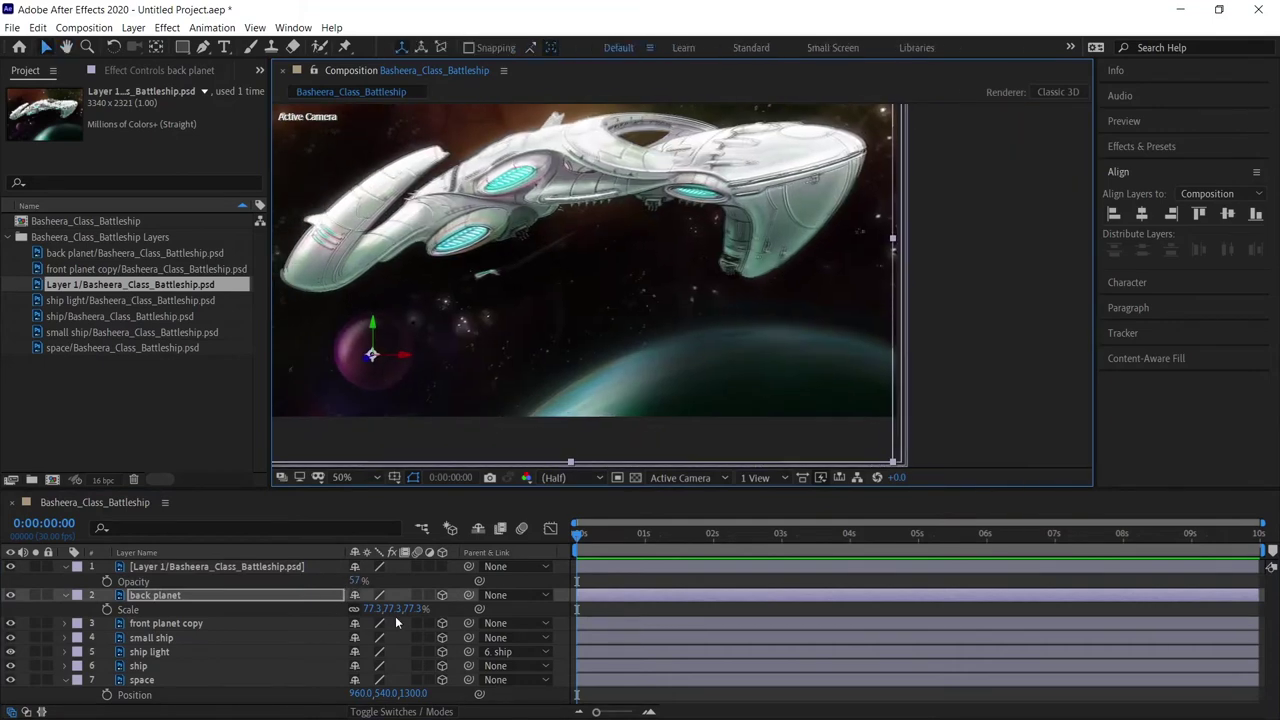
{"action": "left_click_drag", "start_coordinate": [216, 623], "coordinate": [155, 673]}
{"action": "left_click", "coordinate": [155, 652]}
{"action": "left_click_drag", "start_coordinate": [150, 609], "coordinate": [310, 645]}
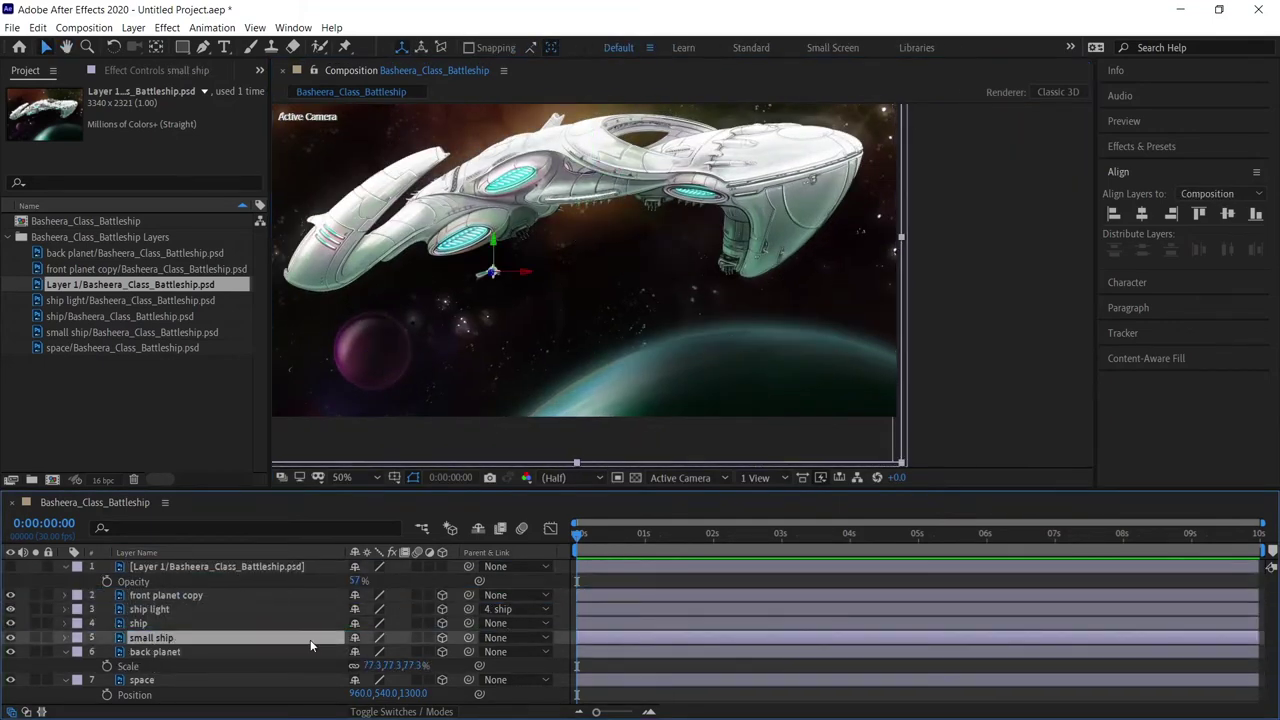
Scale the small ship layer down to 74%.
{"action": "key", "text": "p"}
{"action": "left_click", "coordinate": [405, 651]}
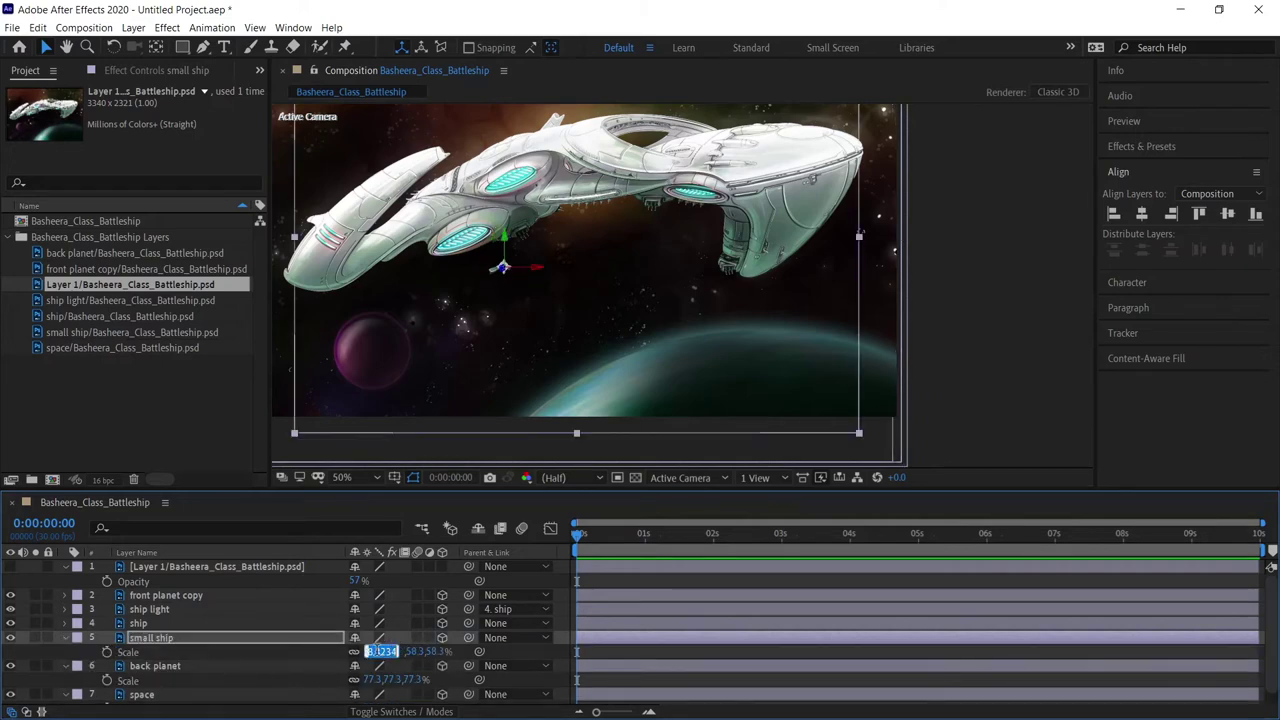
{"action": "scroll", "coordinate": [533, 252], "scroll_direction": "up", "scroll_amount": 3}
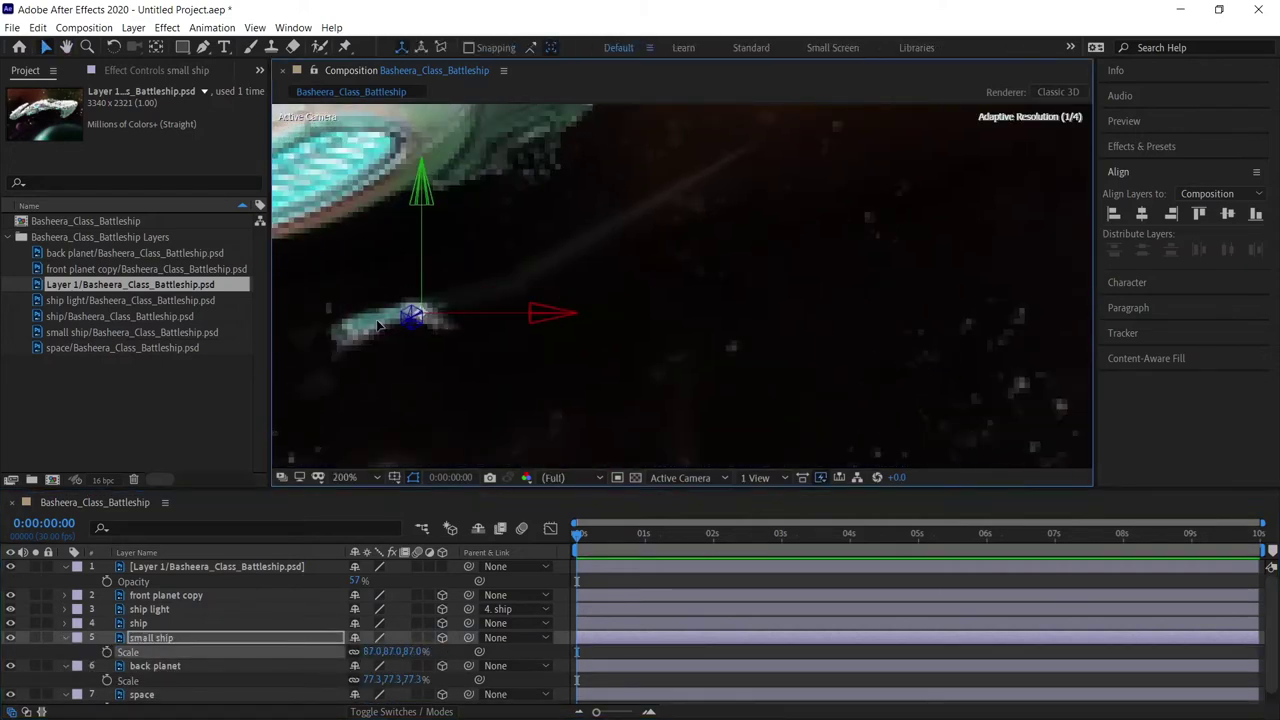
{"action": "left_click_drag", "start_coordinate": [372, 651], "coordinate": [362, 651]}
{"action": "scroll", "coordinate": [540, 411], "scroll_direction": "down", "scroll_amount": 6}
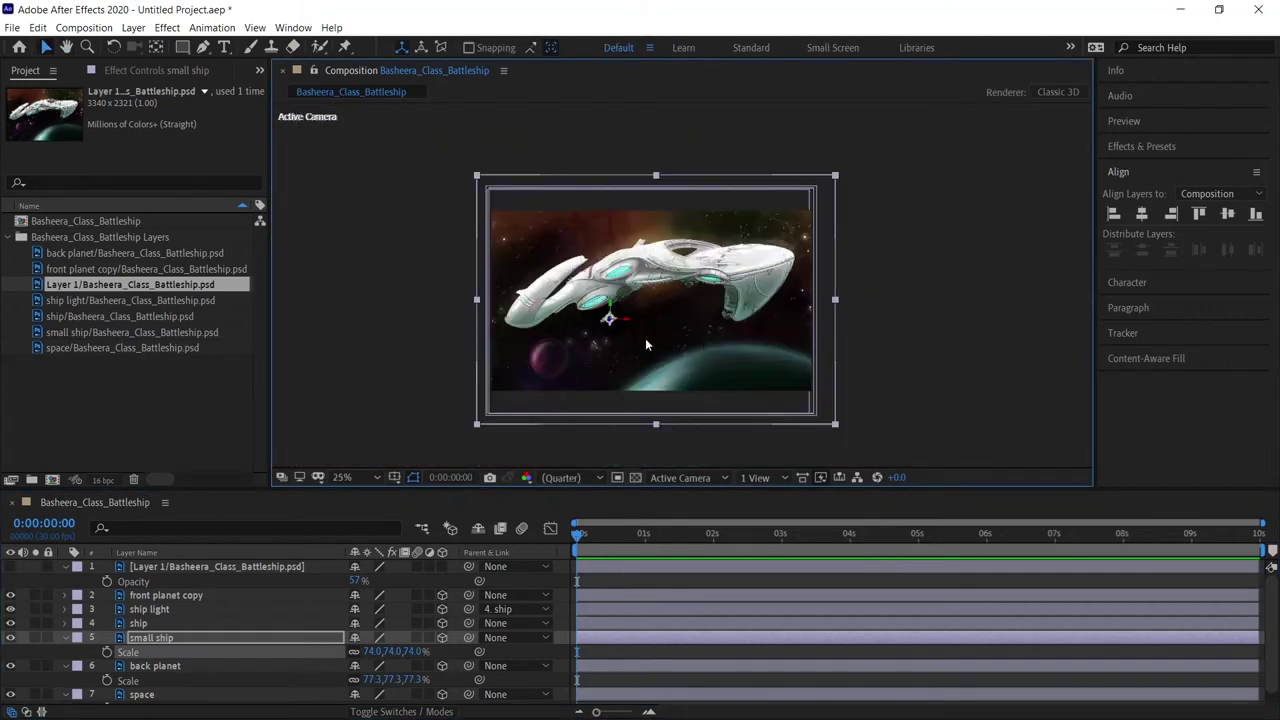
Set the front planet copy's Position Z to -500 and its Scale to 49.3%.
{"action": "left_click", "coordinate": [190, 596]}
{"action": "key", "text": "s"}
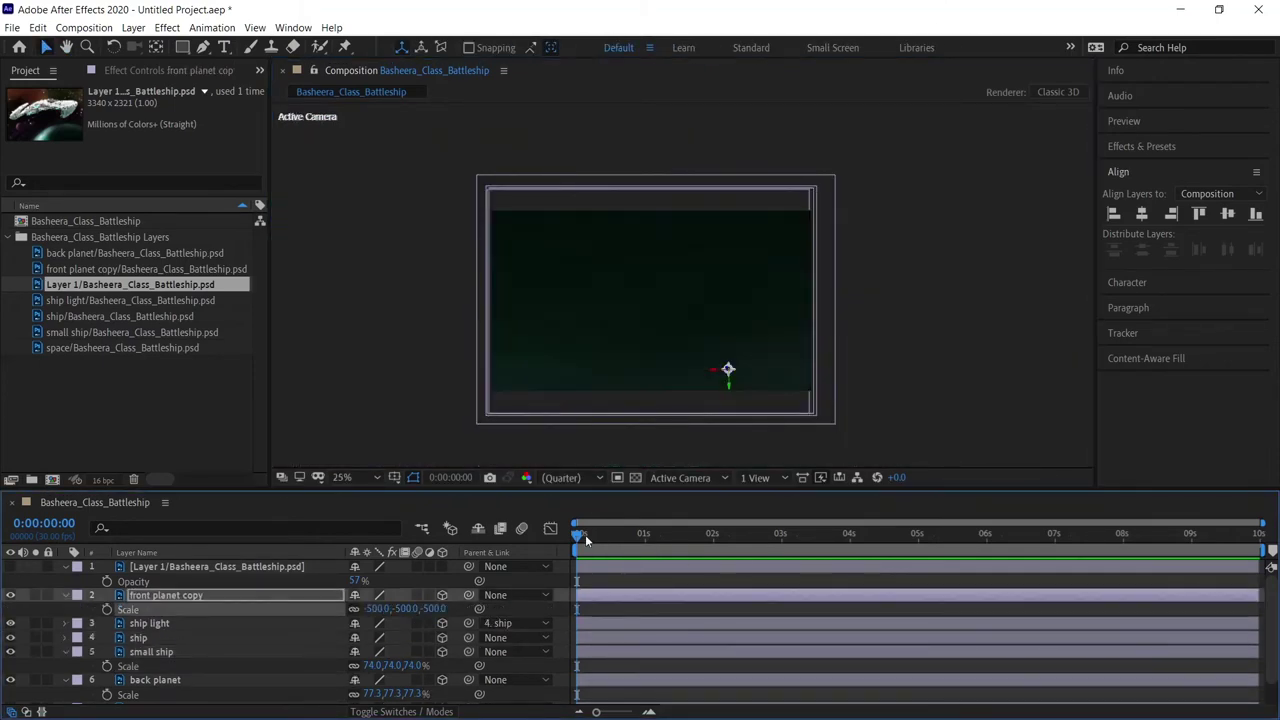
{"action": "key", "text": "Return"}
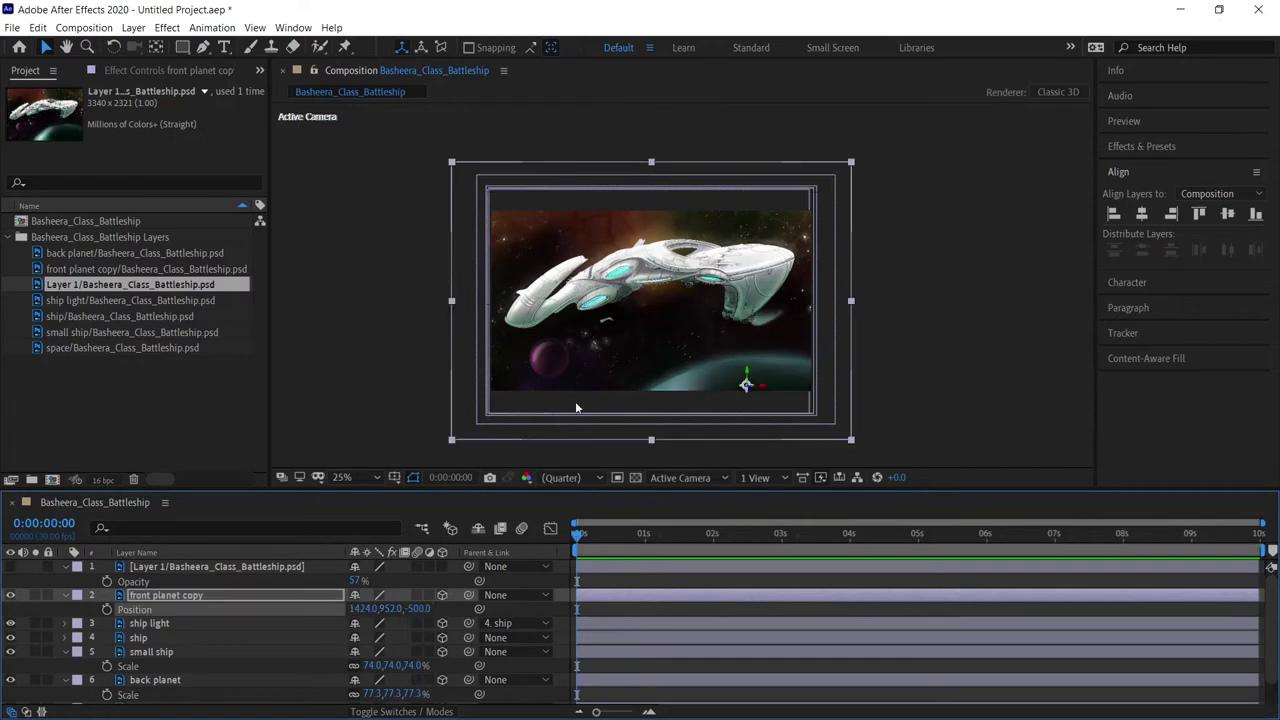
{"action": "key", "text": "s"}
{"action": "left_click_drag", "start_coordinate": [395, 609], "coordinate": [375, 609]}
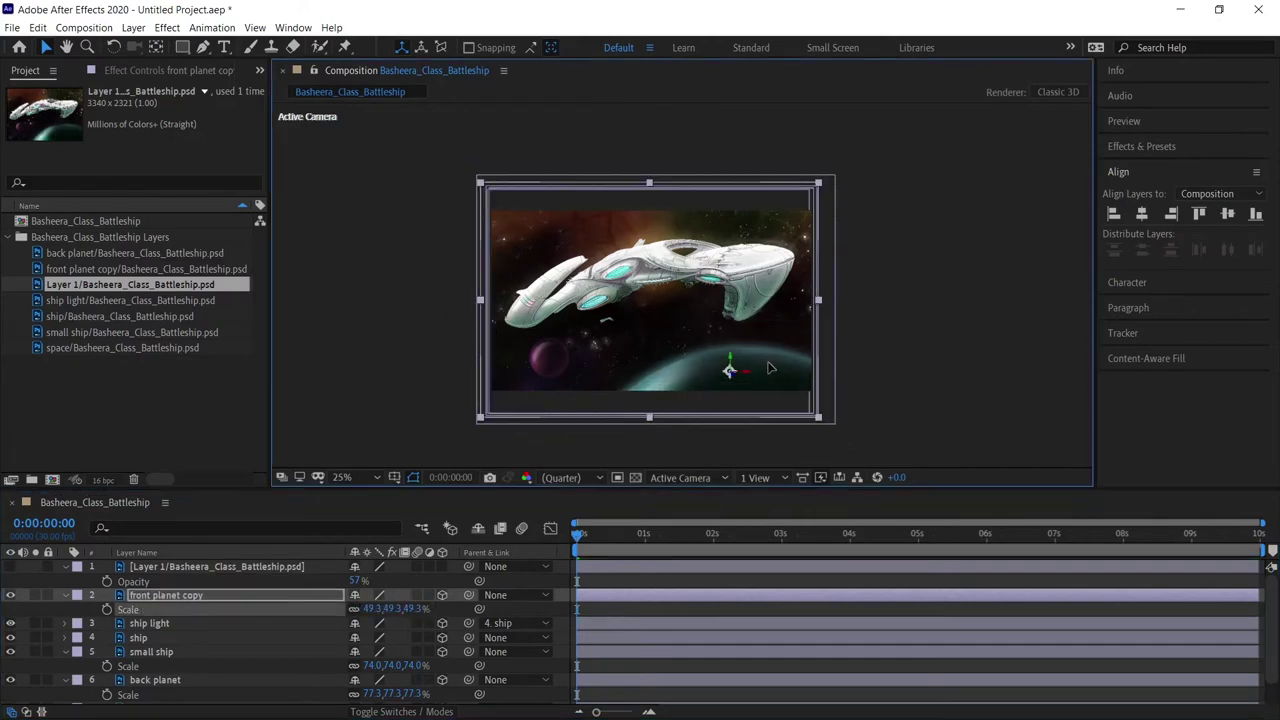
Draw a six-point Pen mask around the ship on the front planet copy and set it to Subtract.
{"action": "scroll", "coordinate": [778, 333], "scroll_direction": "up", "scroll_amount": 2}
{"action": "left_click_drag", "start_coordinate": [778, 333], "coordinate": [613, 398]}
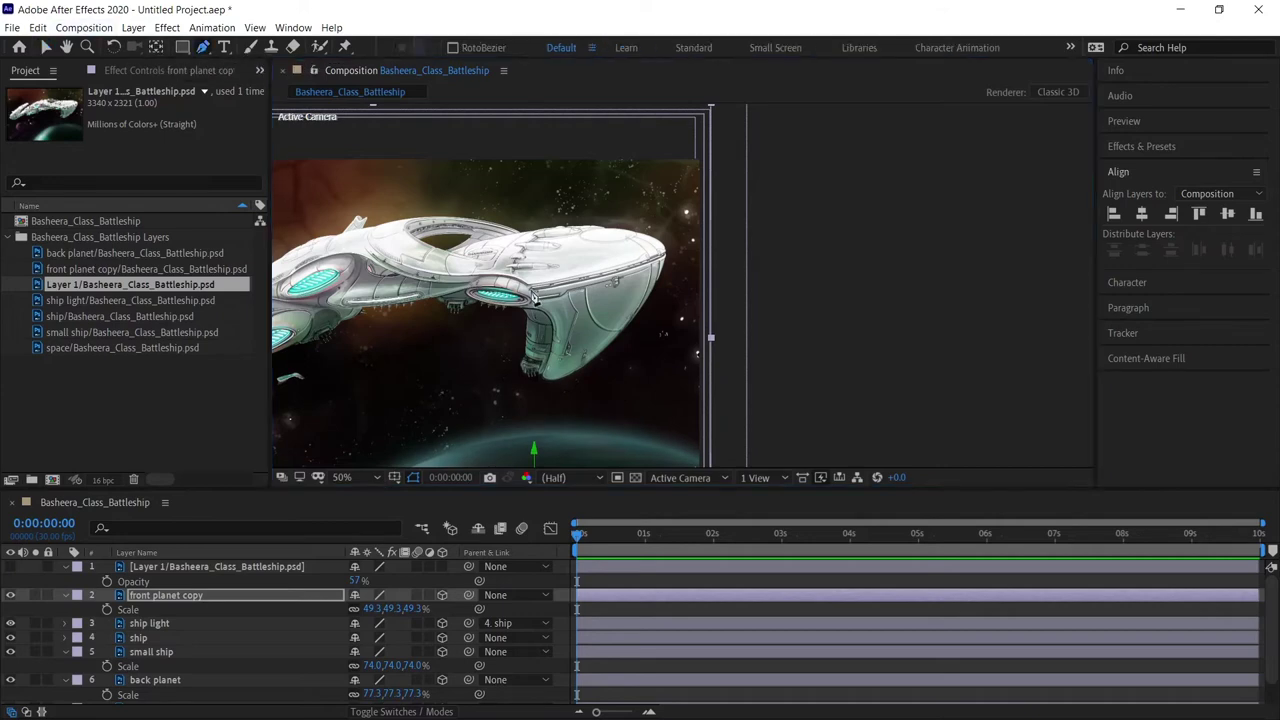
{"action": "left_click", "coordinate": [345, 401]}
{"action": "left_click", "coordinate": [575, 296]}
{"action": "left_click", "coordinate": [801, 290]}
{"action": "left_click", "coordinate": [774, 218]}
{"action": "left_click", "coordinate": [549, 203]}
{"action": "left_click", "coordinate": [366, 305]}
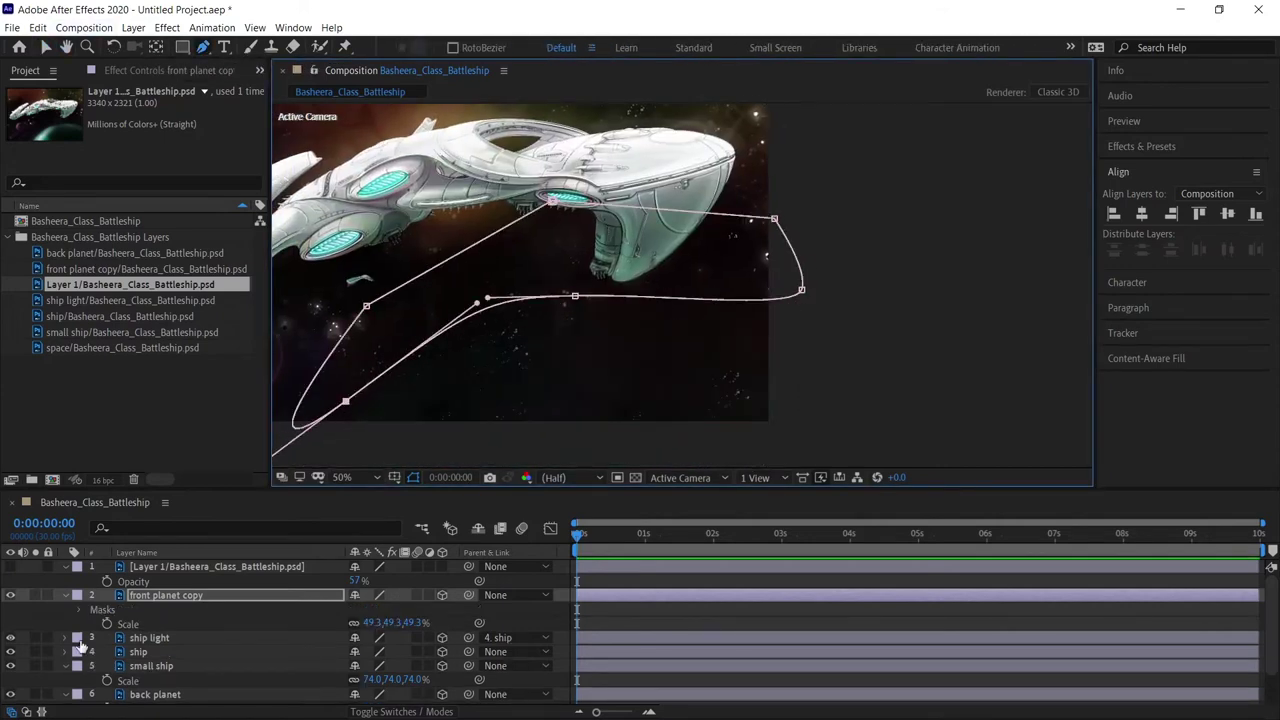
{"action": "left_click", "coordinate": [79, 609]}
{"action": "left_click", "coordinate": [388, 622]}
{"action": "left_click", "coordinate": [395, 548]}
Zoom back out to the whole comp and select the small ship layer.
{"action": "key", "text": "comma"}
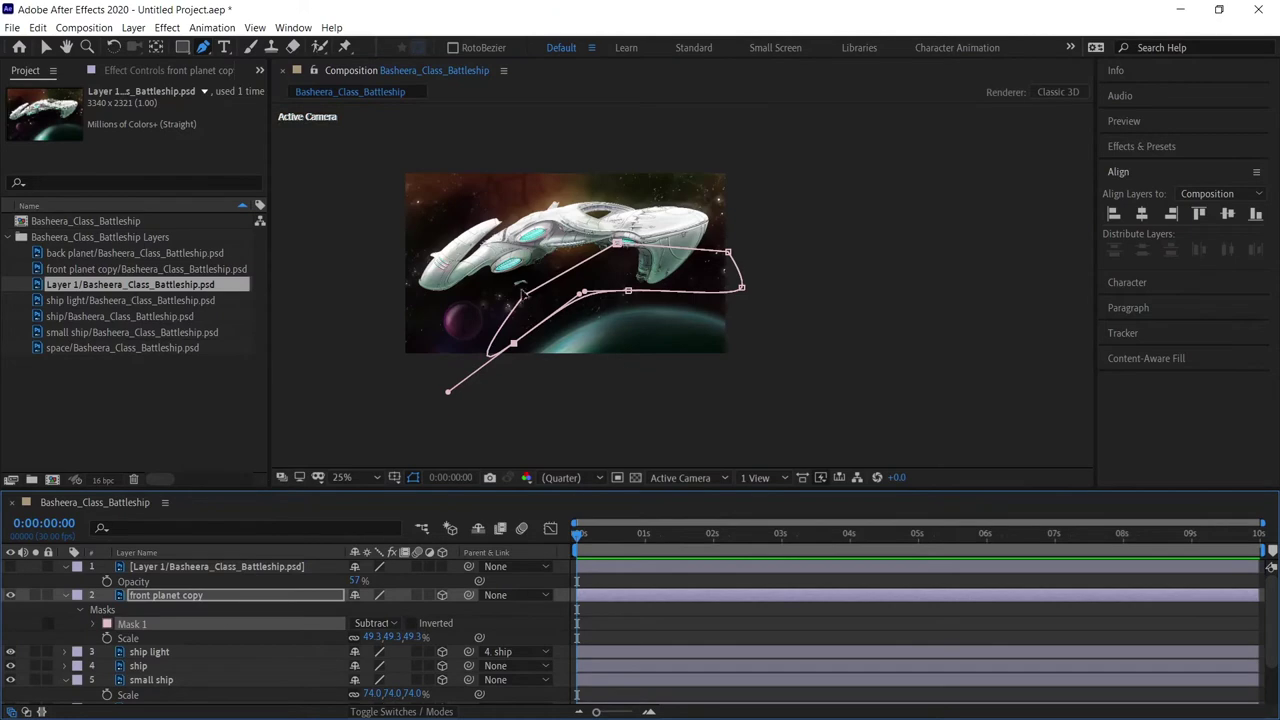
{"action": "left_click", "coordinate": [340, 679]}
{"action": "left_click", "coordinate": [84, 27]}
{"action": "mouse_move", "coordinate": [133, 27]}
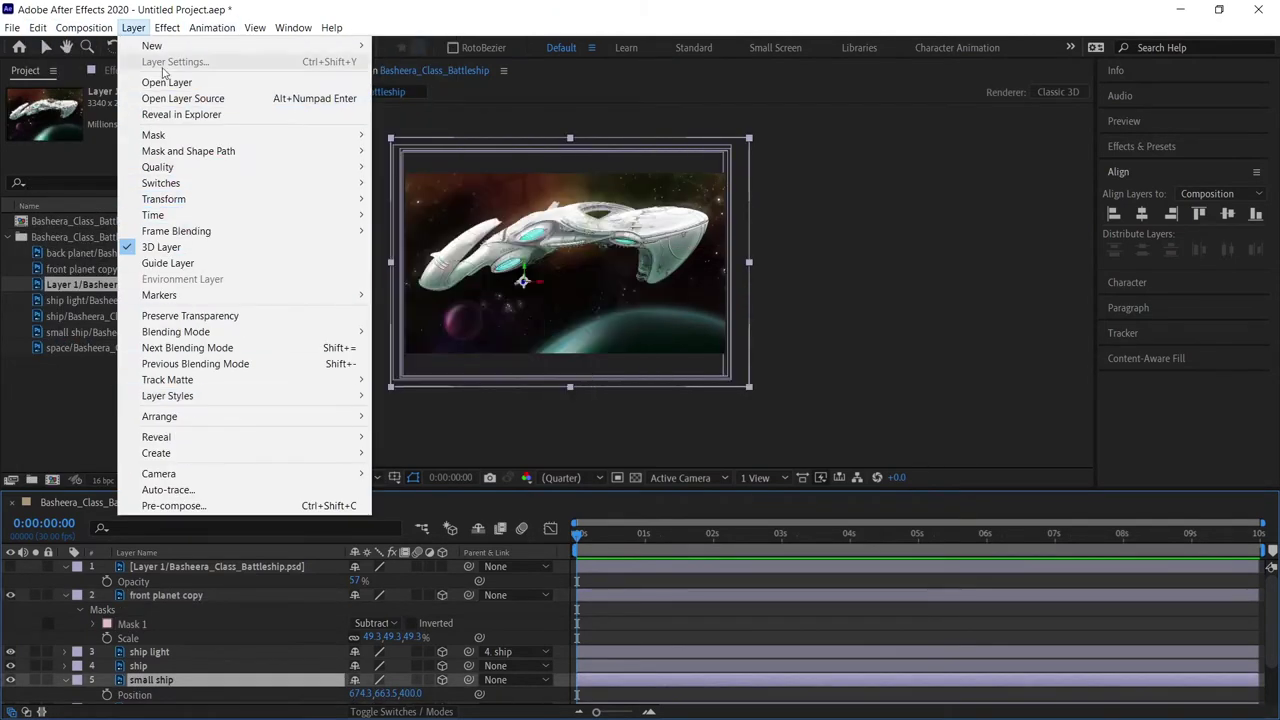
Add a new camera with default settings, undoing a trial depth move.
{"action": "left_click", "coordinate": [551, 328]}
{"action": "key", "text": "Return"}
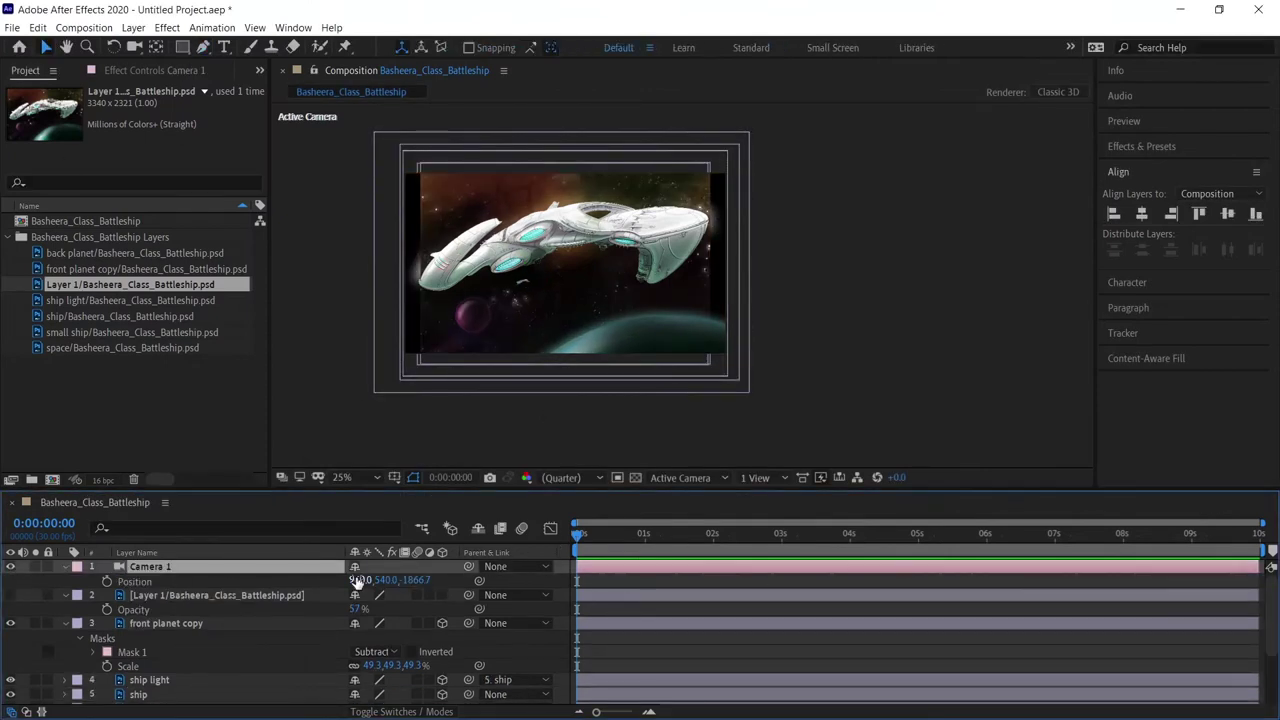
{"action": "left_click_drag", "start_coordinate": [415, 580], "coordinate": [739, 594]}
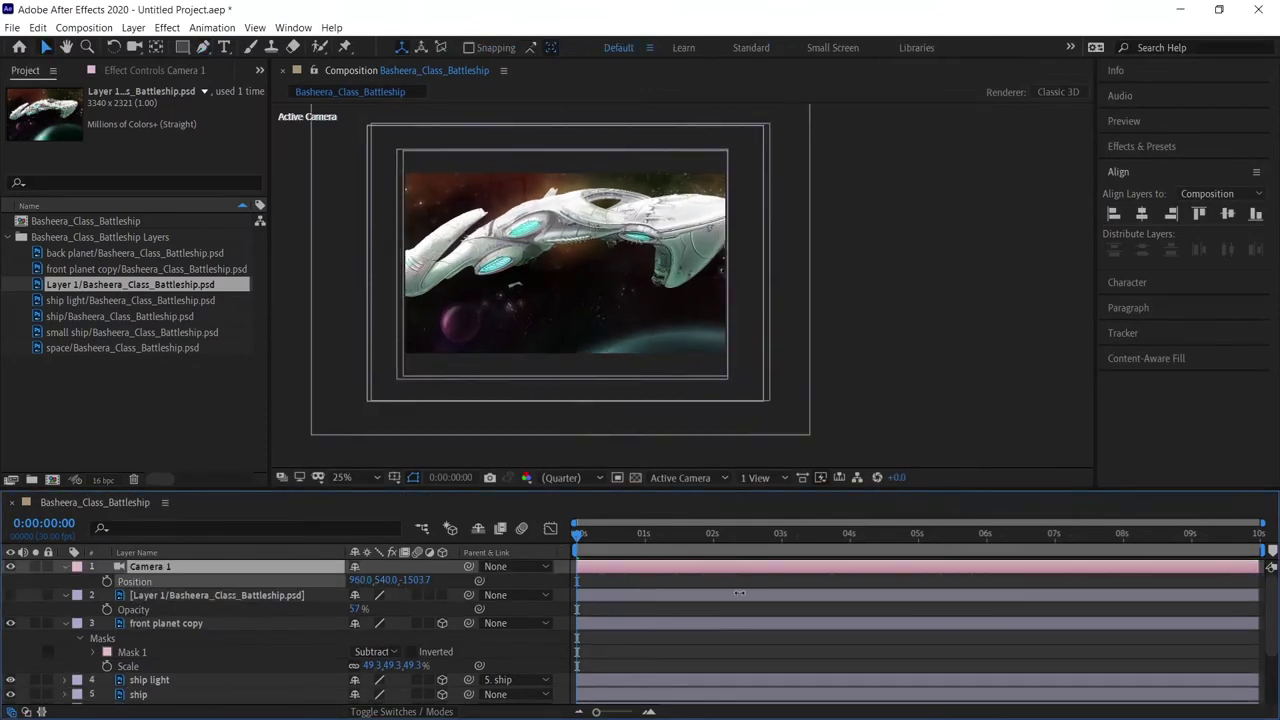
{"action": "key", "text": "ctrl+z"}
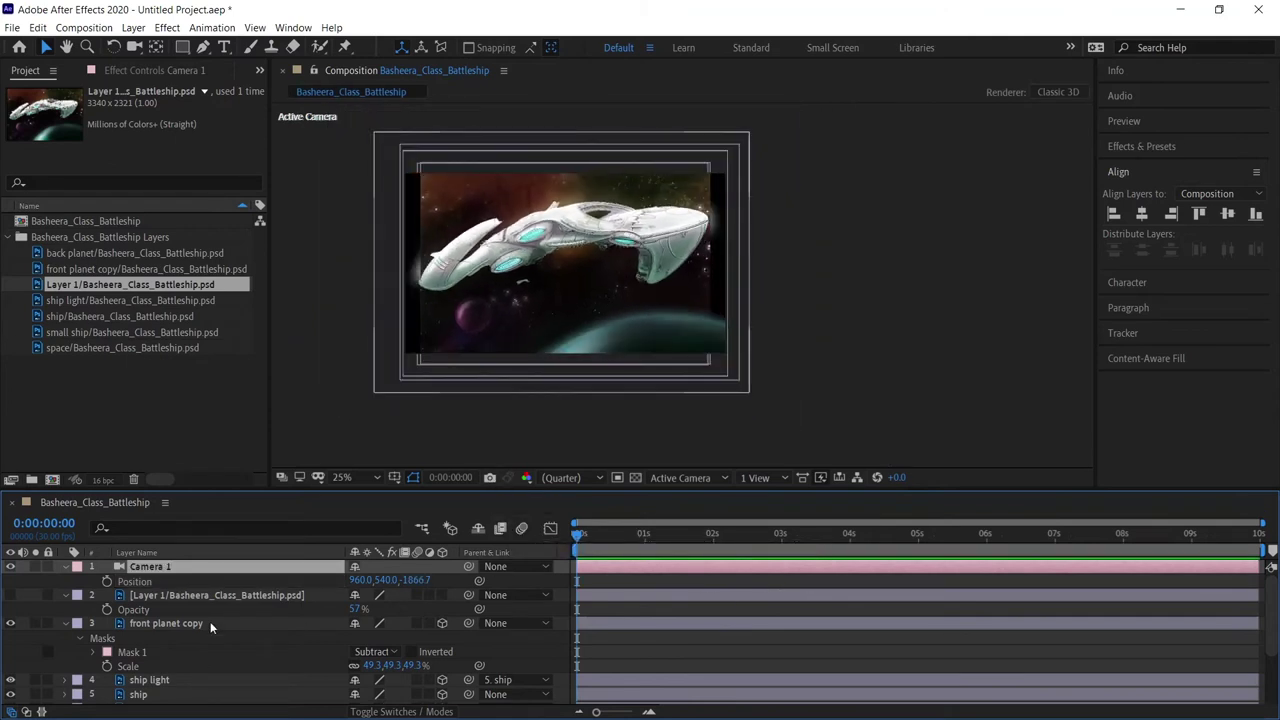
Adjust the space background and nudge the front planet copy up and left.
{"action": "scroll", "coordinate": [210, 624], "scroll_direction": "down", "scroll_amount": 3}
{"action": "left_click", "coordinate": [150, 680]}
{"action": "left_click_drag", "start_coordinate": [720, 366], "coordinate": [731, 378]}
{"action": "scroll", "coordinate": [182, 600], "scroll_direction": "up", "scroll_amount": 3}
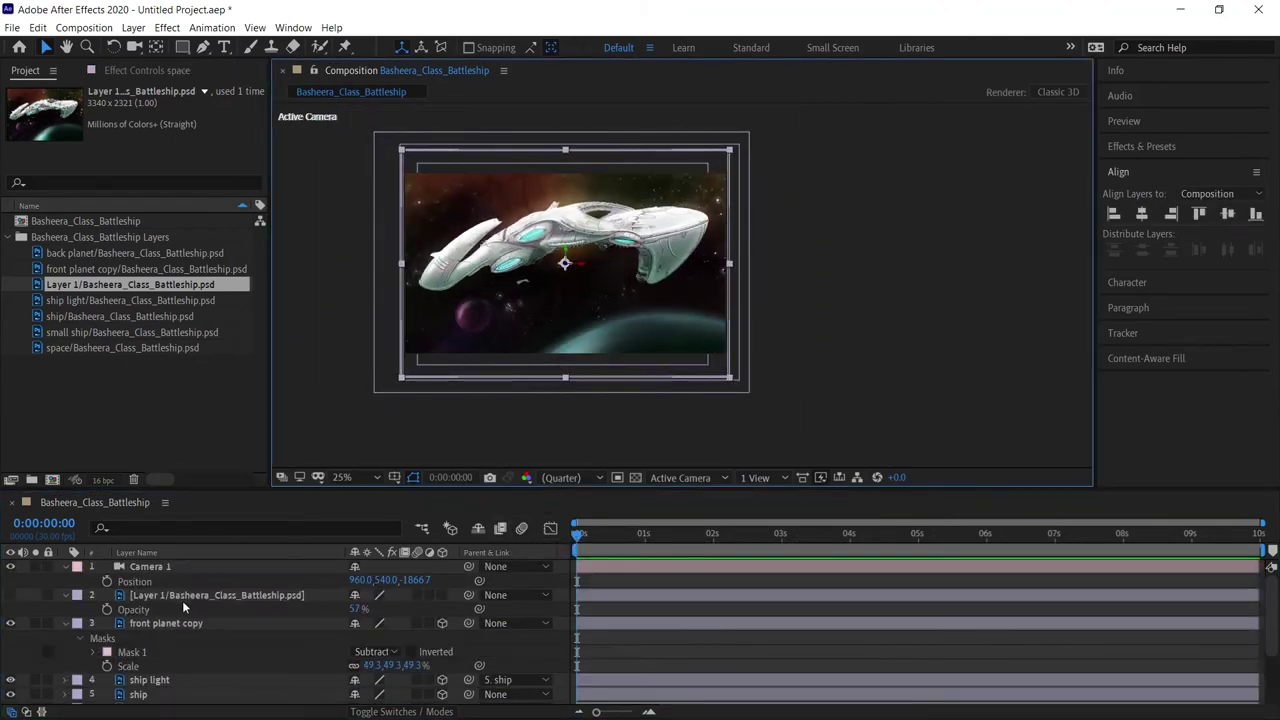
{"action": "left_click", "coordinate": [182, 597]}
{"action": "scroll", "coordinate": [170, 630], "scroll_direction": "down", "scroll_amount": 2}
{"action": "left_click", "coordinate": [165, 581]}
{"action": "key", "text": "period"}
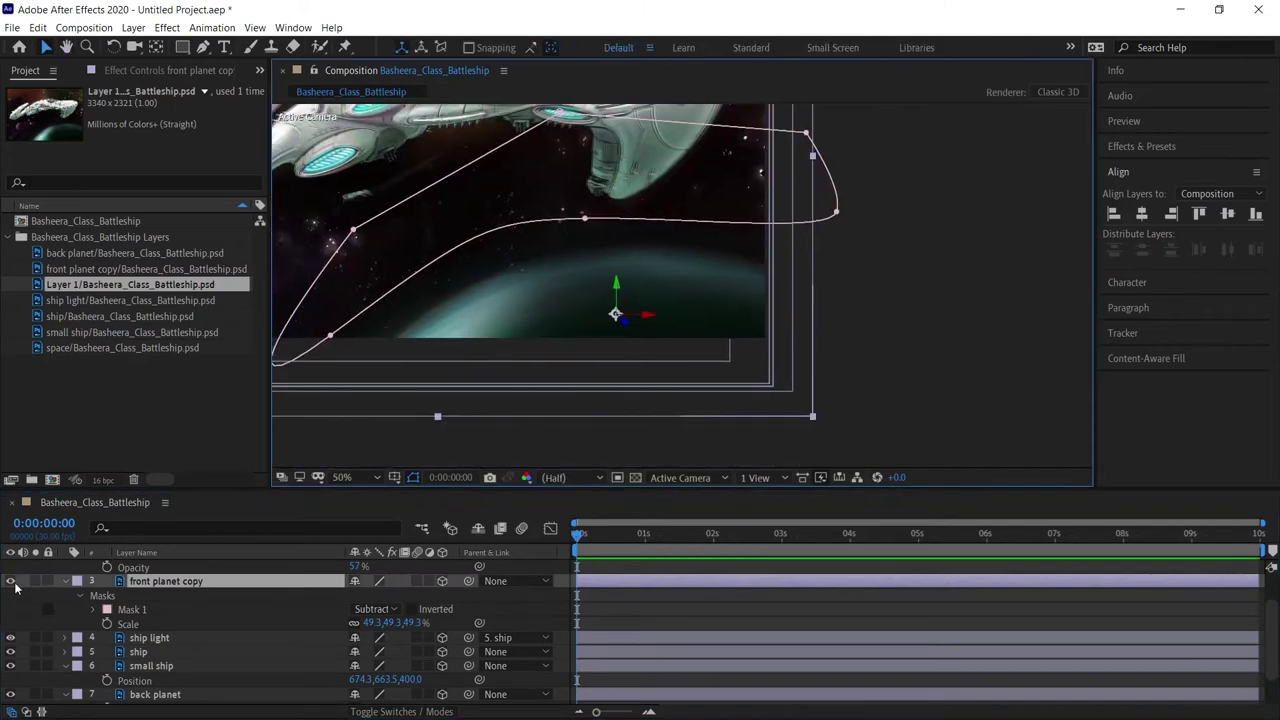
{"action": "left_click_drag", "start_coordinate": [677, 325], "coordinate": [672, 318]}
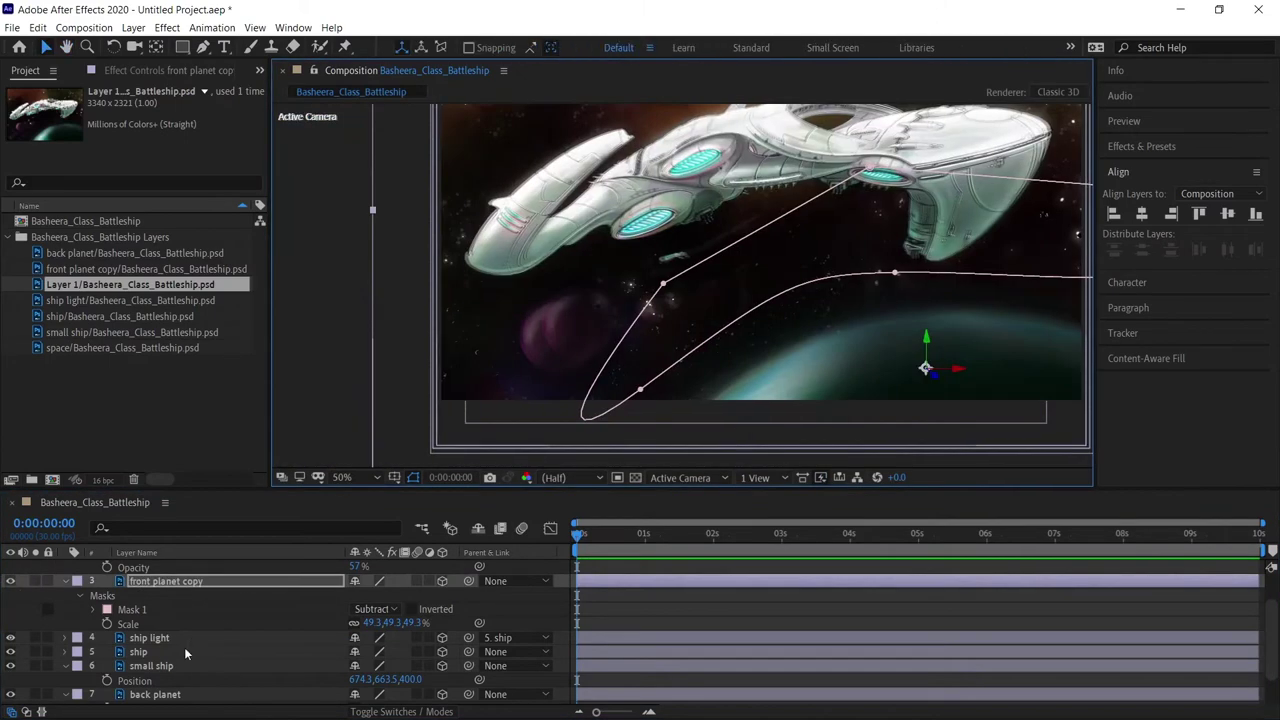
Reveal the Scale properties of the back planet and ship layers.
{"action": "left_click", "coordinate": [155, 694]}
{"action": "key", "text": "s"}
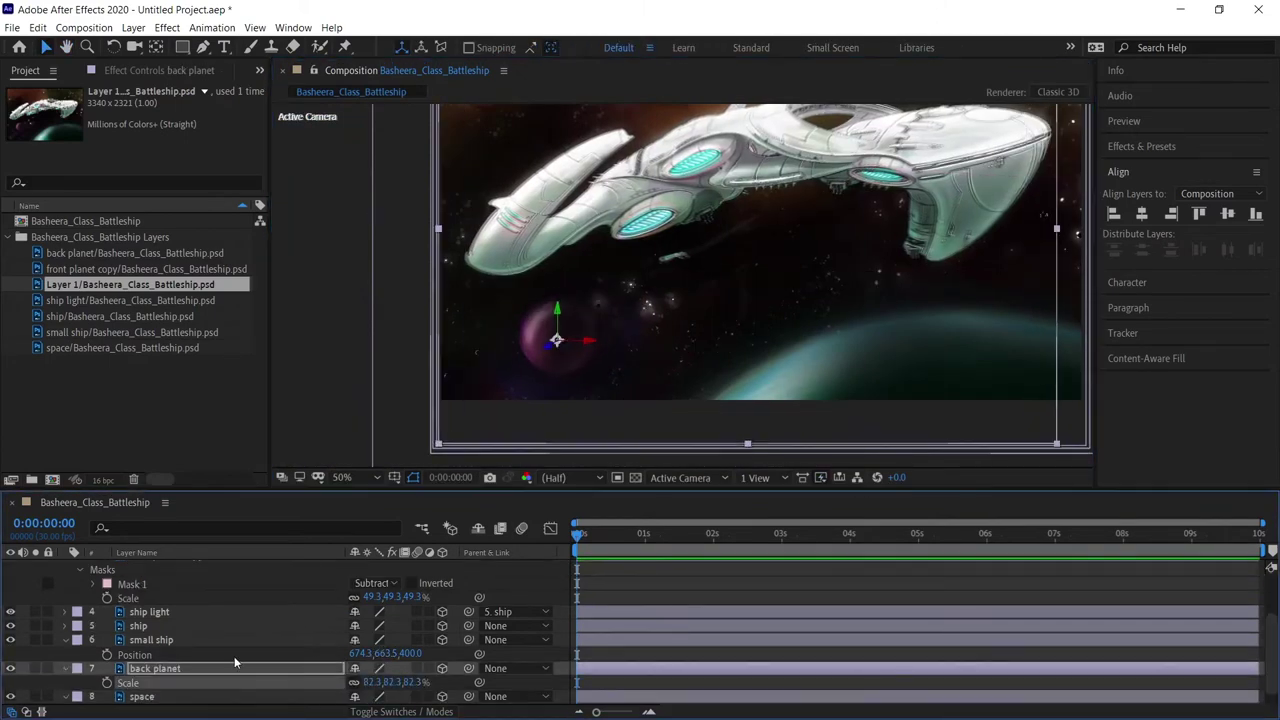
{"action": "left_click", "coordinate": [175, 623]}
{"action": "key", "text": "s"}
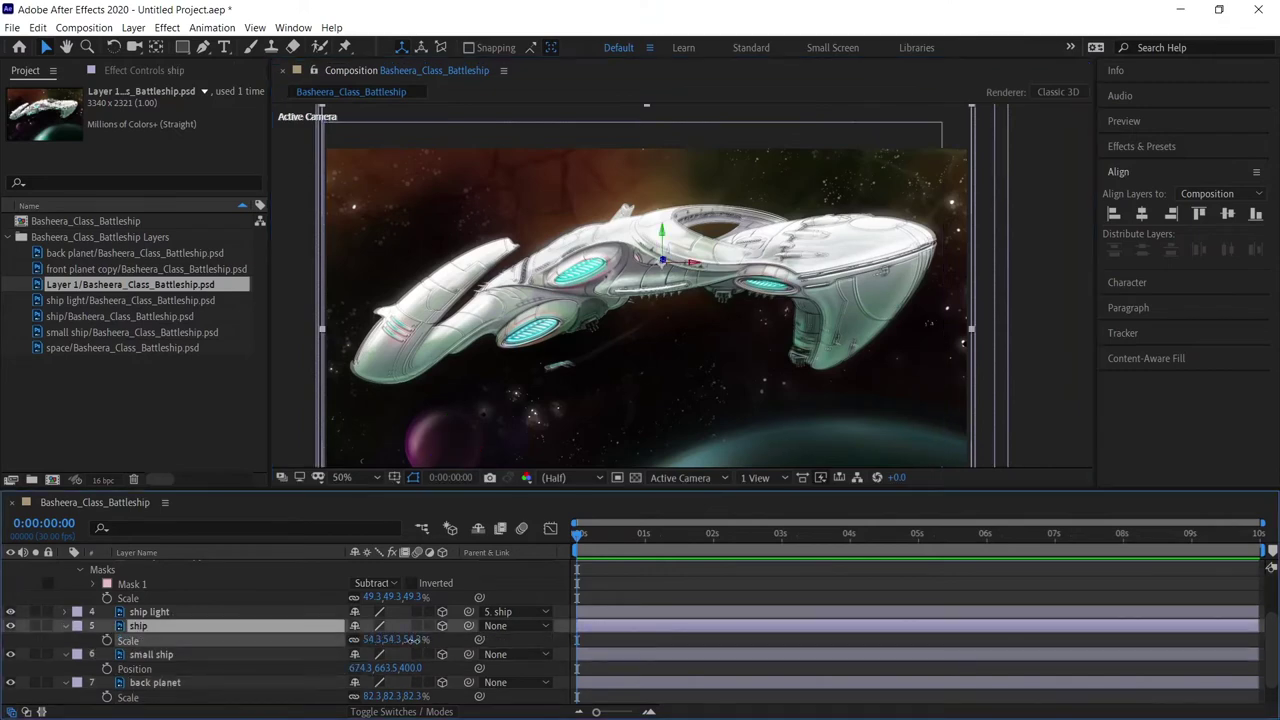
{"action": "scroll", "coordinate": [300, 630], "scroll_direction": "up", "scroll_amount": 3}
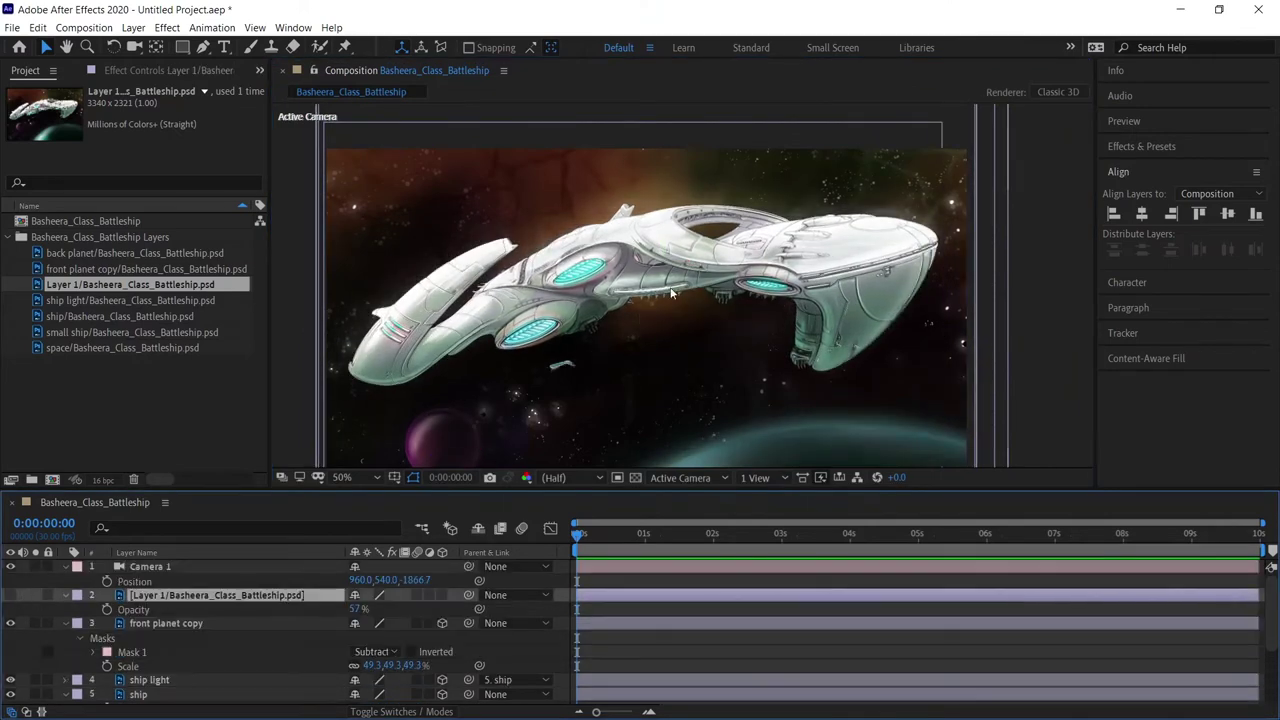
{"action": "key", "text": "comma"}
Pull Camera 1 back to a Position Z of -1946.7.
{"action": "left_click", "coordinate": [150, 566]}
{"action": "left_click_drag", "start_coordinate": [418, 580], "coordinate": [430, 646]}
{"action": "left_click", "coordinate": [180, 694]}
{"action": "scroll", "coordinate": [200, 660], "scroll_direction": "down", "scroll_amount": 1}
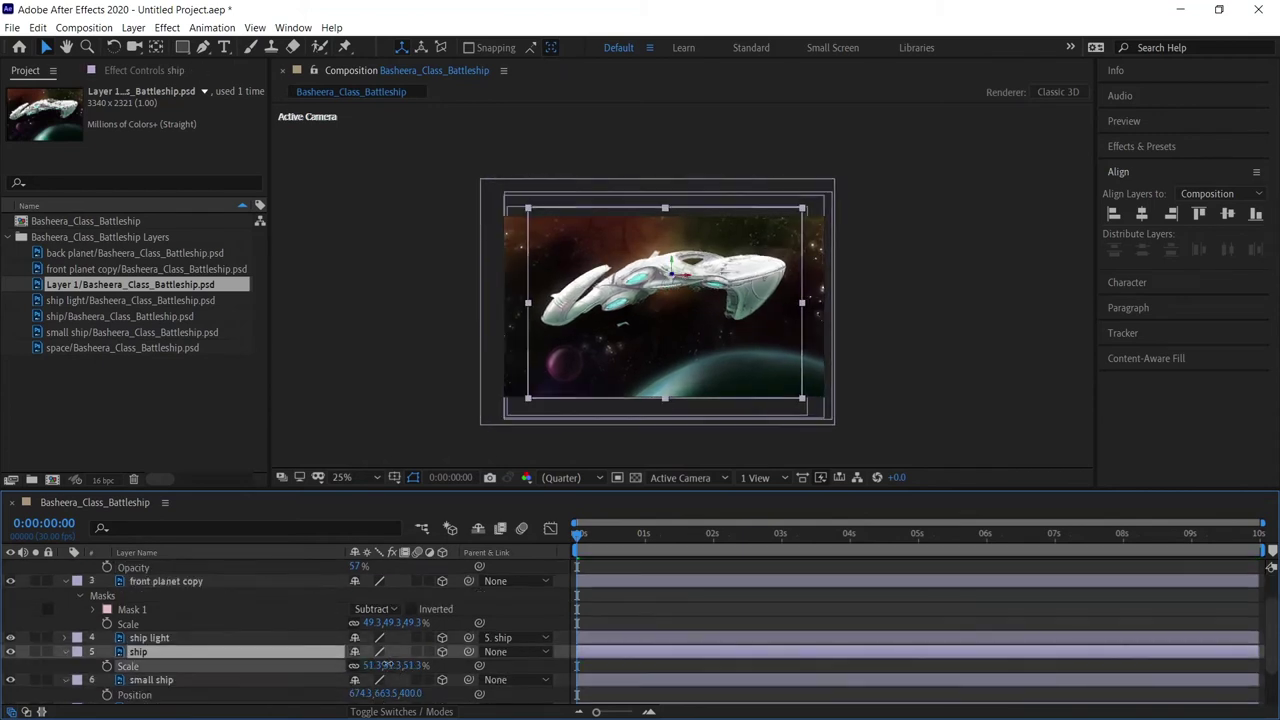
{"action": "scroll", "coordinate": [457, 610], "scroll_direction": "up", "scroll_amount": 2}
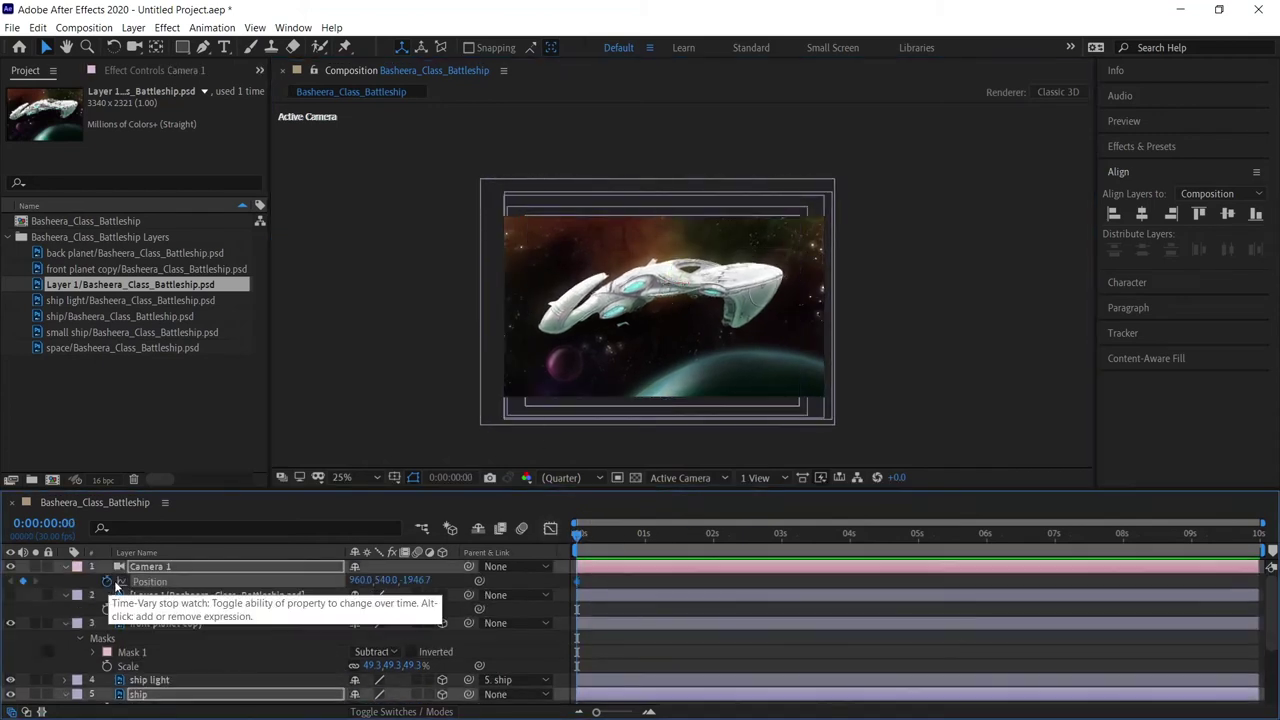
Keyframe Camera 1's Position Z from -1946.7 at the start to -1234.7 at the end.
{"action": "left_click", "coordinate": [107, 580]}
{"action": "key", "text": "End"}
{"action": "left_click_drag", "start_coordinate": [582, 533], "coordinate": [997, 562]}
{"action": "key", "text": "Home"}
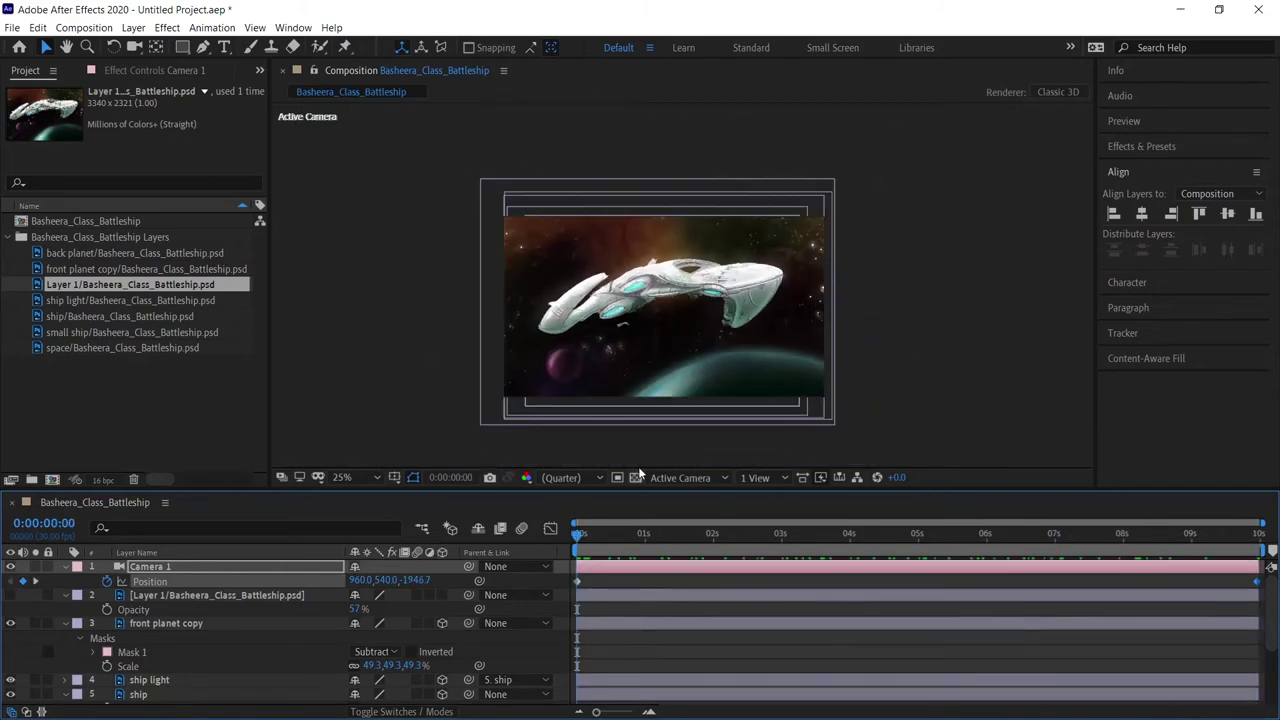
{"action": "left_click", "coordinate": [150, 680]}
{"action": "left_click", "coordinate": [133, 27]}
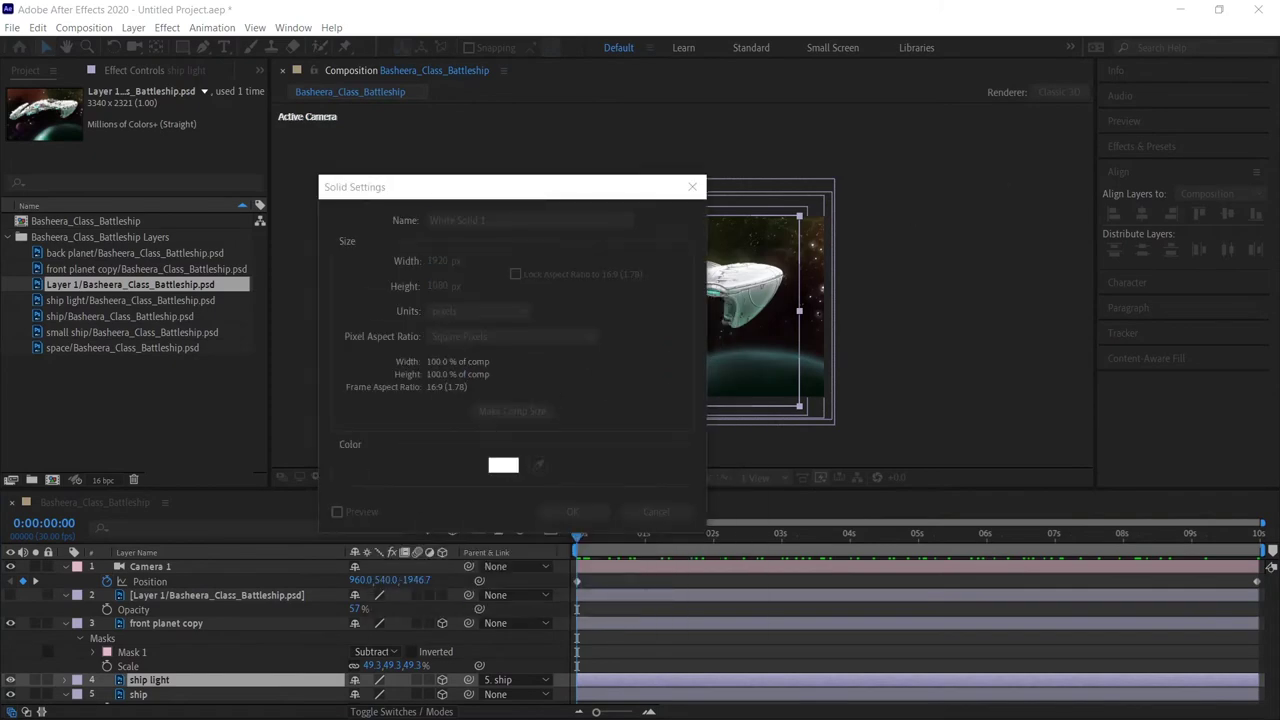
Create the Medium Cyan Solid 1 layer and reselect it.
{"action": "key", "text": "Return"}
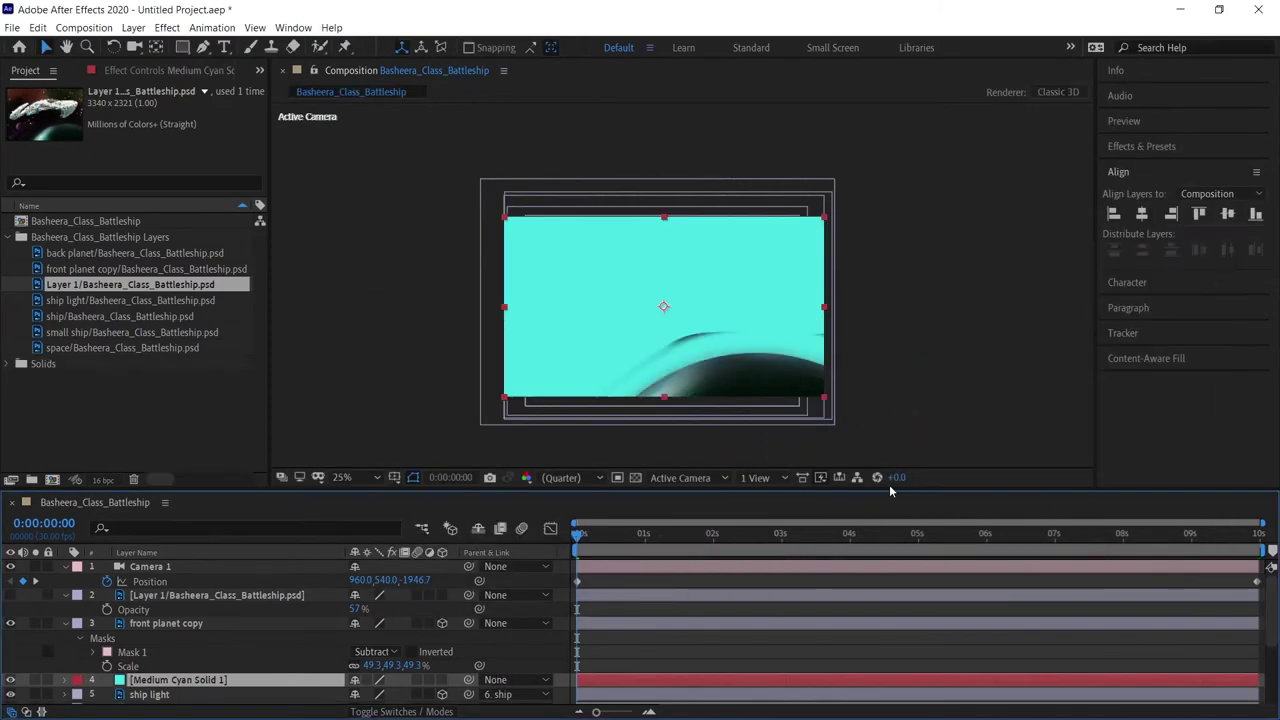
{"action": "left_click", "coordinate": [200, 656]}
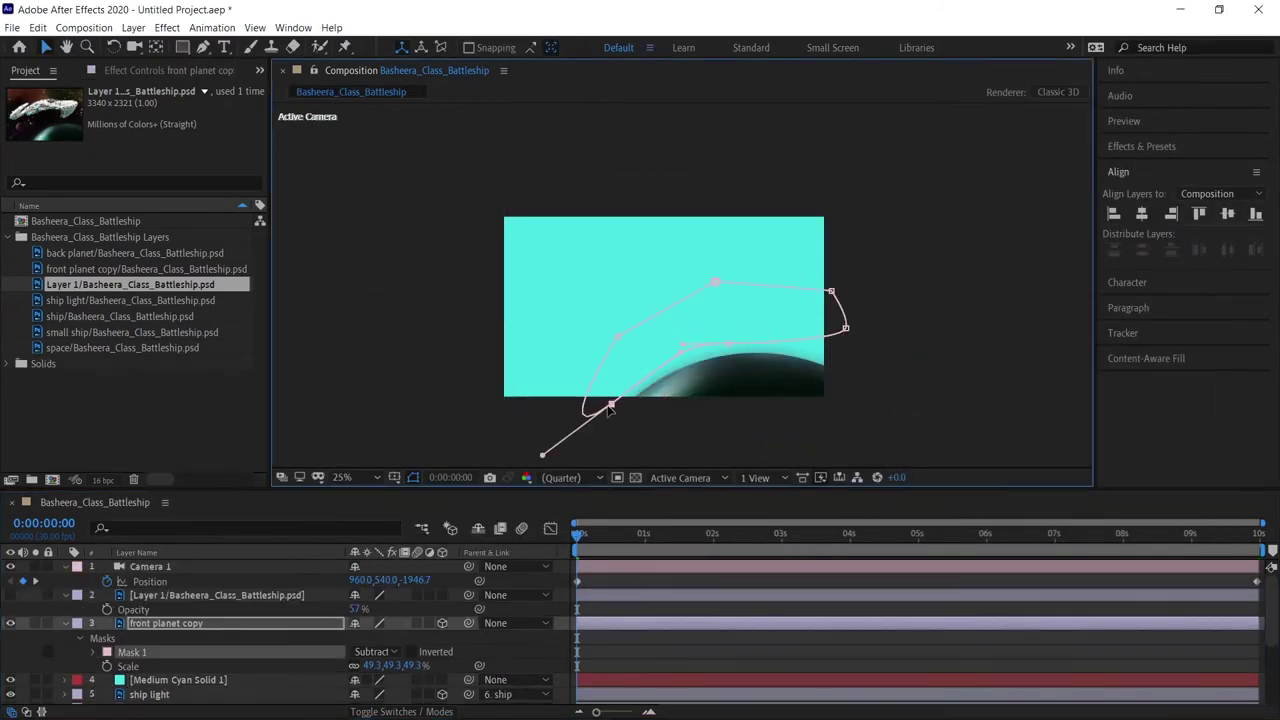
{"action": "key", "text": "ctrl+Down"}
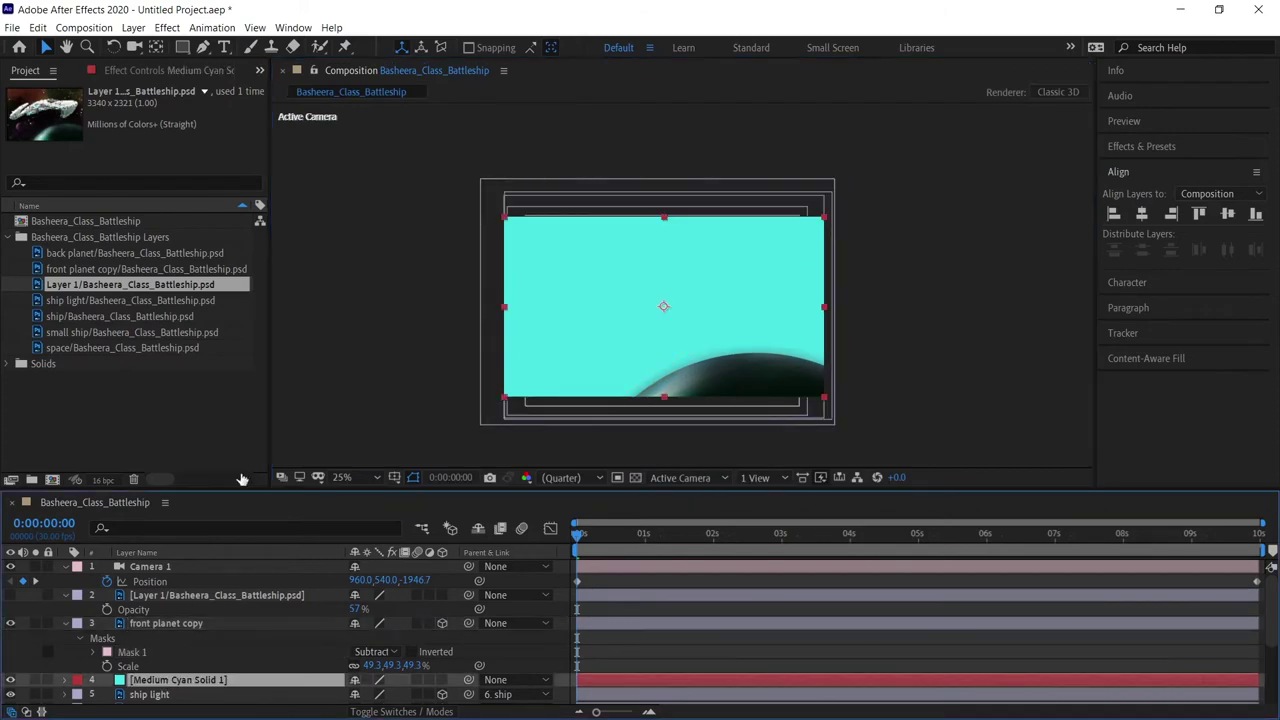
Mask the cyan solid to an oval over a ship window and start the upper window mask.
{"action": "left_click", "coordinate": [606, 298]}
{"action": "left_click", "coordinate": [626, 310]}
{"action": "left_click", "coordinate": [608, 306]}
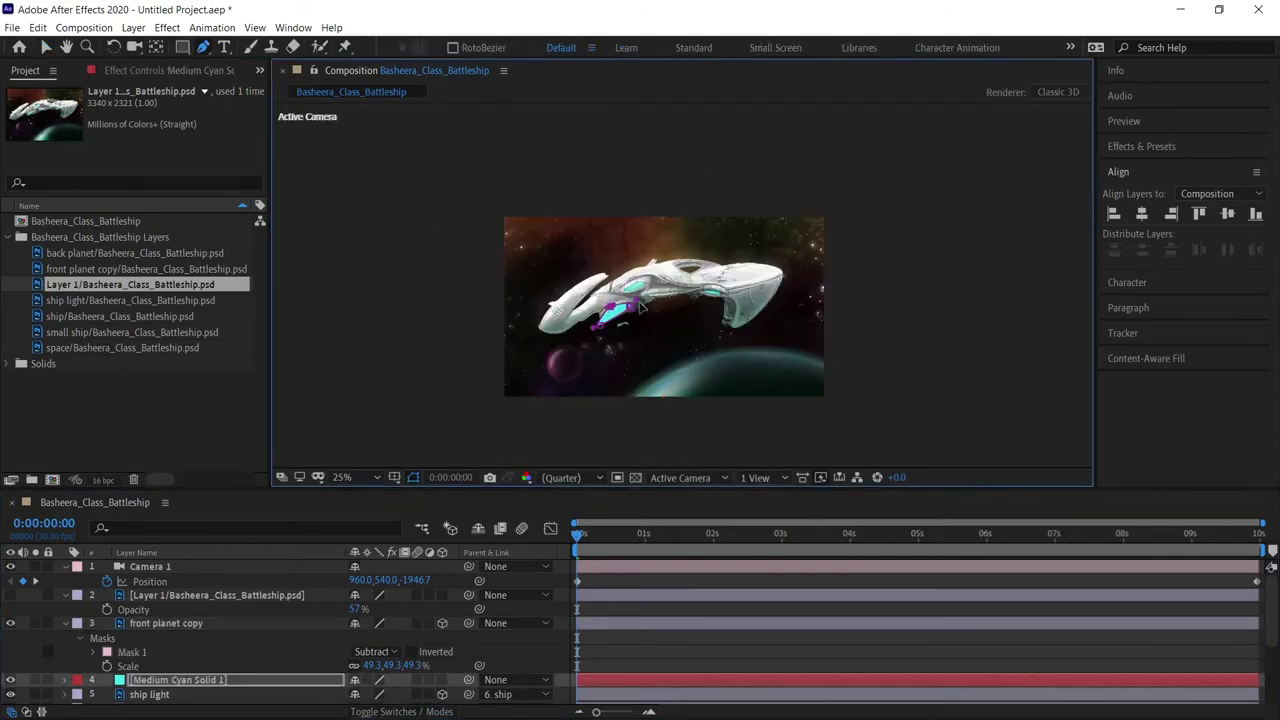
{"action": "scroll", "coordinate": [614, 300], "scroll_direction": "up", "scroll_amount": 4}
{"action": "left_click_drag", "start_coordinate": [563, 270], "coordinate": [501, 338]}
{"action": "left_click_drag", "start_coordinate": [566, 239], "coordinate": [552, 248]}
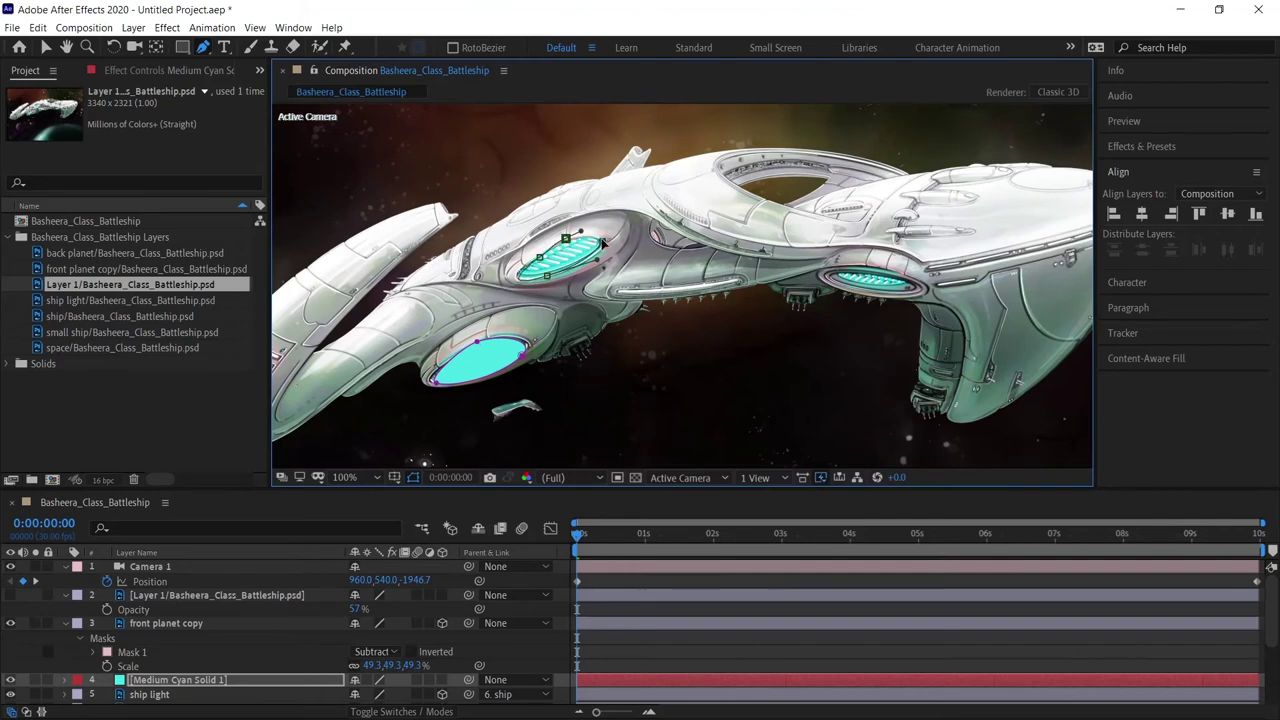
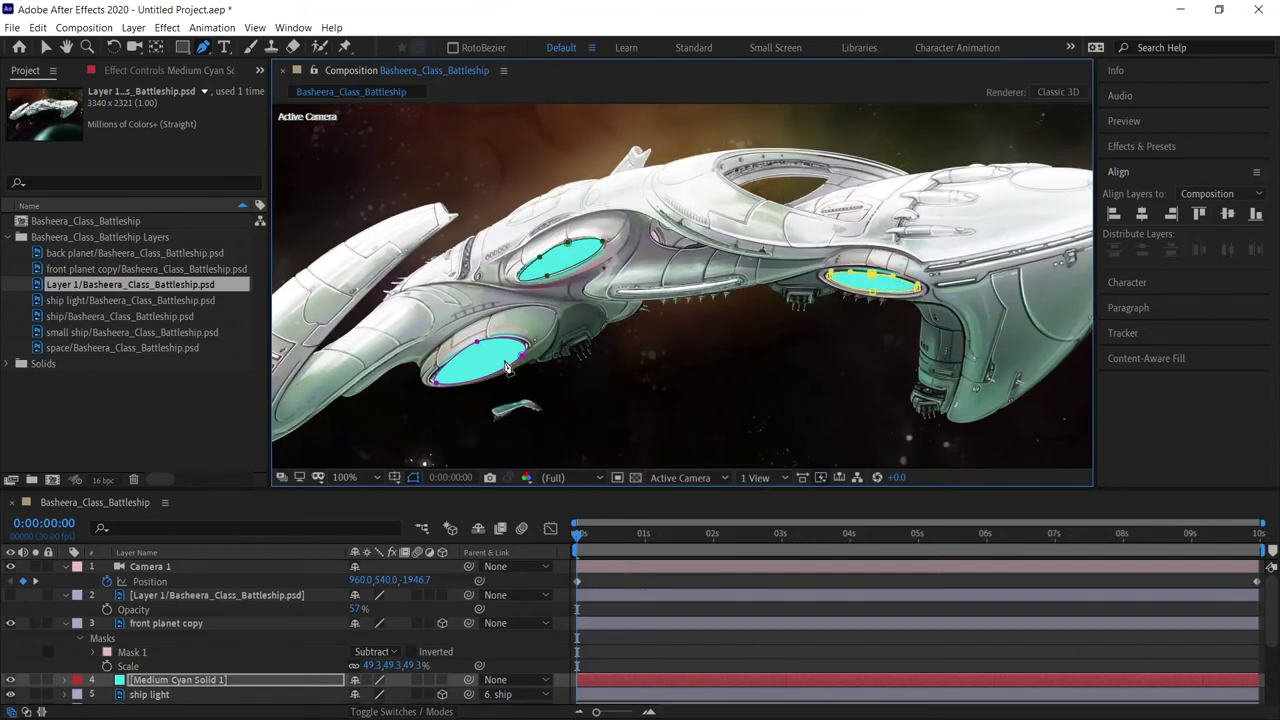
Reshape the lower-left cyan glow mask and feather the glow masks by 50 pixels.
{"action": "left_click_drag", "start_coordinate": [506, 368], "coordinate": [522, 358]}
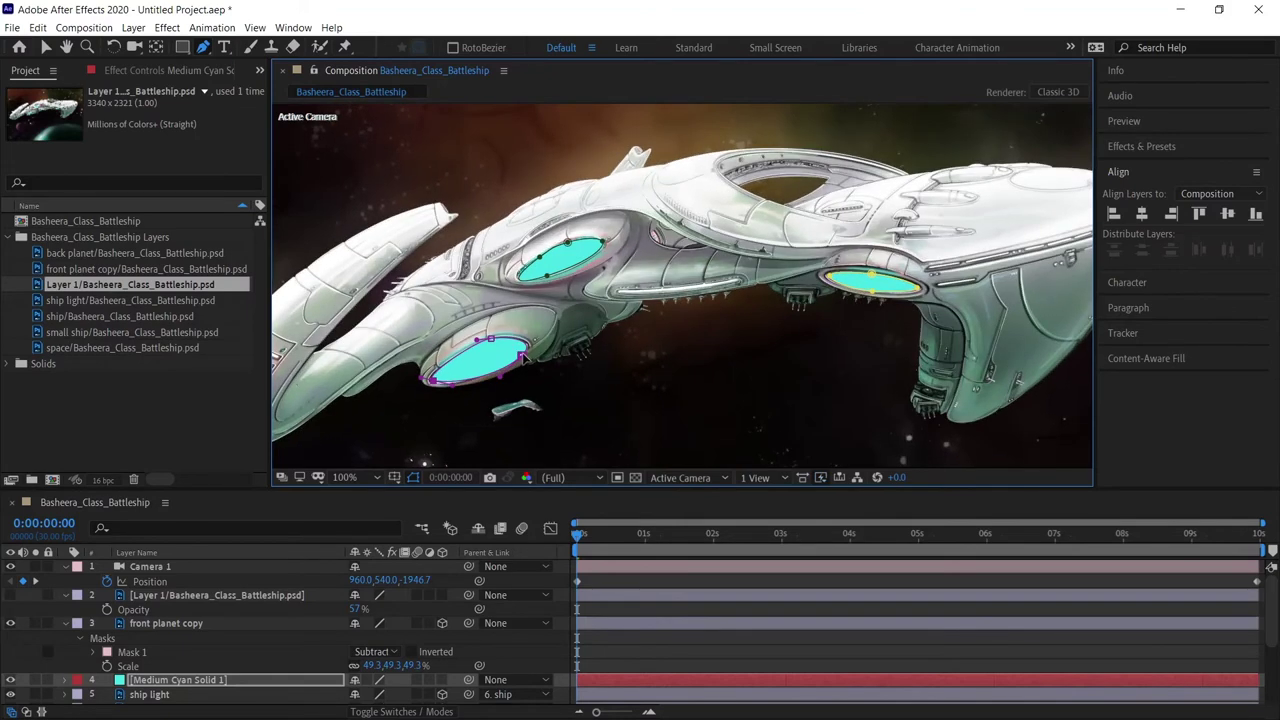
{"action": "key", "text": "m"}
{"action": "key", "text": "m"}
{"action": "scroll", "coordinate": [200, 640], "scroll_direction": "down", "scroll_amount": 1}
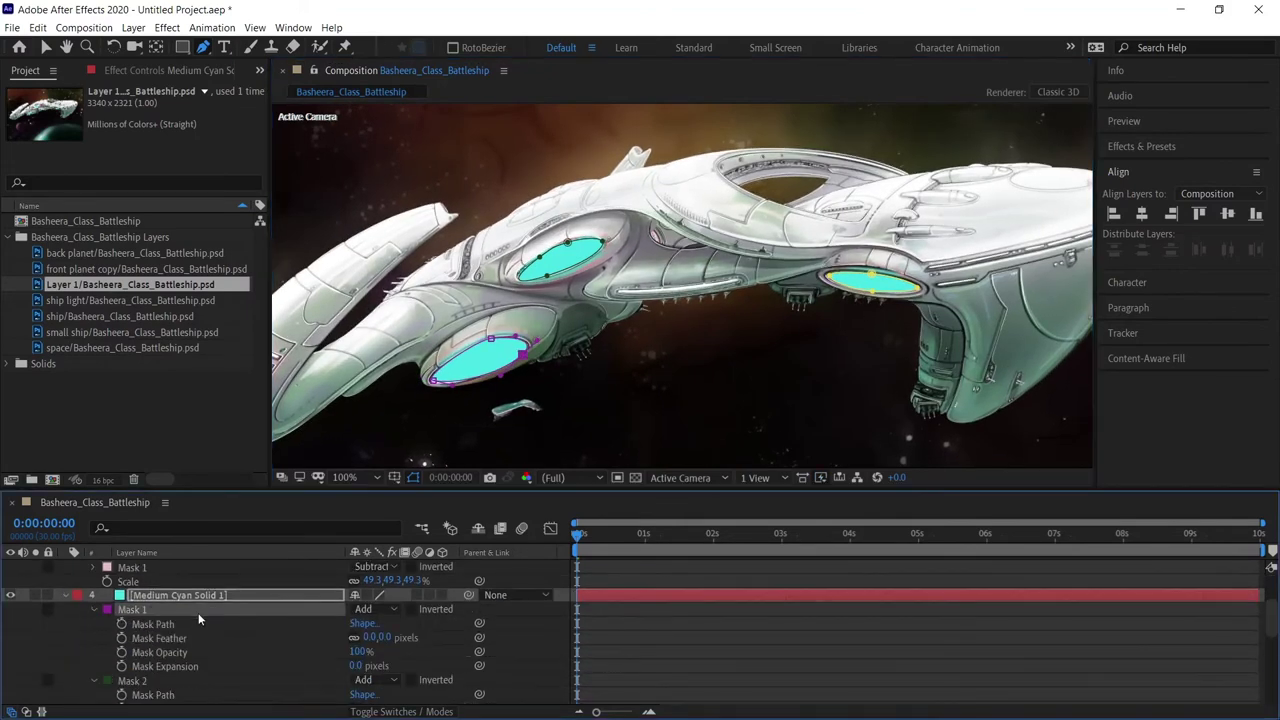
{"action": "left_click", "coordinate": [377, 595]}
{"action": "type", "text": "100"}
{"action": "mouse_move", "coordinate": [375, 595]}
{"action": "left_mouse_down"}
{"action": "mouse_move", "coordinate": [337, 583]}
{"action": "mouse_move", "coordinate": [396, 608]}
{"action": "left_mouse_up"}
{"action": "key", "text": "Return"}
{"action": "scroll", "coordinate": [436, 561], "scroll_direction": "down", "scroll_amount": 2}
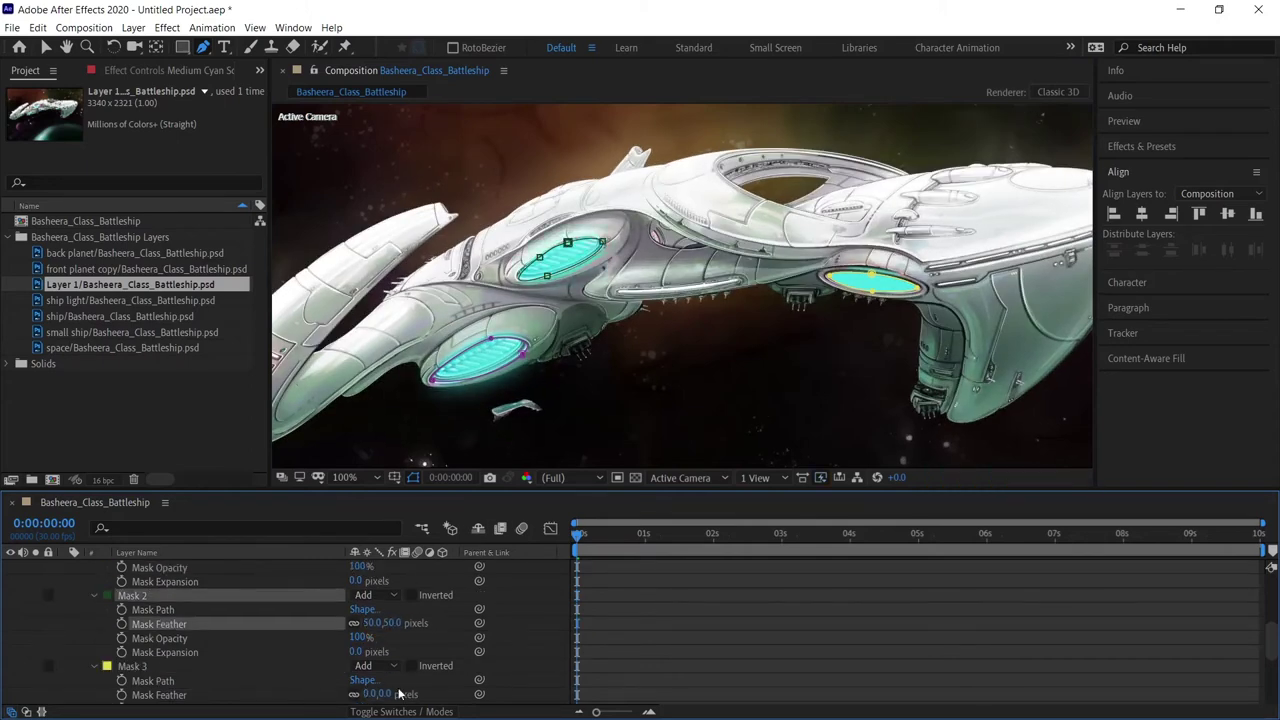
{"action": "scroll", "coordinate": [400, 580], "scroll_direction": "up", "scroll_amount": 3}
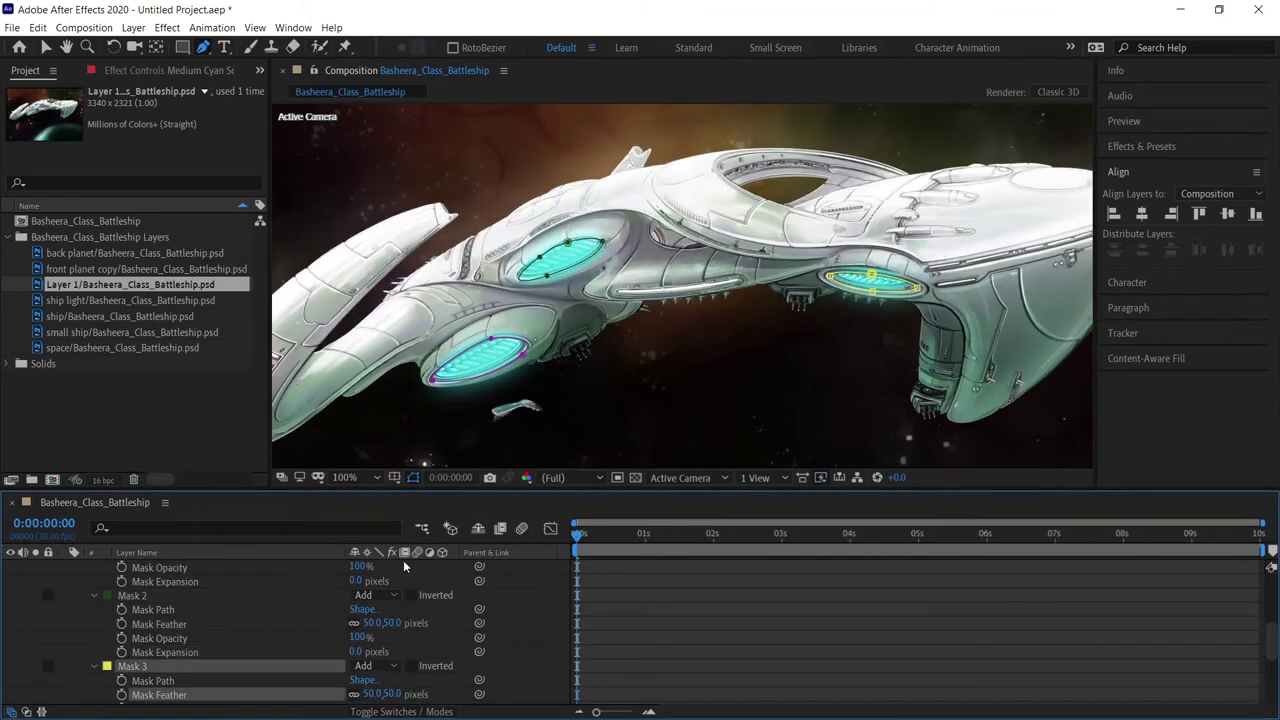
Set the cyan solid's blend mode to Linear Dodge and collapse its mask properties.
{"action": "left_click", "coordinate": [372, 595]}
{"action": "left_click", "coordinate": [435, 357]}
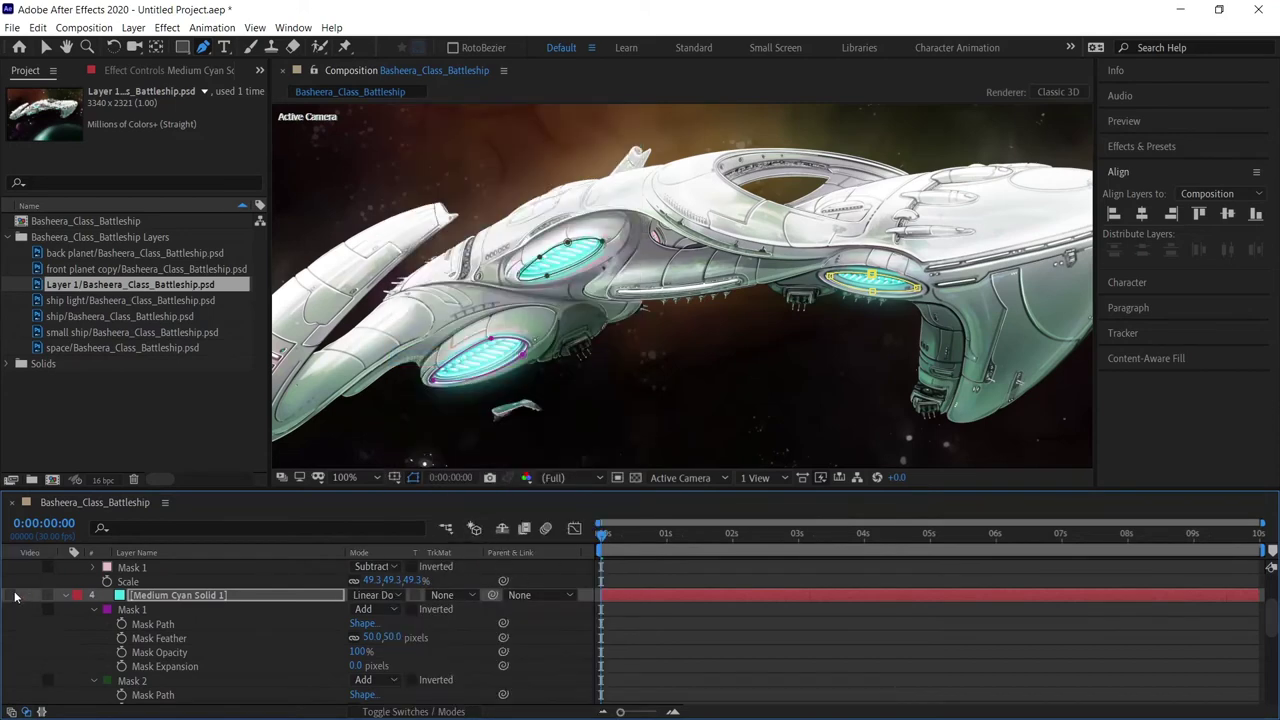
{"action": "key", "text": "v"}
{"action": "scroll", "coordinate": [896, 304], "scroll_direction": "down", "scroll_amount": 2}
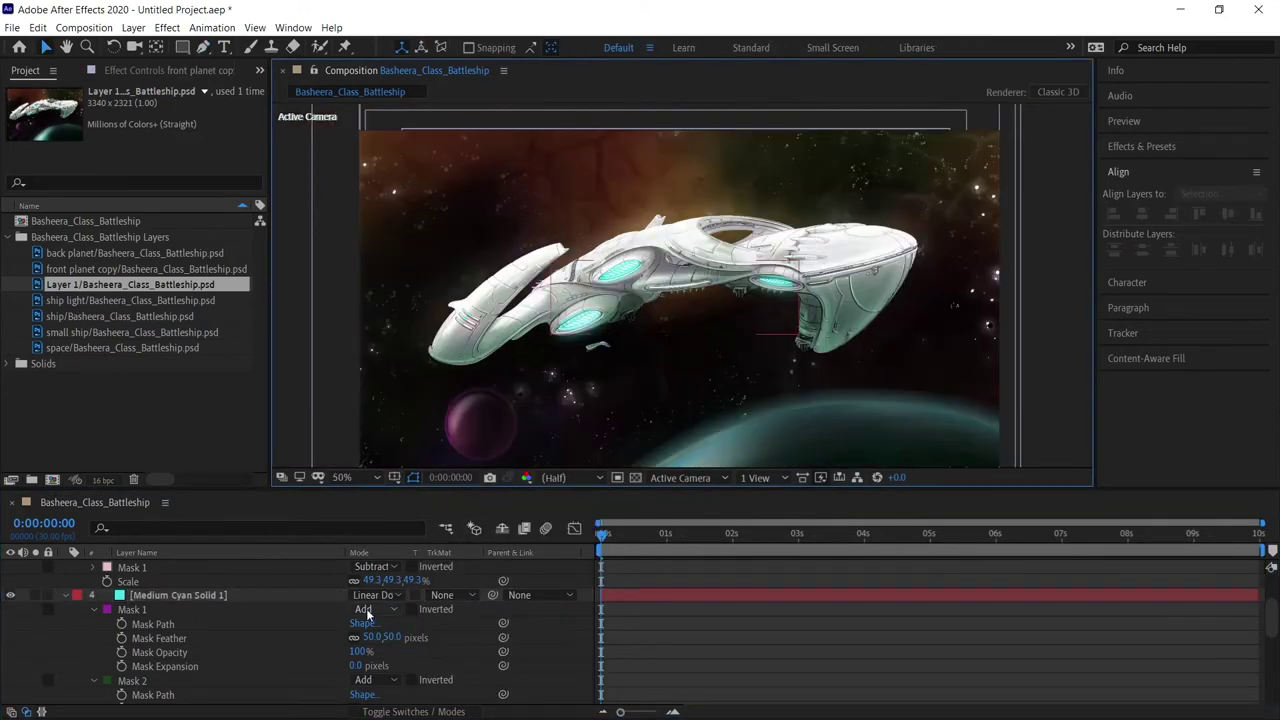
{"action": "left_click", "coordinate": [67, 595]}
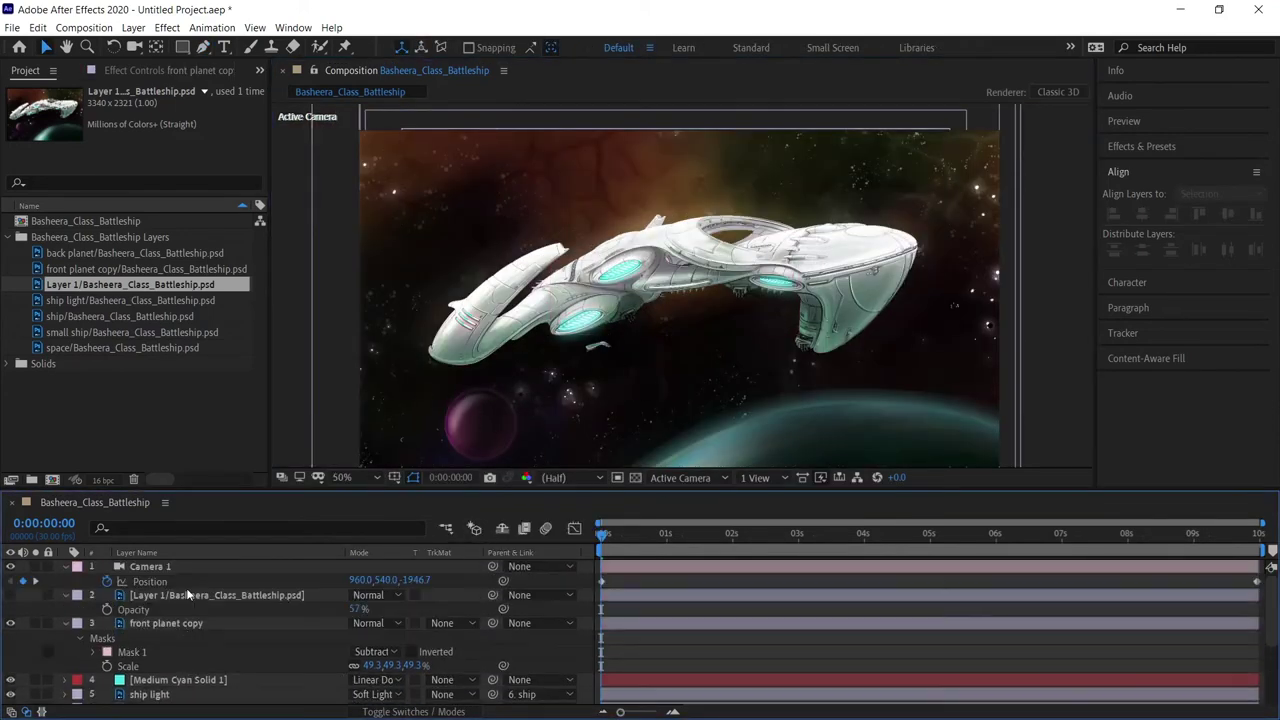
{"action": "scroll", "coordinate": [232, 575], "scroll_direction": "down", "scroll_amount": 3}
Create a new white solid layer with Ctrl+Y.
{"action": "left_click", "coordinate": [172, 626]}
{"action": "left_click", "coordinate": [165, 654]}
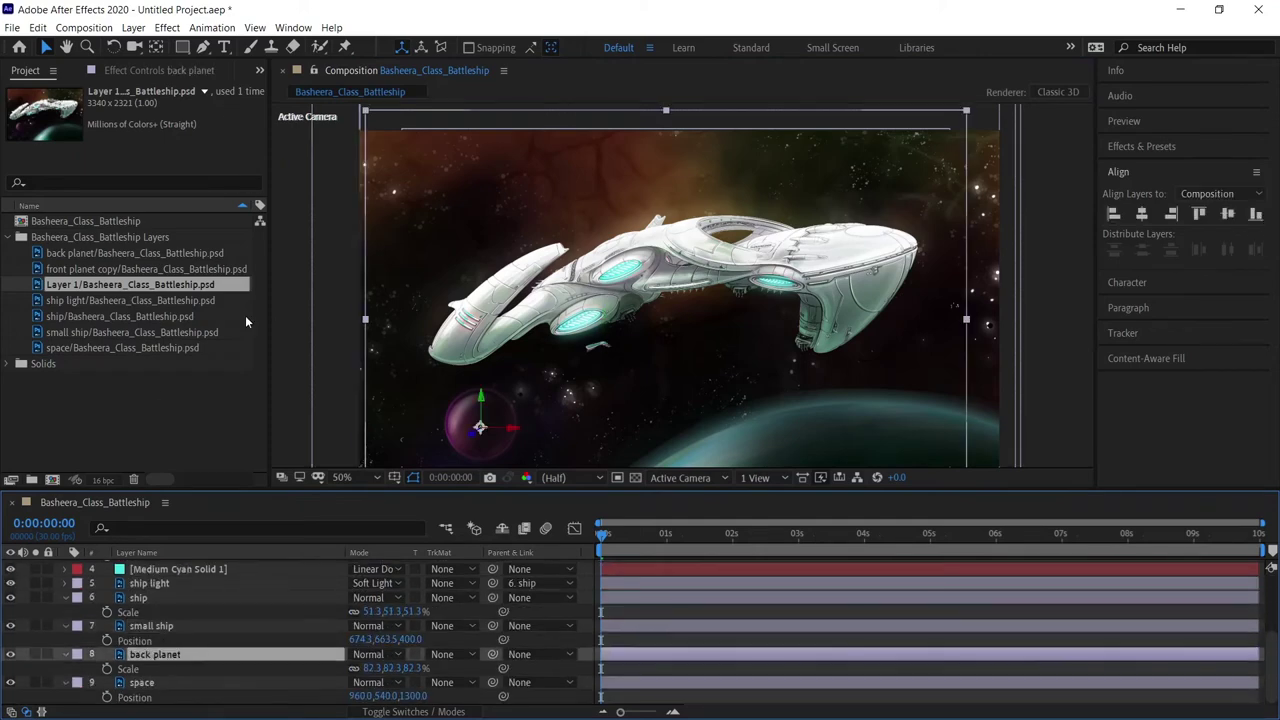
{"action": "key", "text": "ctrl+y"}
{"action": "key", "text": "Return"}
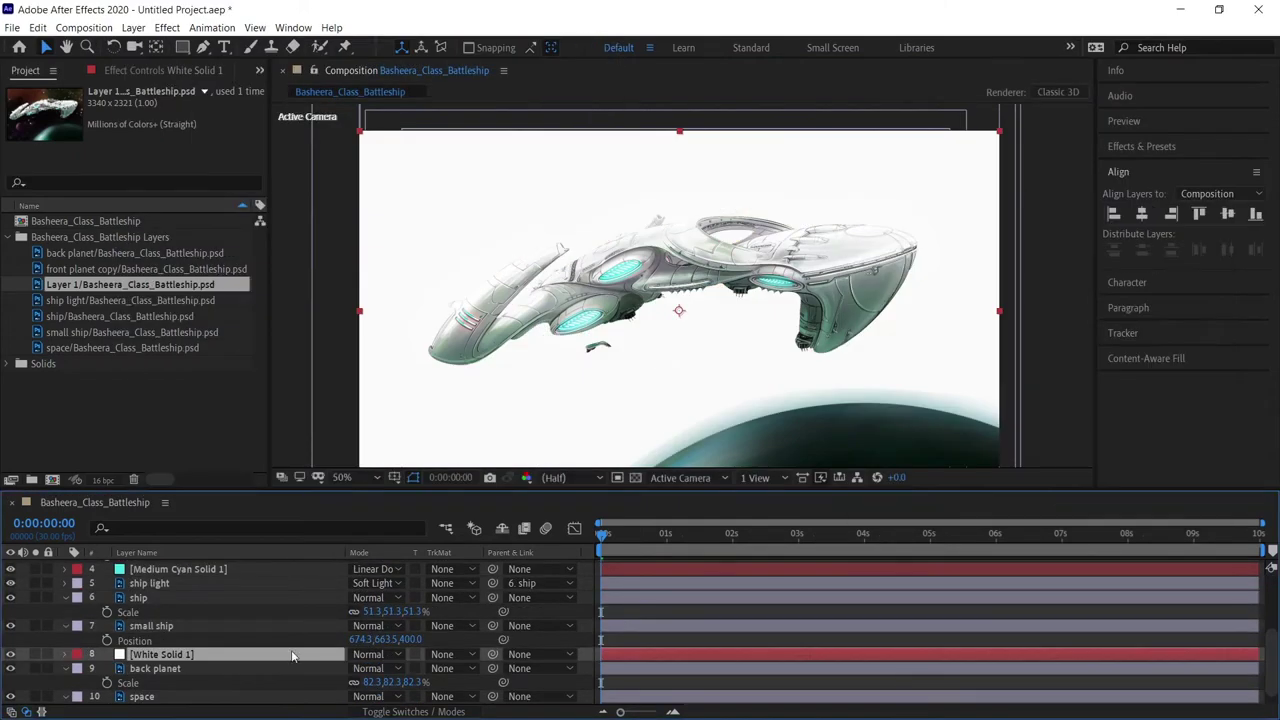
Draw a thin triangular beam mask from the small ship and shorten its tip.
{"action": "left_click", "coordinate": [611, 337]}
{"action": "left_click", "coordinate": [722, 318]}
{"action": "left_click", "coordinate": [616, 340]}
{"action": "left_click", "coordinate": [611, 337]}
{"action": "scroll", "coordinate": [693, 341], "scroll_direction": "up", "scroll_amount": 4}
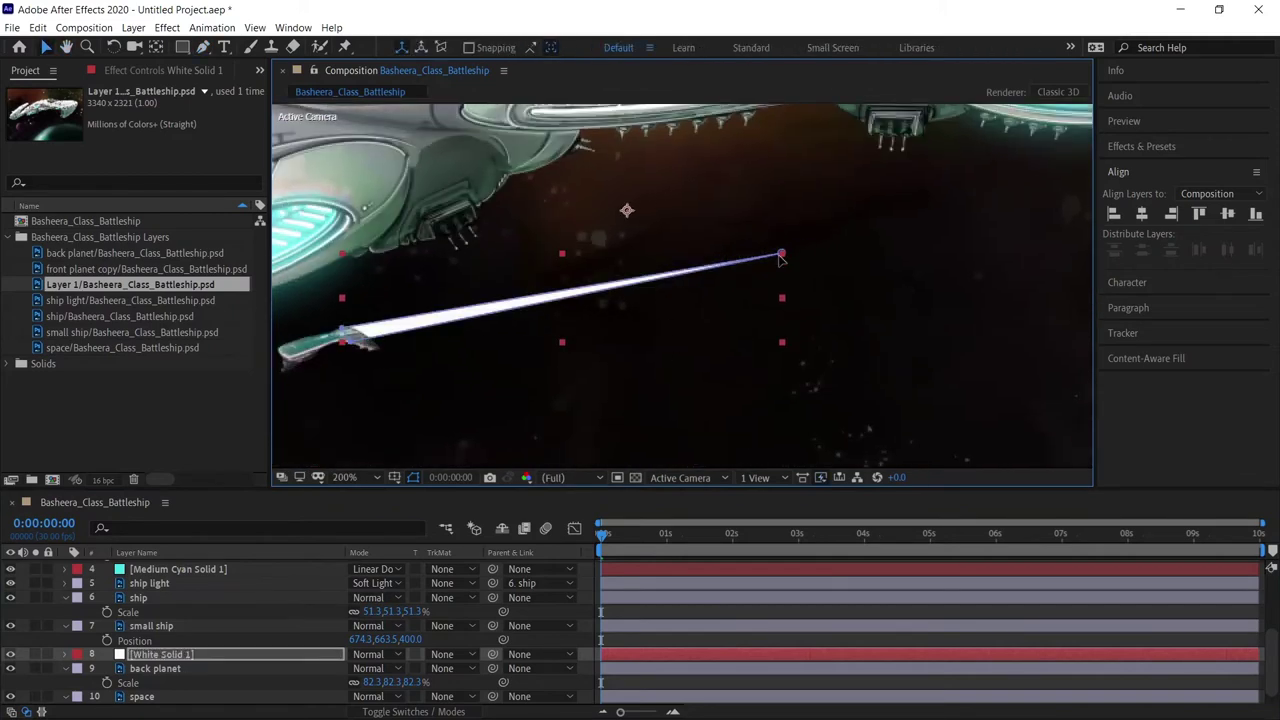
{"action": "left_click_drag", "start_coordinate": [806, 247], "coordinate": [563, 289]}
Give the beam mask a 5-pixel feather and 0 expansion, and parent it to the small ship.
{"action": "key", "text": "m"}
{"action": "key", "text": "m"}
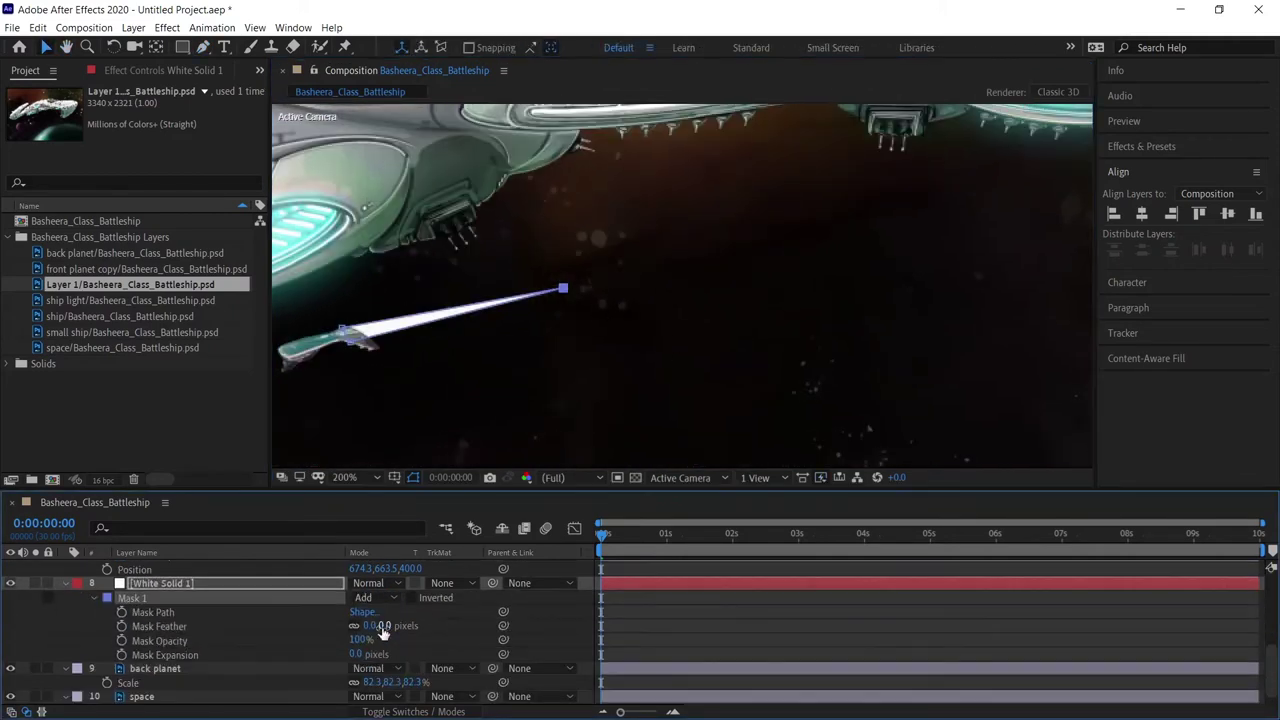
{"action": "left_click_drag", "start_coordinate": [381, 626], "coordinate": [456, 616]}
{"action": "left_click", "coordinate": [360, 654]}
{"action": "type", "text": "0"}
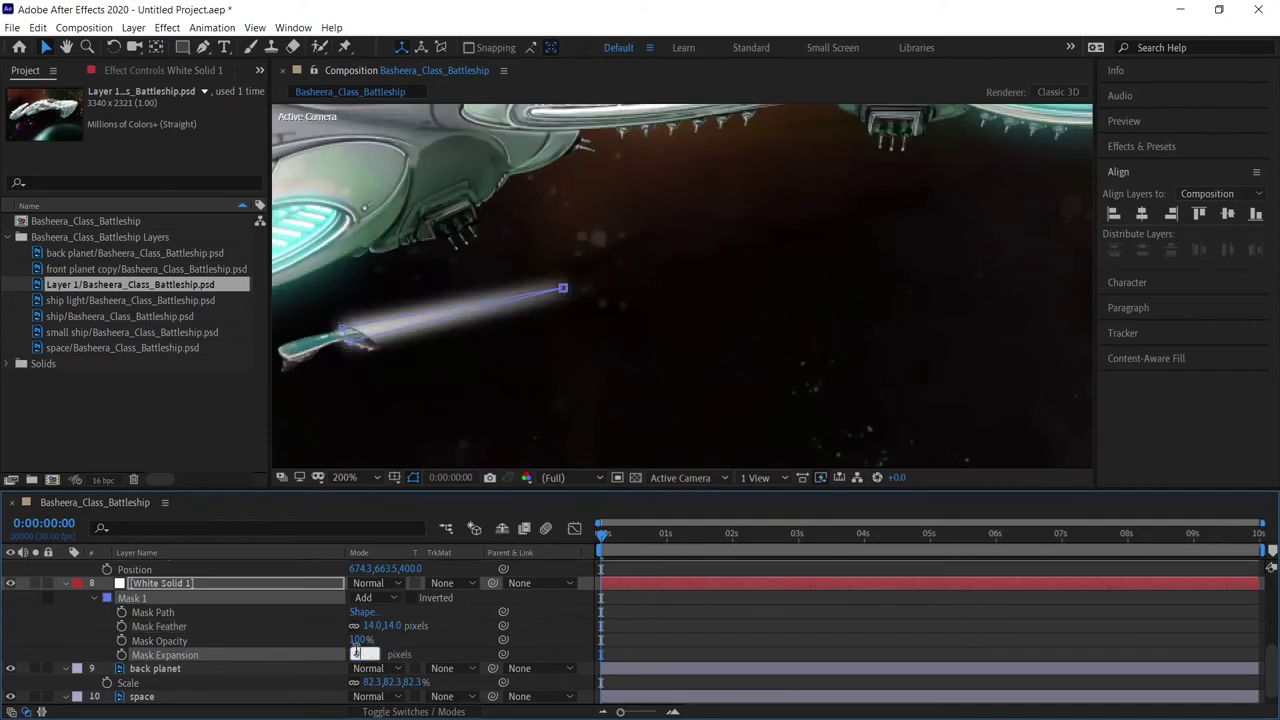
{"action": "key", "text": "Return"}
{"action": "scroll", "coordinate": [365, 275], "scroll_direction": "up", "scroll_amount": 2}
{"action": "scroll", "coordinate": [558, 349], "scroll_direction": "down", "scroll_amount": 2}
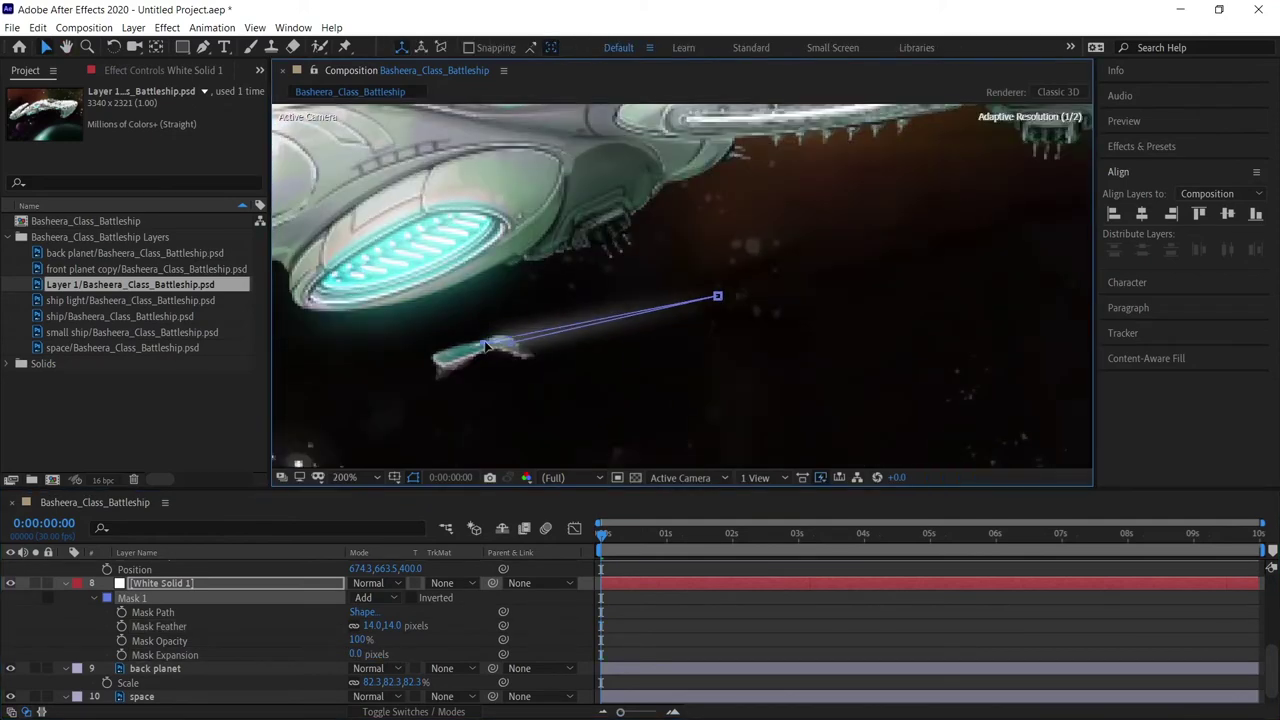
{"action": "scroll", "coordinate": [614, 364], "scroll_direction": "down", "scroll_amount": 2}
{"action": "left_click", "coordinate": [614, 364]}
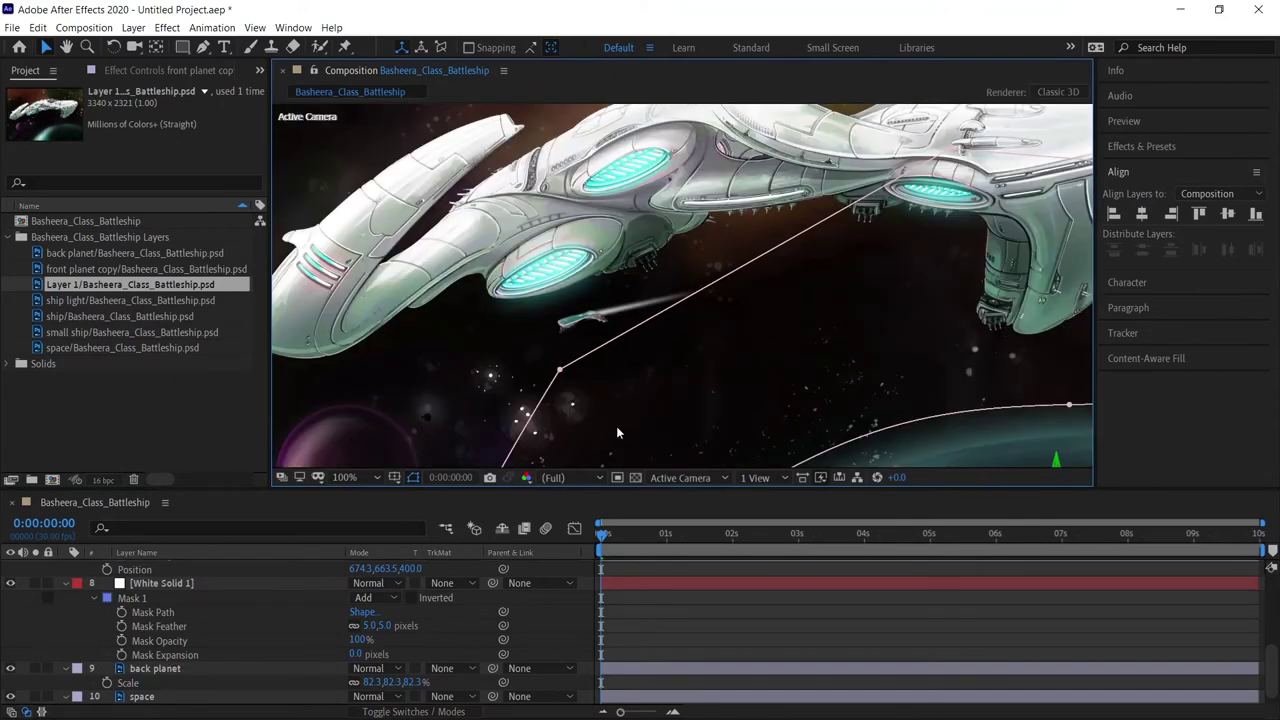
{"action": "left_click", "coordinate": [160, 583]}
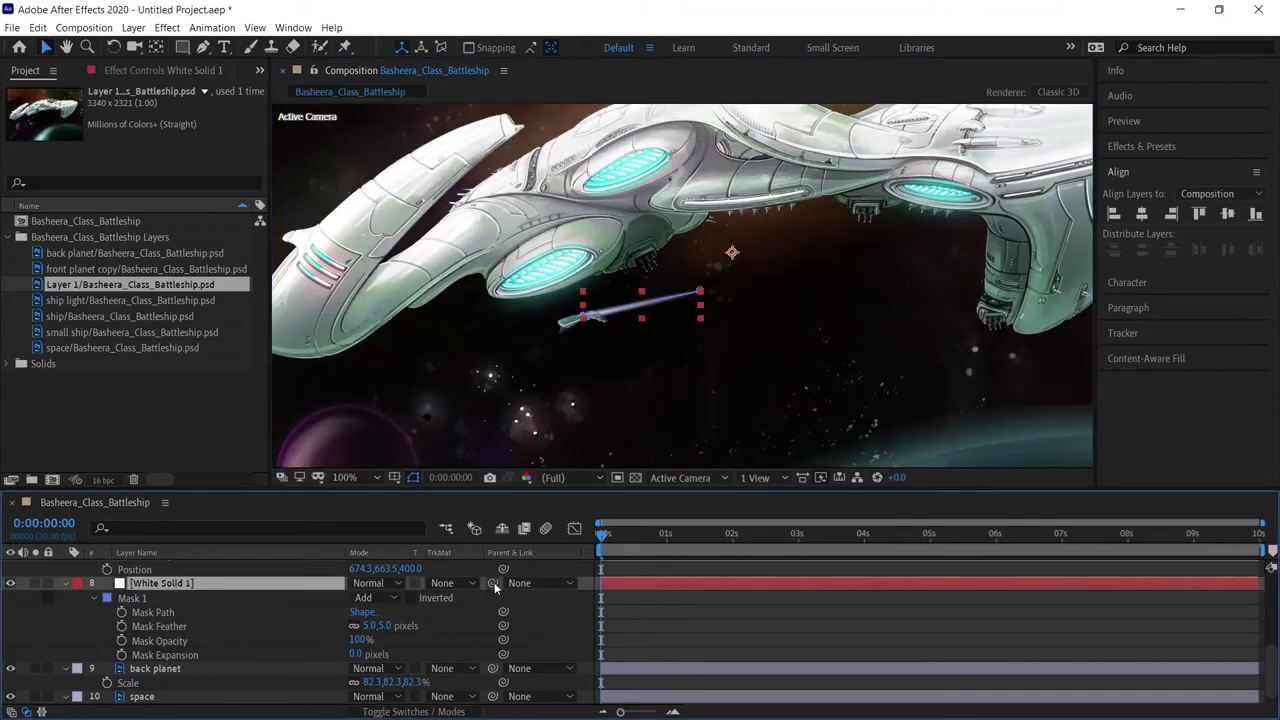
{"action": "left_click_drag", "start_coordinate": [492, 583], "coordinate": [297, 581]}
Move the small ship further left in the frame.
{"action": "left_click", "coordinate": [249, 602]}
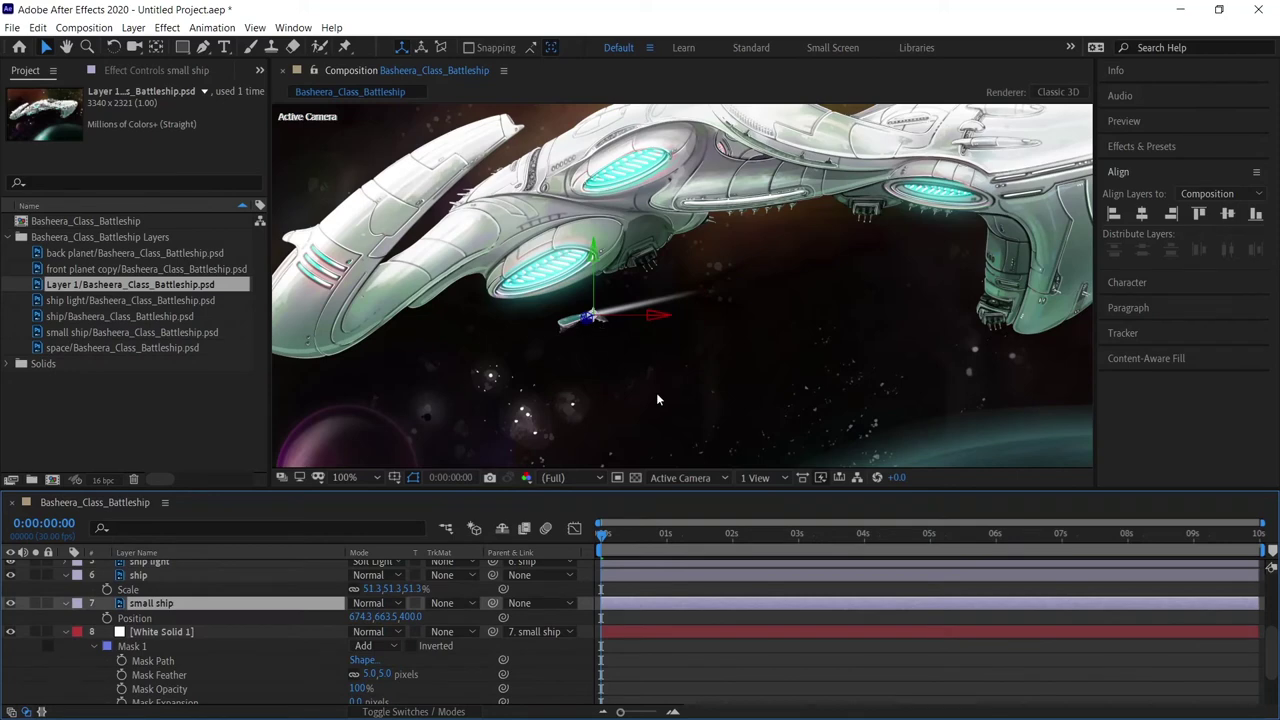
{"action": "left_click", "coordinate": [158, 662]}
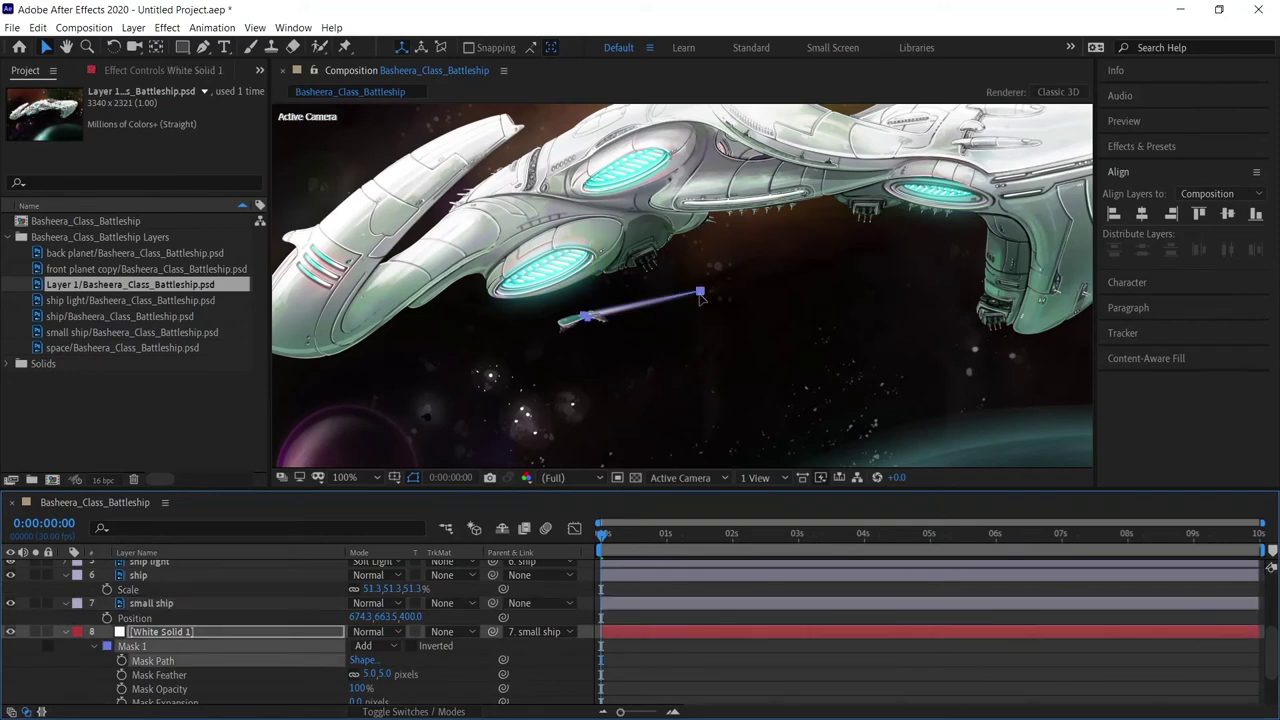
{"action": "left_click", "coordinate": [576, 606]}
{"action": "left_click_drag", "start_coordinate": [660, 316], "coordinate": [535, 318]}
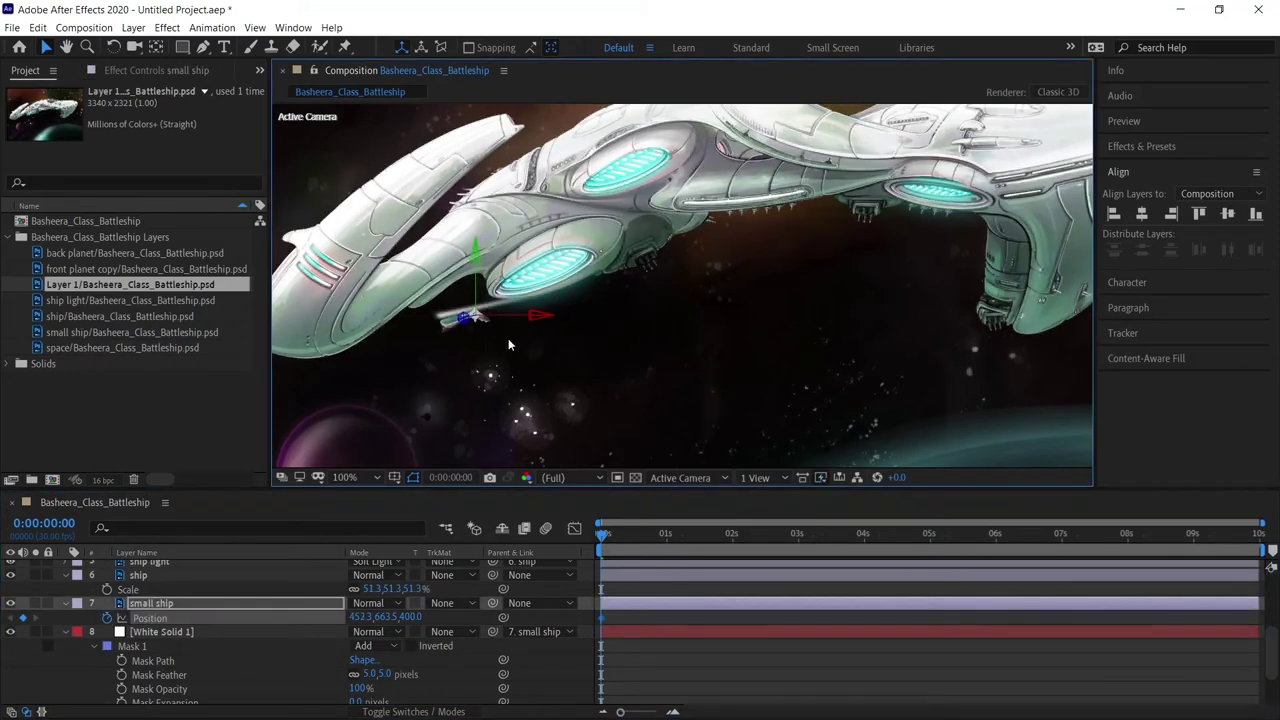
Move the beam's end onto the small ship's nose and shorten its far end.
{"action": "key", "text": "F4"}
{"action": "left_click", "coordinate": [300, 632]}
{"action": "scroll", "coordinate": [690, 282], "scroll_direction": "up", "scroll_amount": 2}
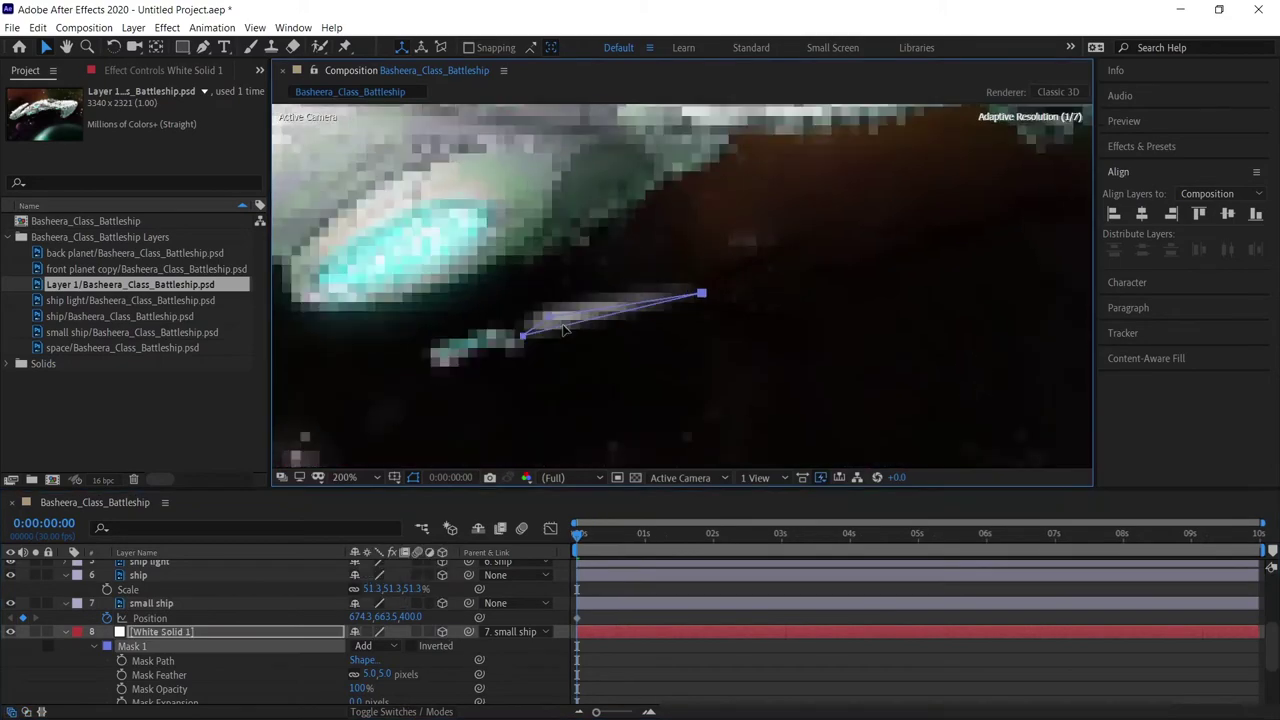
{"action": "left_click_drag", "start_coordinate": [551, 321], "coordinate": [500, 345]}
{"action": "left_click_drag", "start_coordinate": [737, 279], "coordinate": [678, 297]}
{"action": "scroll", "coordinate": [517, 293], "scroll_direction": "down", "scroll_amount": 2}
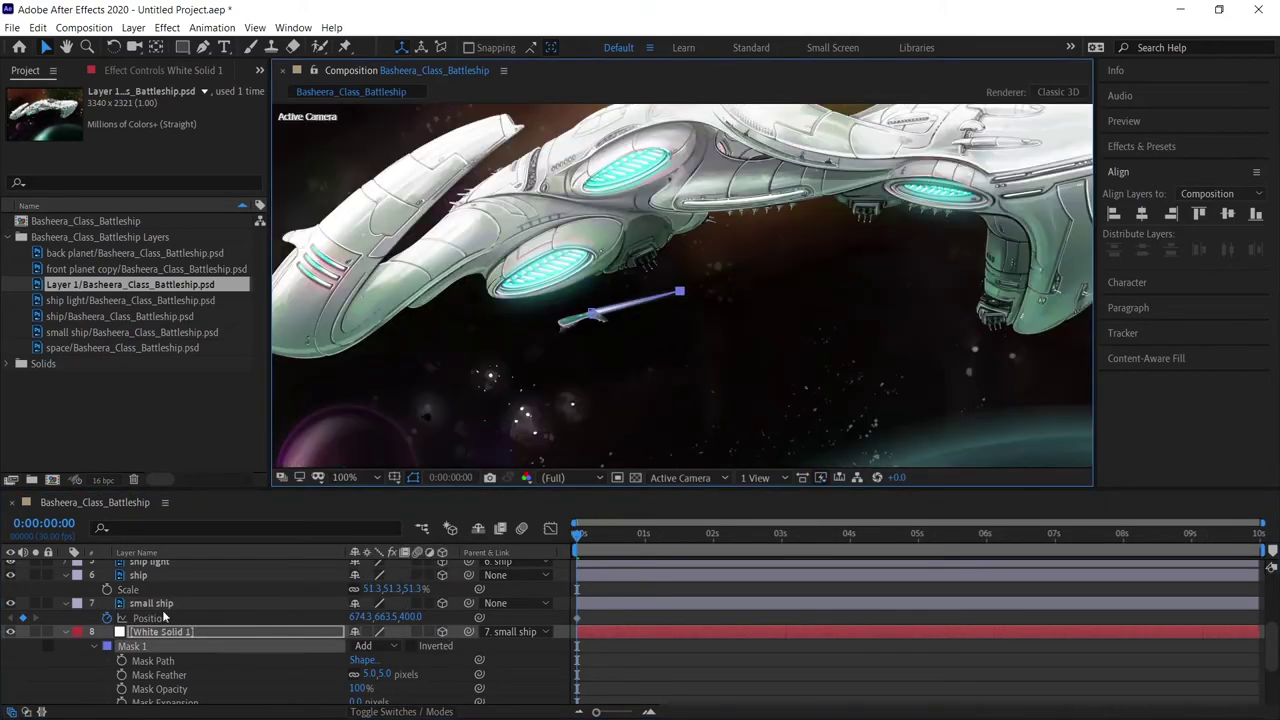
Set the small ship's final Position at 9:29 (463.1, 727.4), then scrub and preview.
{"action": "left_click", "coordinate": [580, 305]}
{"action": "key", "text": "End"}
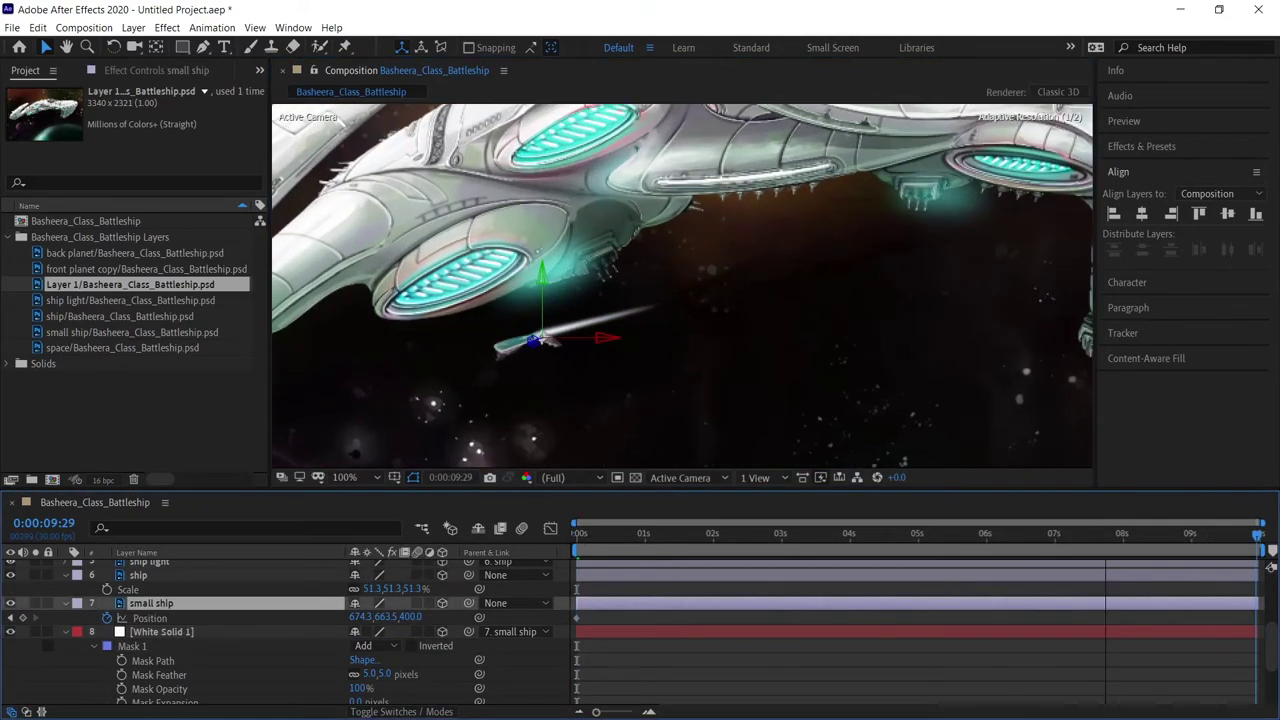
{"action": "left_click_drag", "start_coordinate": [546, 290], "coordinate": [418, 288]}
{"action": "scroll", "coordinate": [690, 285], "scroll_direction": "down", "scroll_amount": 4}
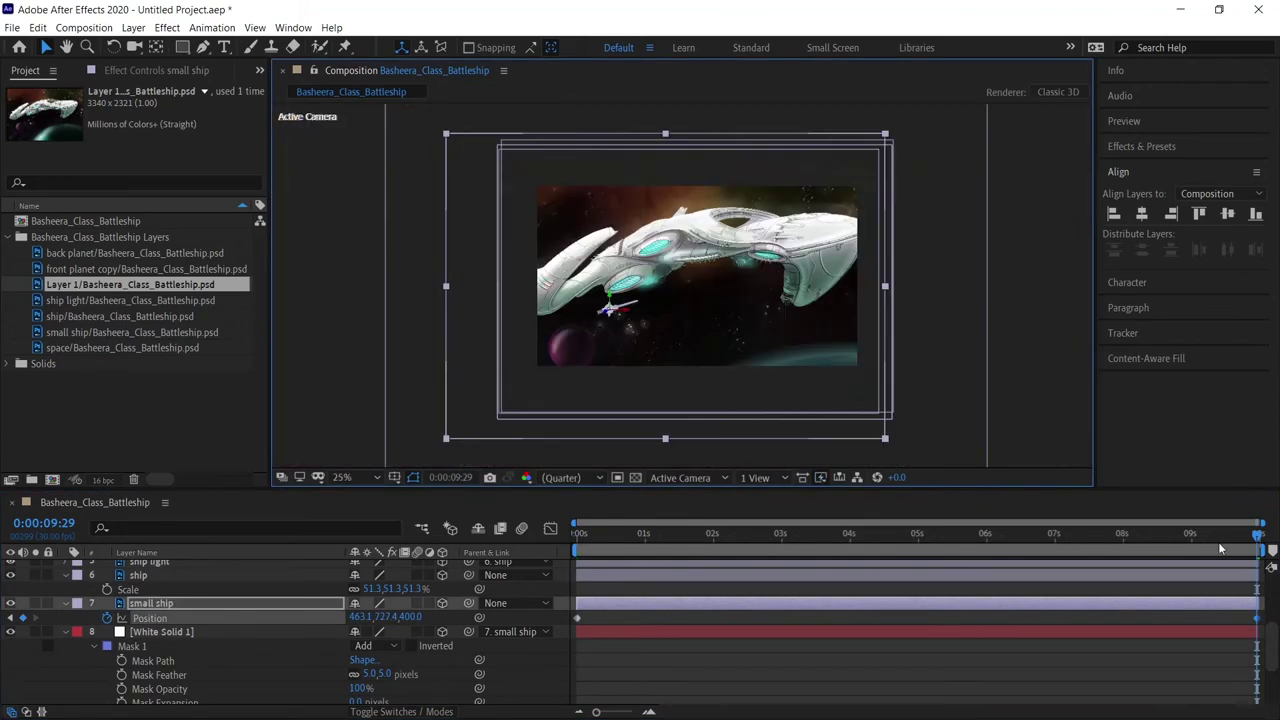
{"action": "left_click_drag", "start_coordinate": [1257, 533], "coordinate": [1045, 533]}
{"action": "scroll", "coordinate": [560, 380], "scroll_direction": "up", "scroll_amount": 6}
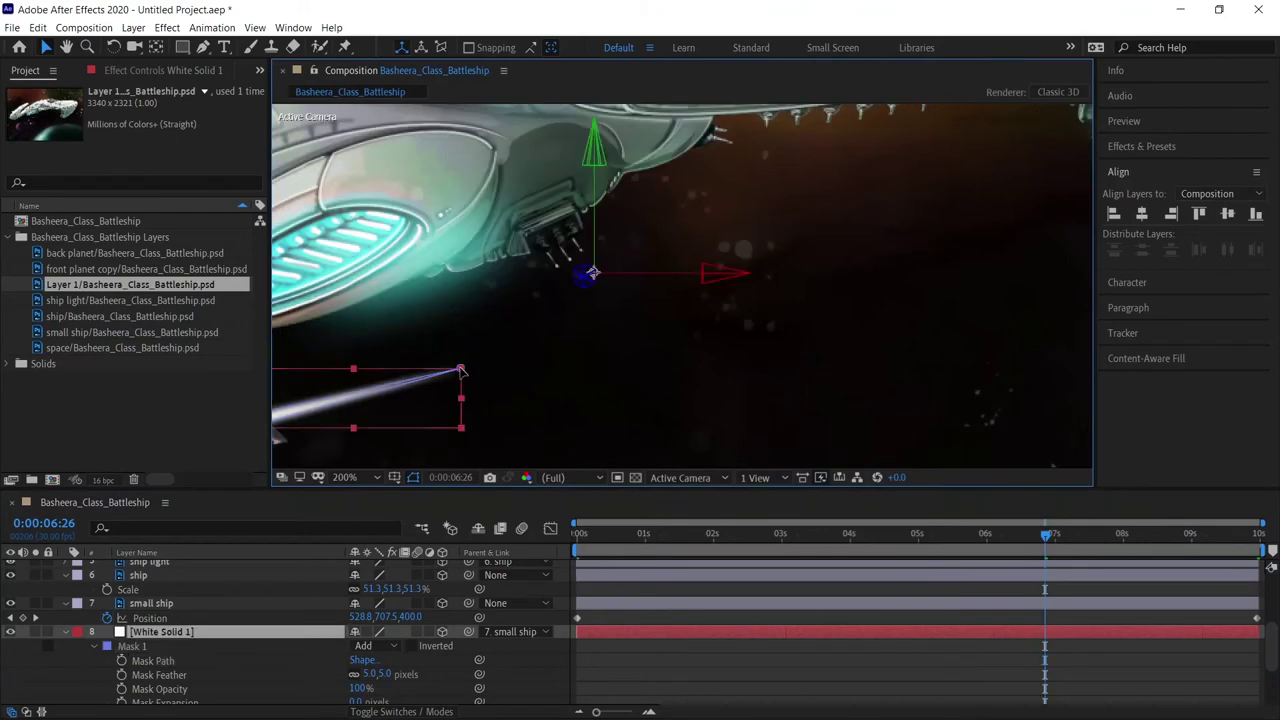
{"action": "scroll", "coordinate": [463, 365], "scroll_direction": "down", "scroll_amount": 2}
{"action": "left_click_drag", "start_coordinate": [1045, 533], "coordinate": [791, 532]}
{"action": "key", "text": "ctrl+Up"}
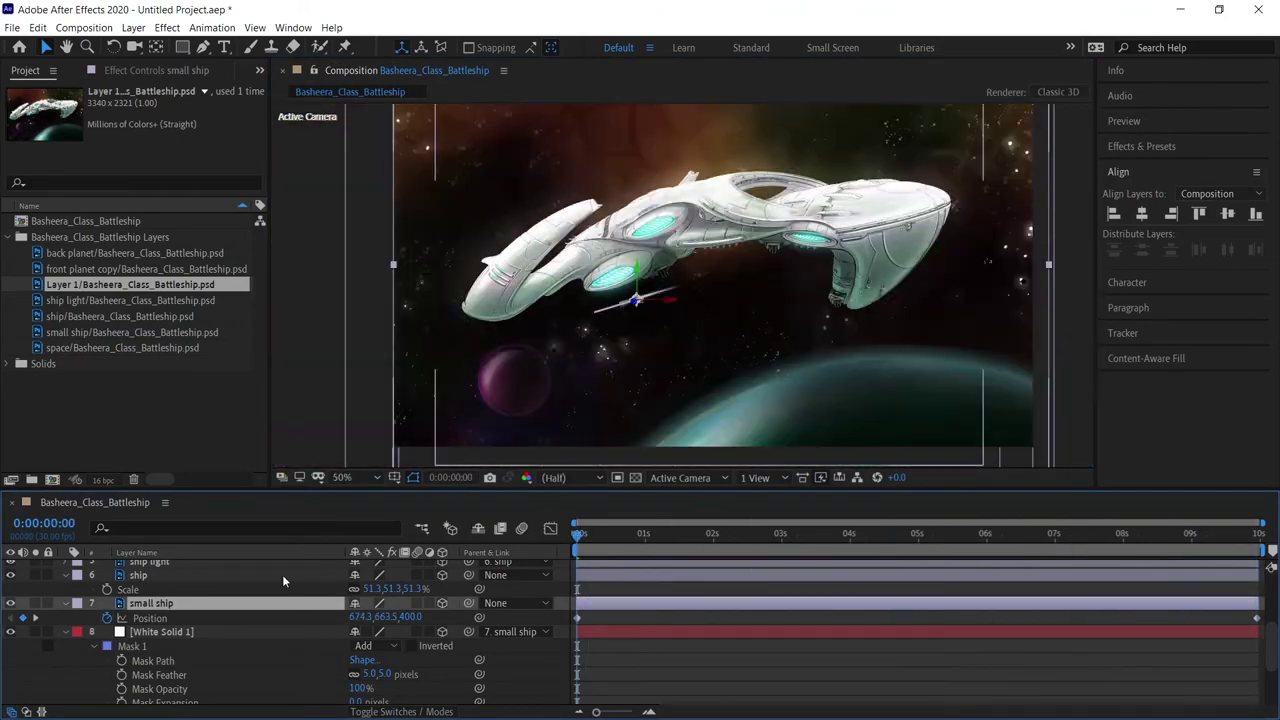
{"action": "key", "text": "space"}
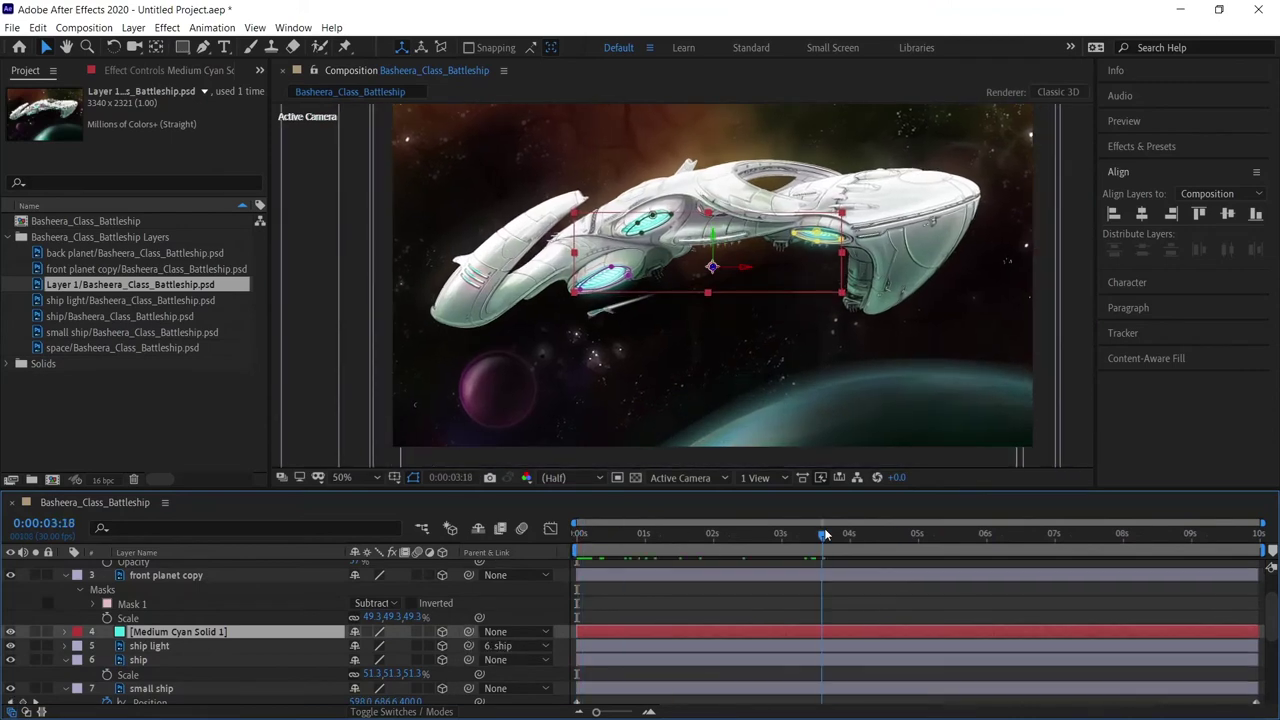
Make Medium Cyan Solid 1 a 3D layer and set its mask feather to 4 pixels.
{"action": "key", "text": "space"}
{"action": "left_click", "coordinate": [444, 631]}
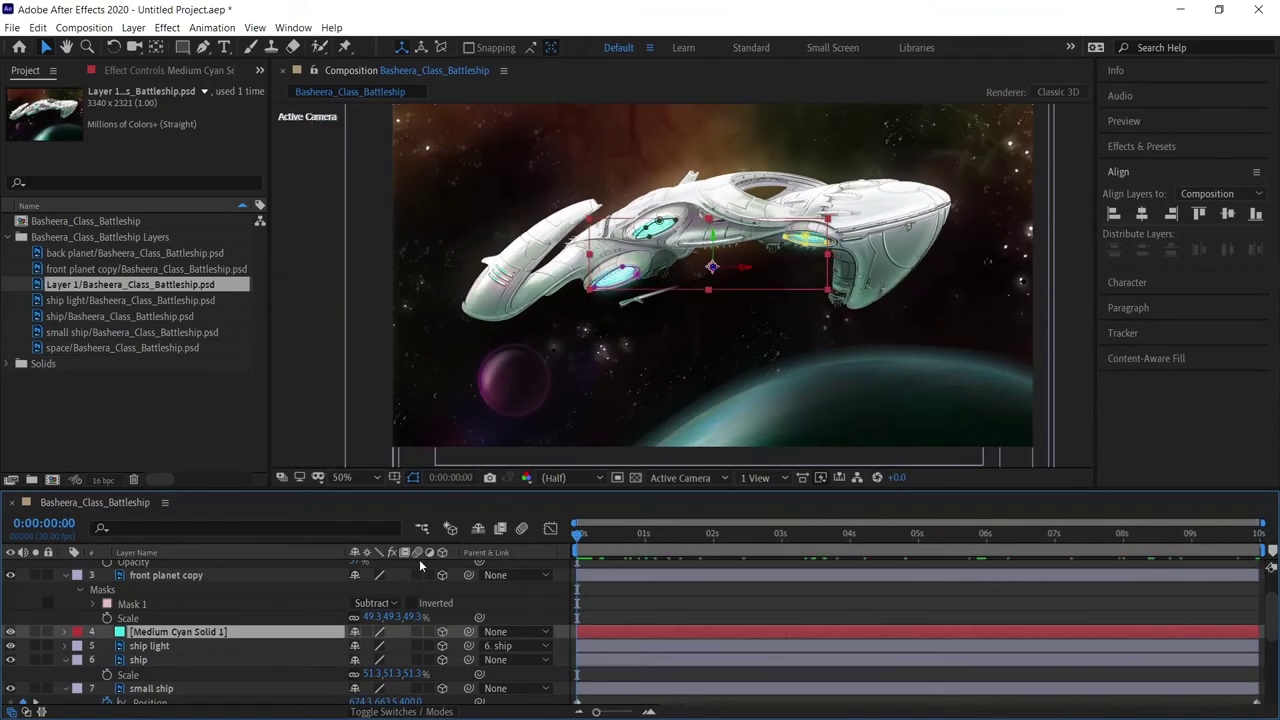
{"action": "key", "text": "s"}
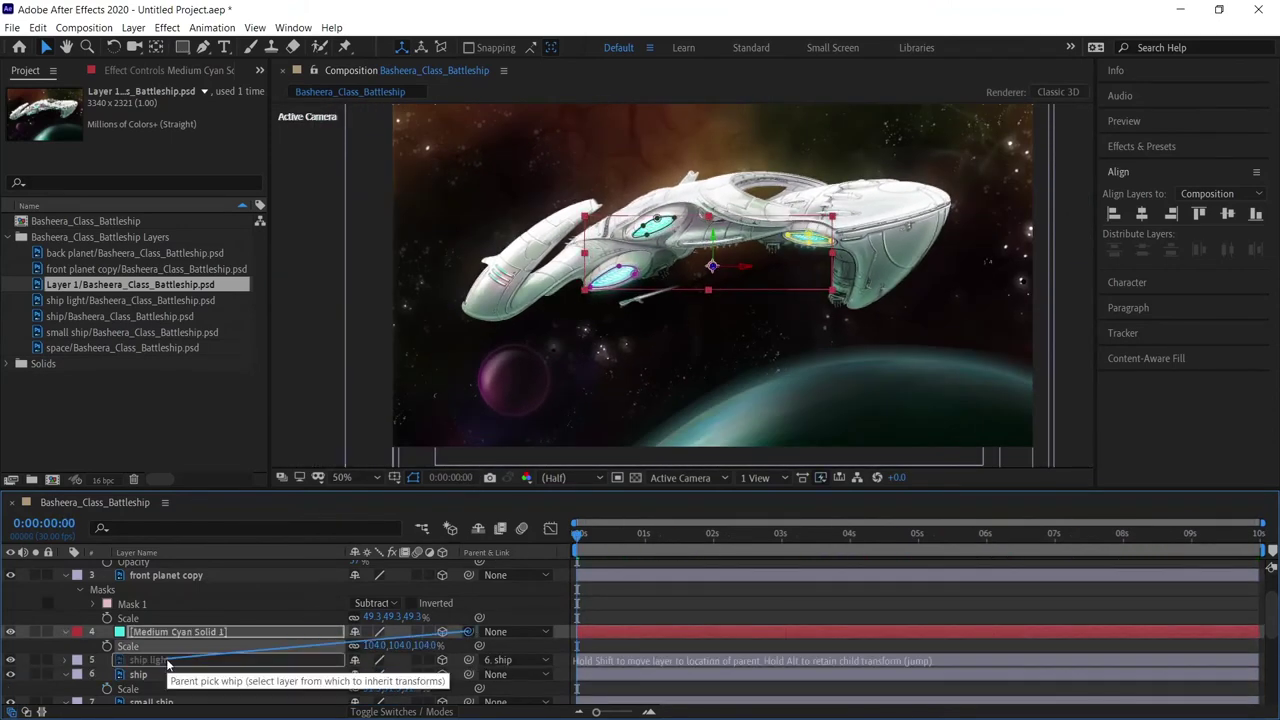
{"action": "mouse_move", "coordinate": [578, 533]}
{"action": "left_mouse_down"}
{"action": "mouse_move", "coordinate": [1011, 536]}
{"action": "mouse_move", "coordinate": [578, 533]}
{"action": "left_mouse_up"}
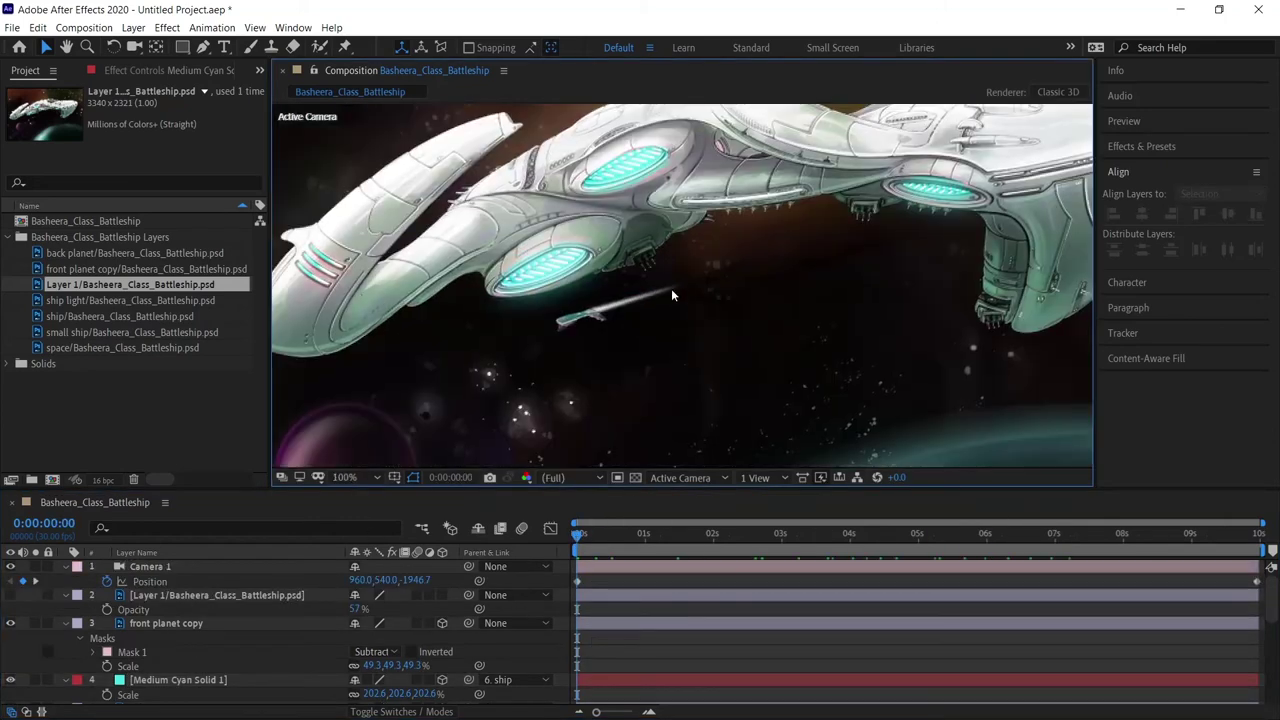
{"action": "left_click_drag", "start_coordinate": [578, 533], "coordinate": [919, 534]}
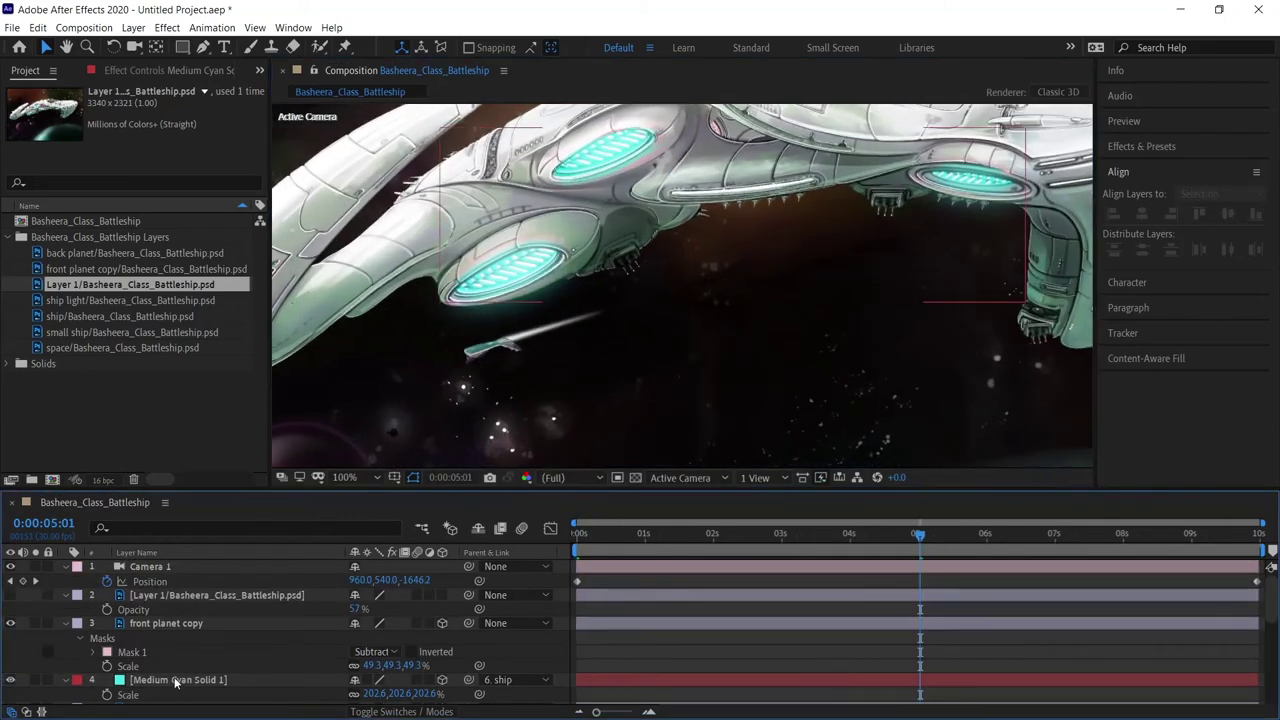
{"action": "scroll", "coordinate": [465, 625], "scroll_direction": "down", "scroll_amount": 3}
{"action": "key", "text": "Return"}
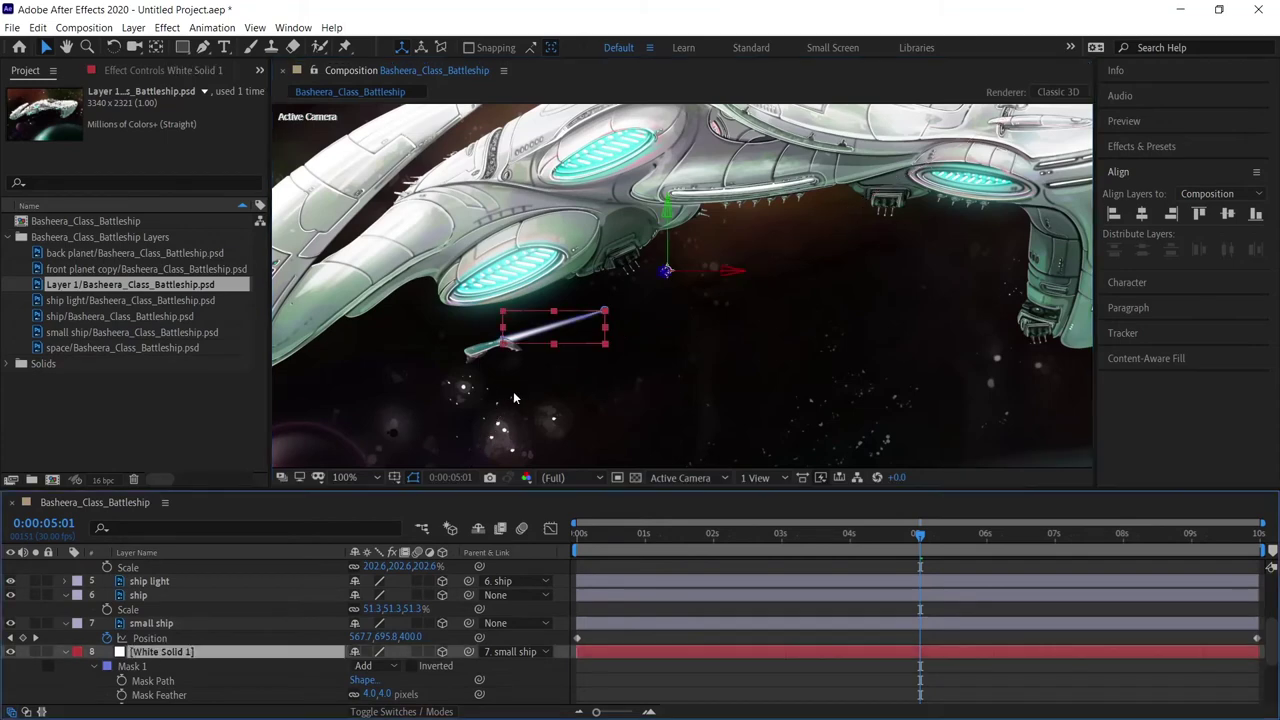
{"action": "scroll", "coordinate": [533, 358], "scroll_direction": "up", "scroll_amount": 4}
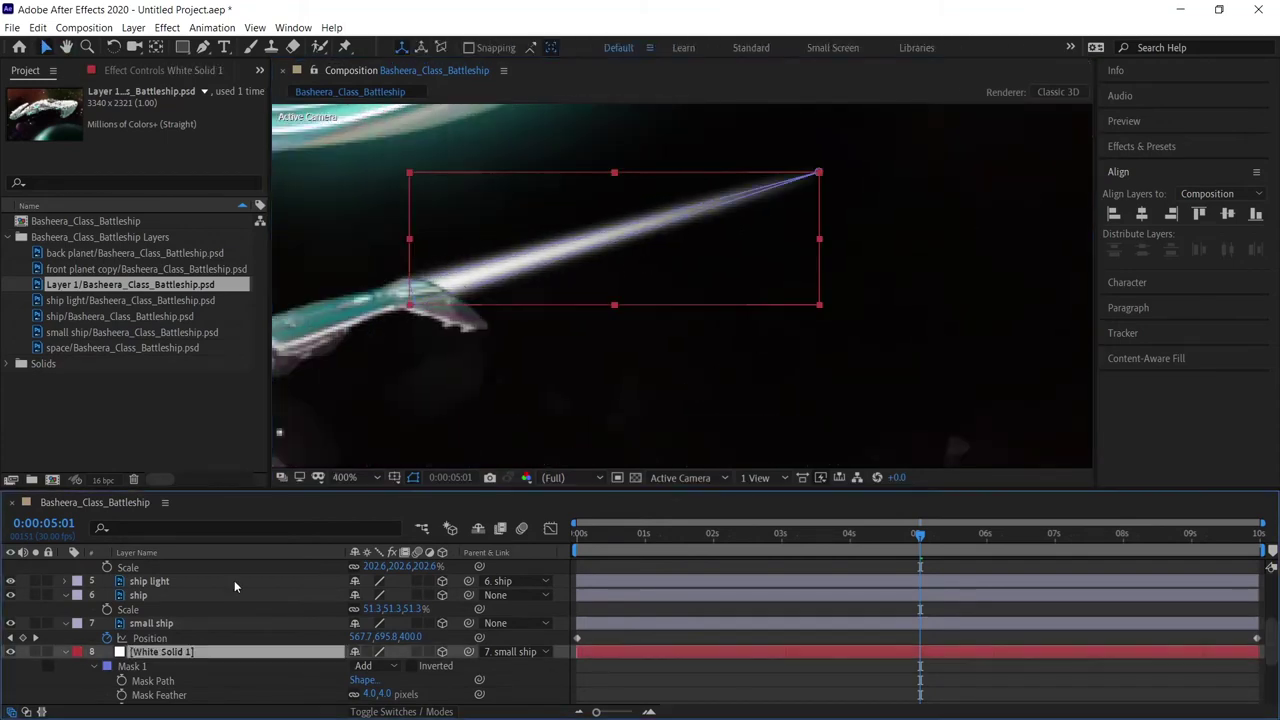
{"action": "scroll", "coordinate": [506, 248], "scroll_direction": "down", "scroll_amount": 4}
{"action": "scroll", "coordinate": [352, 380], "scroll_direction": "down", "scroll_amount": 2}
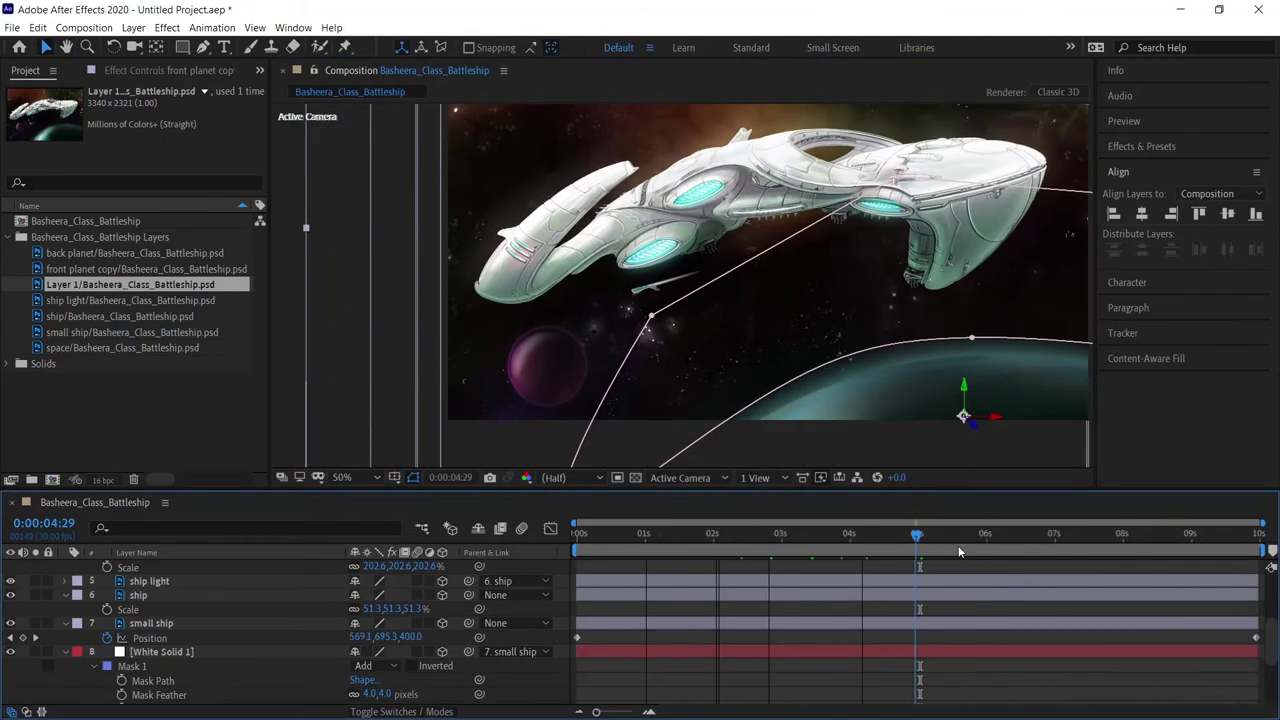
{"action": "left_click", "coordinate": [969, 533]}
{"action": "scroll", "coordinate": [811, 297], "scroll_direction": "down", "scroll_amount": 1}
Save the project as 'Battle ship cinematic' in the OMEGA HORIZON folder.
{"action": "key", "text": "ctrl+shift+s"}
{"action": "left_click", "coordinate": [84, 77]}
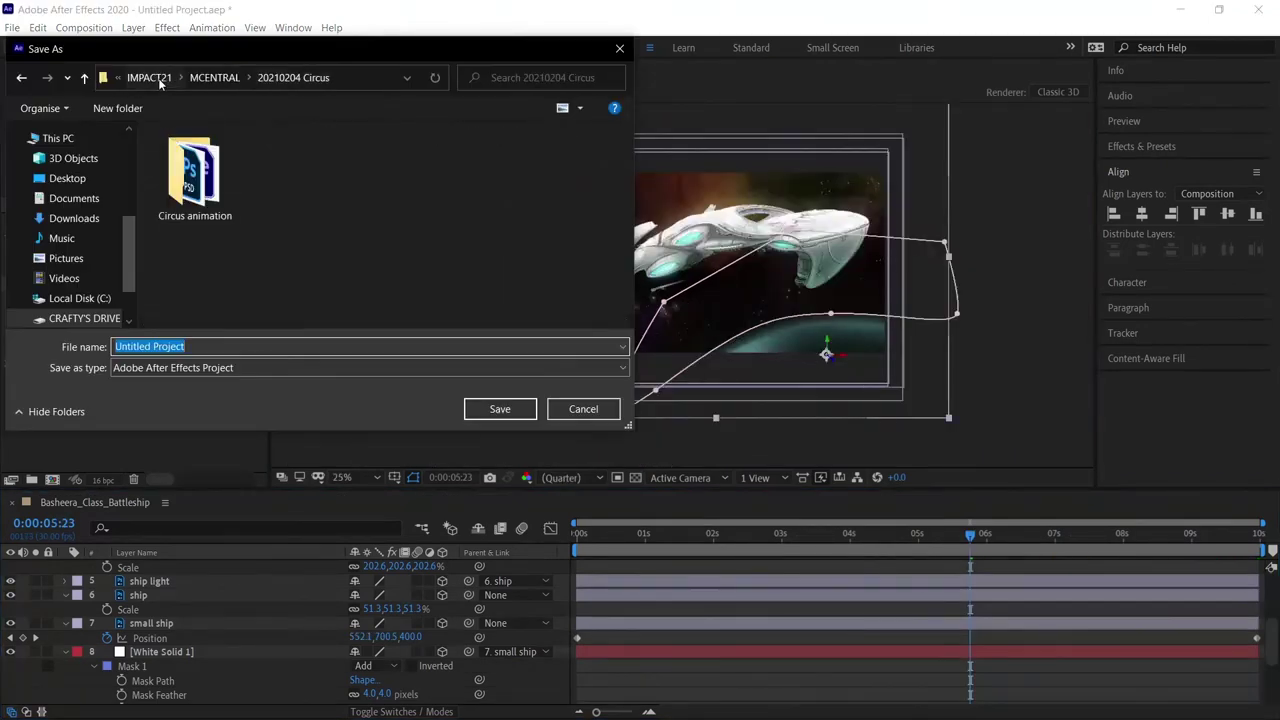
{"action": "left_click", "coordinate": [134, 80]}
{"action": "double_click", "coordinate": [185, 229]}
{"action": "left_click", "coordinate": [220, 78]}
{"action": "double_click", "coordinate": [205, 211]}
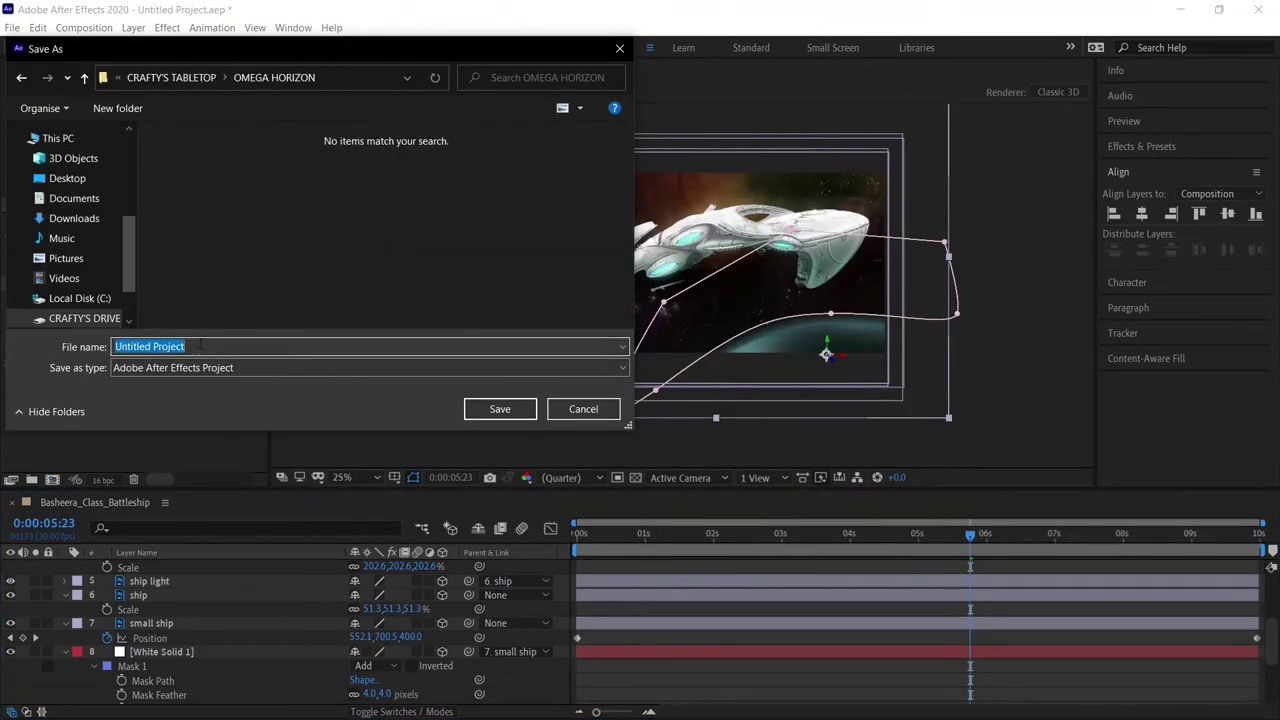
{"action": "type", "text": "Battle ship cinematic"}
{"action": "key", "text": "Return"}
{"action": "key", "text": "Home"}
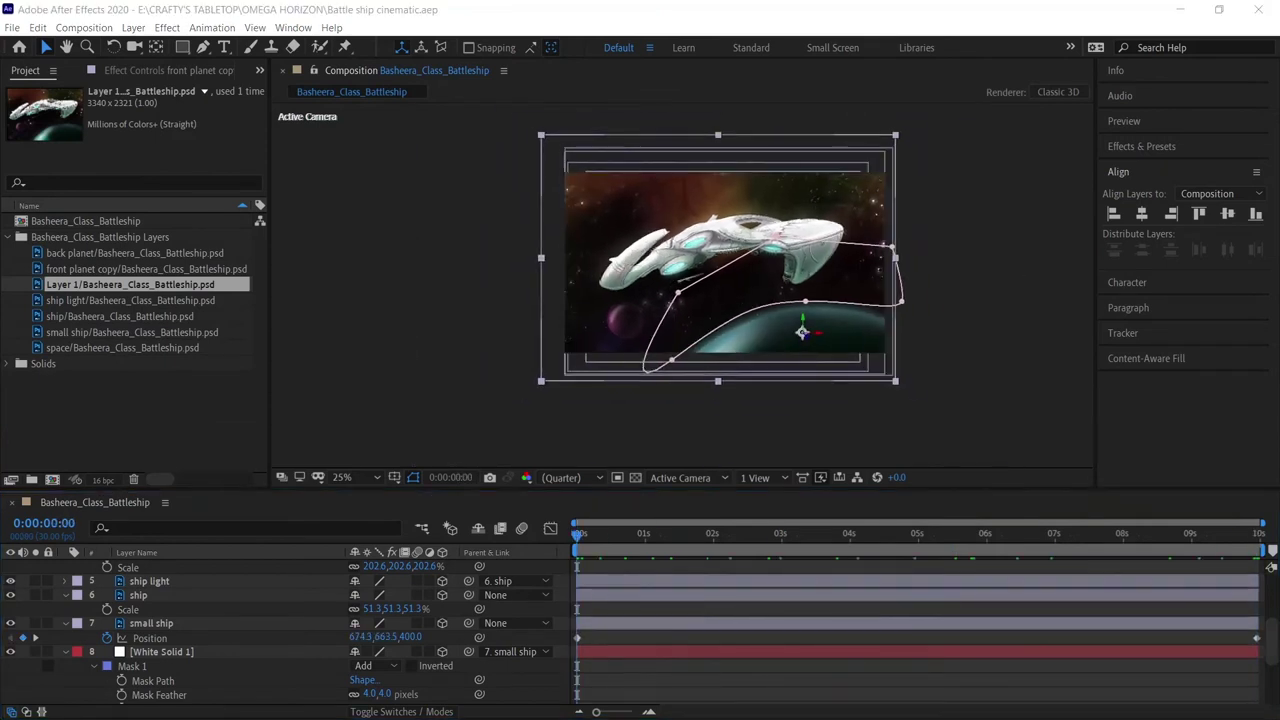
Preview the ship's flight into depth and review both ships' motion up to the 6-second keyframes.
{"action": "scroll", "coordinate": [282, 618], "scroll_direction": "up", "scroll_amount": 2}
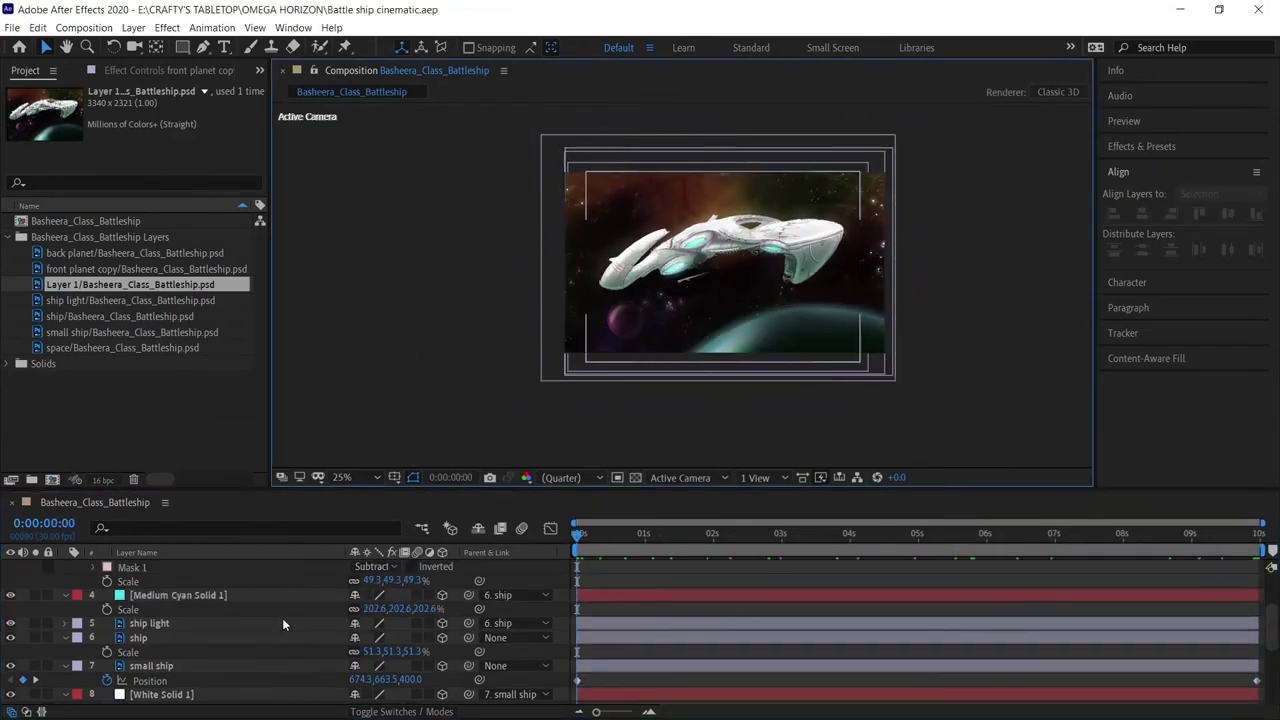
{"action": "left_click", "coordinate": [282, 637]}
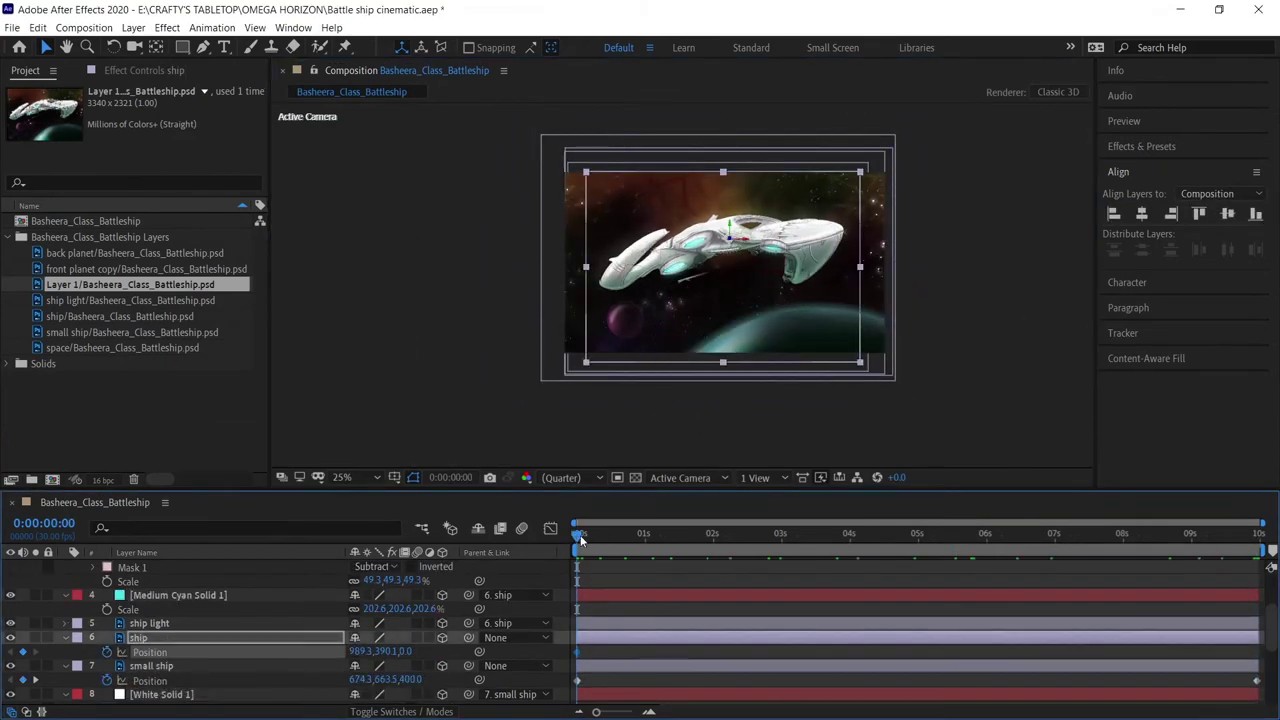
{"action": "key", "text": "End"}
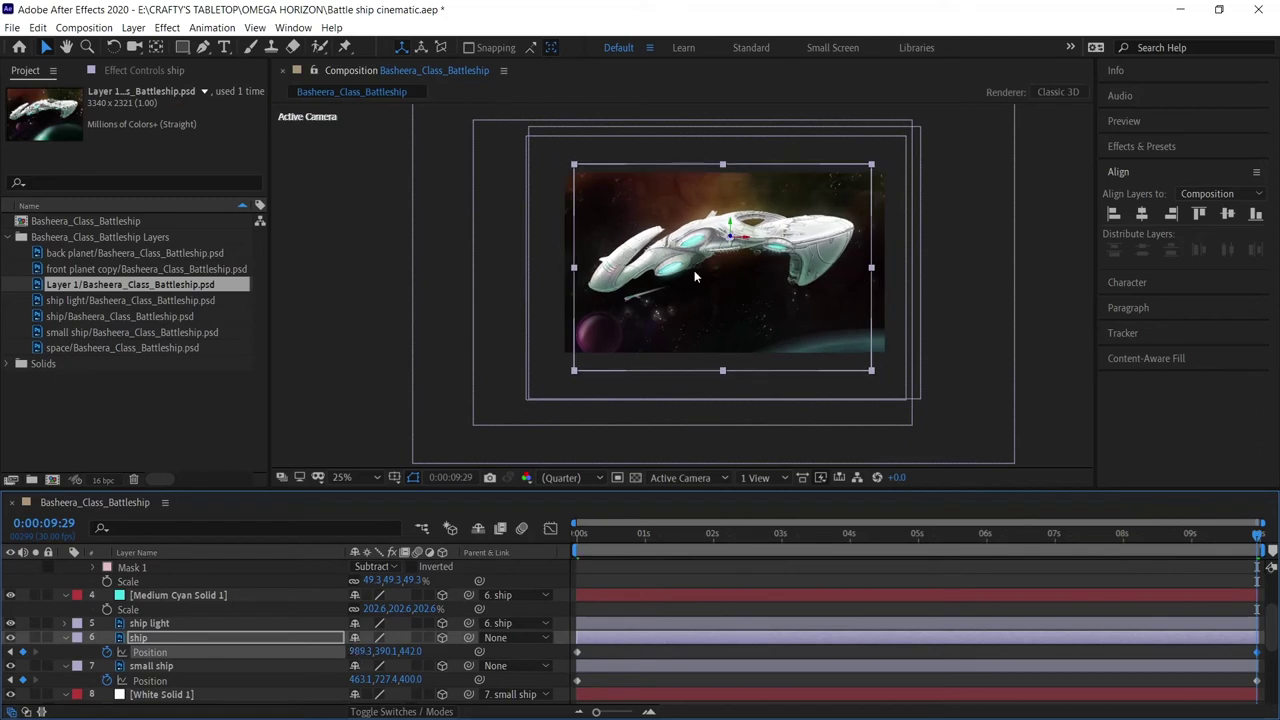
{"action": "key", "text": "space"}
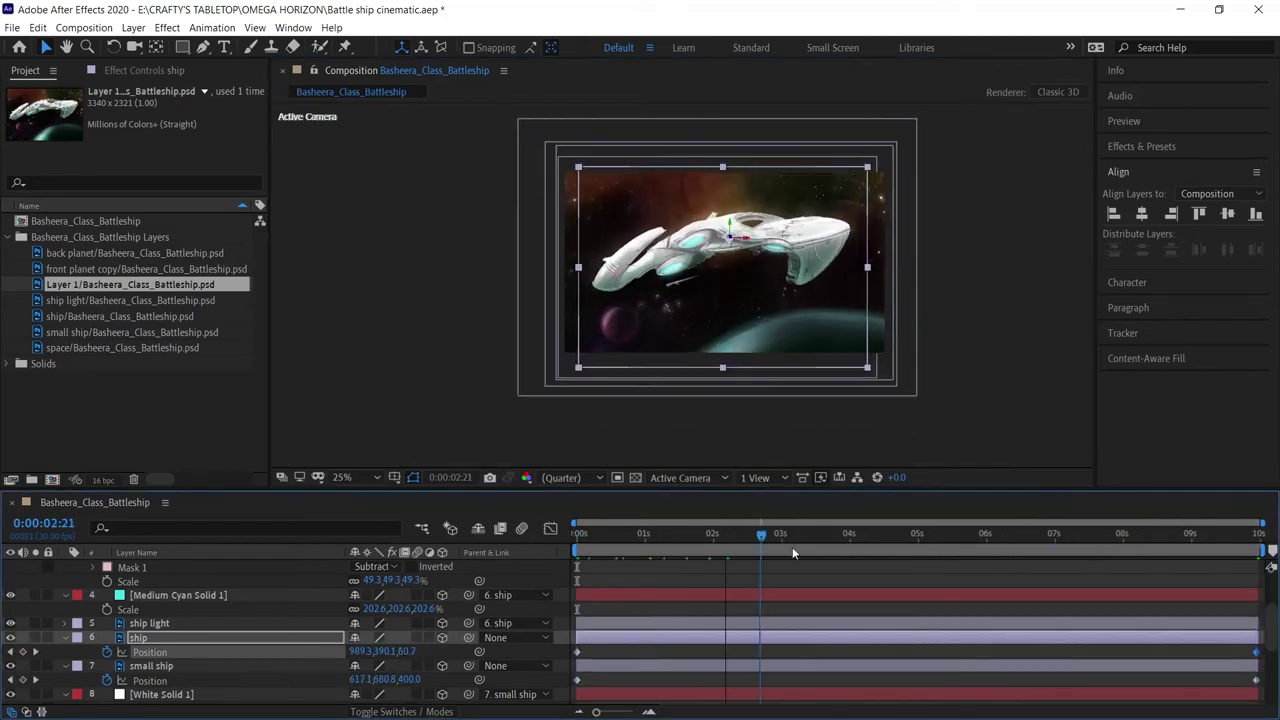
{"action": "scroll", "coordinate": [1201, 657], "scroll_direction": "down", "scroll_amount": 2}
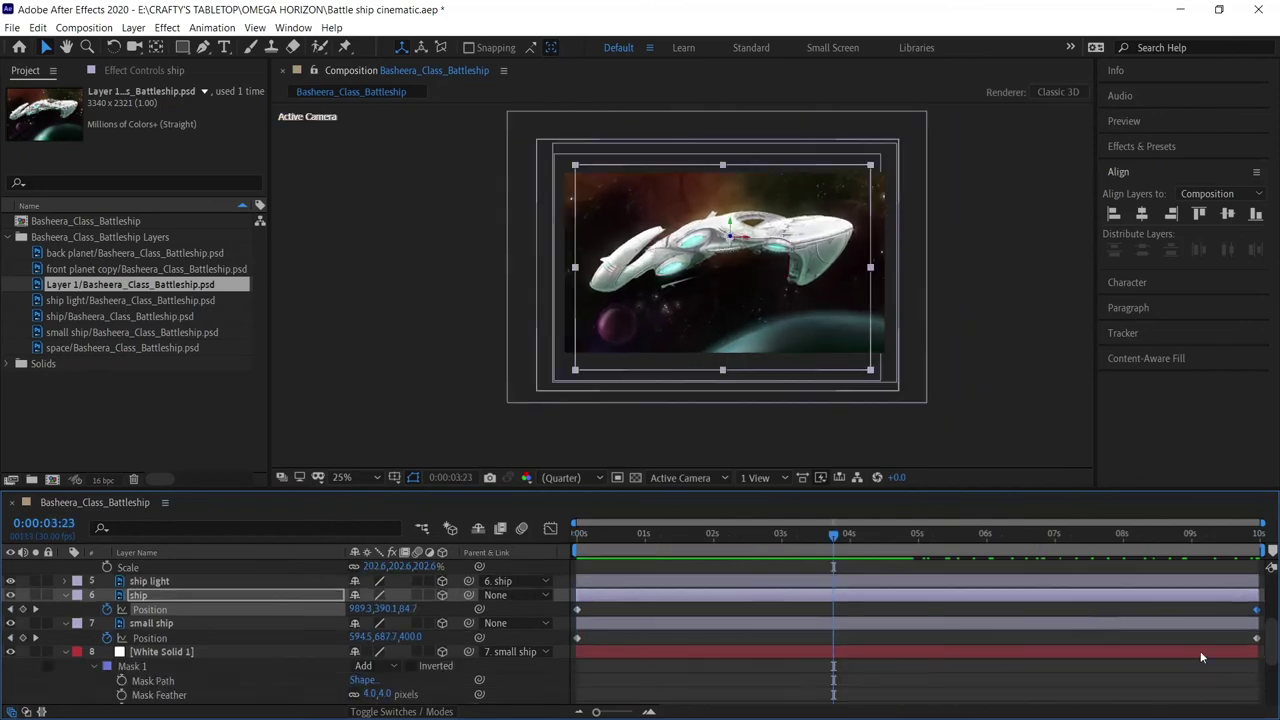
{"action": "scroll", "coordinate": [1067, 609], "scroll_direction": "down", "scroll_amount": 5}
{"action": "key", "text": "ctrl+a"}
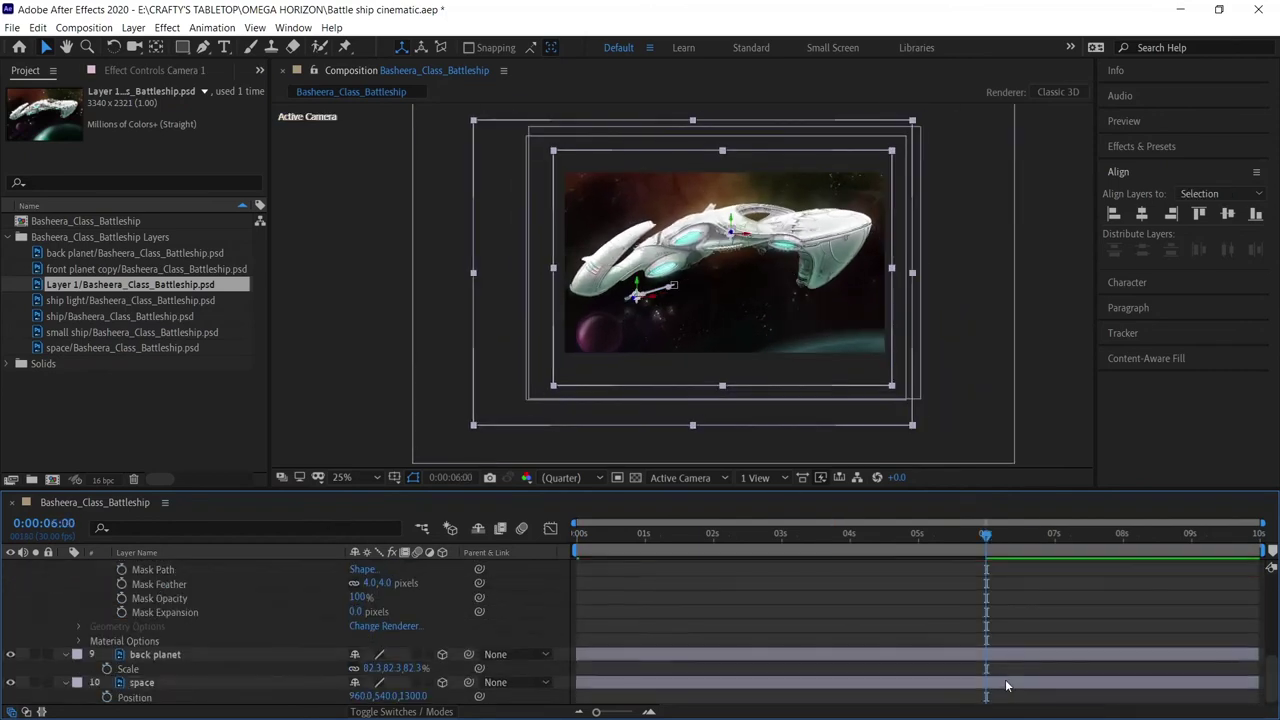
{"action": "scroll", "coordinate": [1006, 660], "scroll_direction": "up", "scroll_amount": 5}
{"action": "left_click", "coordinate": [882, 537]}
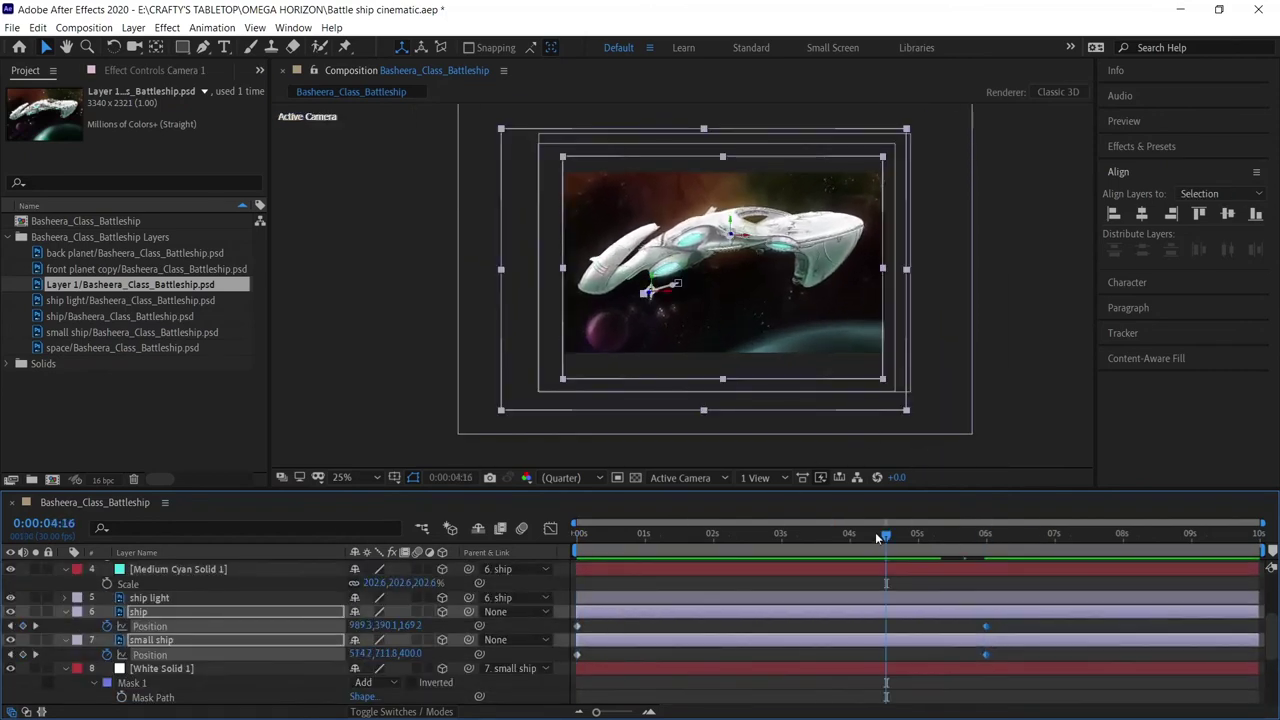
{"action": "left_click_drag", "start_coordinate": [876, 537], "coordinate": [580, 540]}
Keyframe the ship's Z Rotation from 0° at the start to 12° at 6 seconds.
{"action": "key", "text": "shift+r"}
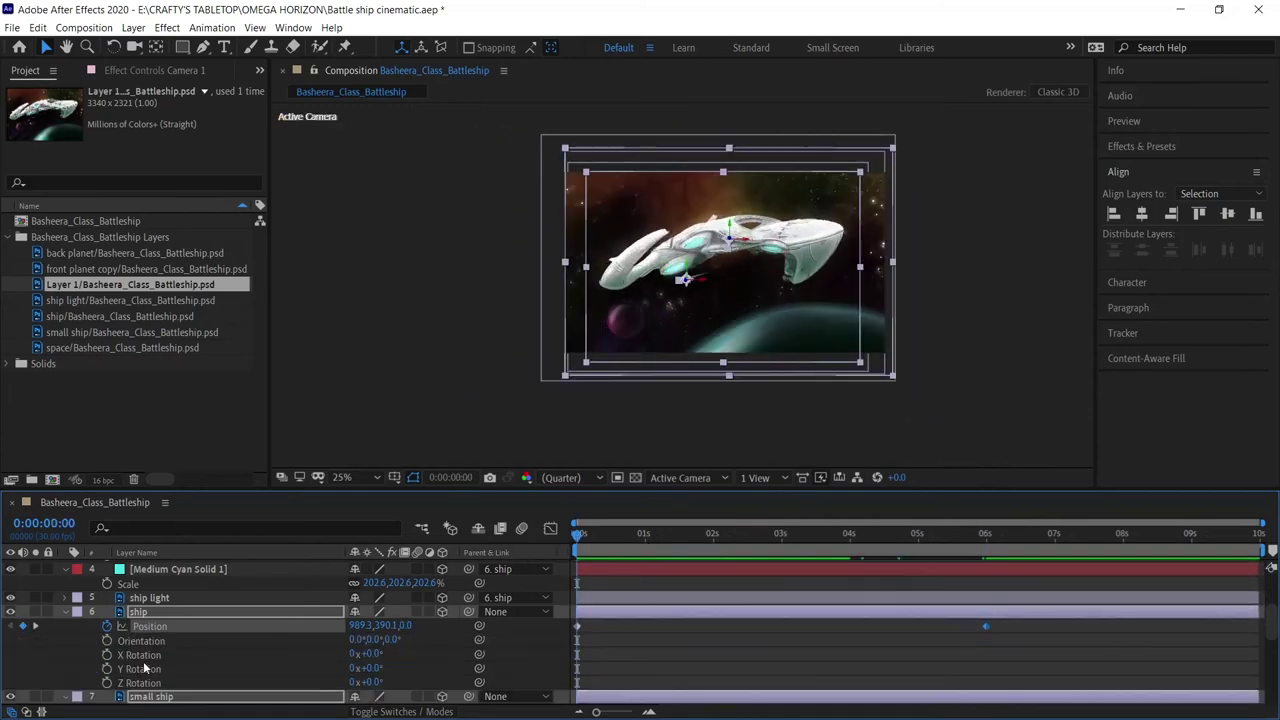
{"action": "left_click", "coordinate": [107, 683]}
{"action": "key", "text": "Page_Down"}
{"action": "key", "text": "Page_Down"}
{"action": "key", "text": "Page_Down"}
{"action": "key", "text": "Page_Down"}
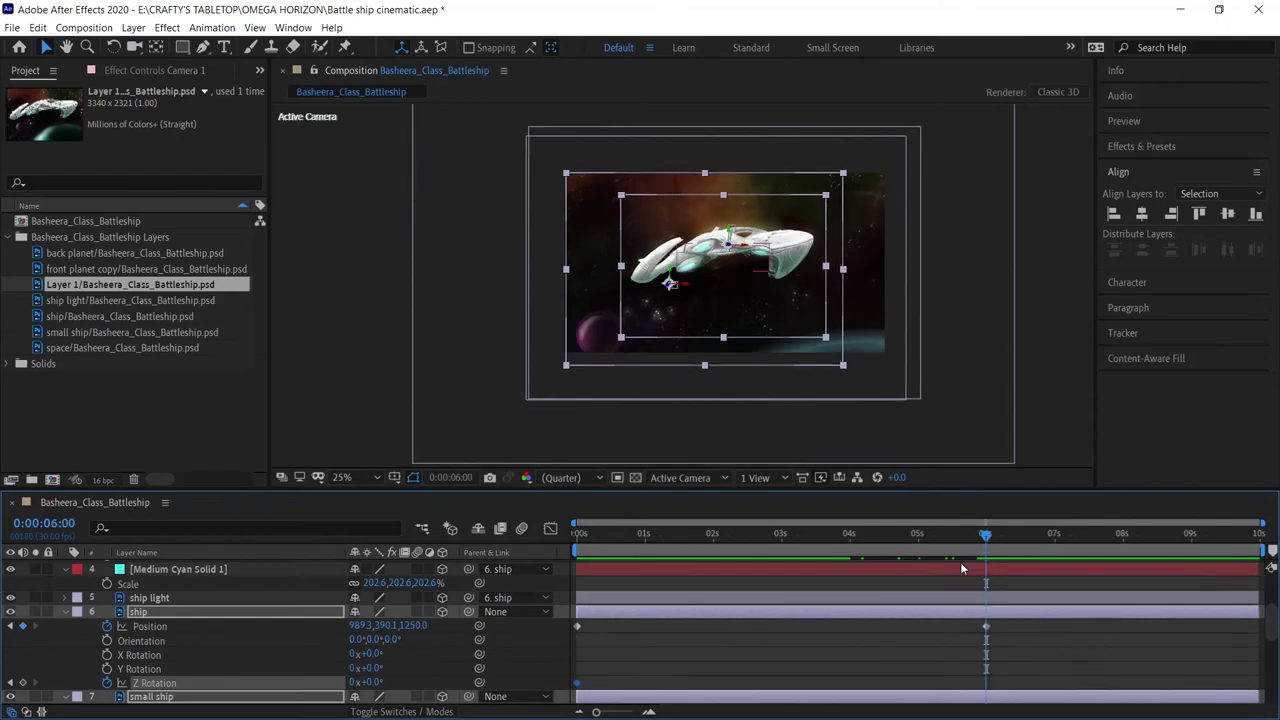
{"action": "left_click_drag", "start_coordinate": [366, 682], "coordinate": [380, 682]}
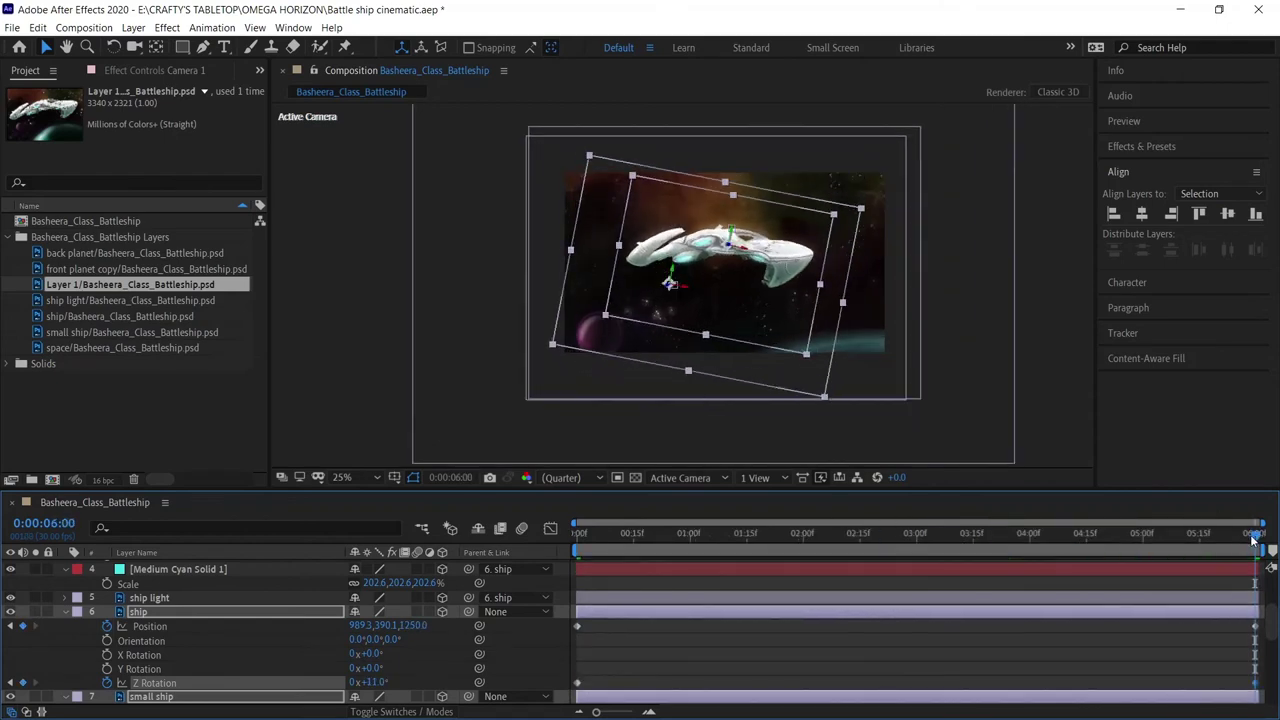
{"action": "key", "text": "space"}
{"action": "key", "text": "space"}
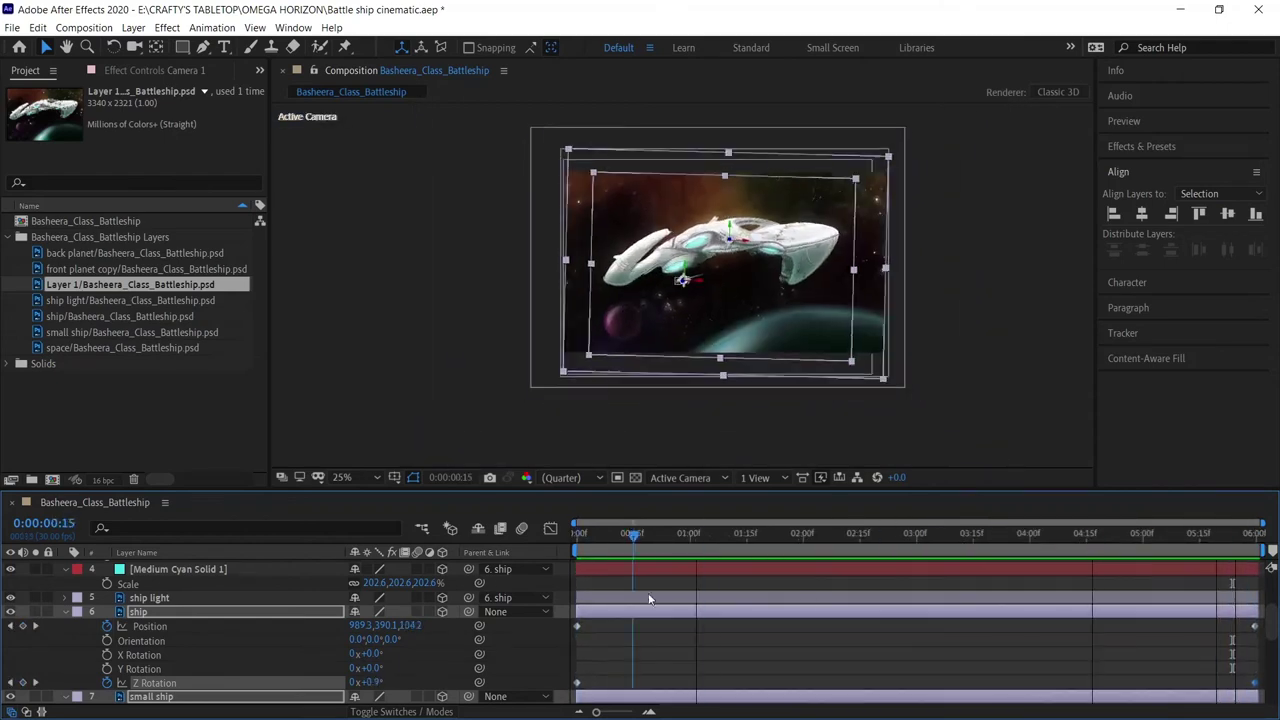
{"action": "scroll", "coordinate": [182, 619], "scroll_direction": "down", "scroll_amount": 1}
Adjust the small ship's Position at the 6-second mark and preview the animation.
{"action": "left_click", "coordinate": [171, 654]}
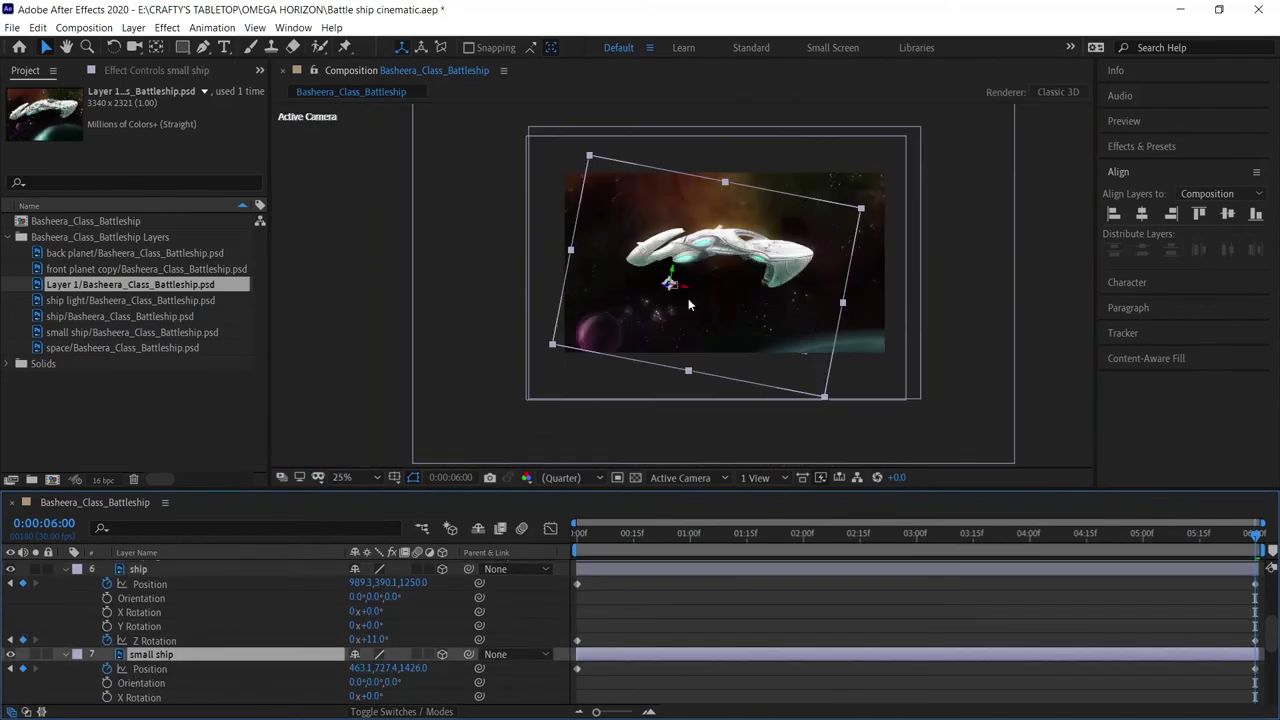
{"action": "left_click_drag", "start_coordinate": [1256, 534], "coordinate": [470, 529]}
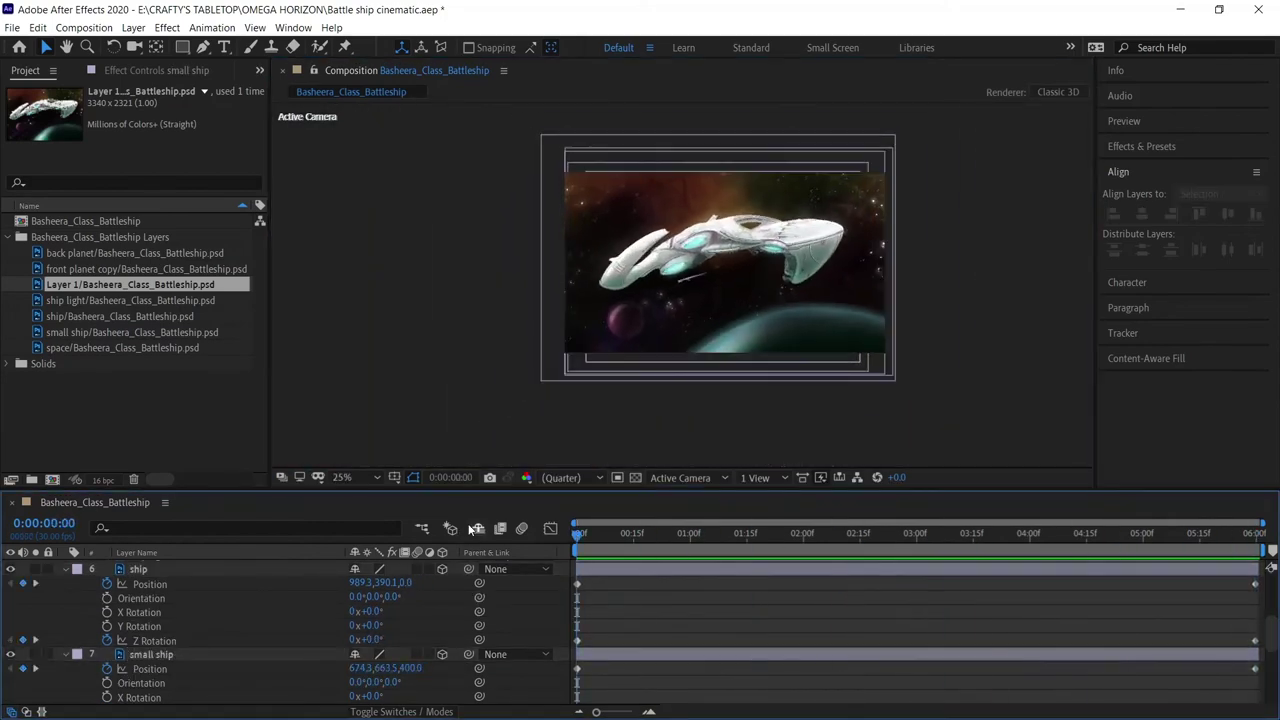
{"action": "key", "text": "End"}
{"action": "scroll", "coordinate": [184, 646], "scroll_direction": "up", "scroll_amount": 2}
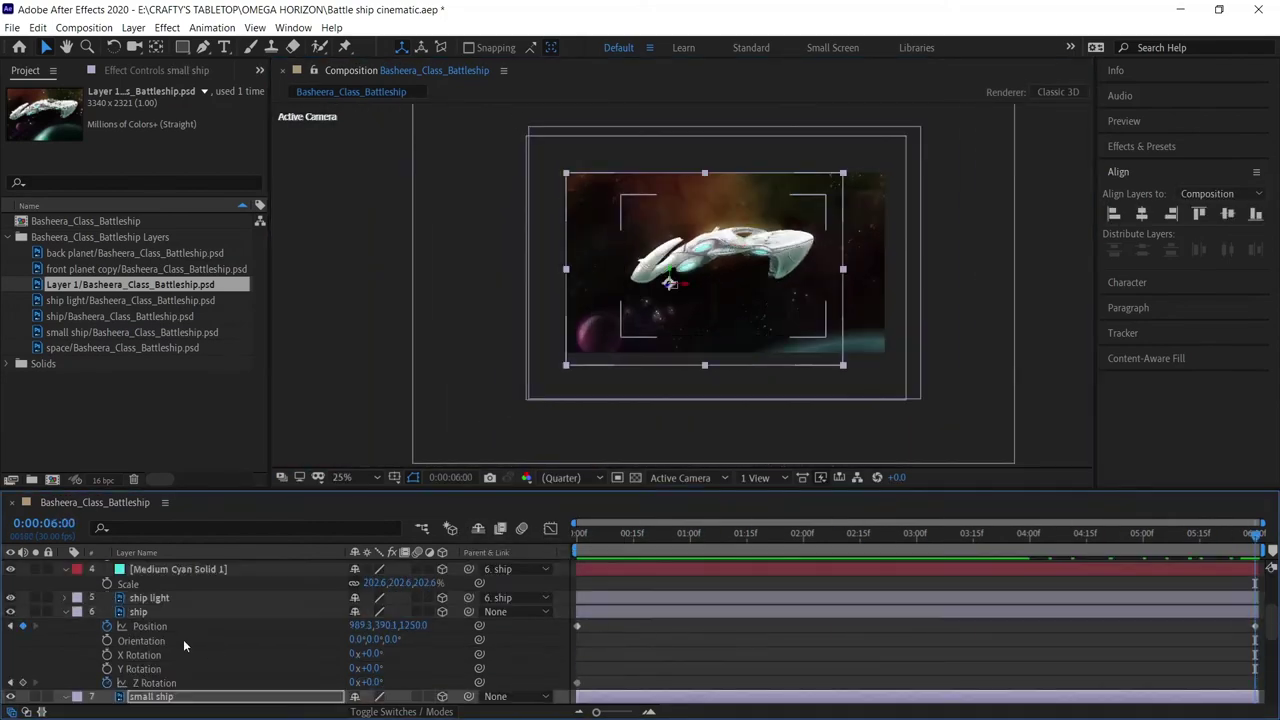
{"action": "left_click_drag", "start_coordinate": [368, 682], "coordinate": [471, 663]}
{"action": "scroll", "coordinate": [410, 675], "scroll_direction": "down", "scroll_amount": 3}
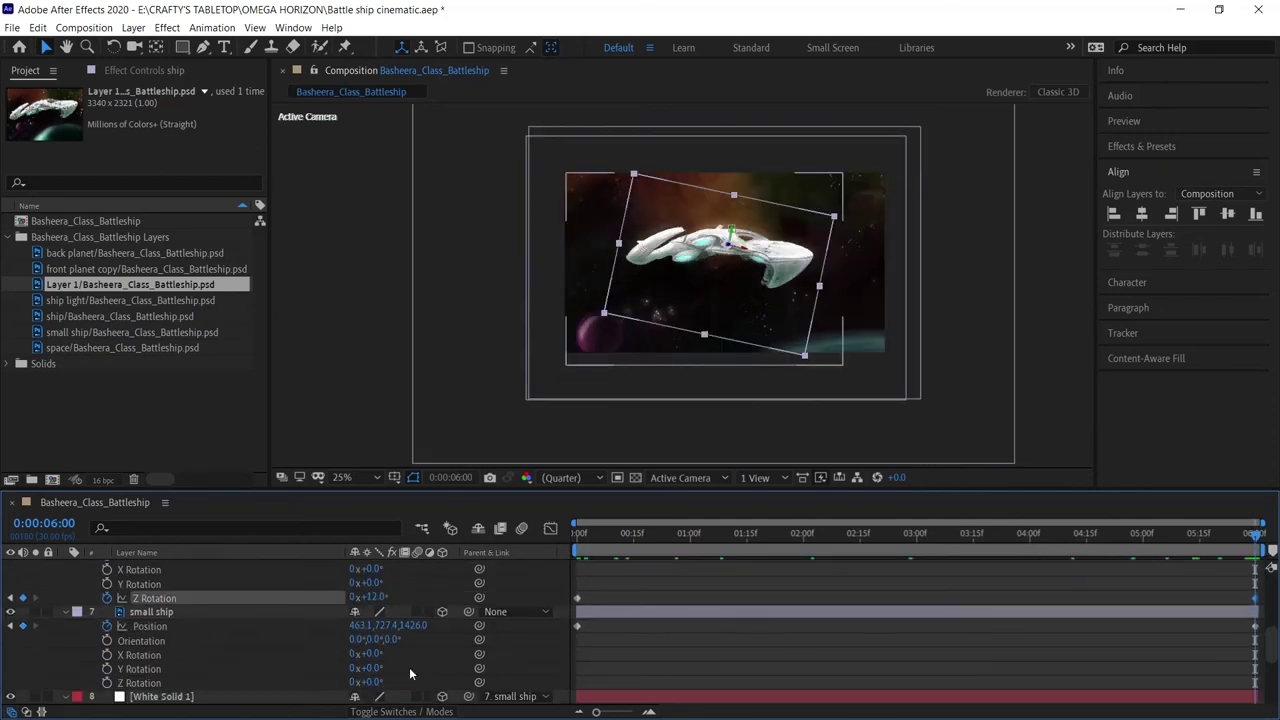
{"action": "left_click", "coordinate": [1256, 627]}
{"action": "mouse_move", "coordinate": [405, 625]}
{"action": "left_mouse_down"}
{"action": "mouse_move", "coordinate": [425, 626]}
{"action": "mouse_move", "coordinate": [414, 627]}
{"action": "left_mouse_up"}
{"action": "left_click", "coordinate": [574, 532]}
{"action": "key", "text": "space"}
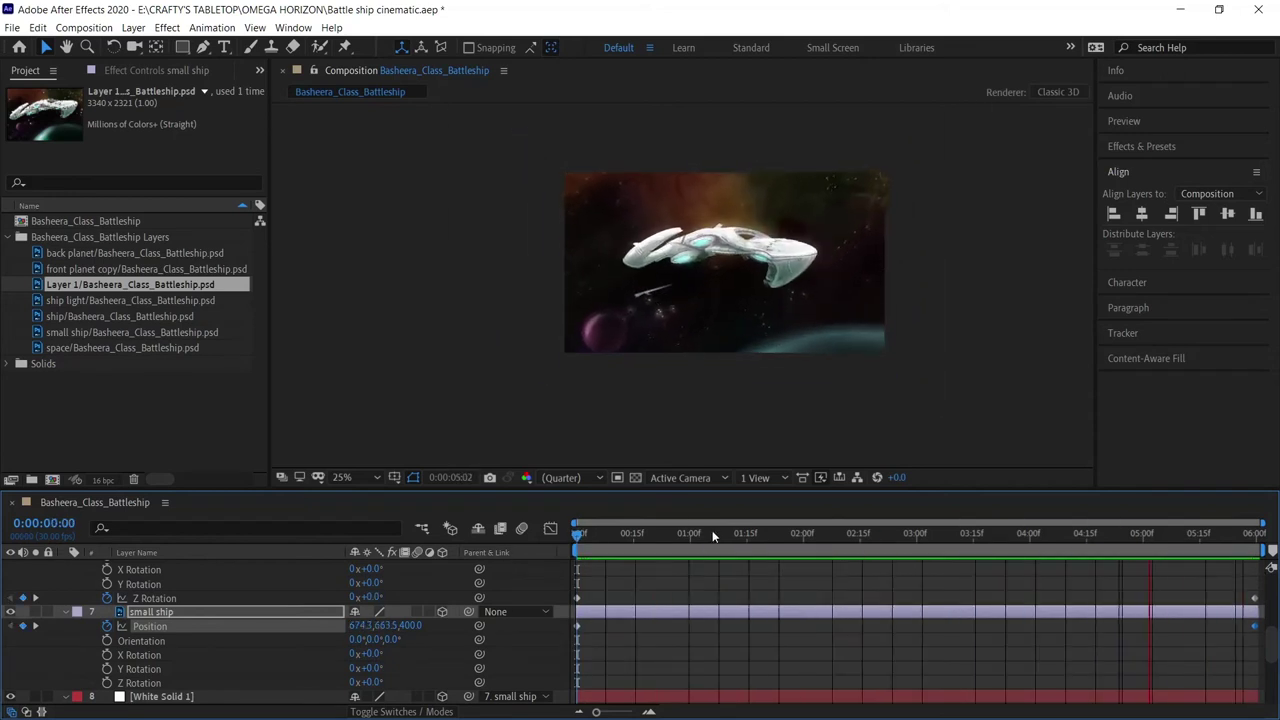
{"action": "key", "text": "space"}
Draw an elliptical mask fitted to Layer 1, then take it off to reuse.
{"action": "scroll", "coordinate": [665, 600], "scroll_direction": "up", "scroll_amount": 10}
{"action": "left_click", "coordinate": [182, 47]}
{"action": "left_click", "coordinate": [253, 82]}
{"action": "double_click", "coordinate": [183, 47]}
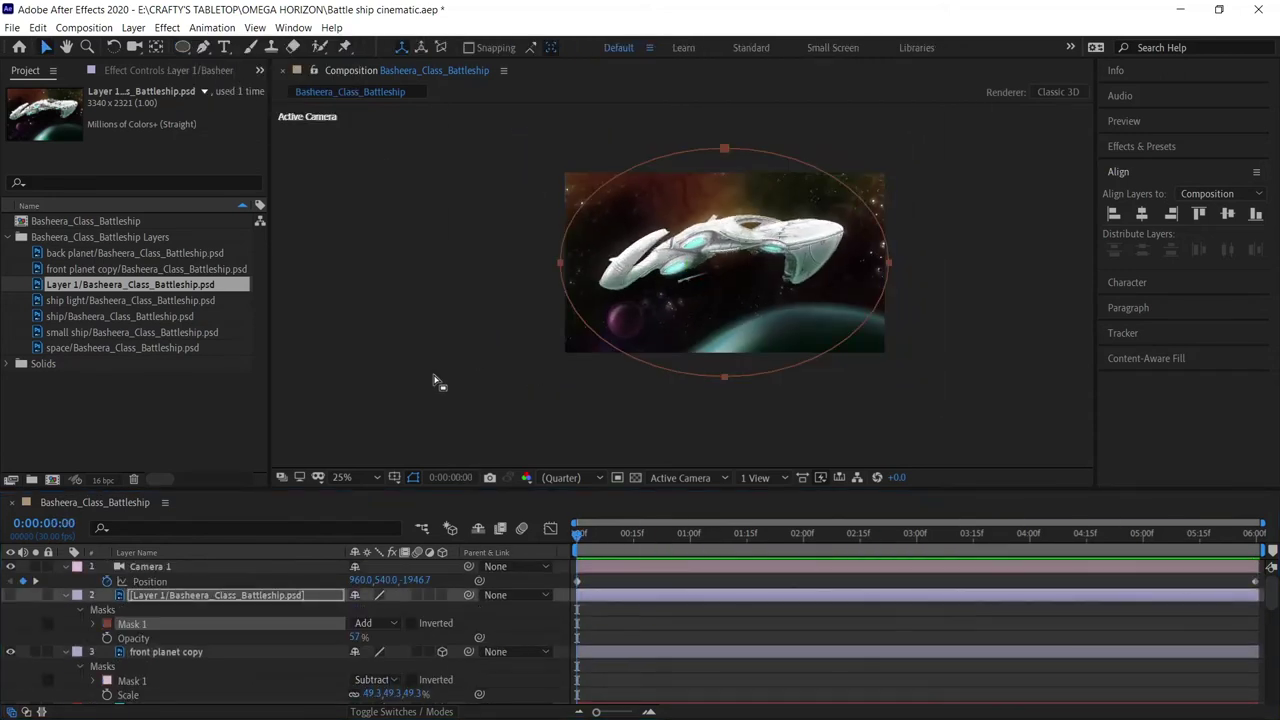
{"action": "left_click_drag", "start_coordinate": [724, 149], "coordinate": [726, 170]}
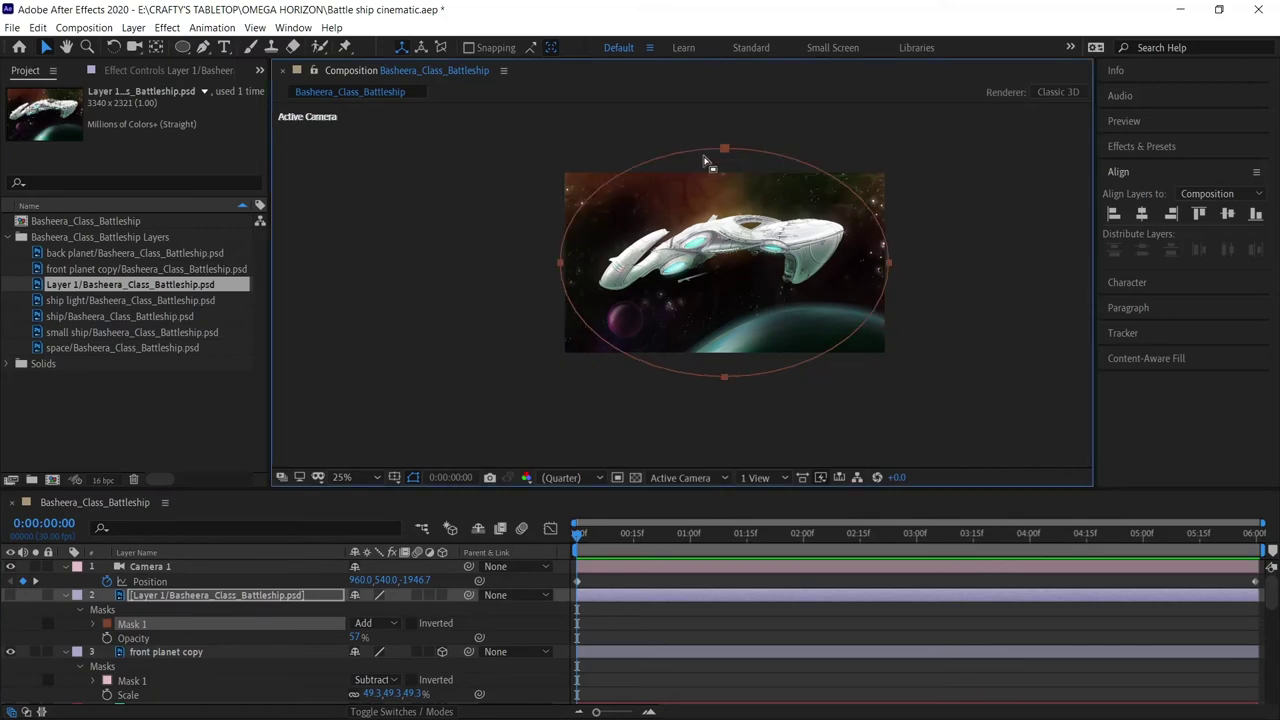
{"action": "key", "text": "Delete"}
Create a new solid named Dark Purple Solid 1 in a very dark purple.
{"action": "left_click", "coordinate": [133, 27]}
{"action": "mouse_move", "coordinate": [160, 43]}
{"action": "left_click", "coordinate": [429, 57]}
{"action": "left_click", "coordinate": [860, 478]}
{"action": "left_click", "coordinate": [799, 449]}
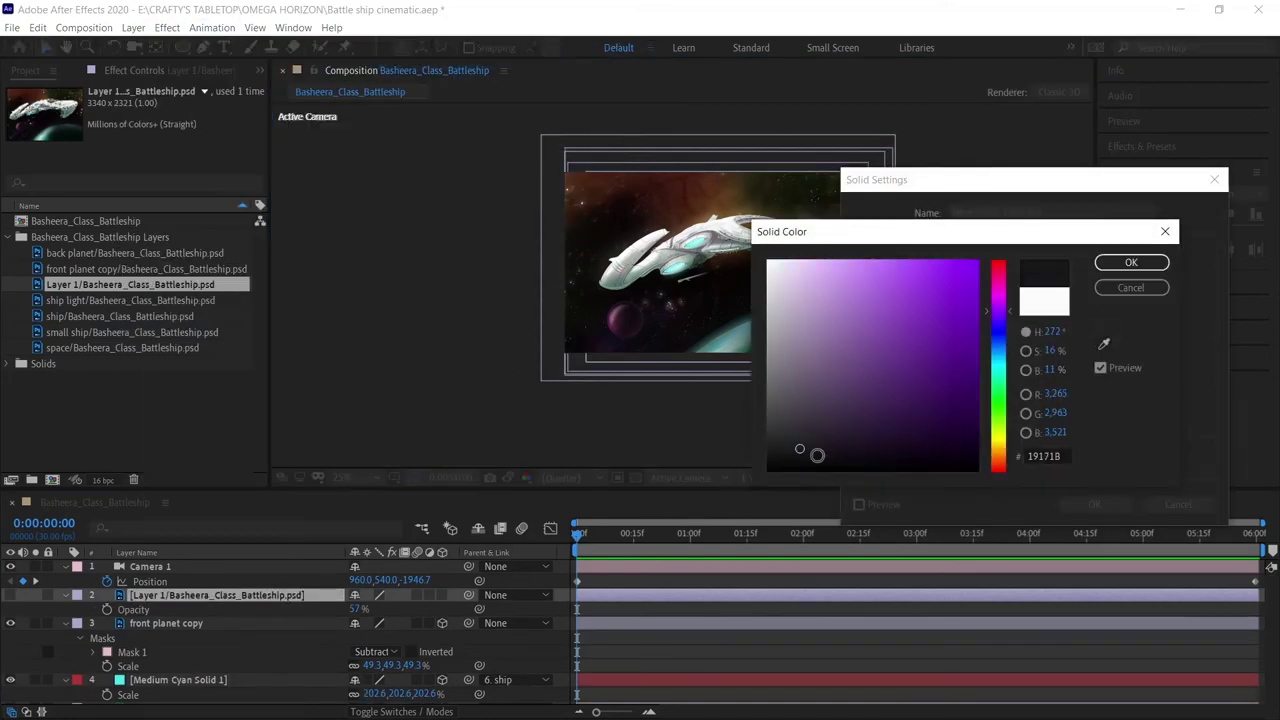
{"action": "left_click", "coordinate": [1131, 262]}
{"action": "left_click", "coordinate": [1094, 504]}
Paste the ellipse mask onto the purple solid in Subtract mode with 991 feather and 352 expansion.
{"action": "key", "text": "ctrl+v"}
{"action": "left_click", "coordinate": [375, 623]}
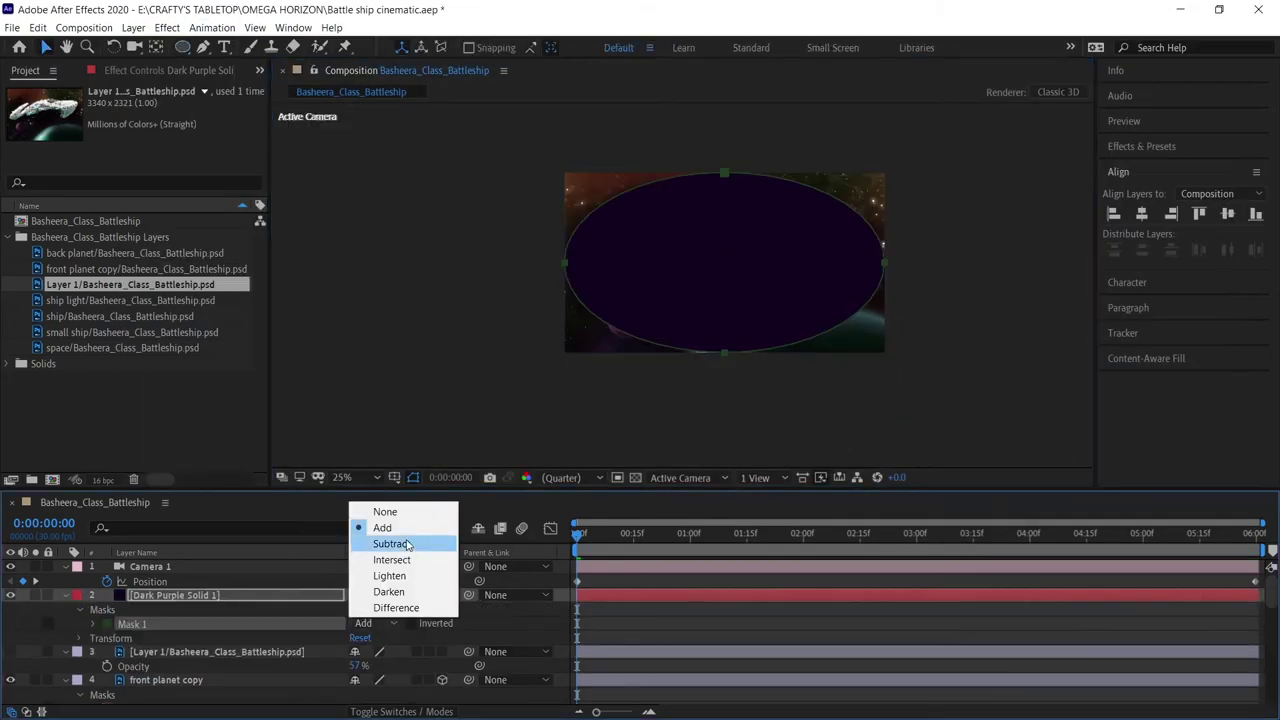
{"action": "left_click", "coordinate": [385, 543]}
{"action": "left_click", "coordinate": [93, 623]}
{"action": "left_click_drag", "start_coordinate": [378, 651], "coordinate": [1226, 625]}
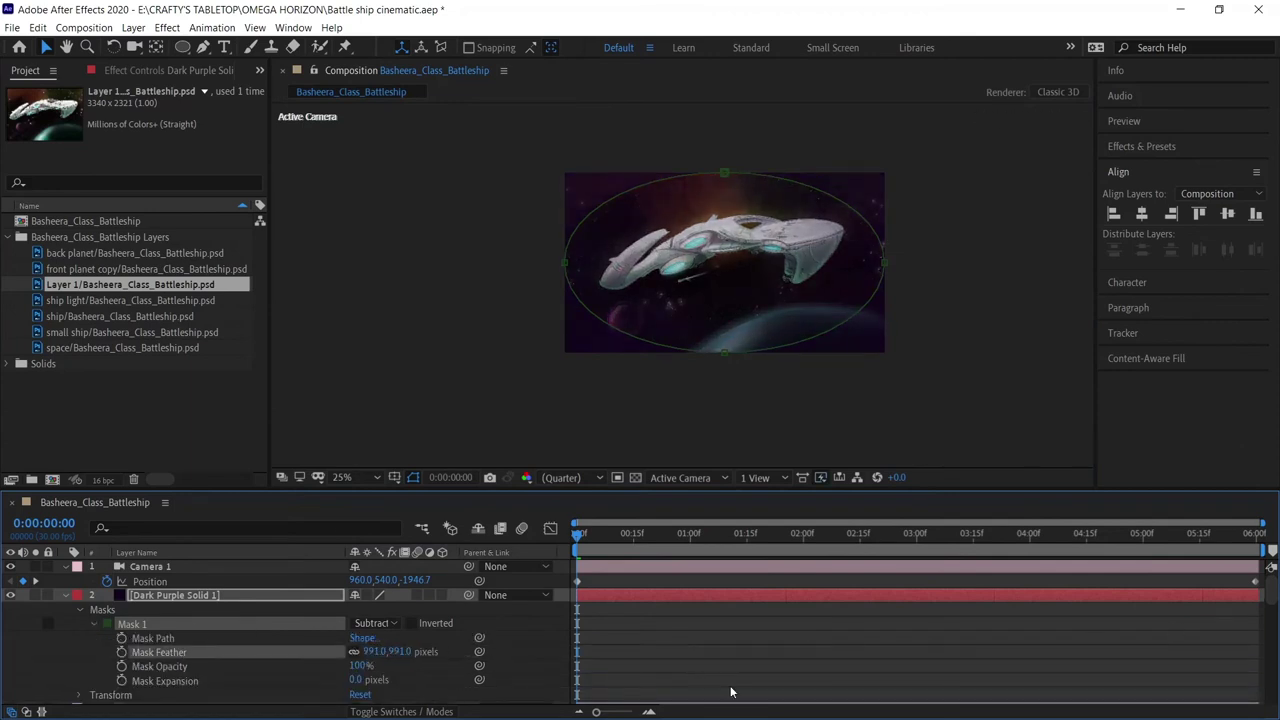
{"action": "left_click_drag", "start_coordinate": [362, 680], "coordinate": [658, 676]}
Toggle the vignette on and off to compare, then preview the shot.
{"action": "left_click", "coordinate": [888, 405]}
{"action": "left_click", "coordinate": [10, 595]}
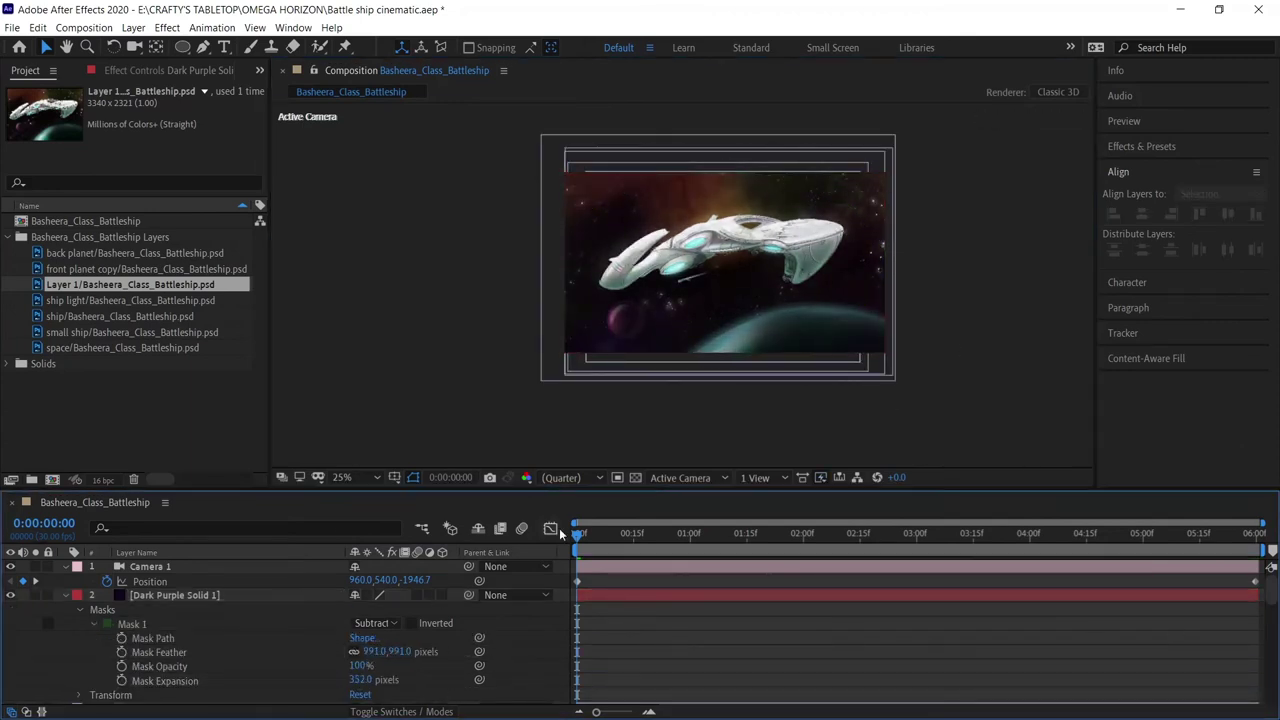
{"action": "key", "text": "space"}
{"action": "left_click", "coordinate": [582, 527]}
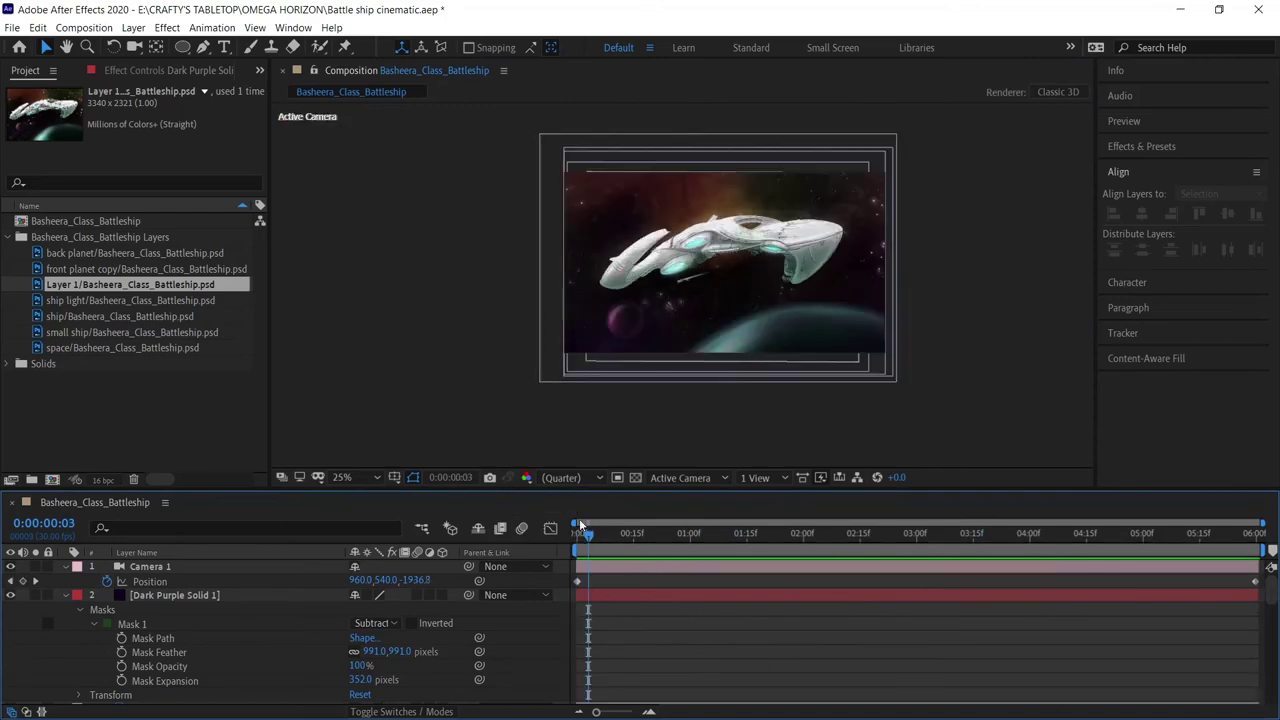
Select Medium Cyan Solid 1 and stretch the lower engine glow mask upward into a trail.
{"action": "key", "text": "slash"}
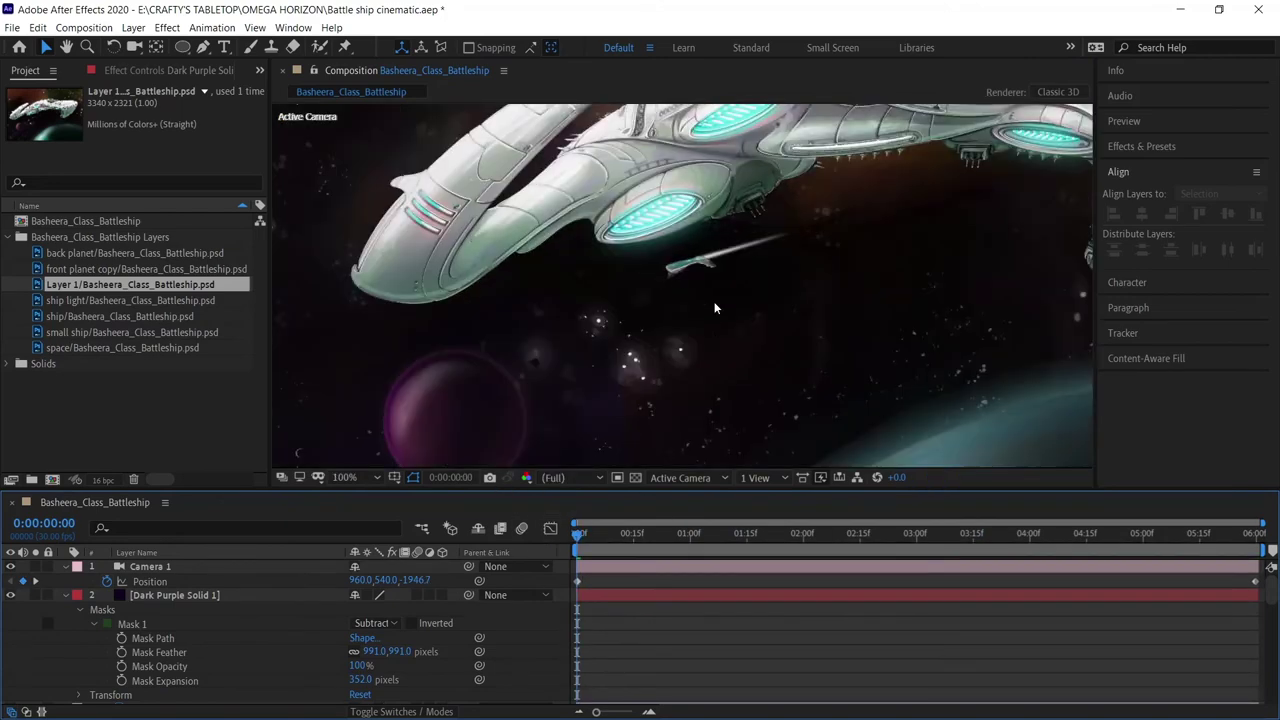
{"action": "left_click", "coordinate": [655, 215]}
{"action": "scroll", "coordinate": [293, 616], "scroll_direction": "down", "scroll_amount": 1}
{"action": "left_click_drag", "start_coordinate": [633, 349], "coordinate": [617, 283]}
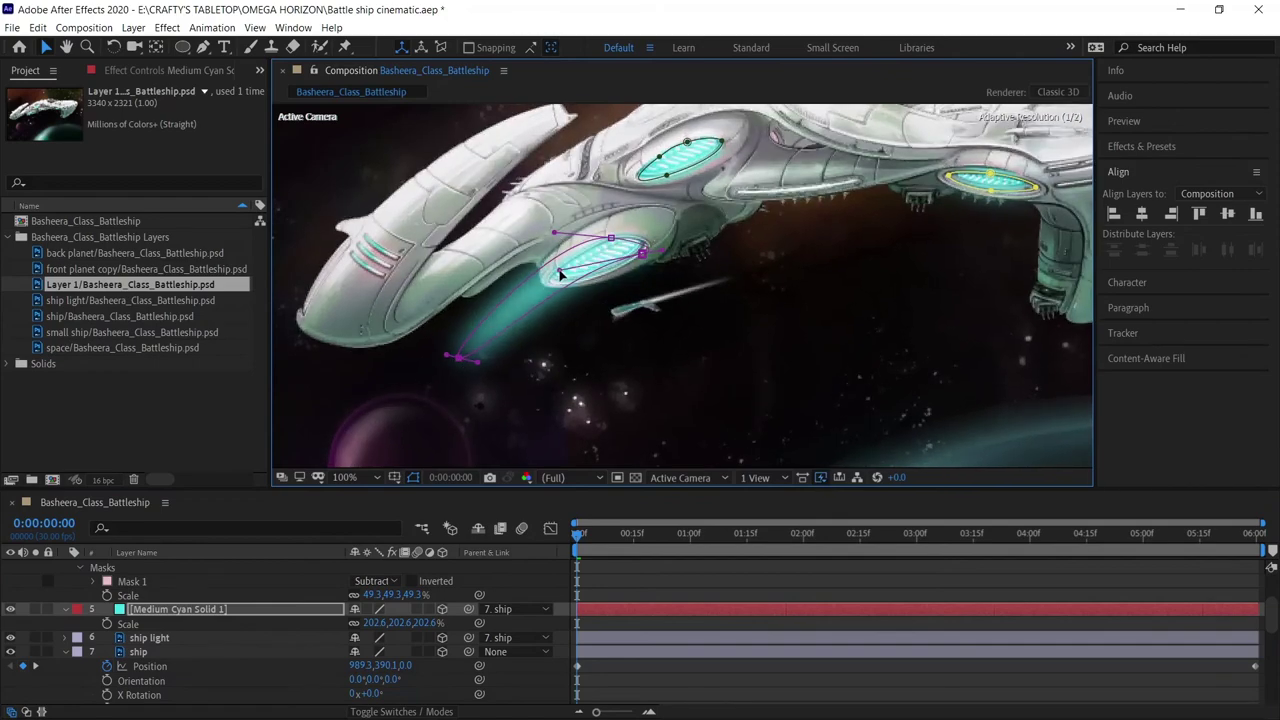
{"action": "key", "text": "space"}
{"action": "left_click_drag", "start_coordinate": [738, 251], "coordinate": [538, 296]}
{"action": "key", "text": "comma"}
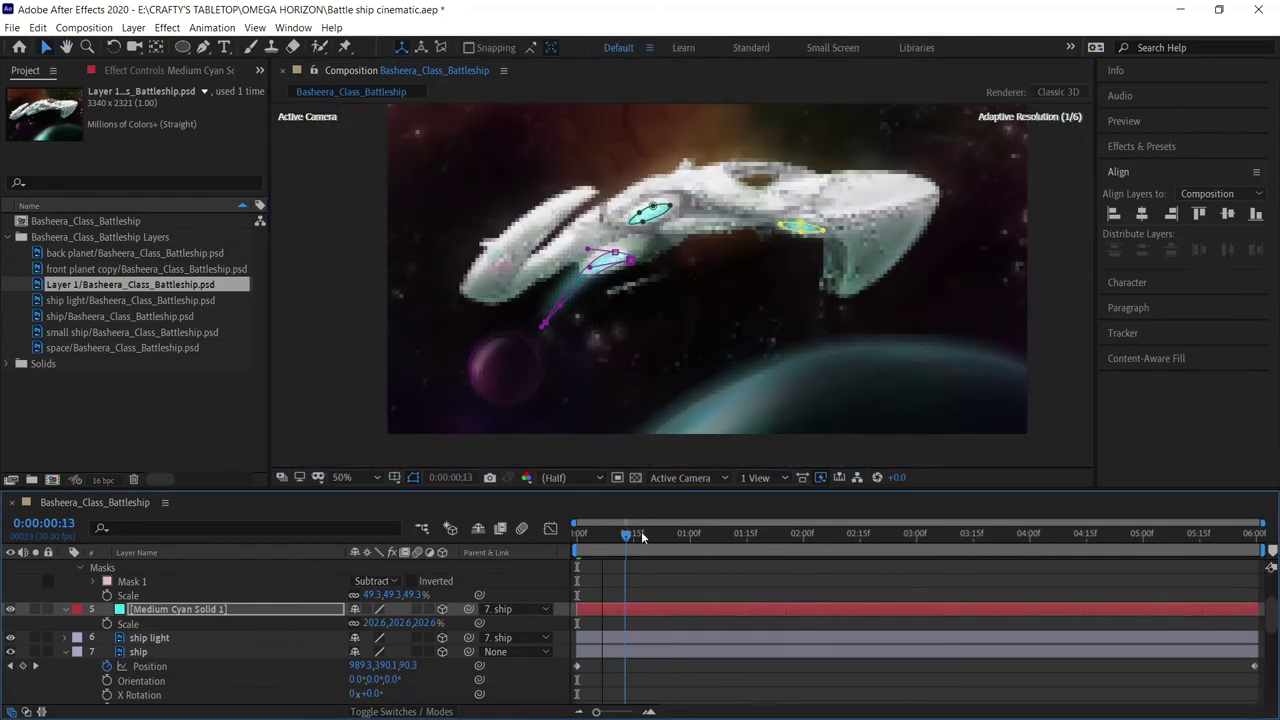
{"action": "scroll", "coordinate": [642, 227], "scroll_direction": "up", "scroll_amount": 4}
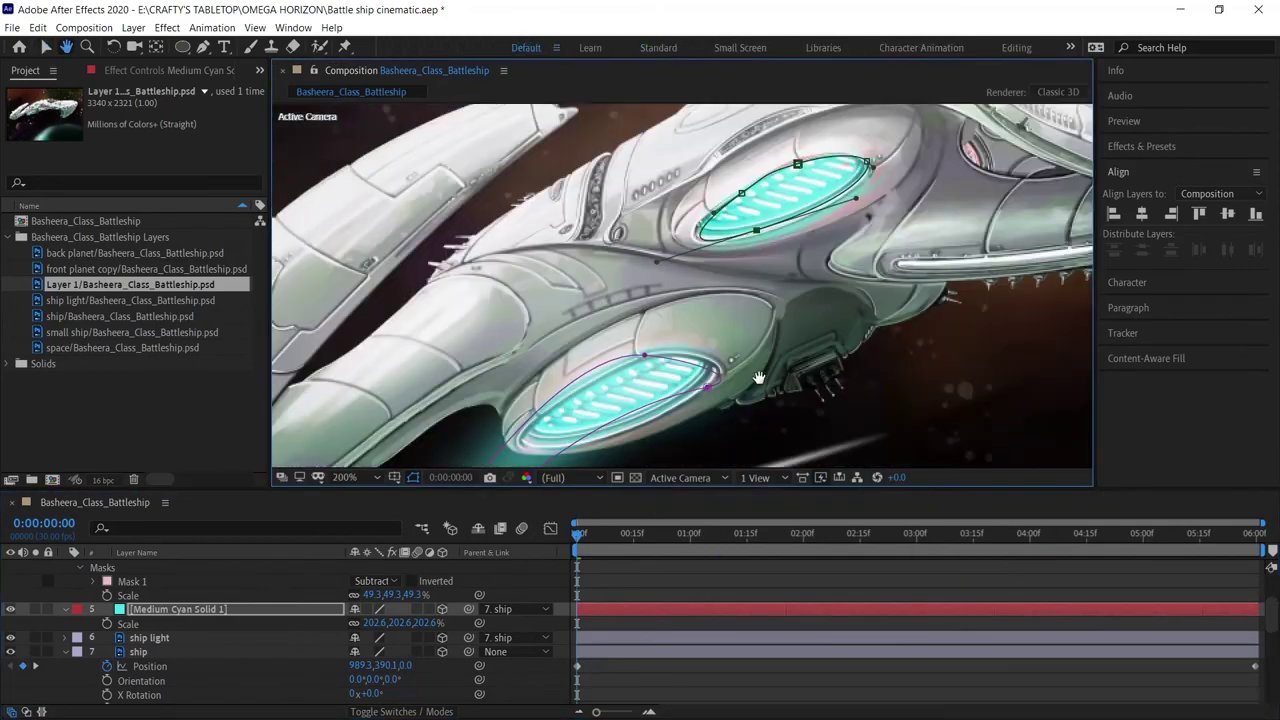
{"action": "left_click_drag", "start_coordinate": [672, 372], "coordinate": [703, 190]}
Check the glows over time, then pull a glow mask point down-left from the first frame.
{"action": "key", "text": "space"}
{"action": "scroll", "coordinate": [703, 190], "scroll_direction": "down", "scroll_amount": 4}
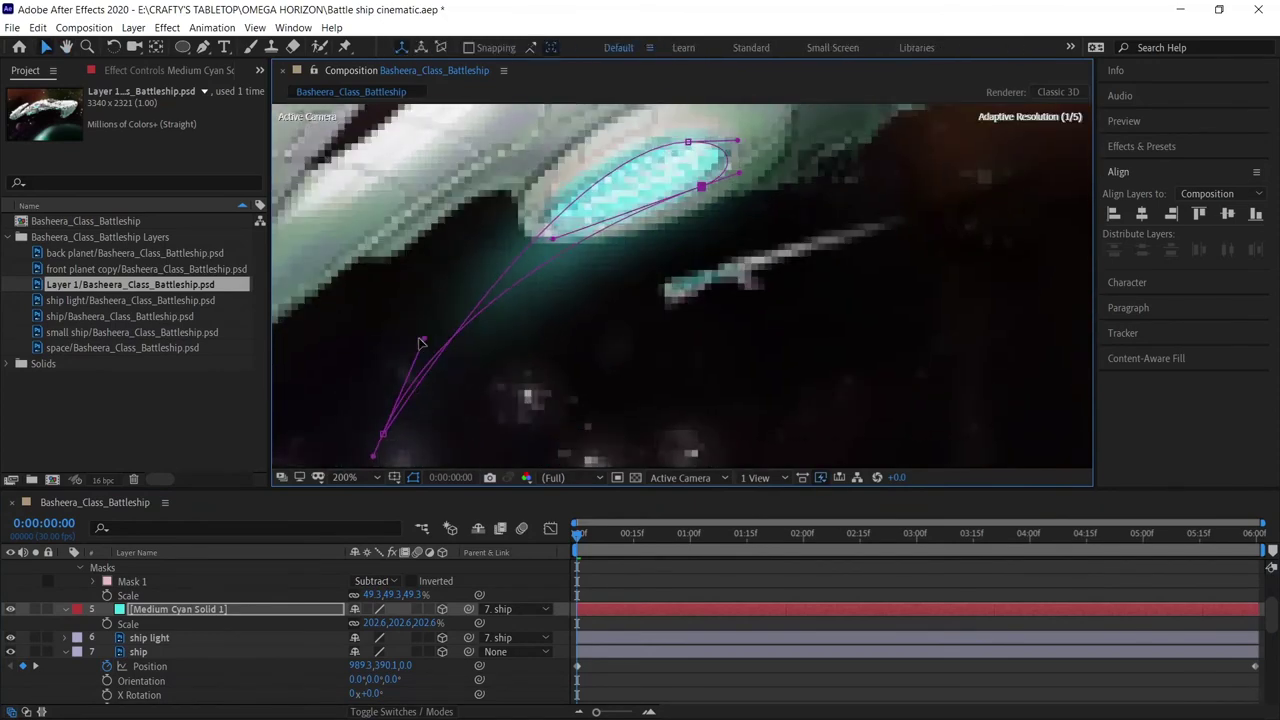
{"action": "left_click_drag", "start_coordinate": [629, 534], "coordinate": [866, 534]}
{"action": "key", "text": "Home"}
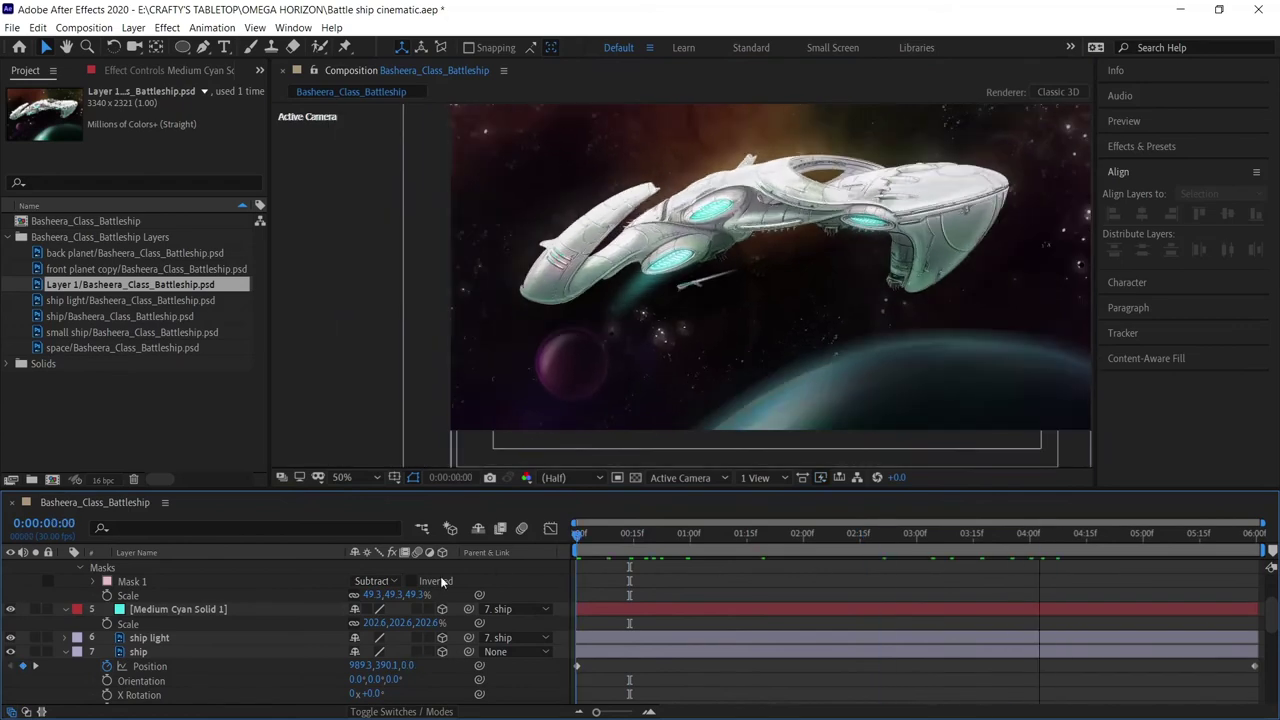
{"action": "left_click", "coordinate": [152, 612]}
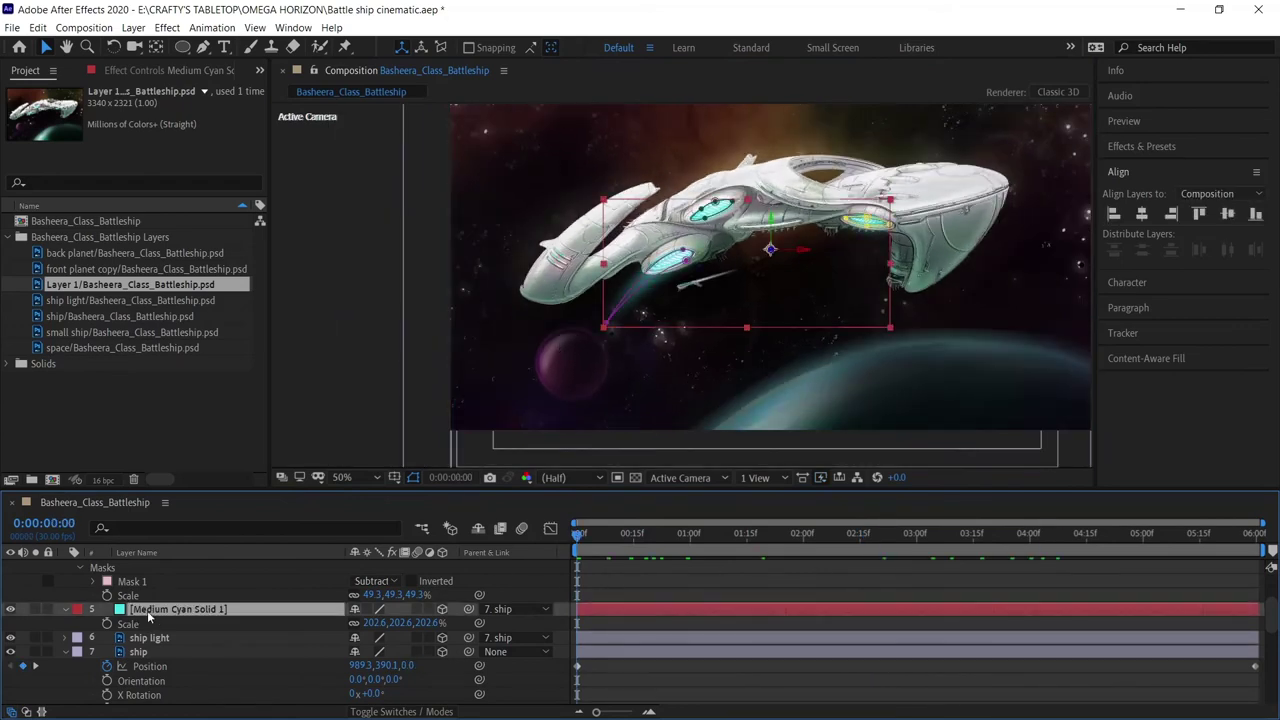
{"action": "key", "text": "period"}
{"action": "key", "text": "period"}
{"action": "left_click_drag", "start_coordinate": [729, 174], "coordinate": [611, 225]}
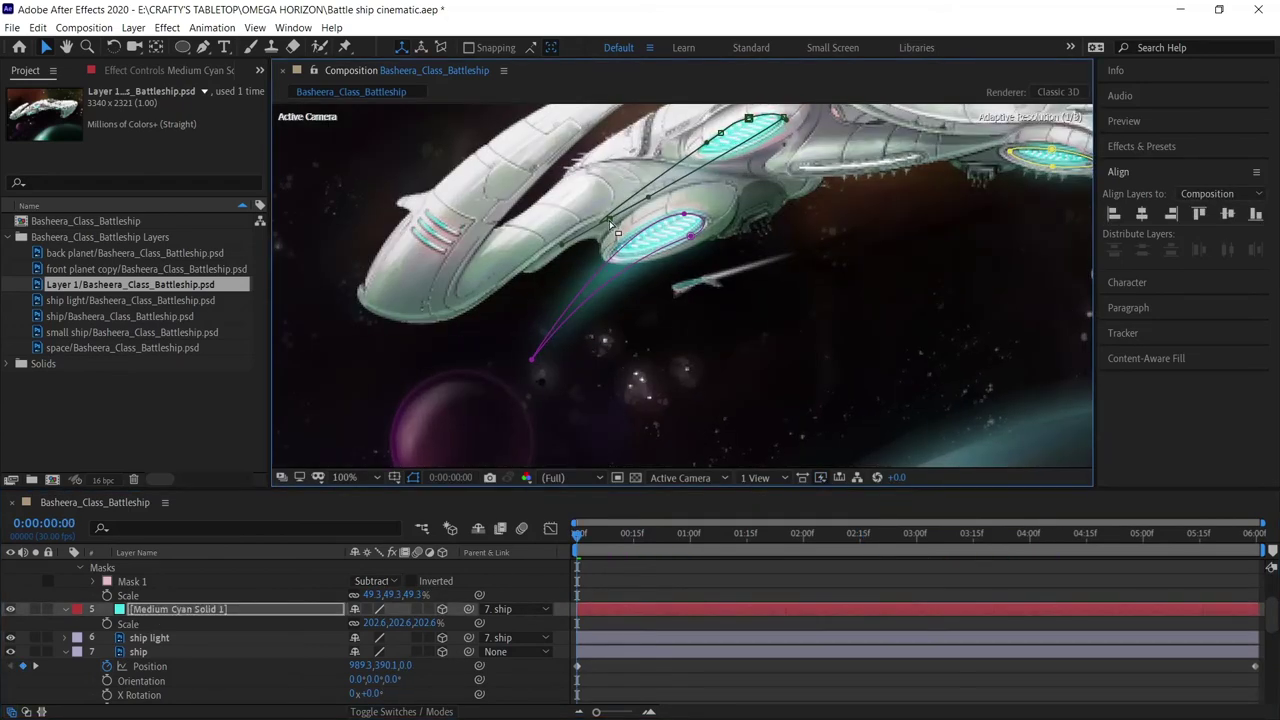
{"action": "scroll", "coordinate": [390, 312], "scroll_direction": "down", "scroll_amount": 3}
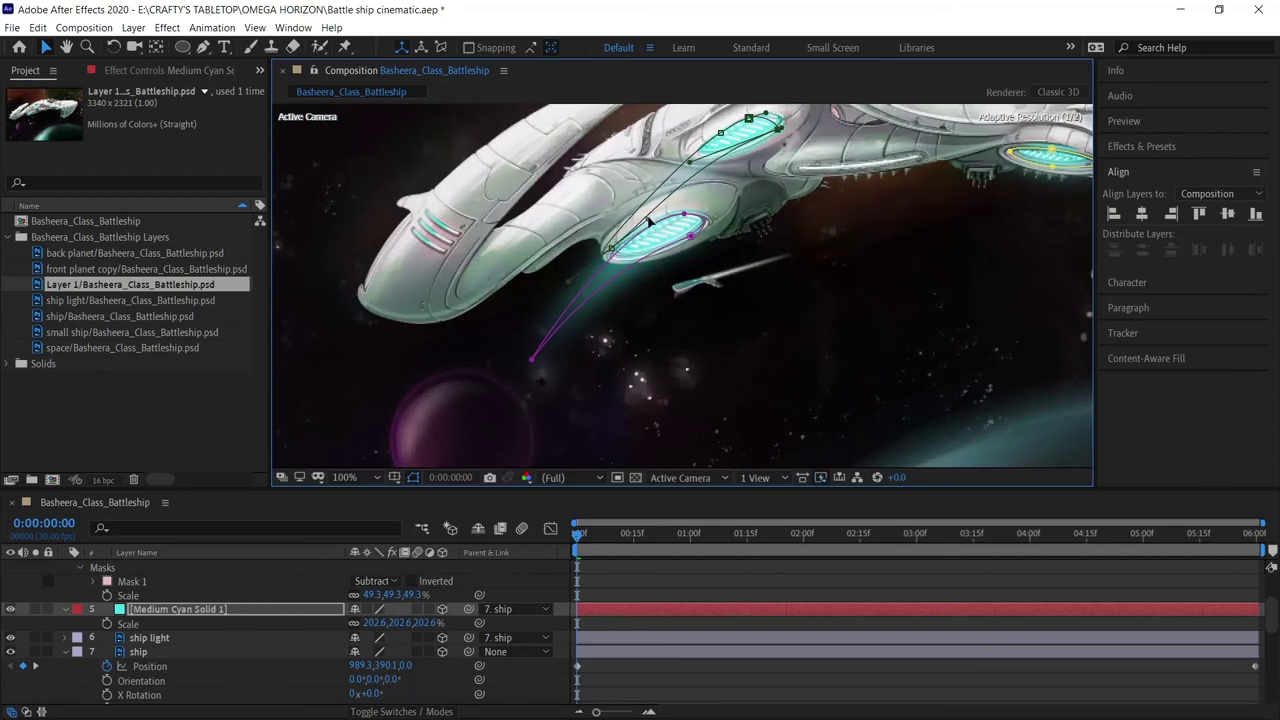
Curve the rear glow mask's lower corner into a sweeping streak.
{"action": "left_click", "coordinate": [390, 312]}
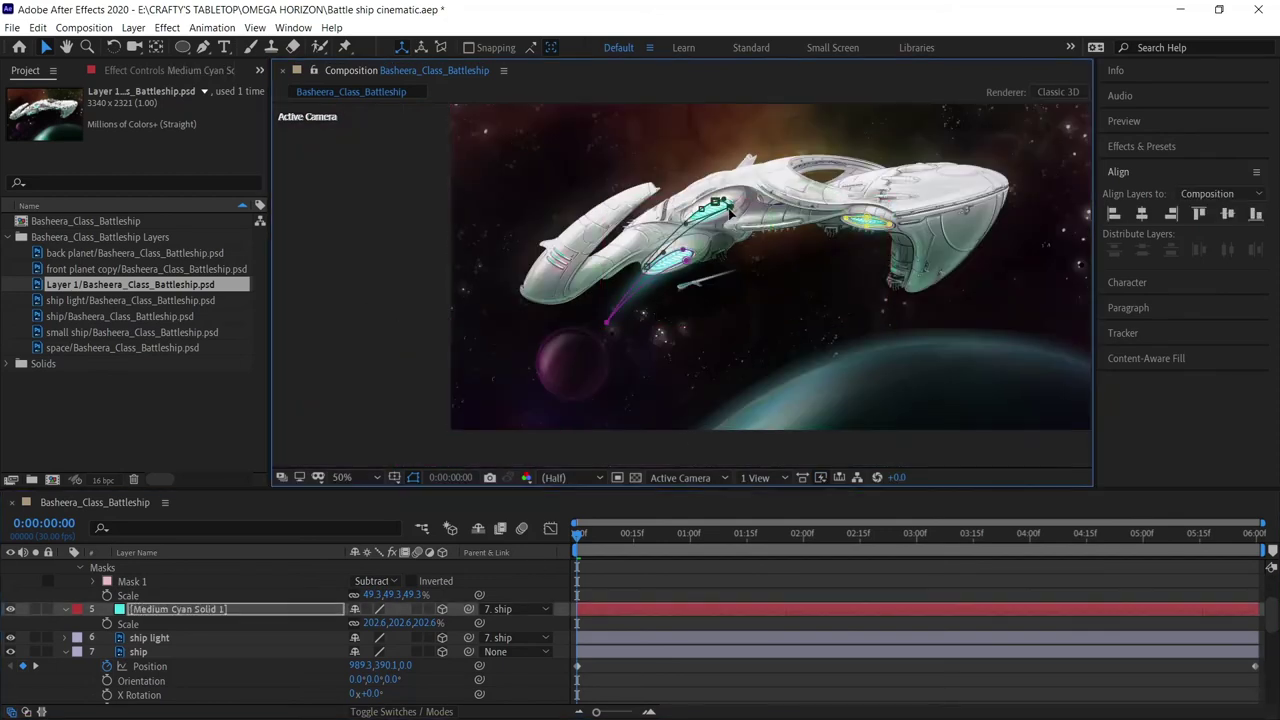
{"action": "left_click", "coordinate": [740, 609]}
{"action": "scroll", "coordinate": [490, 348], "scroll_direction": "up", "scroll_amount": 2}
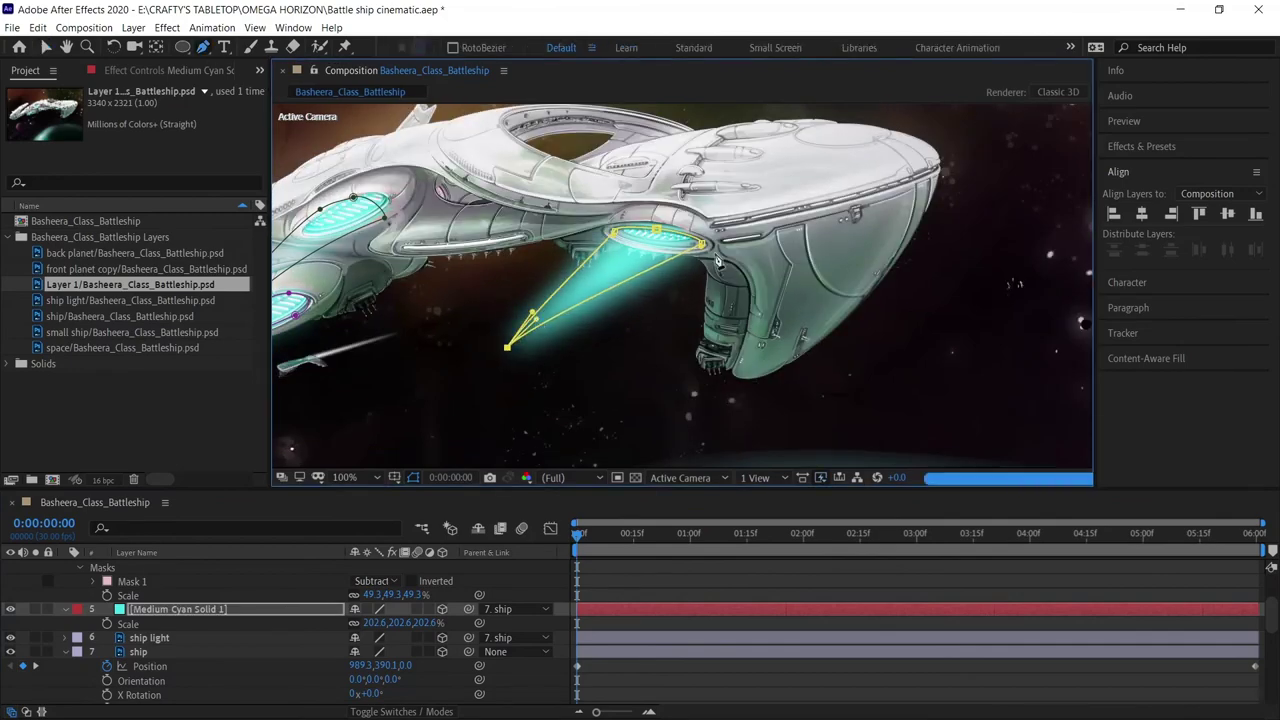
{"action": "key", "text": "v"}
{"action": "left_click_drag", "start_coordinate": [533, 316], "coordinate": [529, 359]}
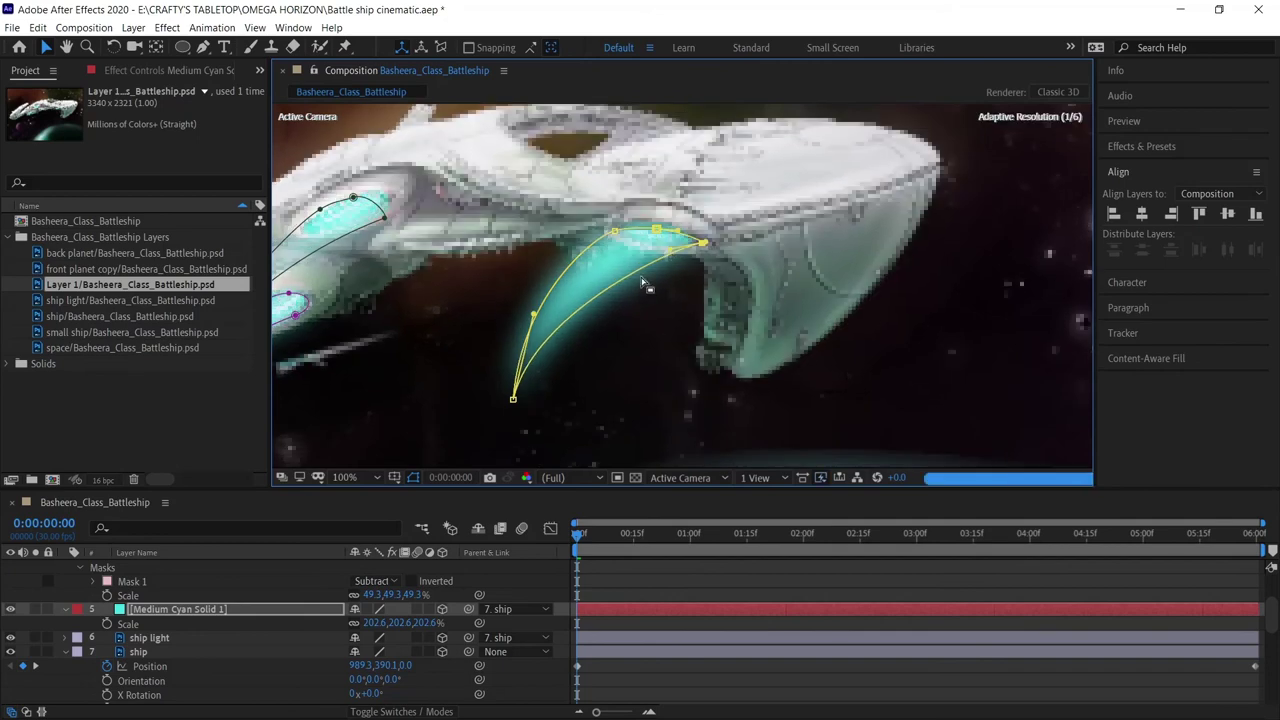
{"action": "scroll", "coordinate": [597, 345], "scroll_direction": "down", "scroll_amount": 2}
{"action": "key", "text": "Return"}
Preview and scrub the timeline to check the ship's motion and Position.
{"action": "left_click", "coordinate": [743, 544]}
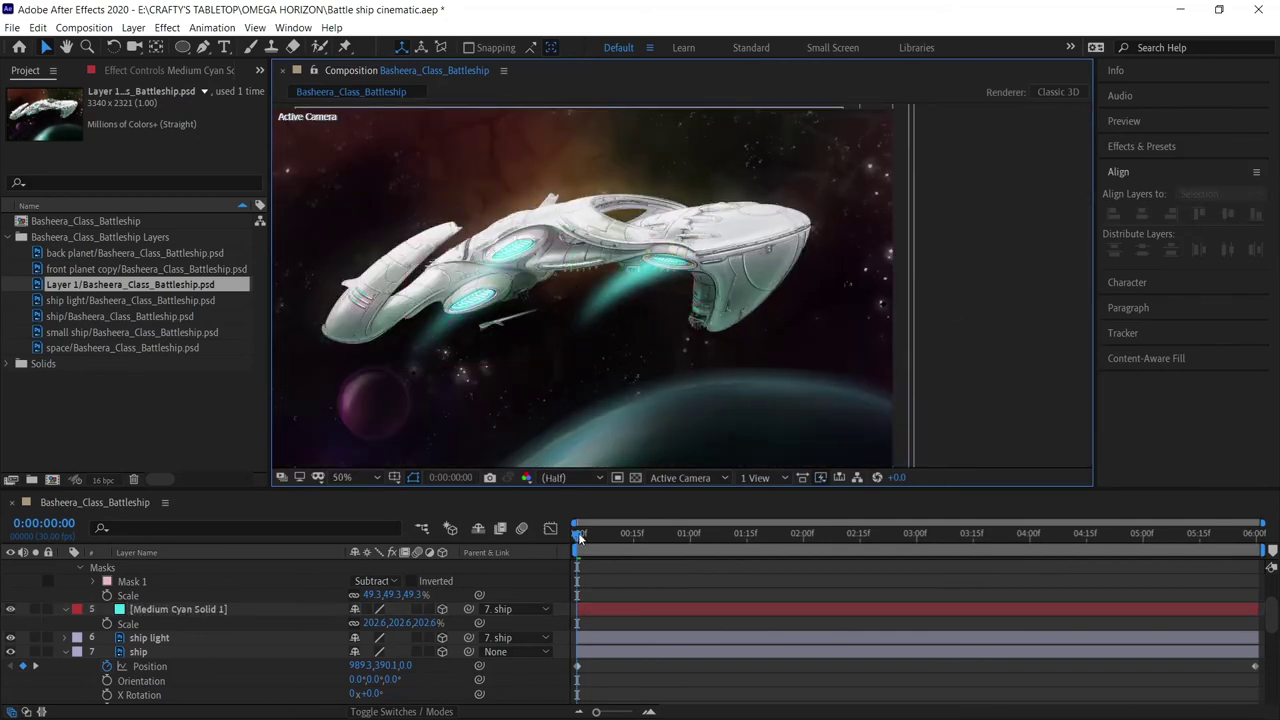
{"action": "key", "text": "y"}
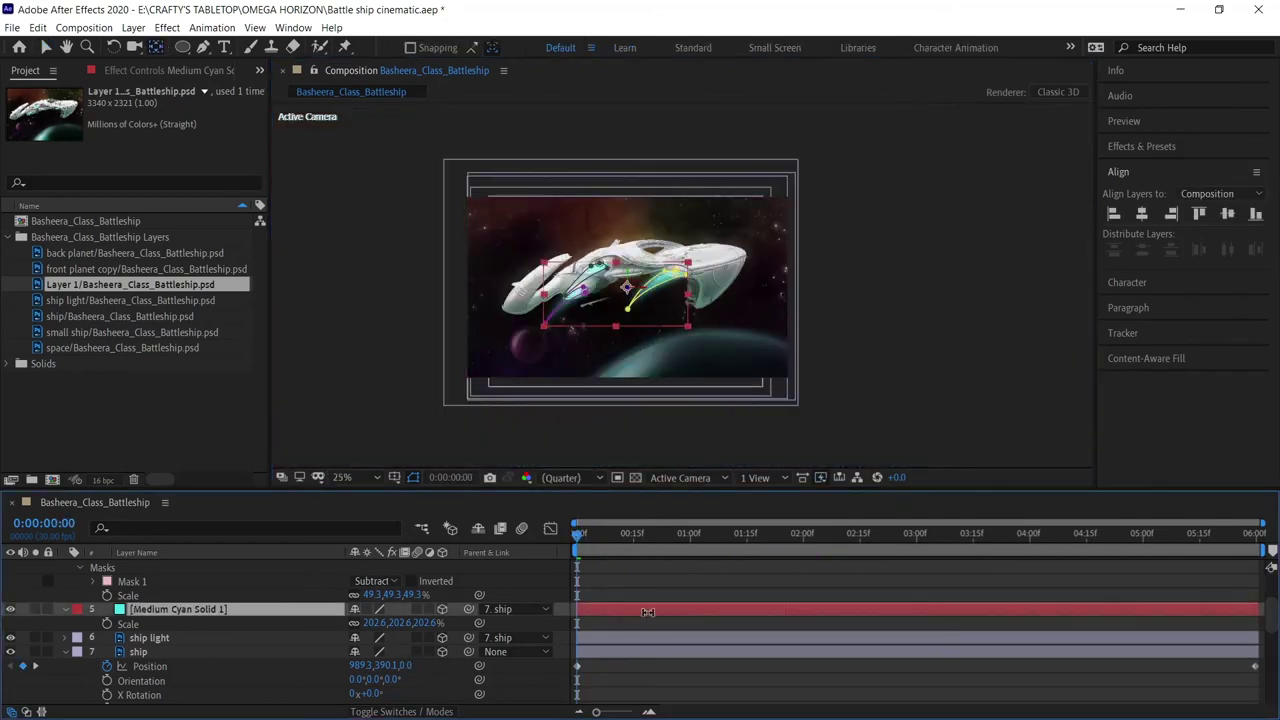
{"action": "left_click", "coordinate": [583, 243]}
{"action": "key", "text": "space"}
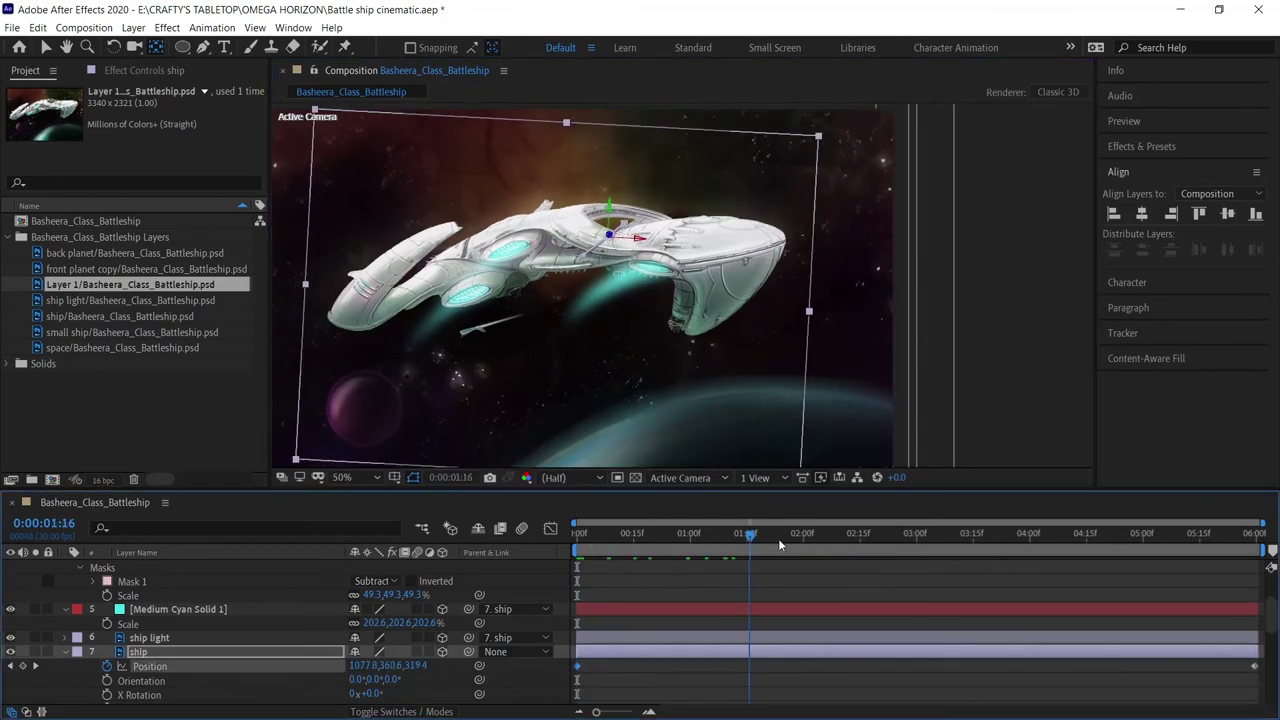
{"action": "key", "text": "space"}
{"action": "left_click_drag", "start_coordinate": [580, 535], "coordinate": [1255, 535]}
{"action": "key", "text": "v"}
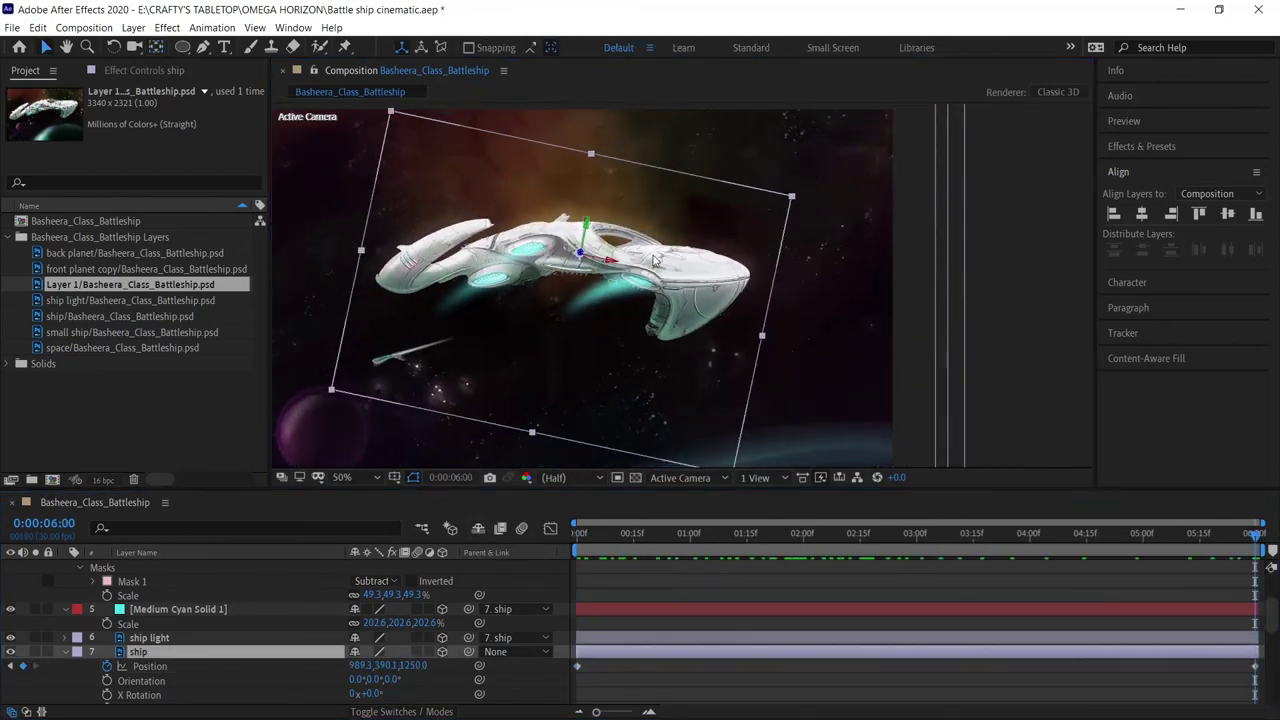
{"action": "left_click", "coordinate": [182, 665]}
{"action": "key", "text": "space"}
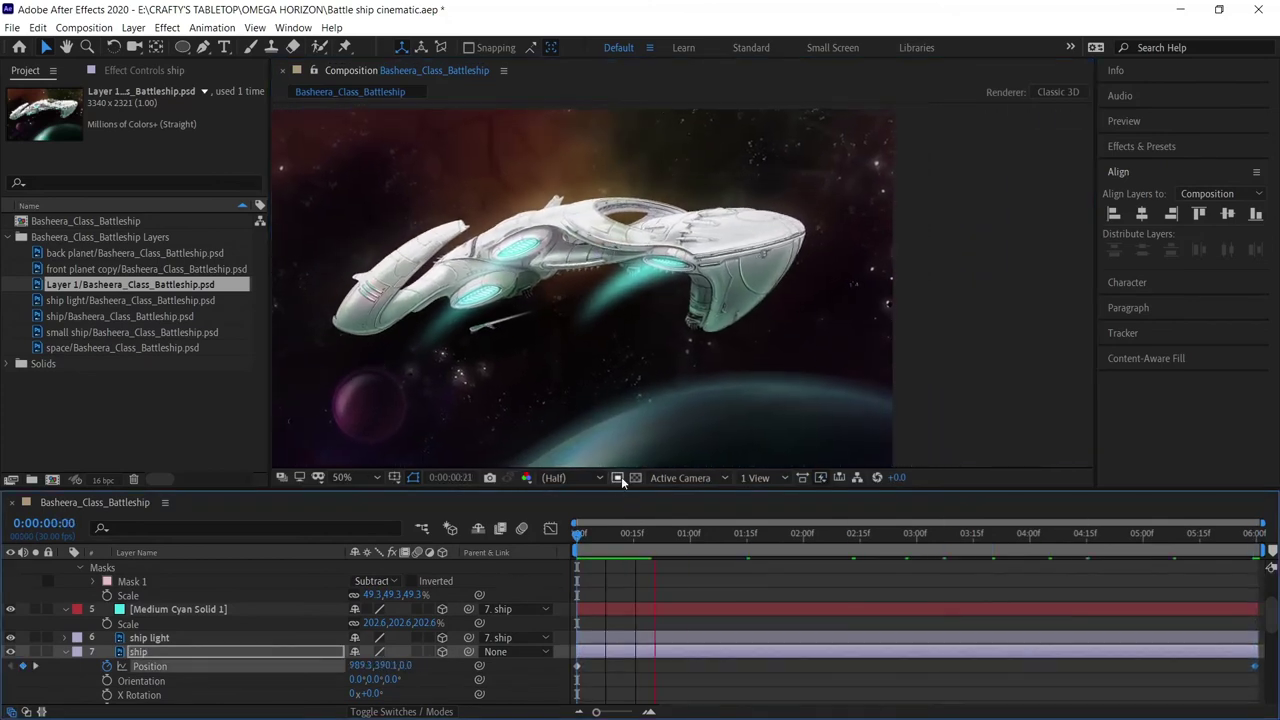
Stretch the rear engine glow mask down and right under the engine, then replay the preview.
{"action": "left_click", "coordinate": [593, 347]}
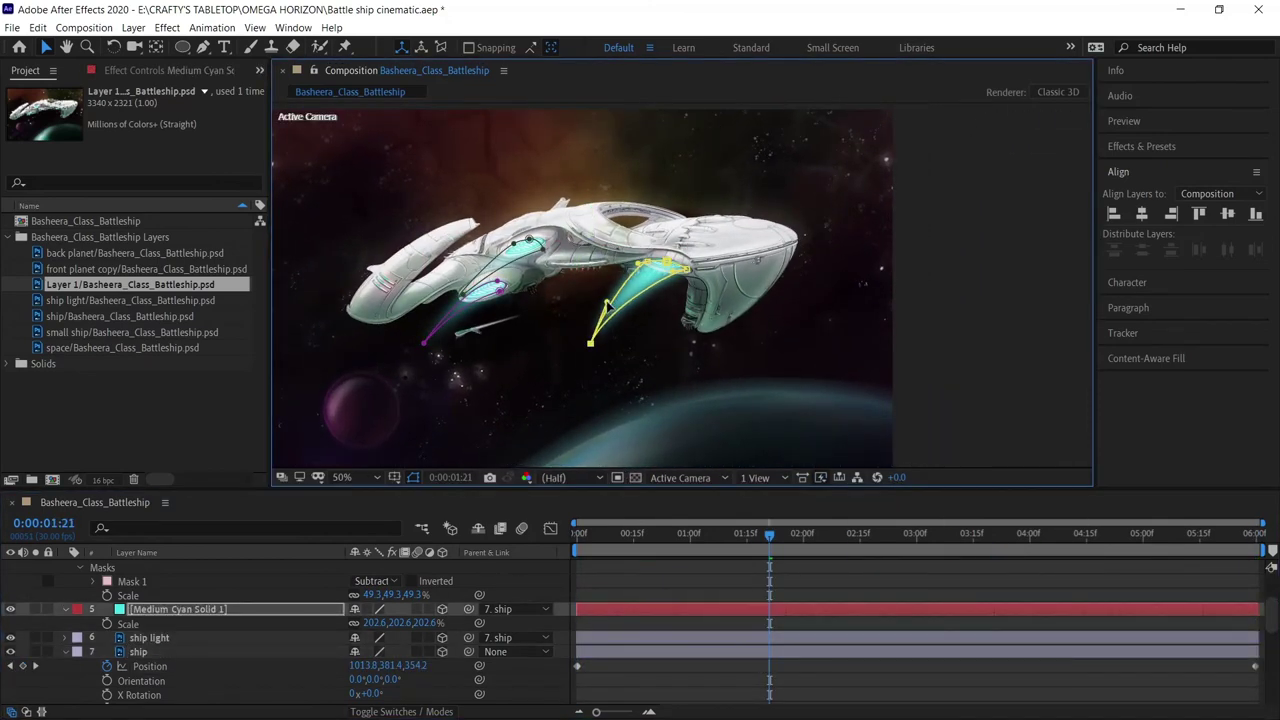
{"action": "left_click_drag", "start_coordinate": [607, 304], "coordinate": [630, 320]}
{"action": "key", "text": "space"}
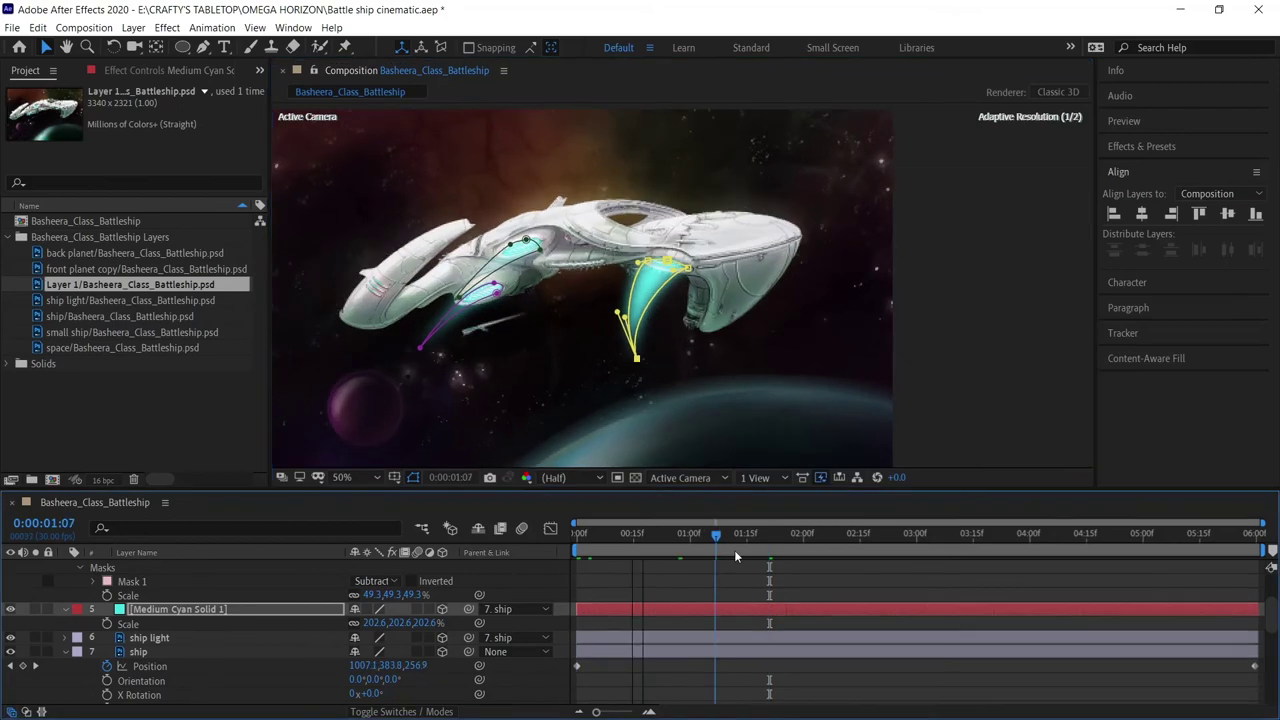
{"action": "scroll", "coordinate": [782, 415], "scroll_direction": "up", "scroll_amount": 2}
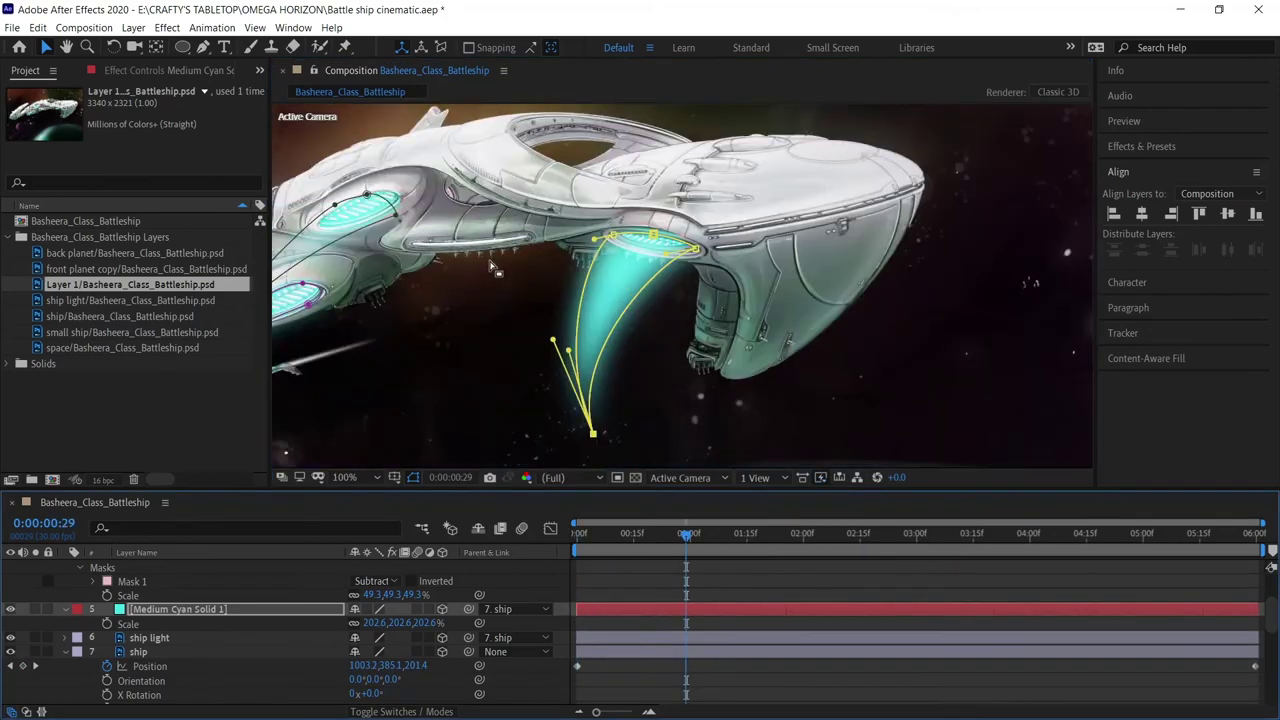
Pan to the two glowing pods and tighten the mask into an ellipse hugging the lower pod.
{"action": "key", "text": "g"}
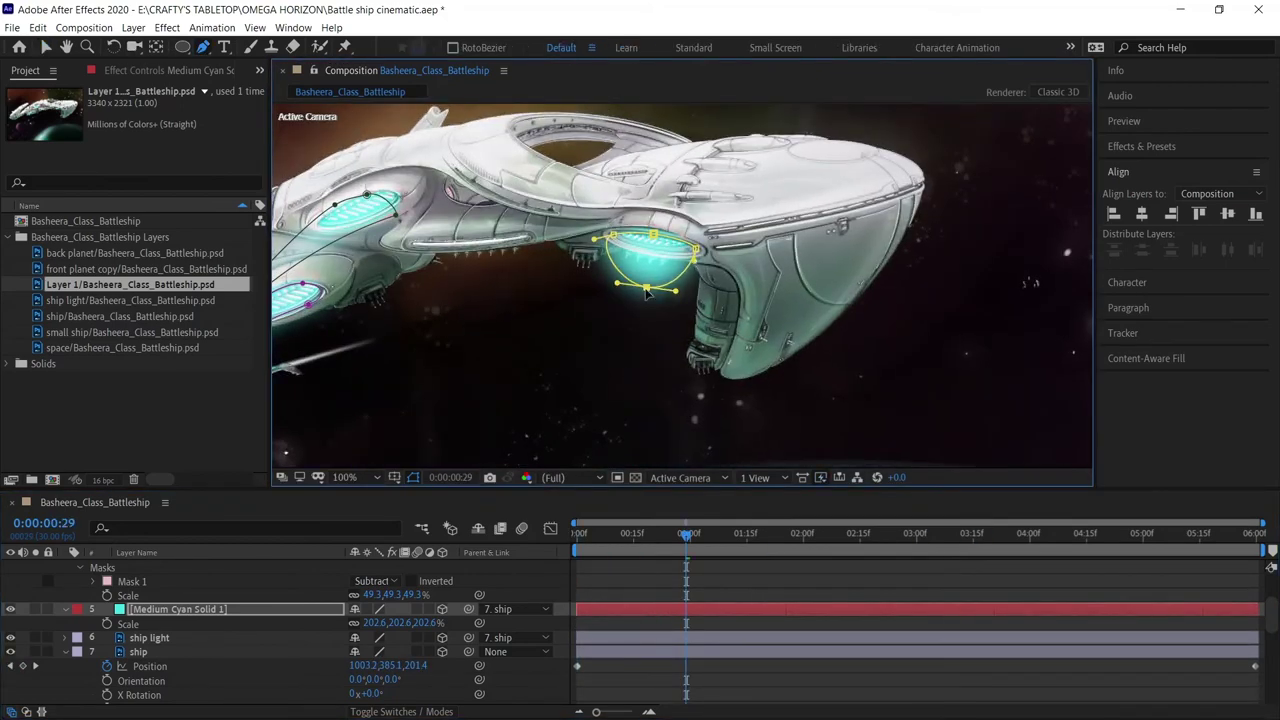
{"action": "scroll", "coordinate": [717, 345], "scroll_direction": "up", "scroll_amount": 2}
{"action": "key", "text": "h"}
{"action": "left_click_drag", "start_coordinate": [717, 345], "coordinate": [760, 304]}
{"action": "key", "text": "g"}
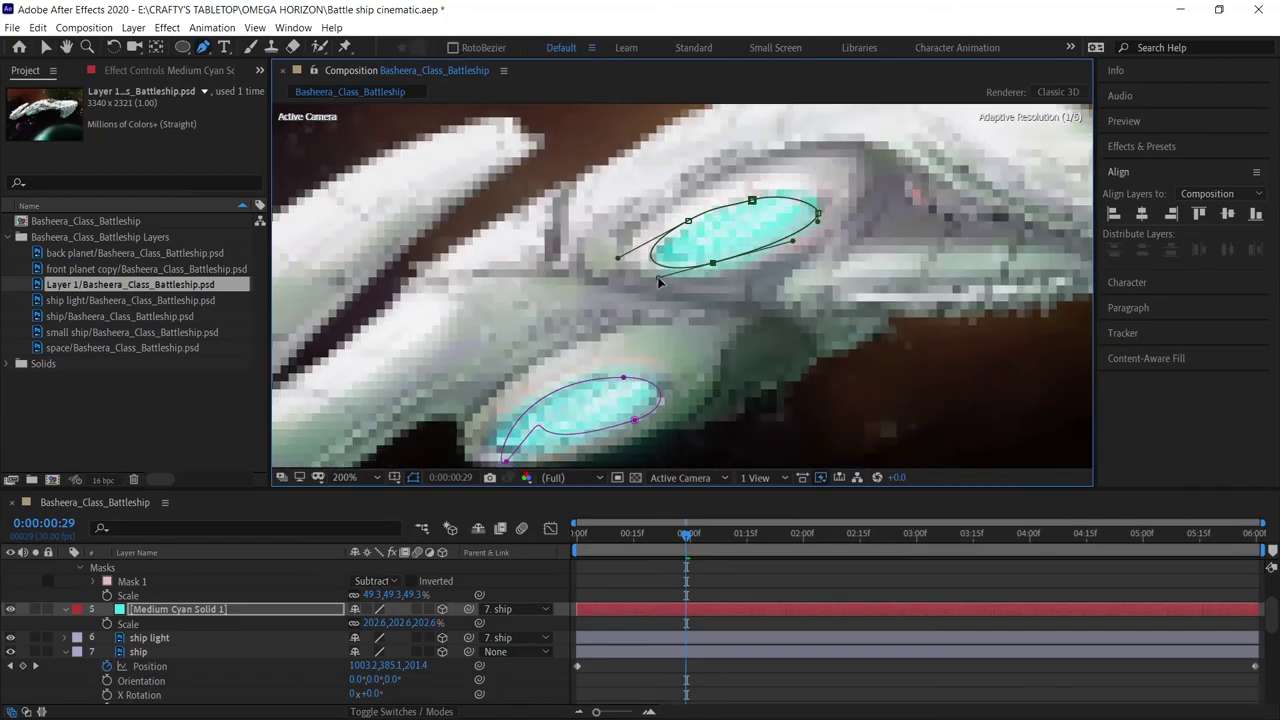
{"action": "left_click_drag", "start_coordinate": [716, 290], "coordinate": [527, 283]}
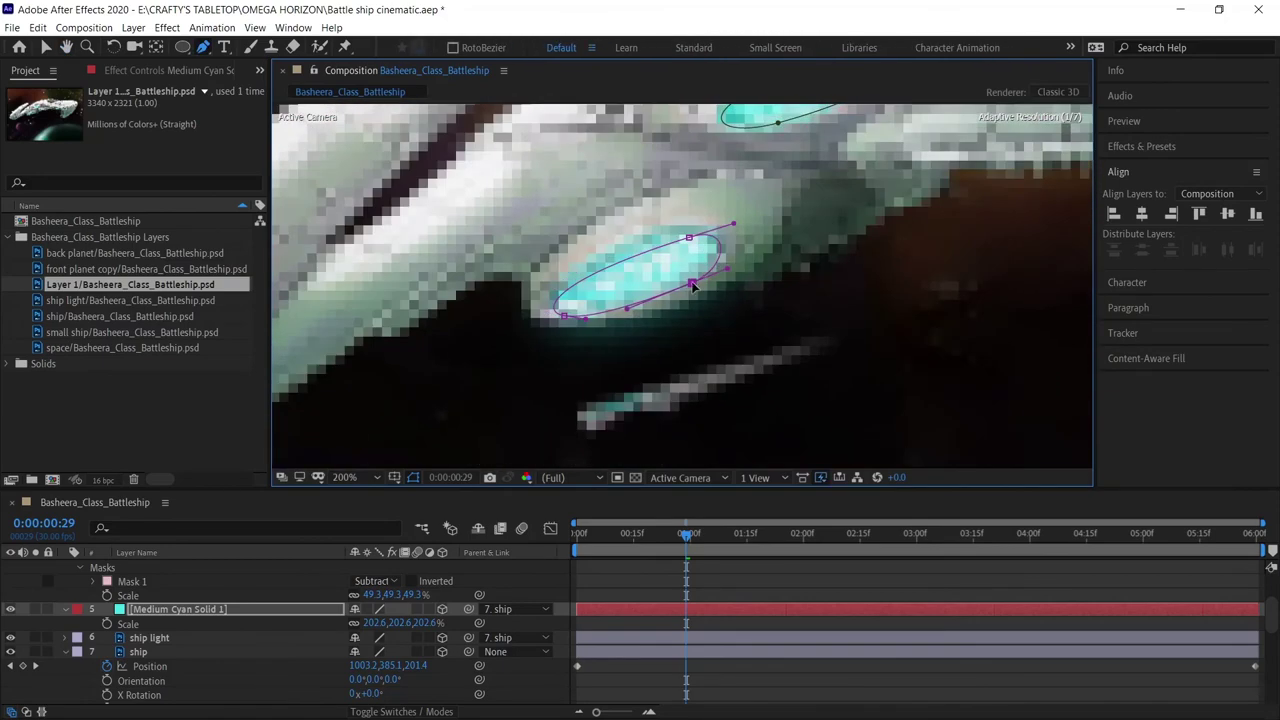
{"action": "left_click_drag", "start_coordinate": [735, 221], "coordinate": [745, 232]}
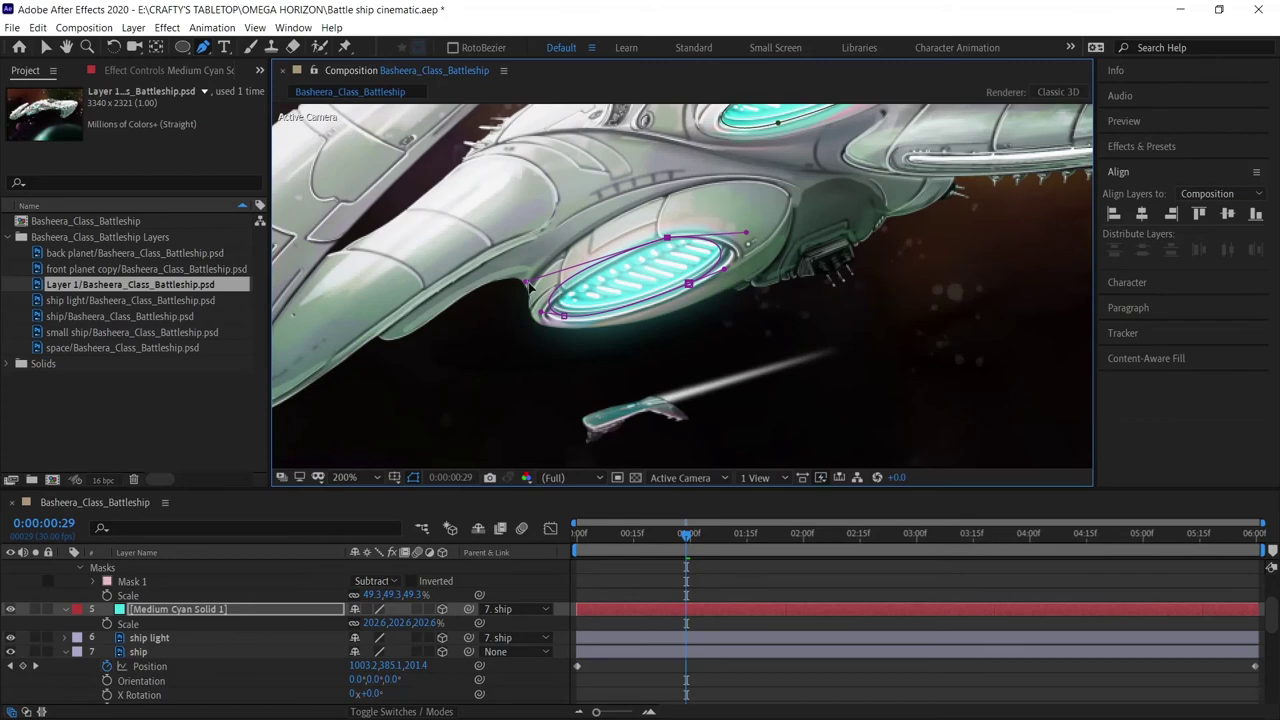
{"action": "left_click_drag", "start_coordinate": [529, 286], "coordinate": [537, 291]}
Enable Mask Expansion keyframing on Masks 2 and 3, setting Mask 2's expansion to 30 px.
{"action": "key", "text": "m"}
{"action": "key", "text": "m"}
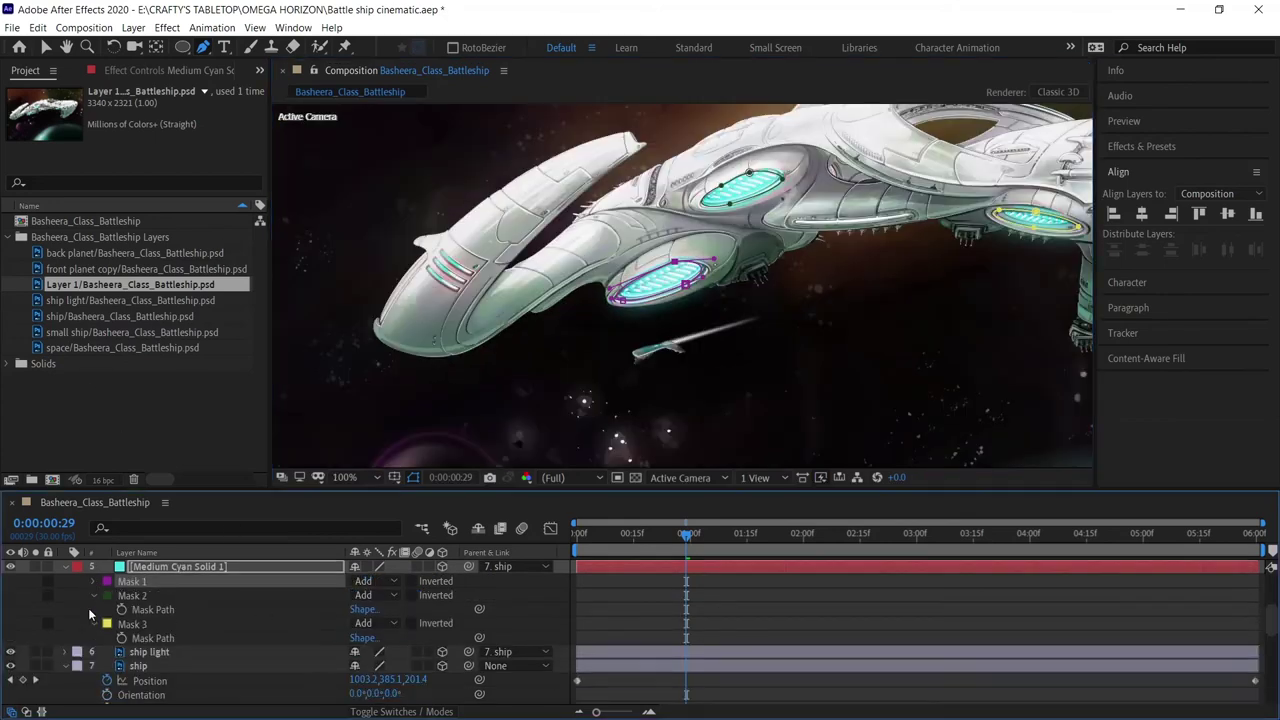
{"action": "scroll", "coordinate": [279, 630], "scroll_direction": "down", "scroll_amount": 2}
{"action": "scroll", "coordinate": [200, 630], "scroll_direction": "down", "scroll_amount": 1}
{"action": "left_click", "coordinate": [121, 623]}
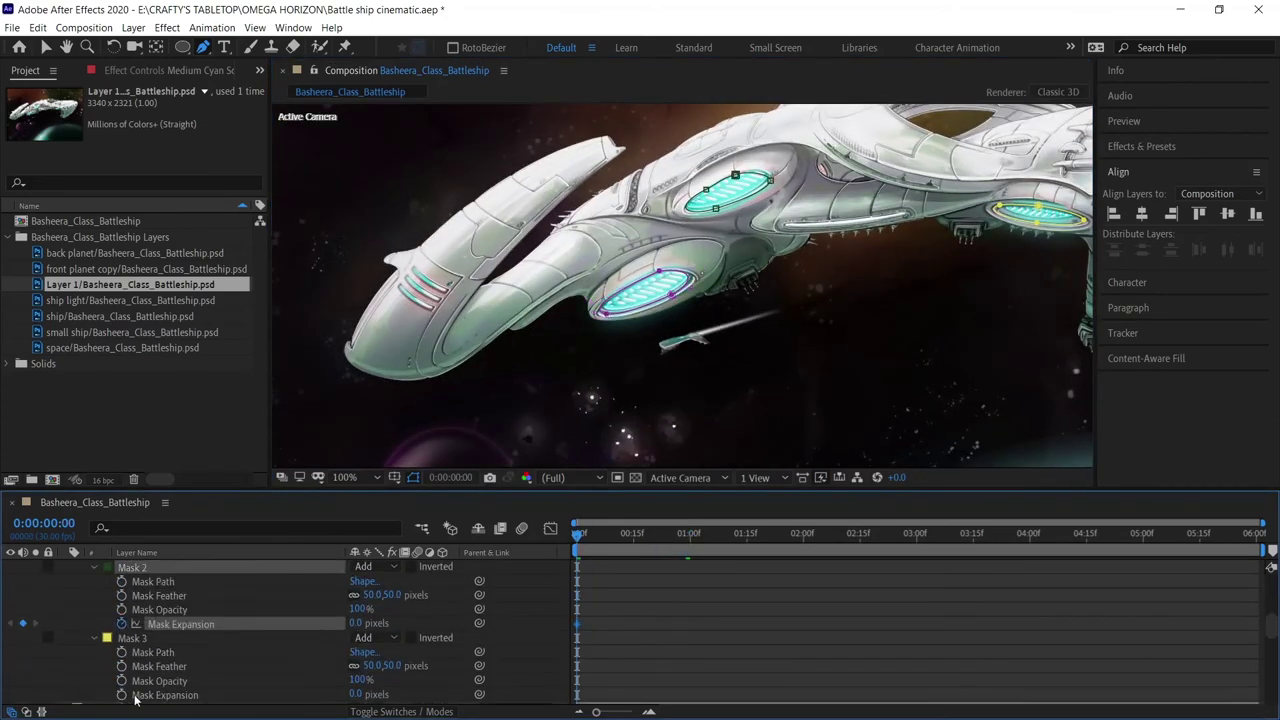
{"action": "left_click", "coordinate": [121, 694]}
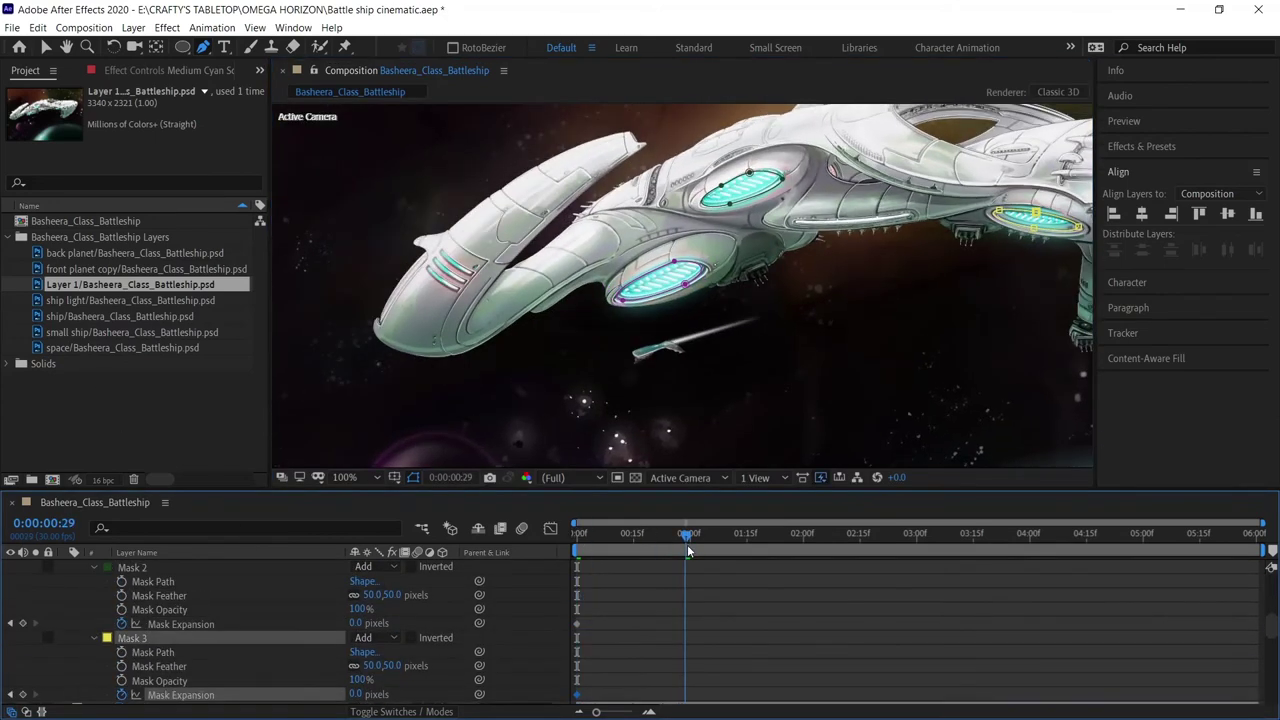
{"action": "left_click", "coordinate": [357, 623]}
{"action": "type", "text": "30"}
{"action": "key", "text": "Return"}
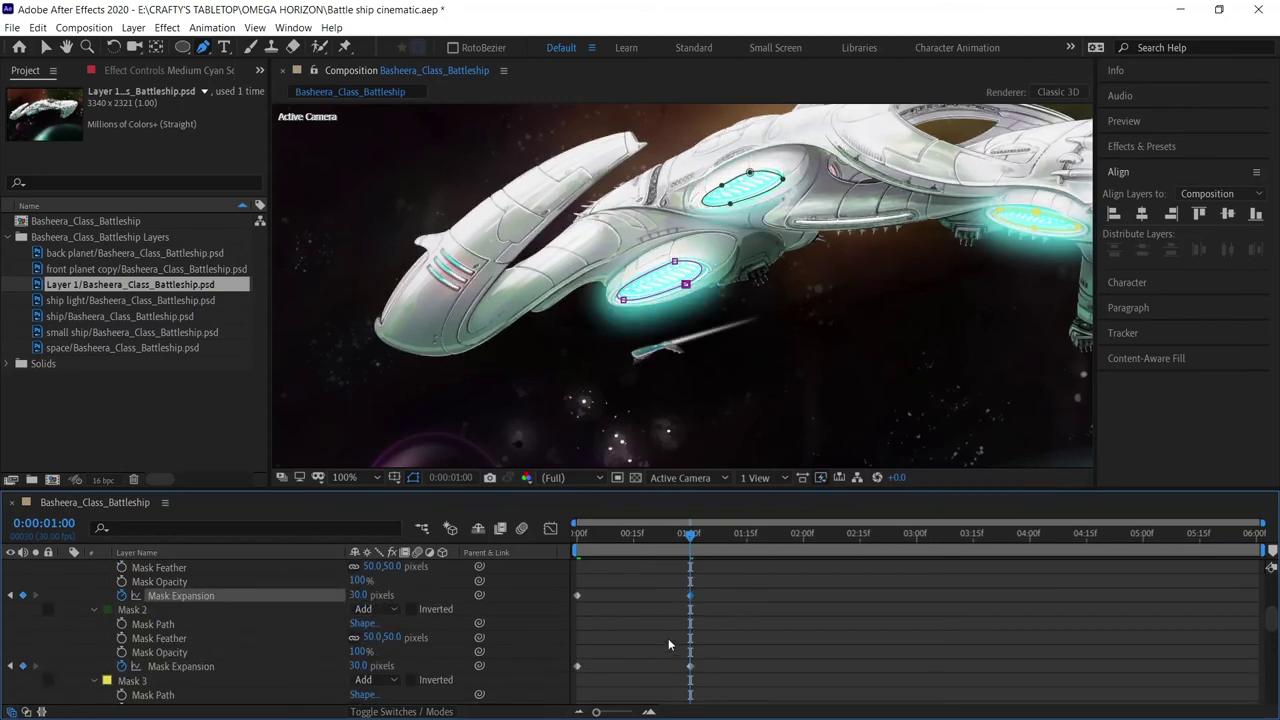
Paste the mask expansion keyframes at each following second along the timeline.
{"action": "key", "text": "u"}
{"action": "left_click", "coordinate": [799, 533]}
{"action": "key", "text": "ctrl+v"}
{"action": "left_click", "coordinate": [912, 533]}
{"action": "key", "text": "ctrl+v"}
{"action": "left_click", "coordinate": [1029, 533]}
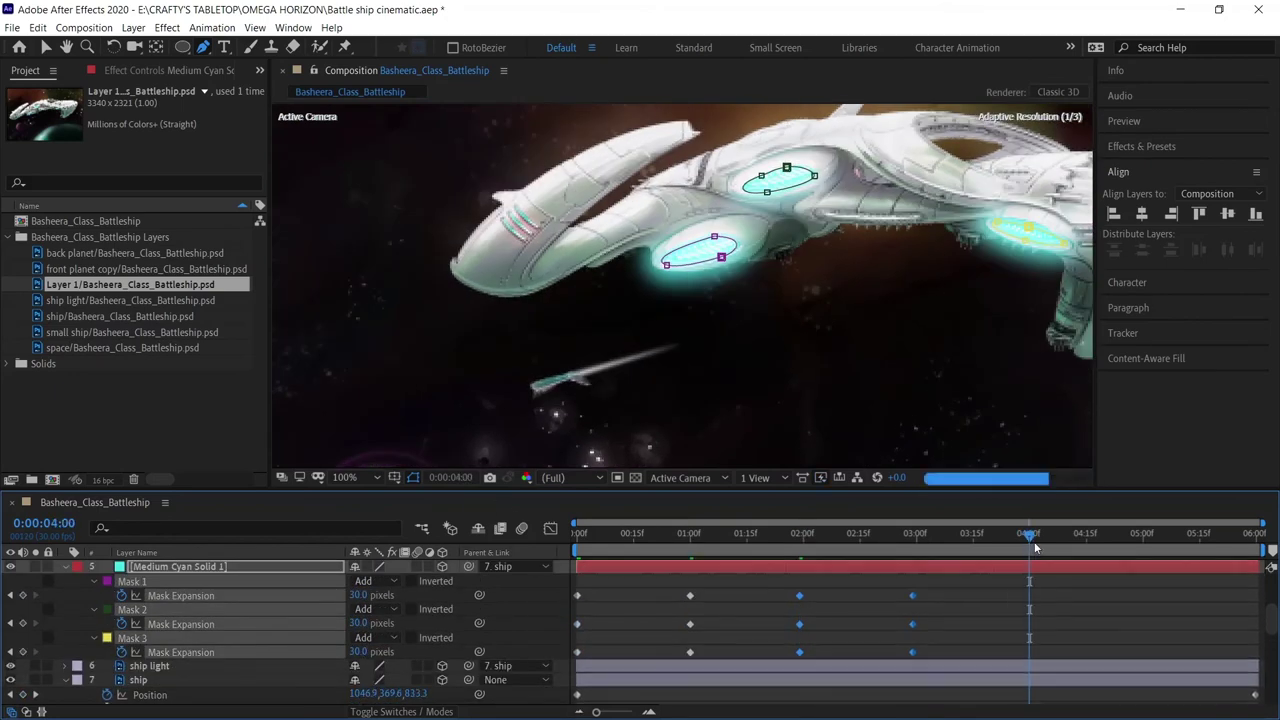
{"action": "key", "text": "ctrl+v"}
{"action": "left_click", "coordinate": [1142, 533]}
{"action": "key", "text": "ctrl+v"}
{"action": "left_click_drag", "start_coordinate": [1266, 549], "coordinate": [1093, 552]}
Remove the extra later keyframes, set Mask 1 expansion to 20, and paste keyframes further along.
{"action": "left_click_drag", "start_coordinate": [1104, 595], "coordinate": [628, 580]}
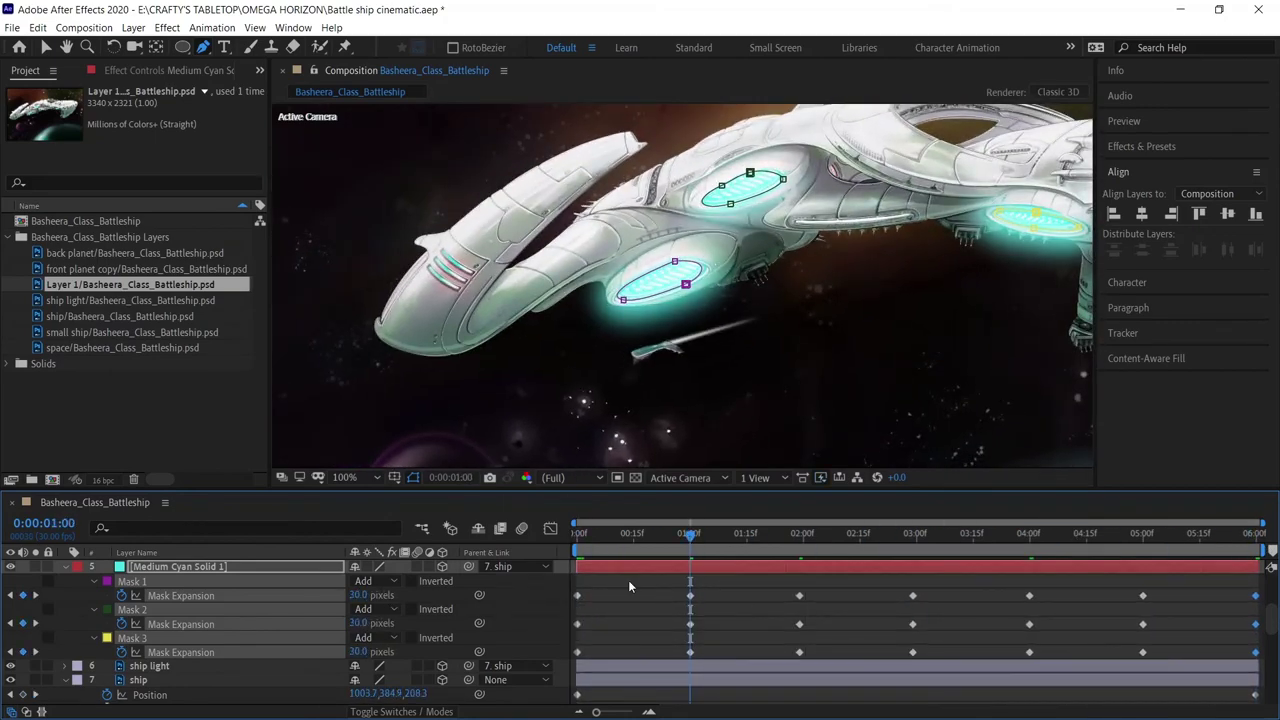
{"action": "key", "text": "ctrl+z"}
{"action": "key", "text": "ctrl+z"}
{"action": "key", "text": "ctrl+z"}
{"action": "key", "text": "ctrl+z"}
{"action": "key", "text": "ctrl+z"}
{"action": "type", "text": "20"}
{"action": "key", "text": "Return"}
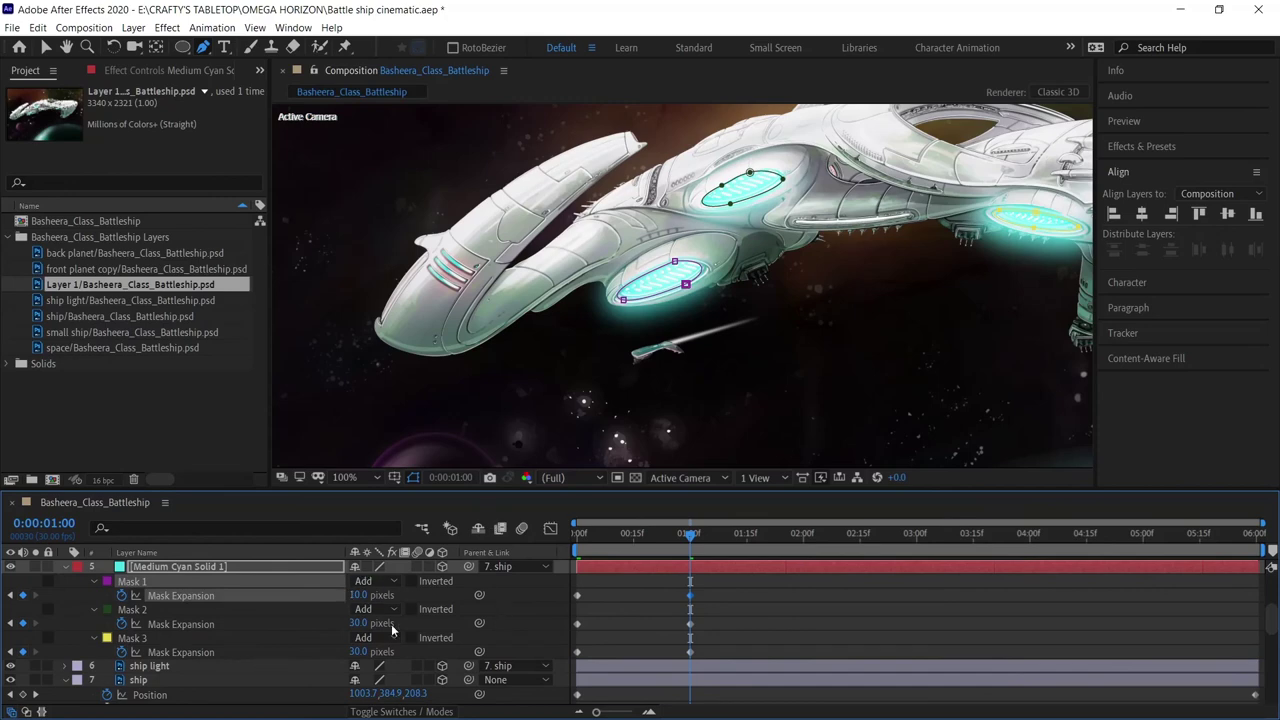
{"action": "key", "text": "ctrl+c"}
{"action": "key", "text": "ctrl+v"}
{"action": "key", "text": "ctrl+v"}
Preview the pulsing engine glows from the start of the timeline.
{"action": "key", "text": "Home"}
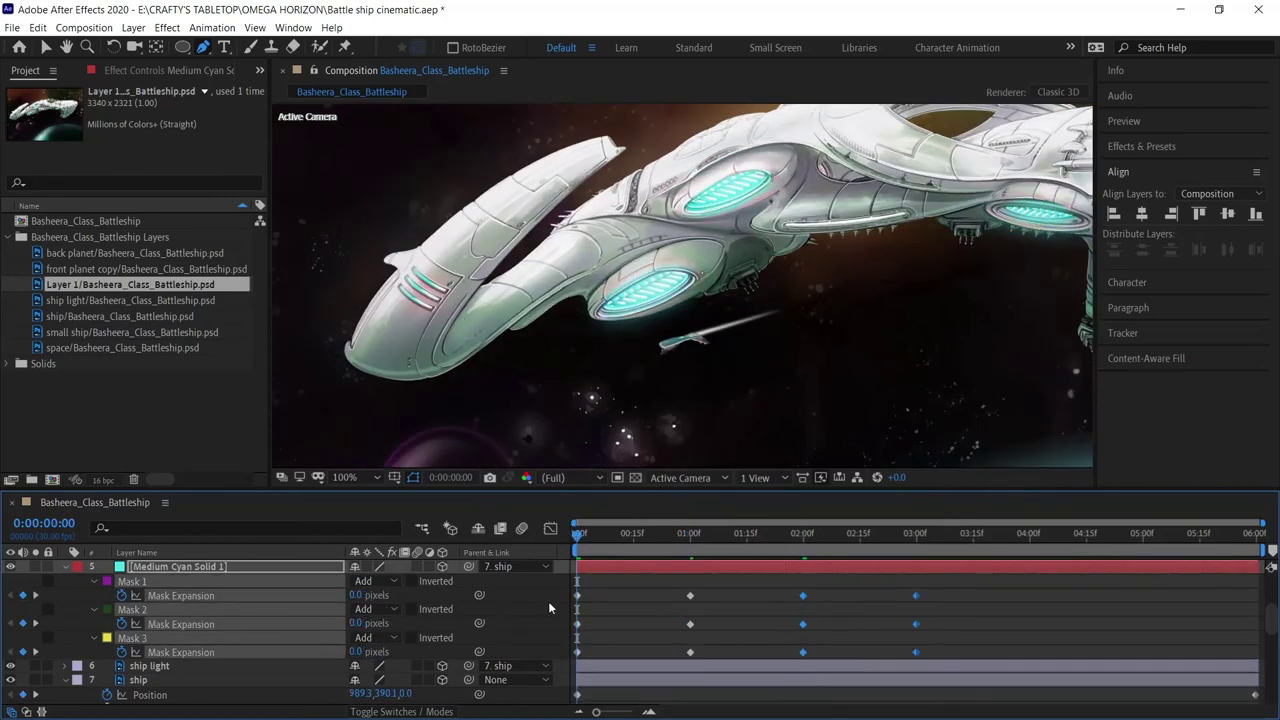
{"action": "key", "text": "space"}
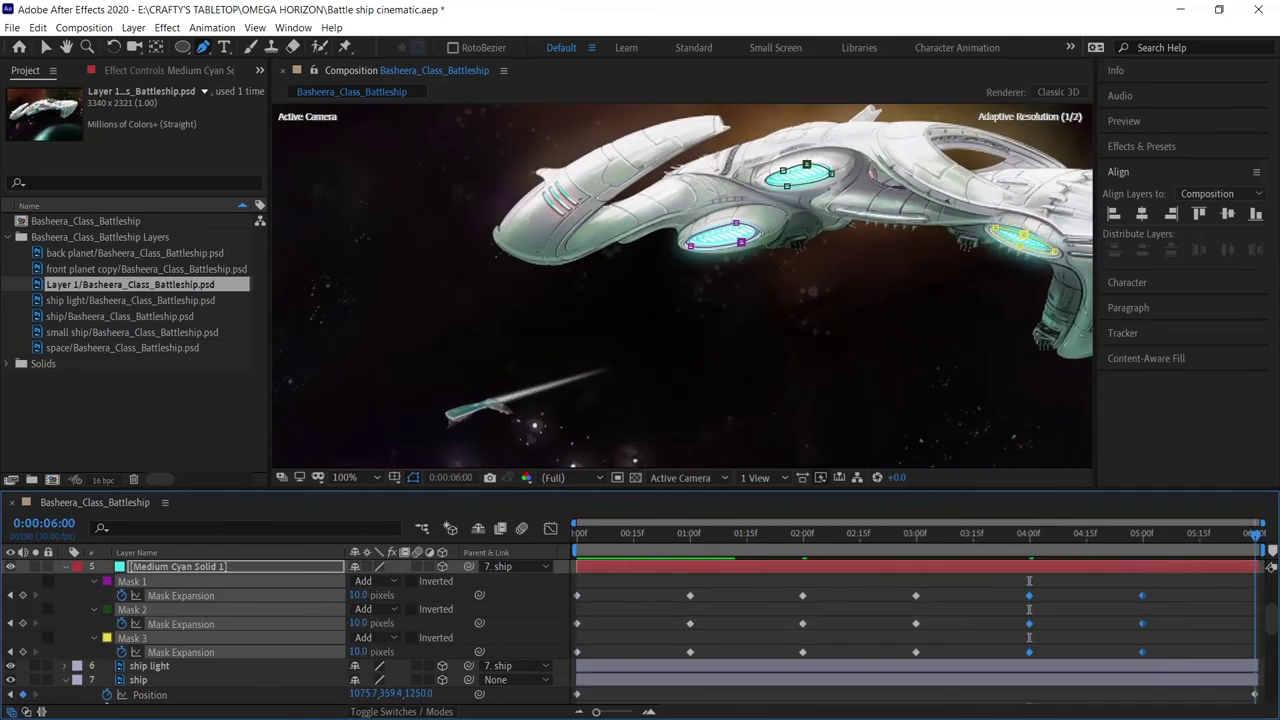
{"action": "key", "text": "shift+/"}
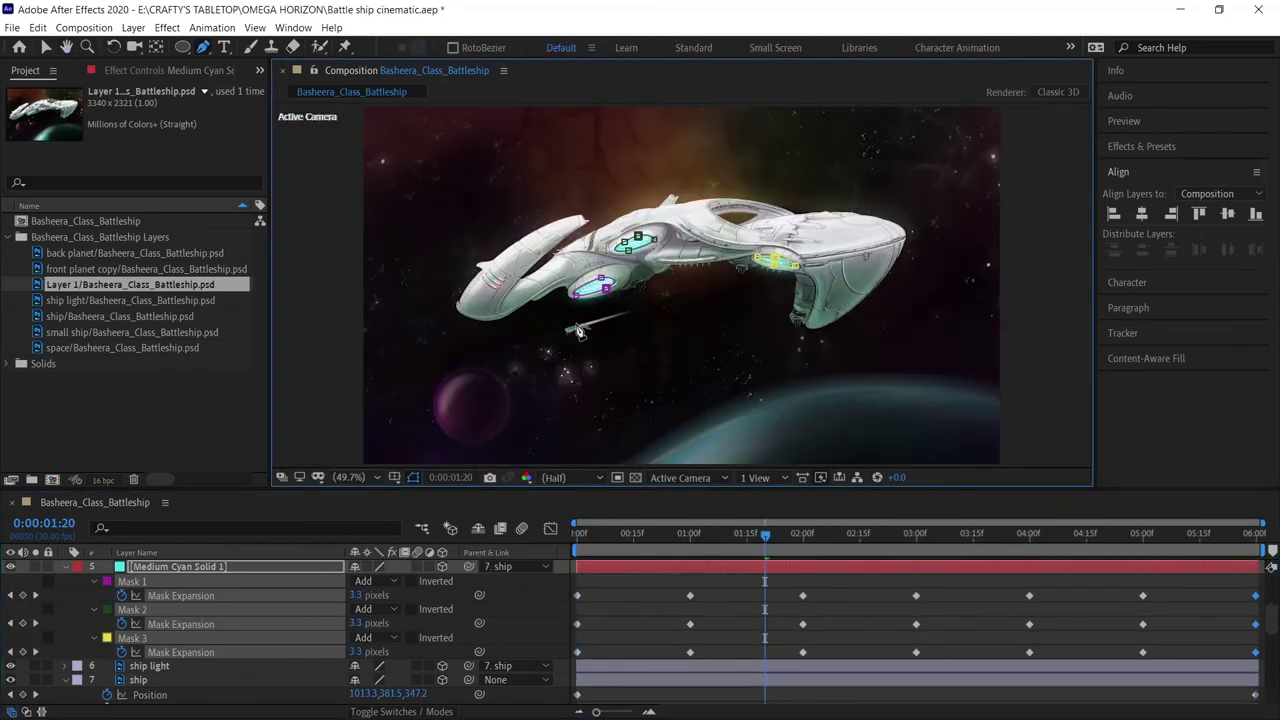
{"action": "key", "text": "v"}
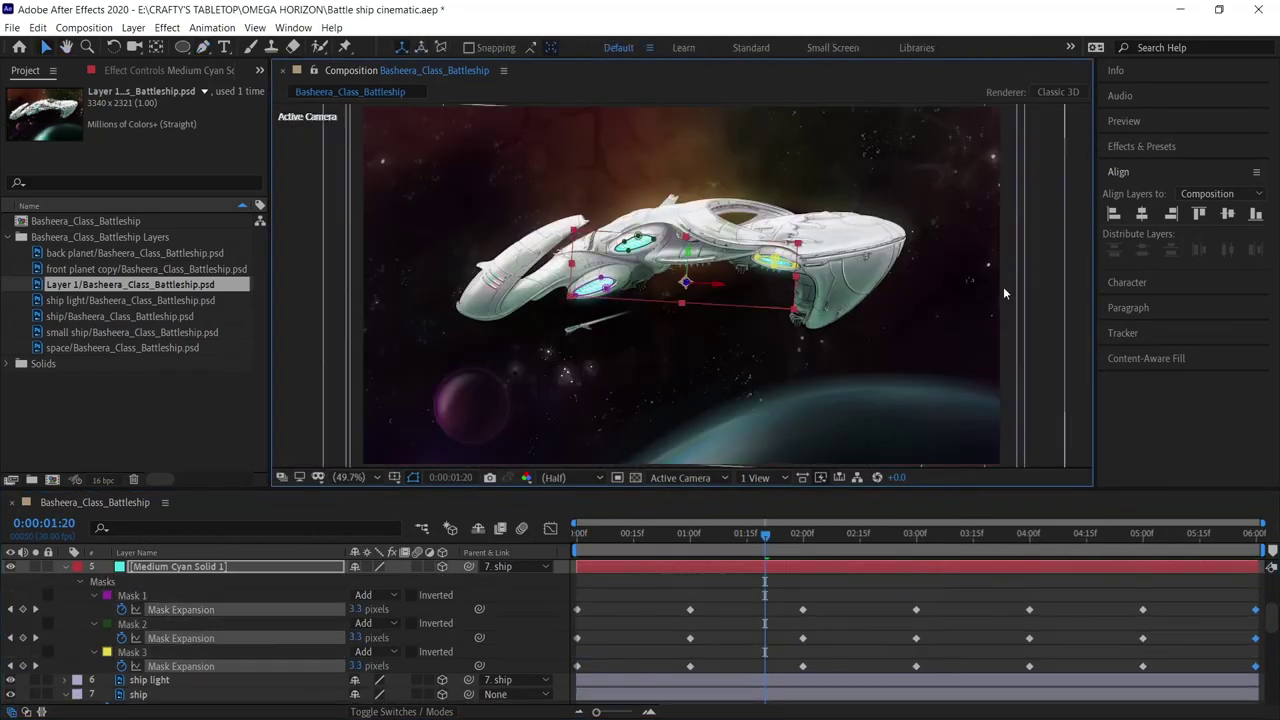
{"action": "key", "text": "space"}
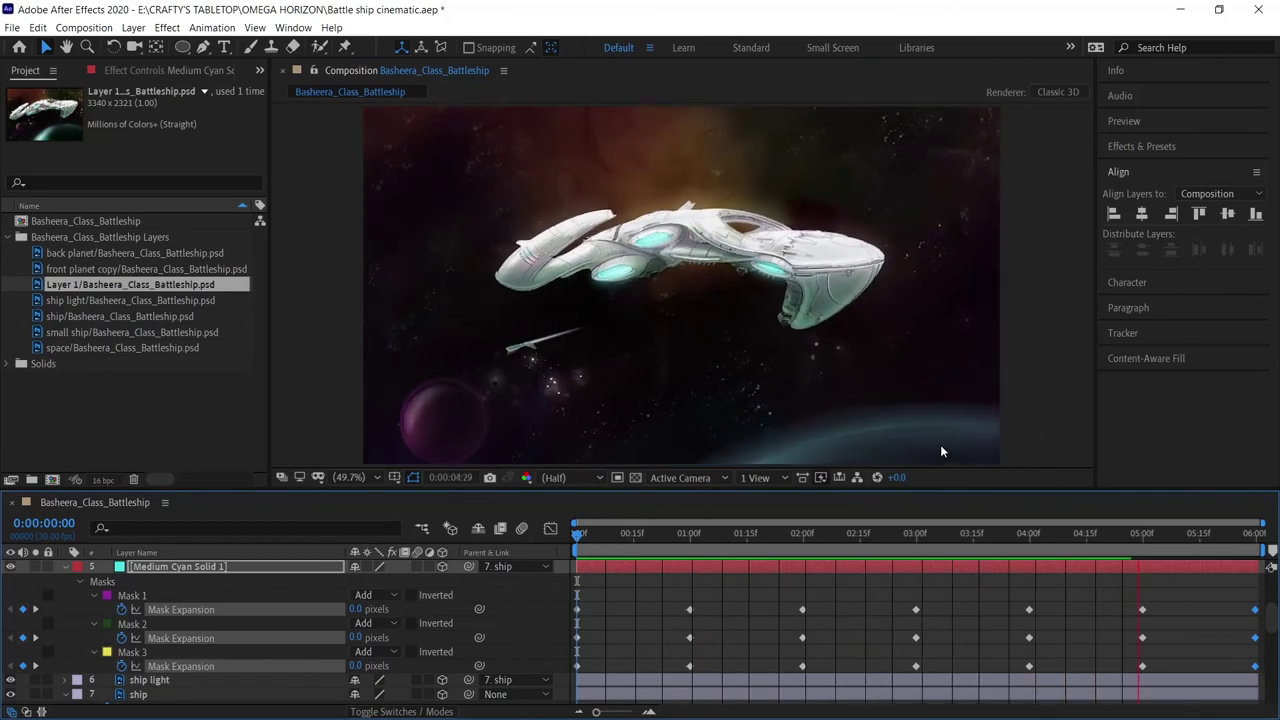
Add the smoke footage to the composition in Screen mode at 30% opacity.
{"action": "key", "text": "space"}
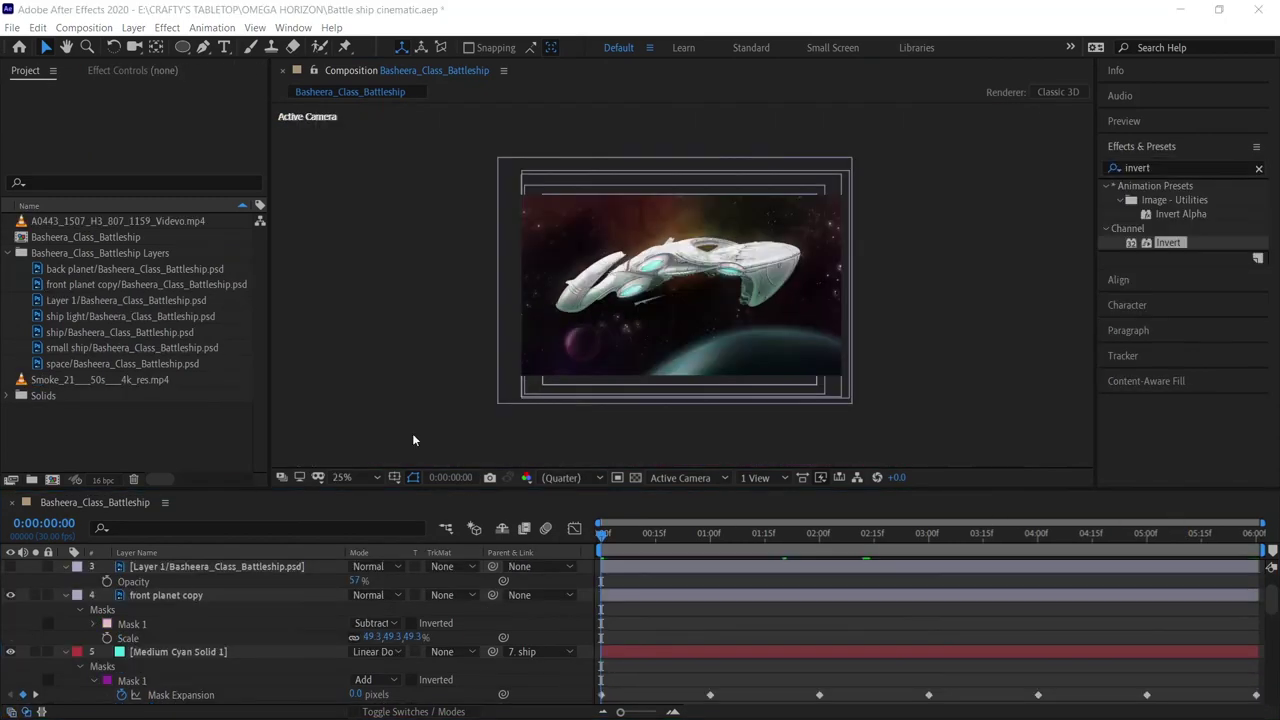
{"action": "left_click_drag", "start_coordinate": [100, 380], "coordinate": [308, 514]}
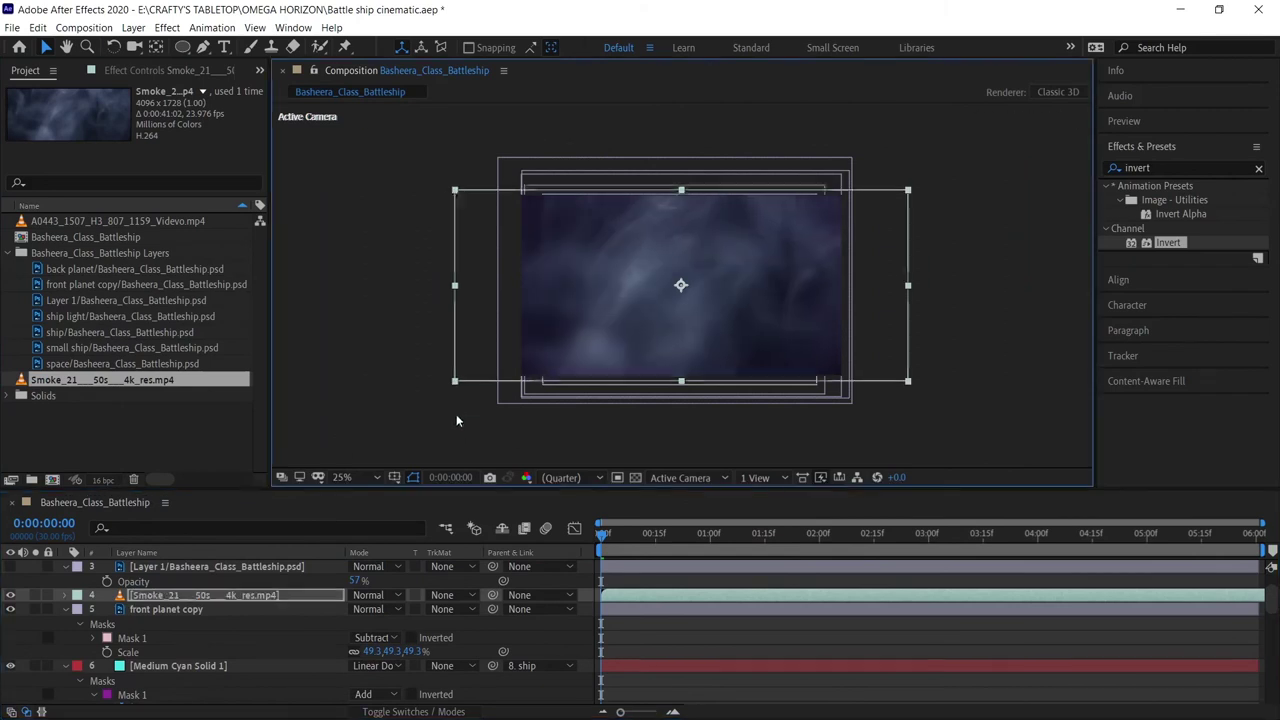
{"action": "left_click", "coordinate": [375, 595]}
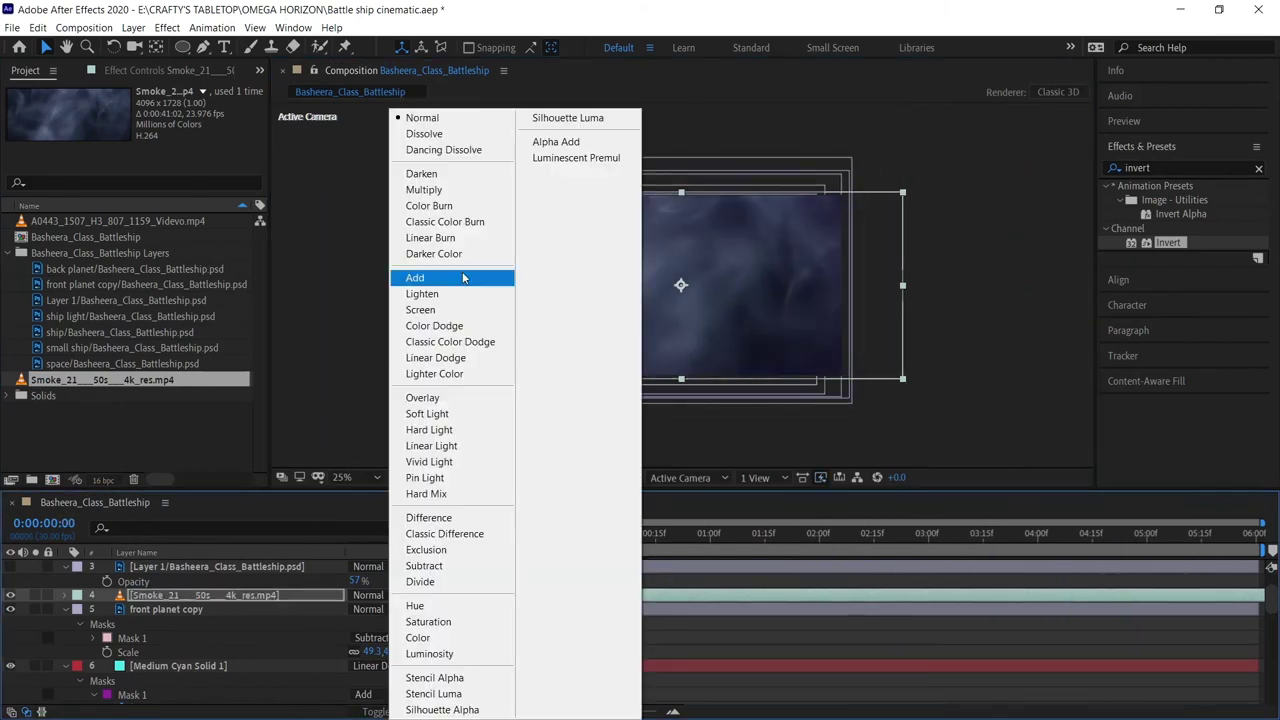
{"action": "left_click", "coordinate": [430, 309]}
{"action": "key", "text": "t"}
{"action": "left_click_drag", "start_coordinate": [358, 609], "coordinate": [335, 609]}
{"action": "key", "text": "Return"}
{"action": "left_click_drag", "start_coordinate": [771, 540], "coordinate": [542, 537]}
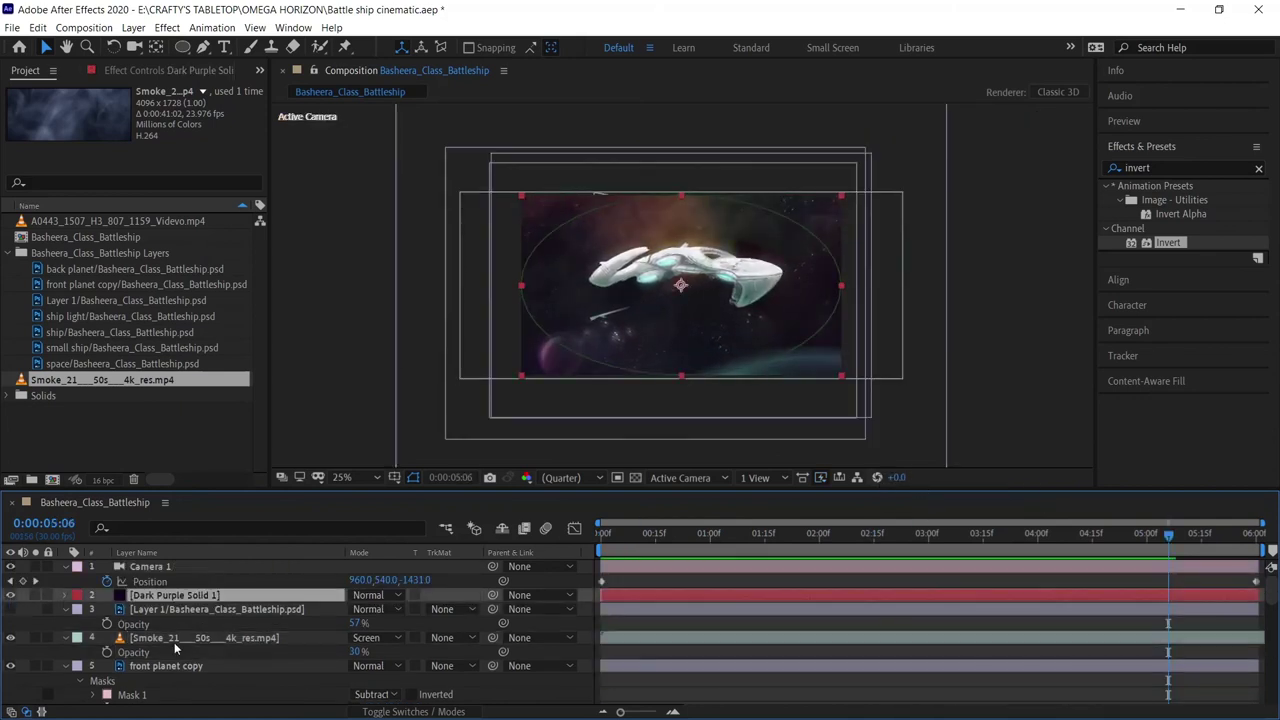
Switch the Dark Purple Solid vignette layer to Soft Light blending.
{"action": "key", "text": "m"}
{"action": "key", "text": "m"}
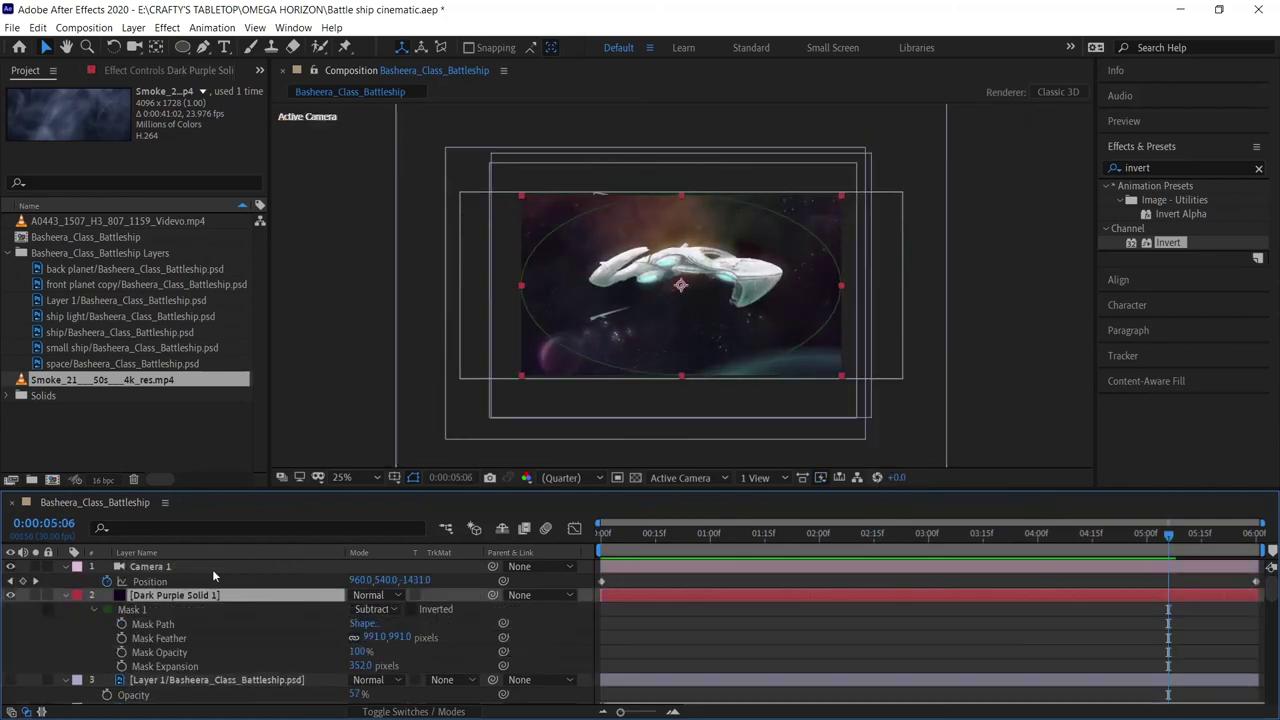
{"action": "left_click", "coordinate": [375, 595]}
{"action": "left_click", "coordinate": [458, 597]}
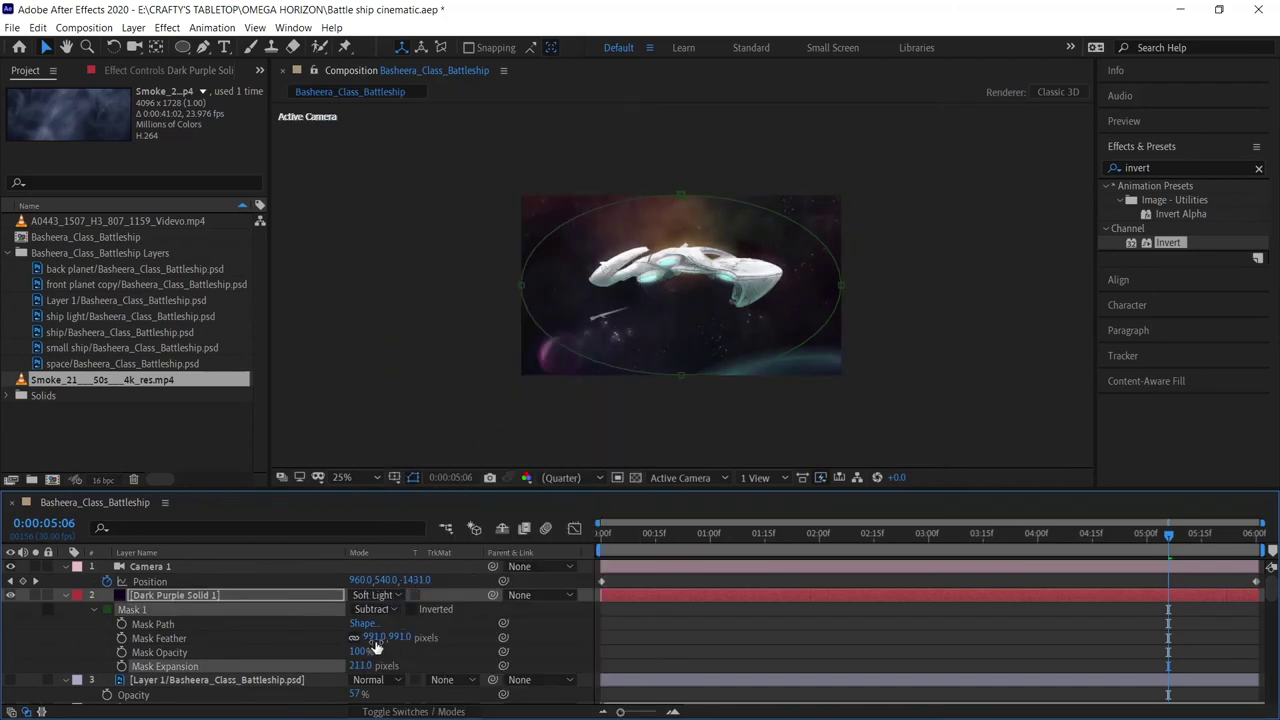
{"action": "left_click", "coordinate": [748, 540]}
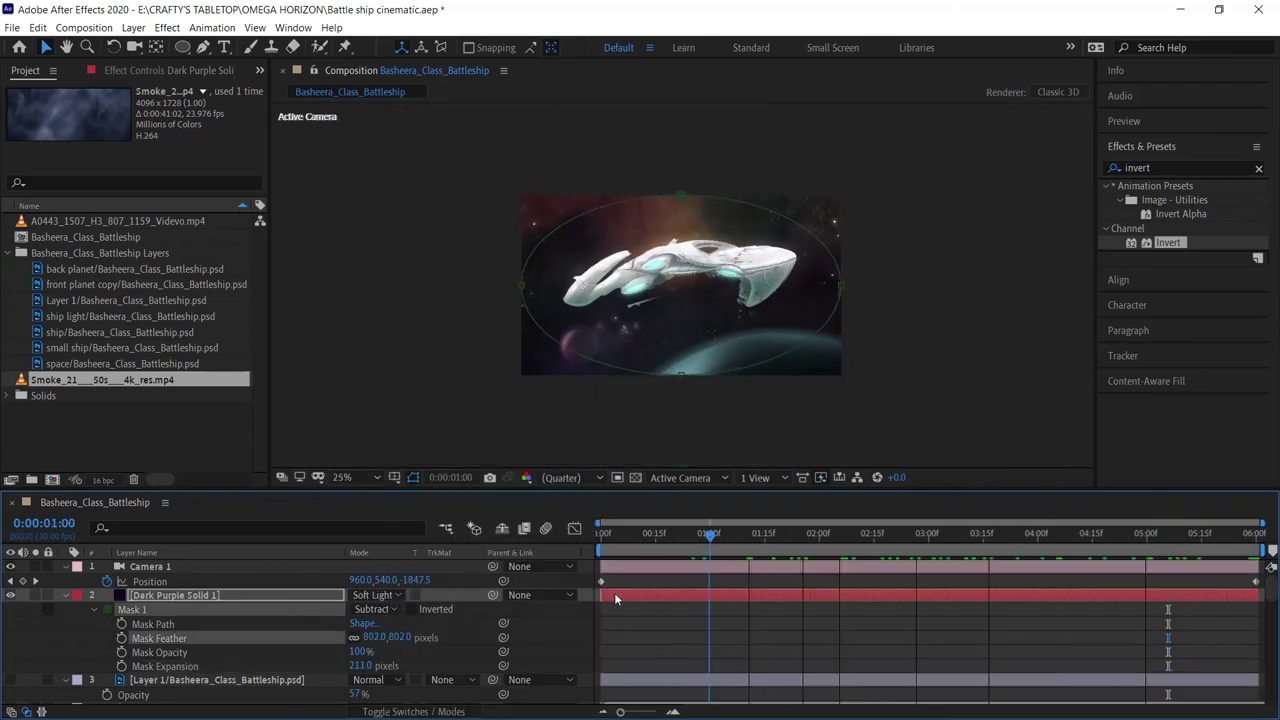
{"action": "left_click", "coordinate": [618, 533]}
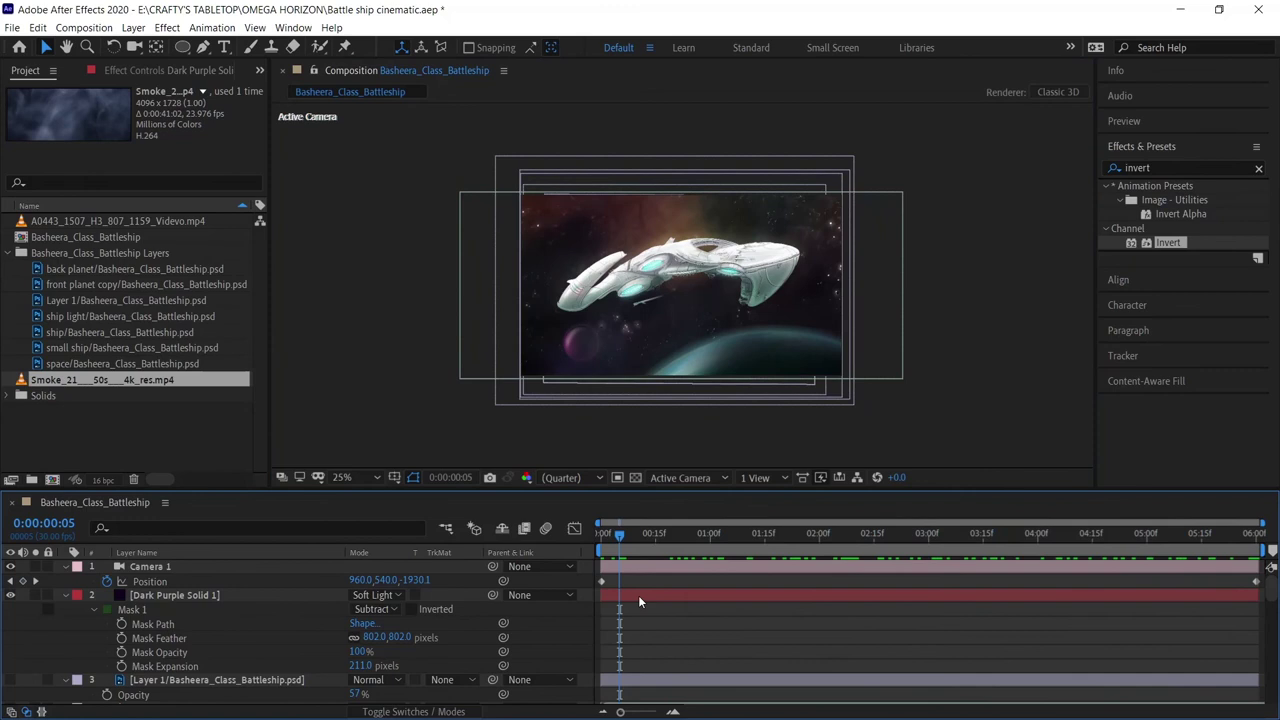
Apply a Time Stretch to the smoke layer.
{"action": "scroll", "coordinate": [638, 595], "scroll_direction": "down", "scroll_amount": 3}
{"action": "left_click", "coordinate": [764, 626]}
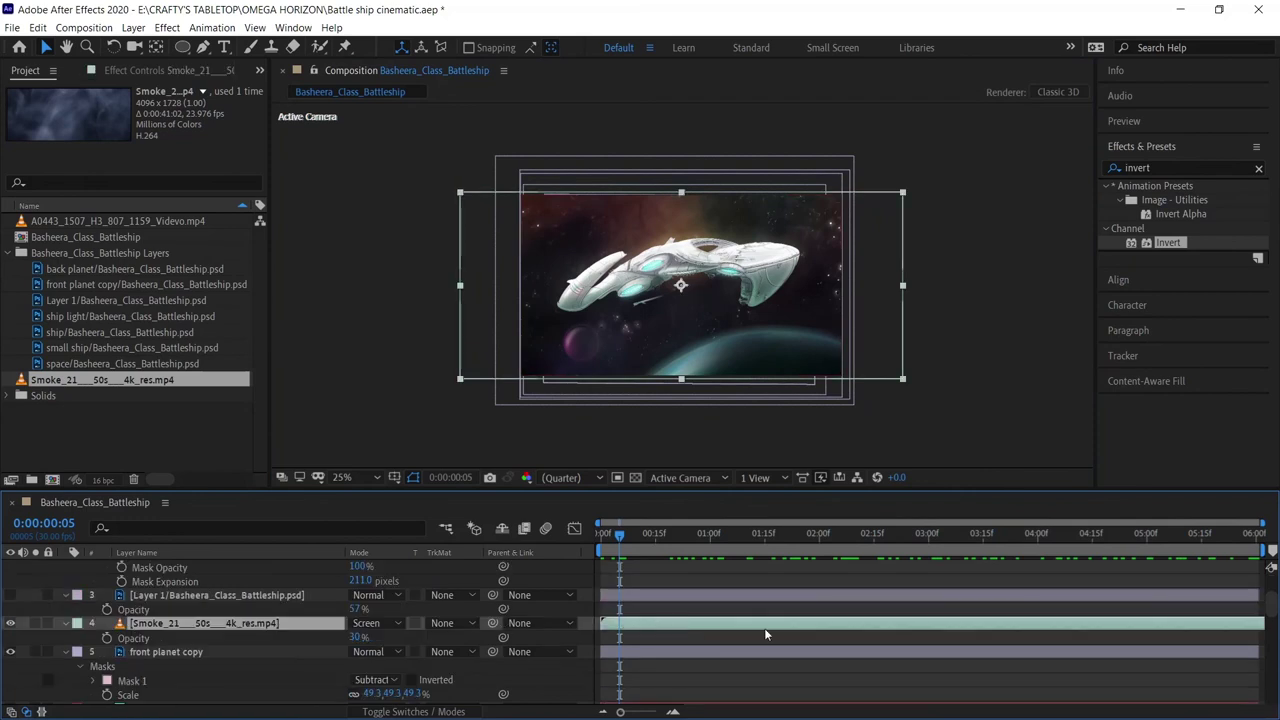
{"action": "right_click", "coordinate": [764, 628]}
{"action": "mouse_move", "coordinate": [800, 295]}
{"action": "left_click", "coordinate": [1020, 328]}
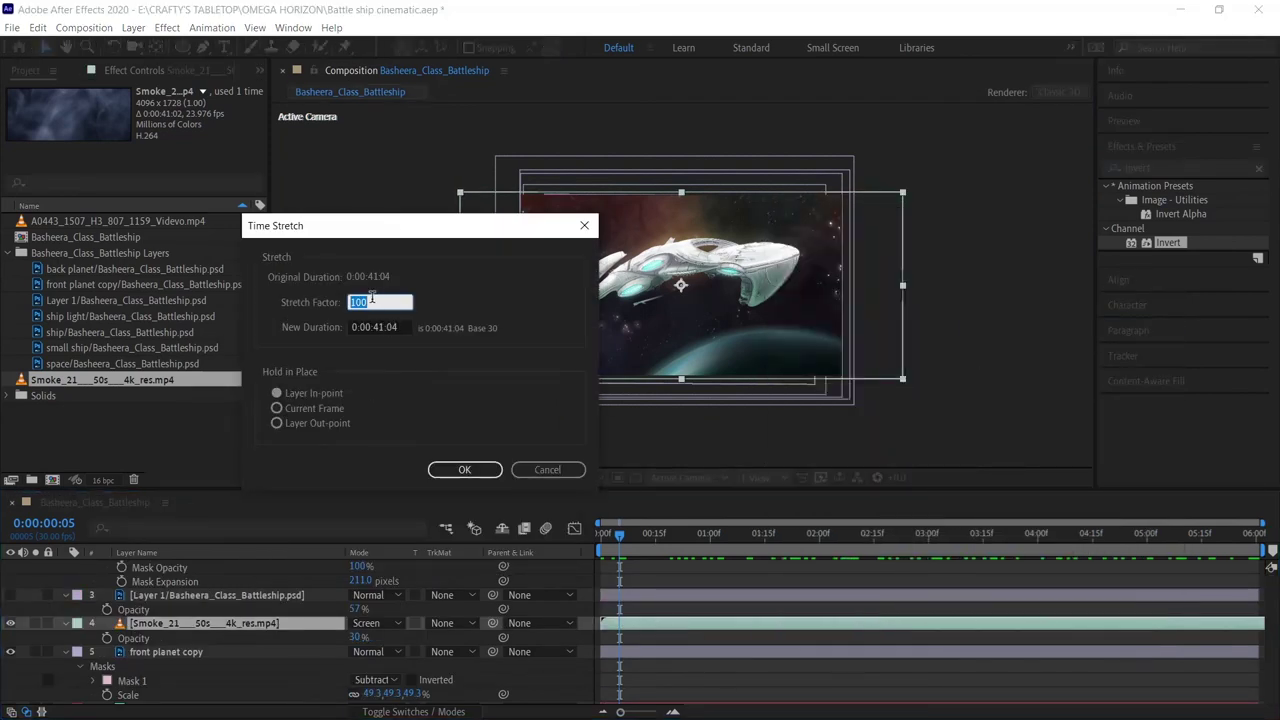
{"action": "left_click", "coordinate": [464, 469]}
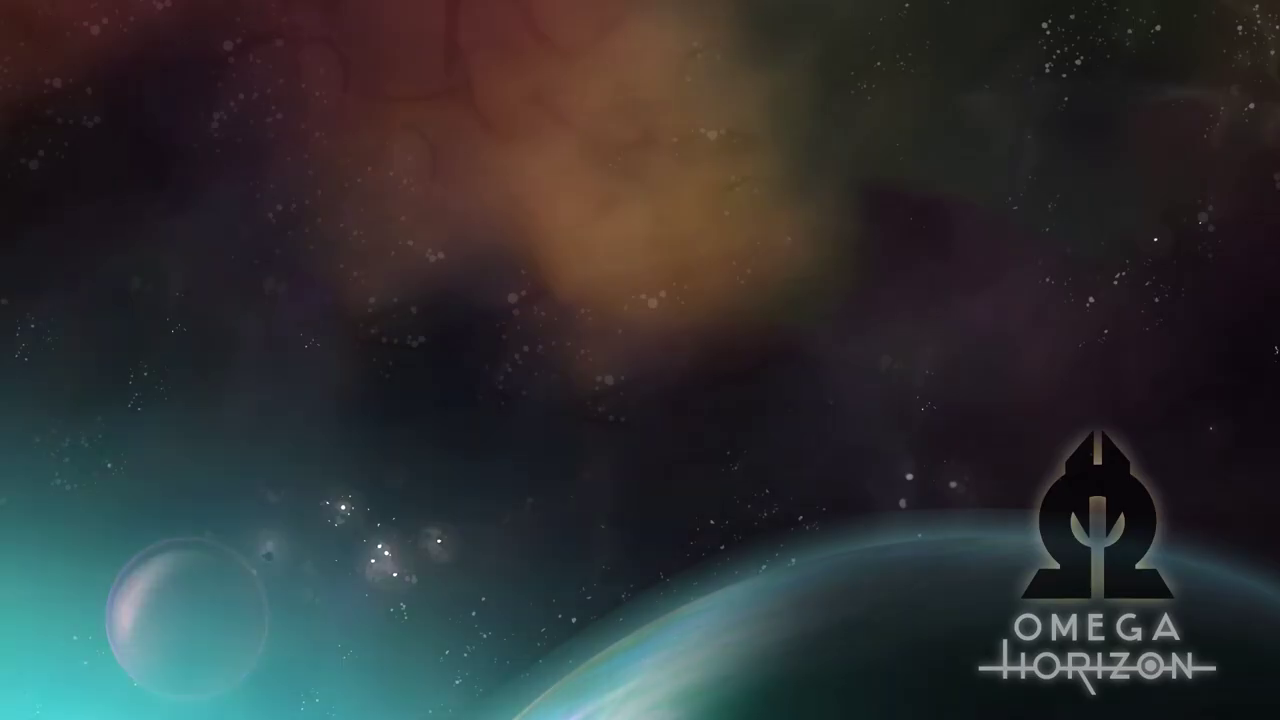